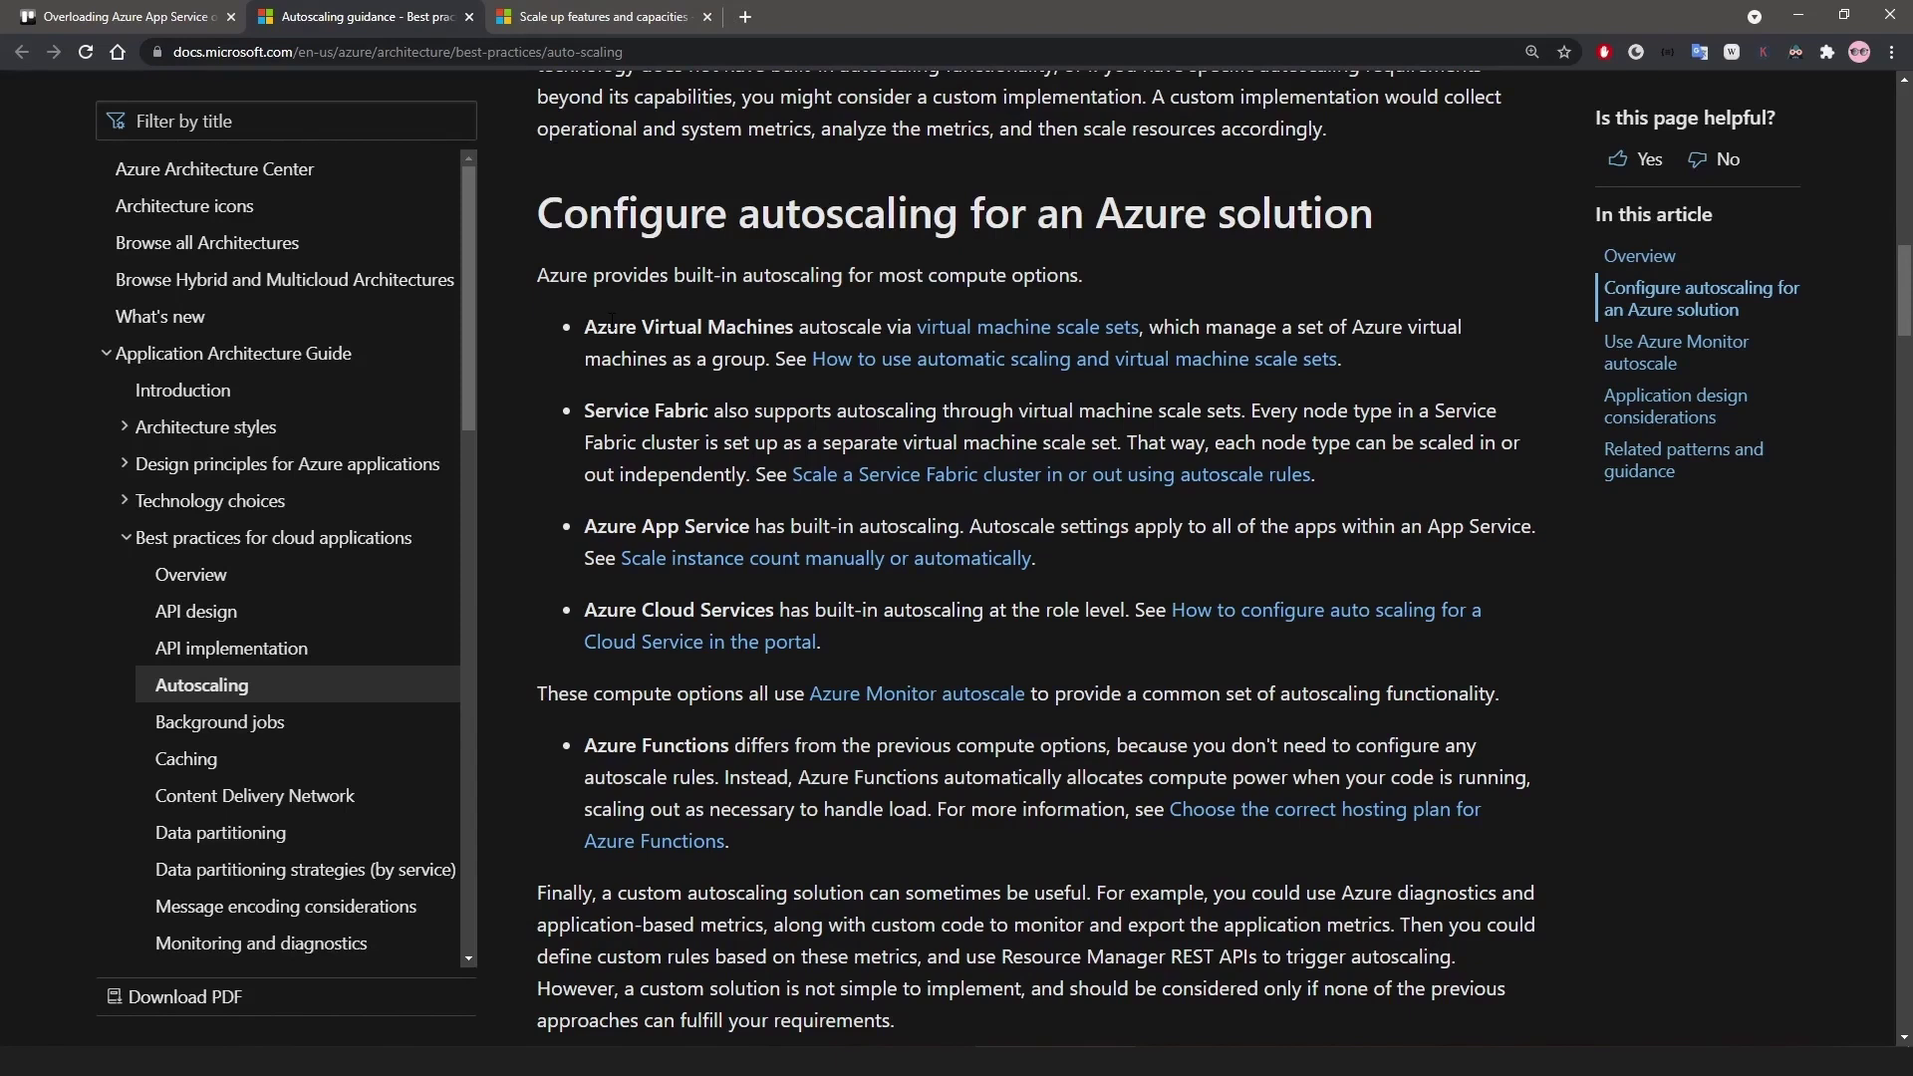
- Read the Azure autoscaling guidance, from built-in autoscaling per compute option through the Azure Monitor autoscale section
{"action": "scroll", "coordinate": [598, 349], "scroll_direction": "down", "scroll_amount": 3}
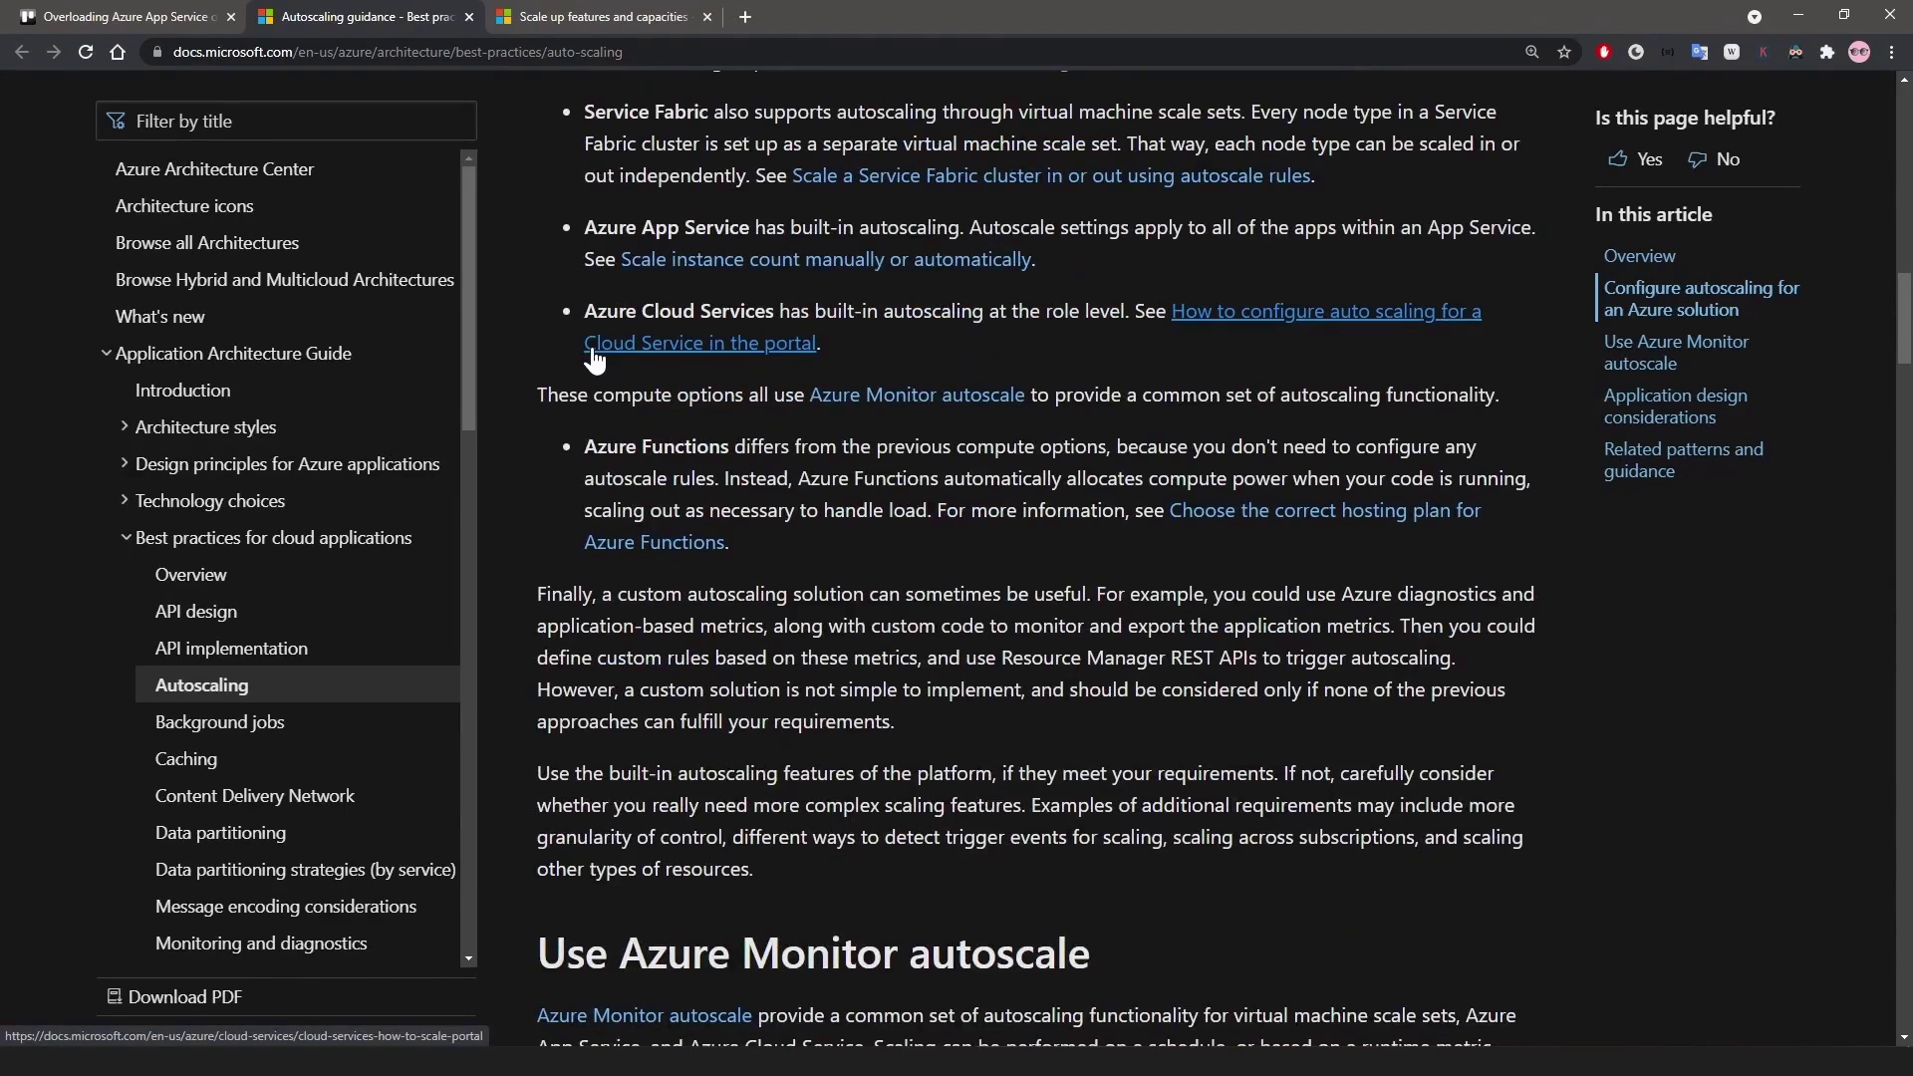
{"action": "scroll", "coordinate": [595, 359], "scroll_direction": "down", "scroll_amount": 15}
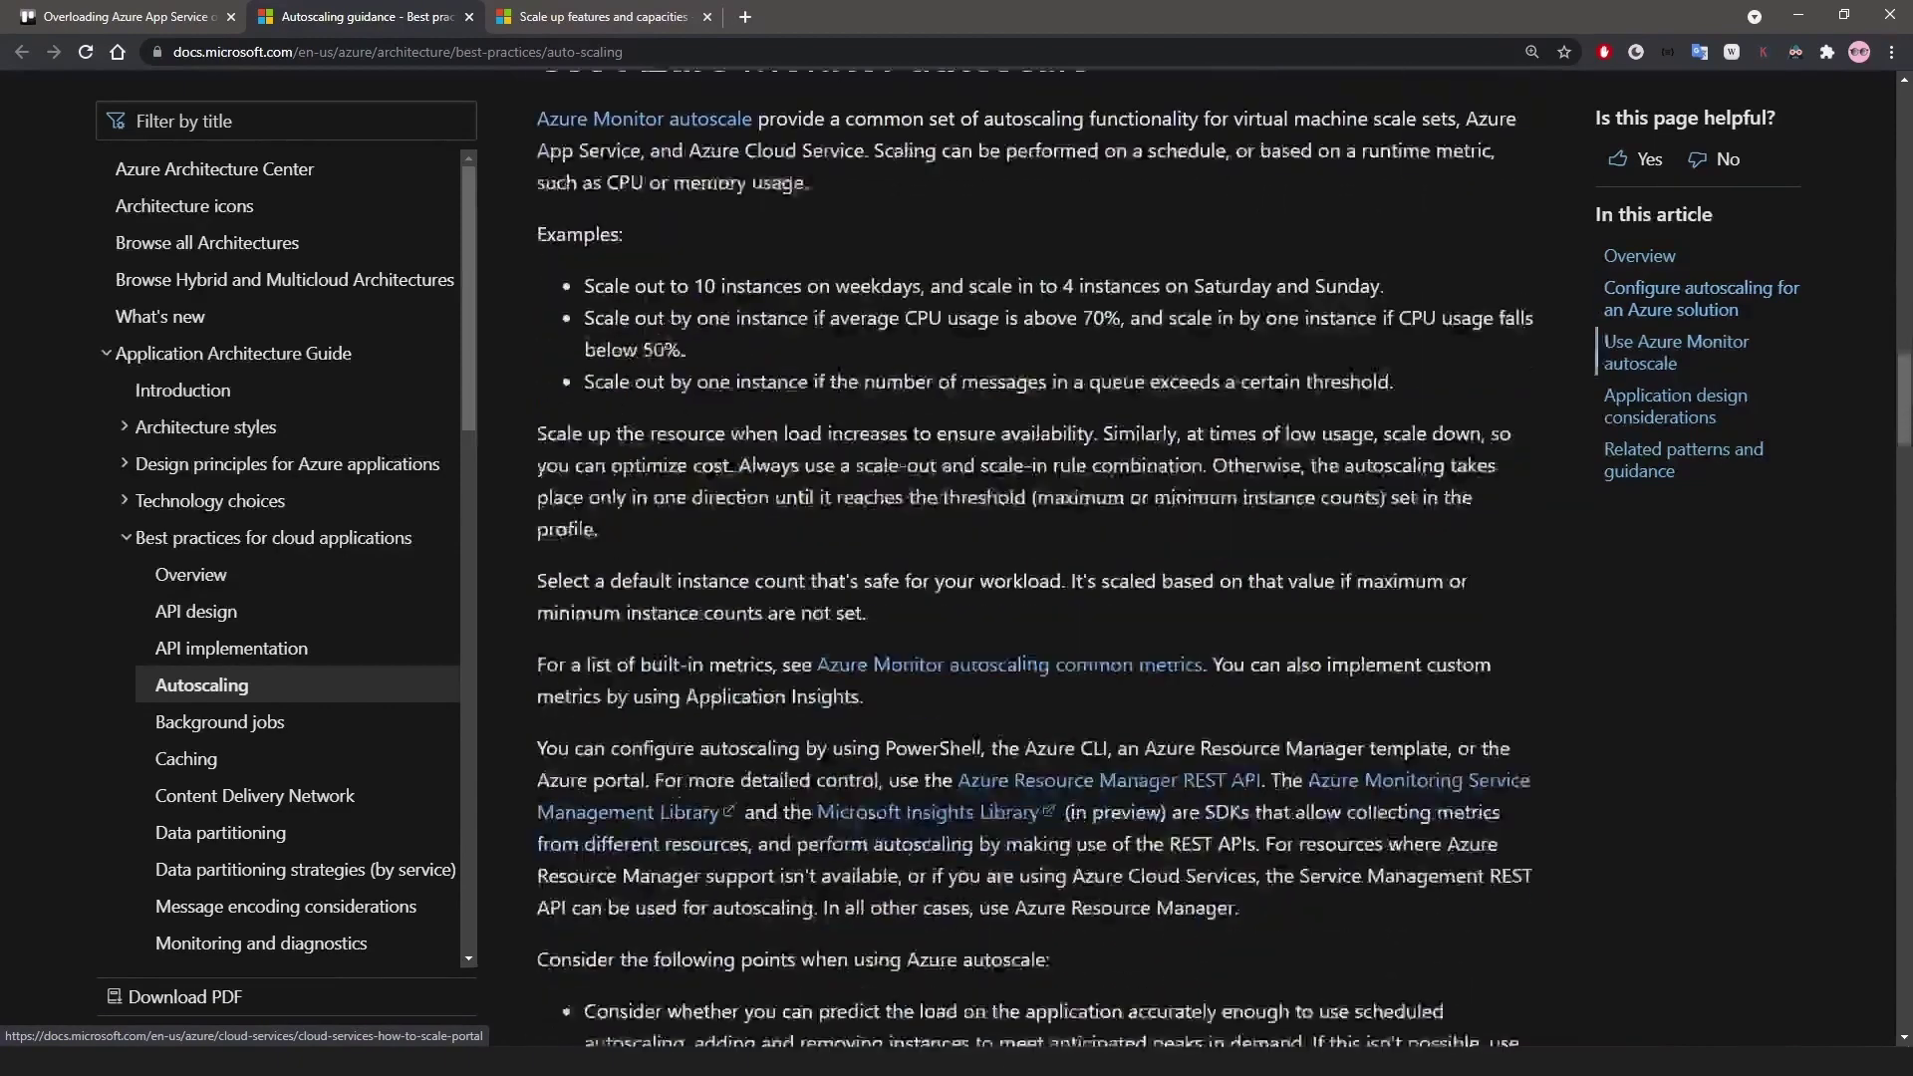
{"action": "scroll", "coordinate": [629, 370], "scroll_direction": "down", "scroll_amount": 18}
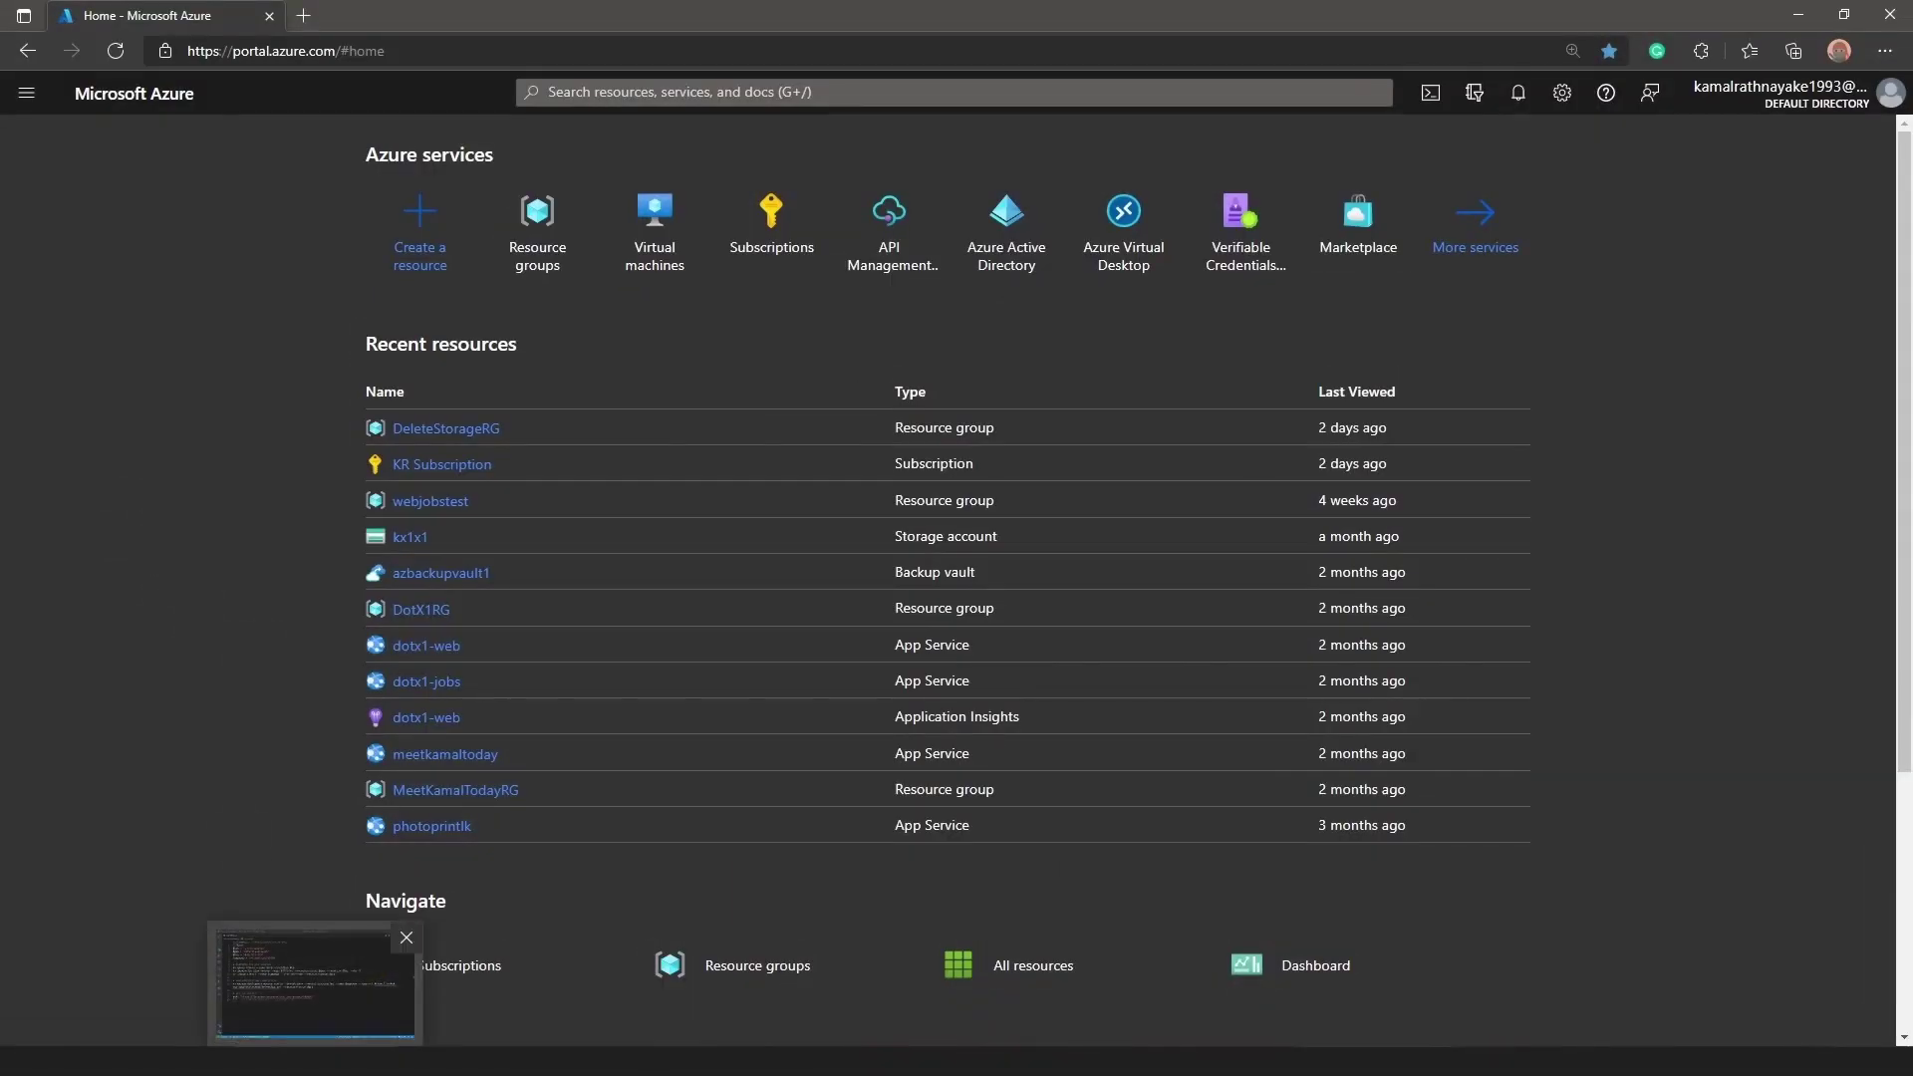
- Switch to Visual Studio Code and review the README.md commands that create the app service and publish the primes repo
{"action": "left_click", "coordinate": [312, 1002]}
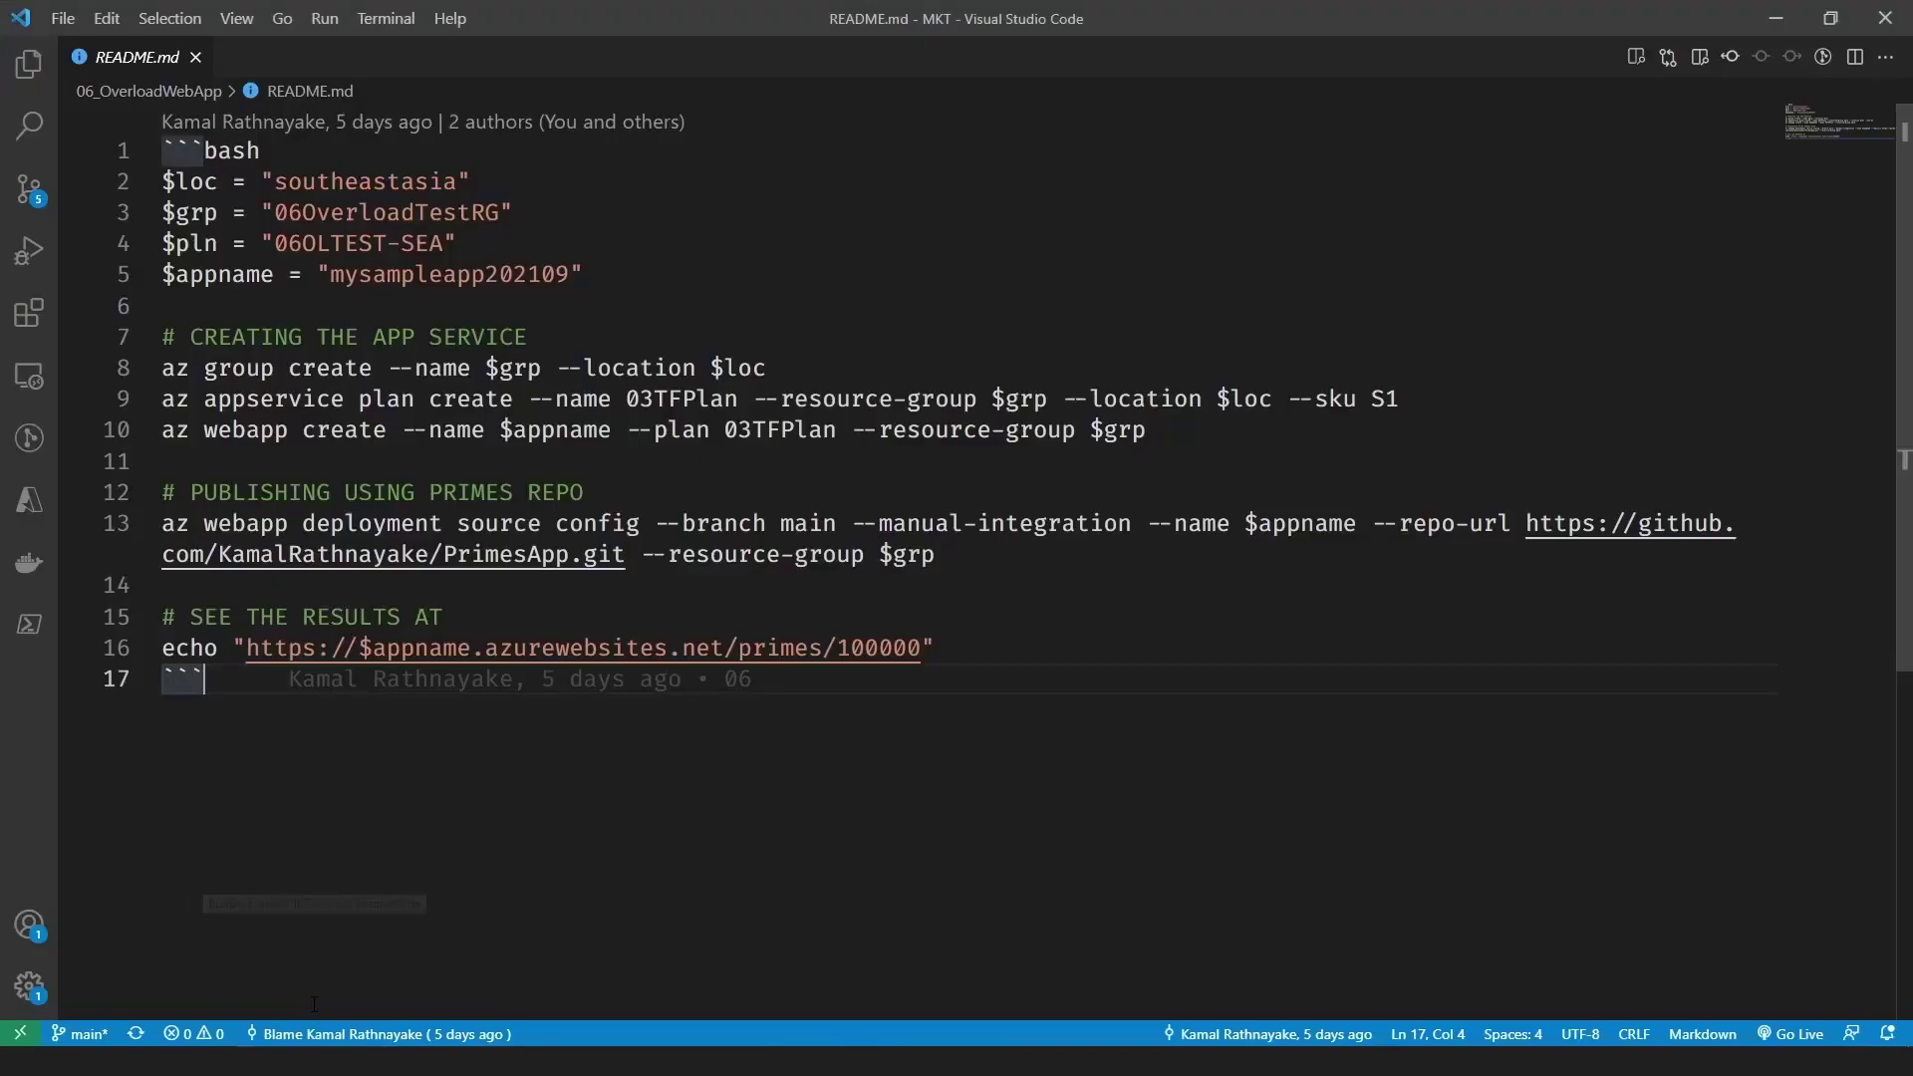
{"action": "left_click_drag", "start_coordinate": [165, 336], "coordinate": [538, 462]}
{"action": "left_click", "coordinate": [628, 466]}
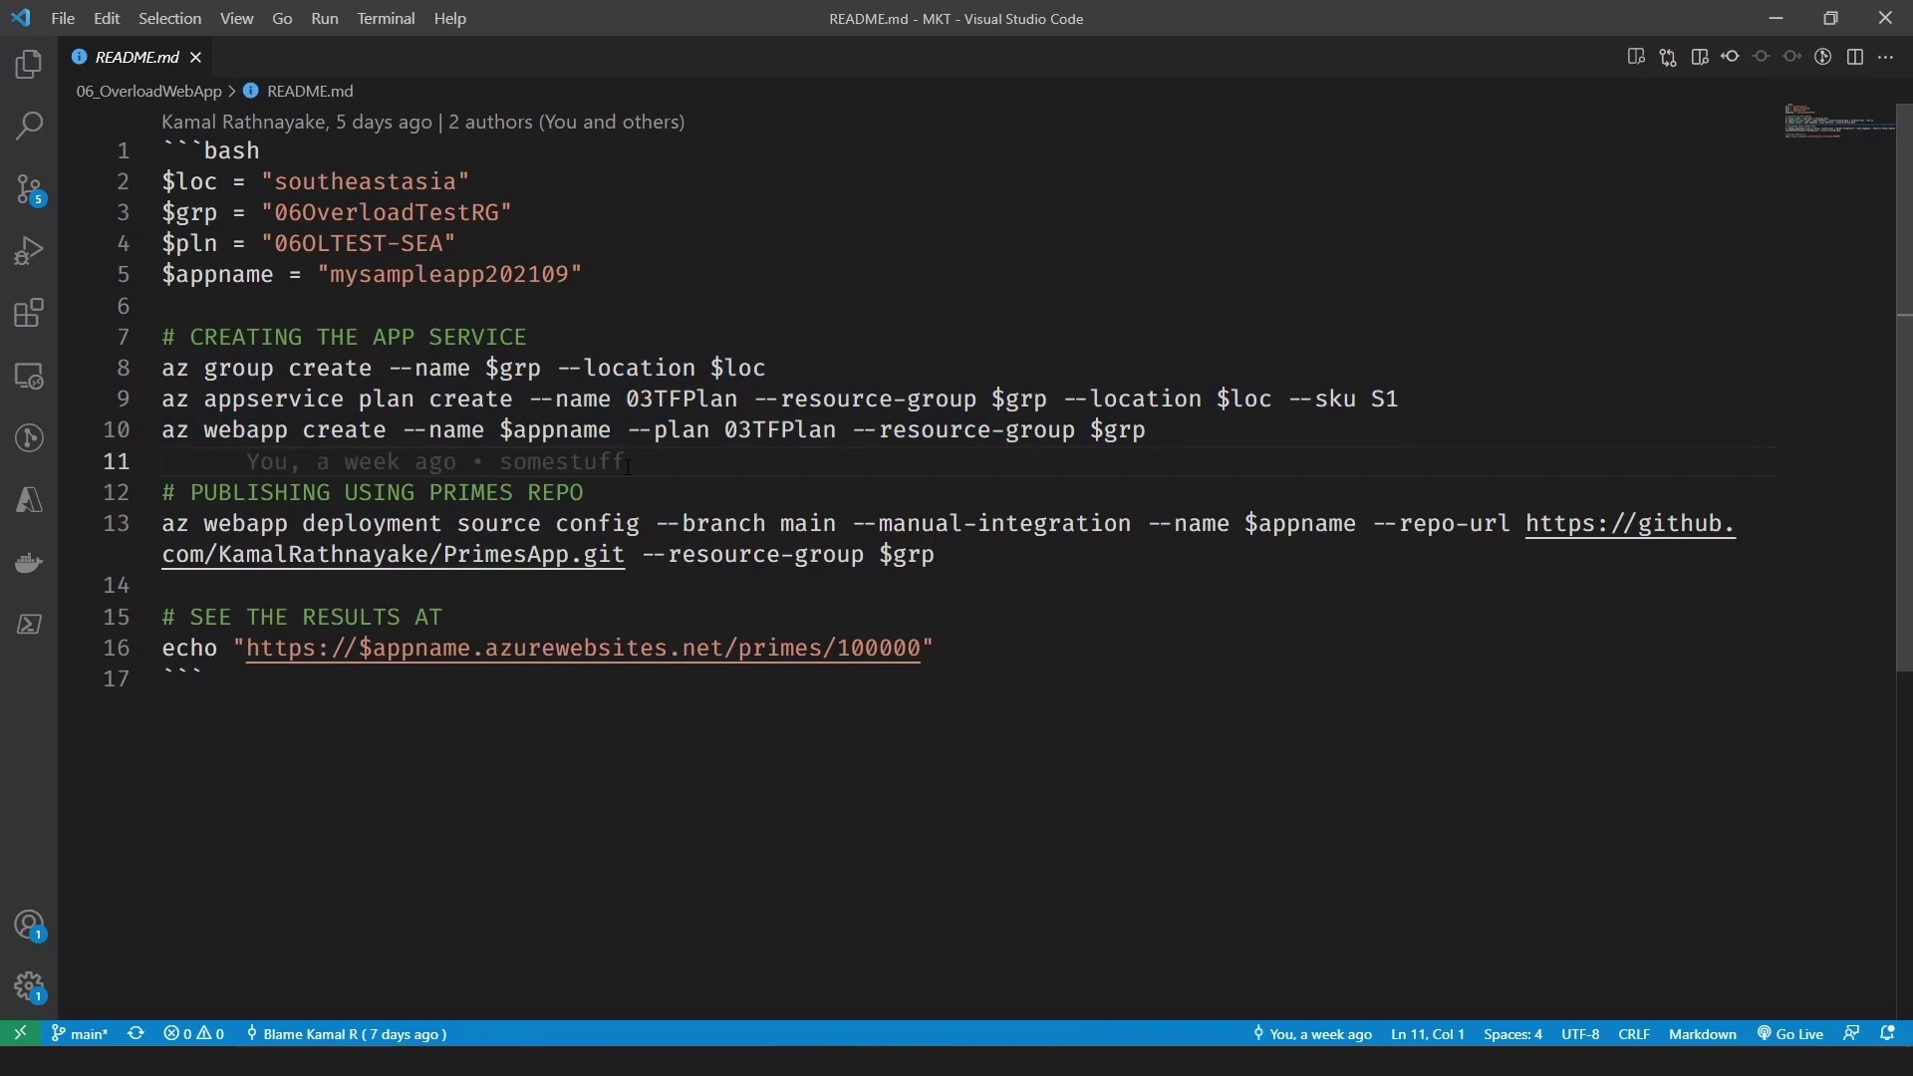
{"action": "left_click_drag", "start_coordinate": [173, 523], "coordinate": [930, 559]}
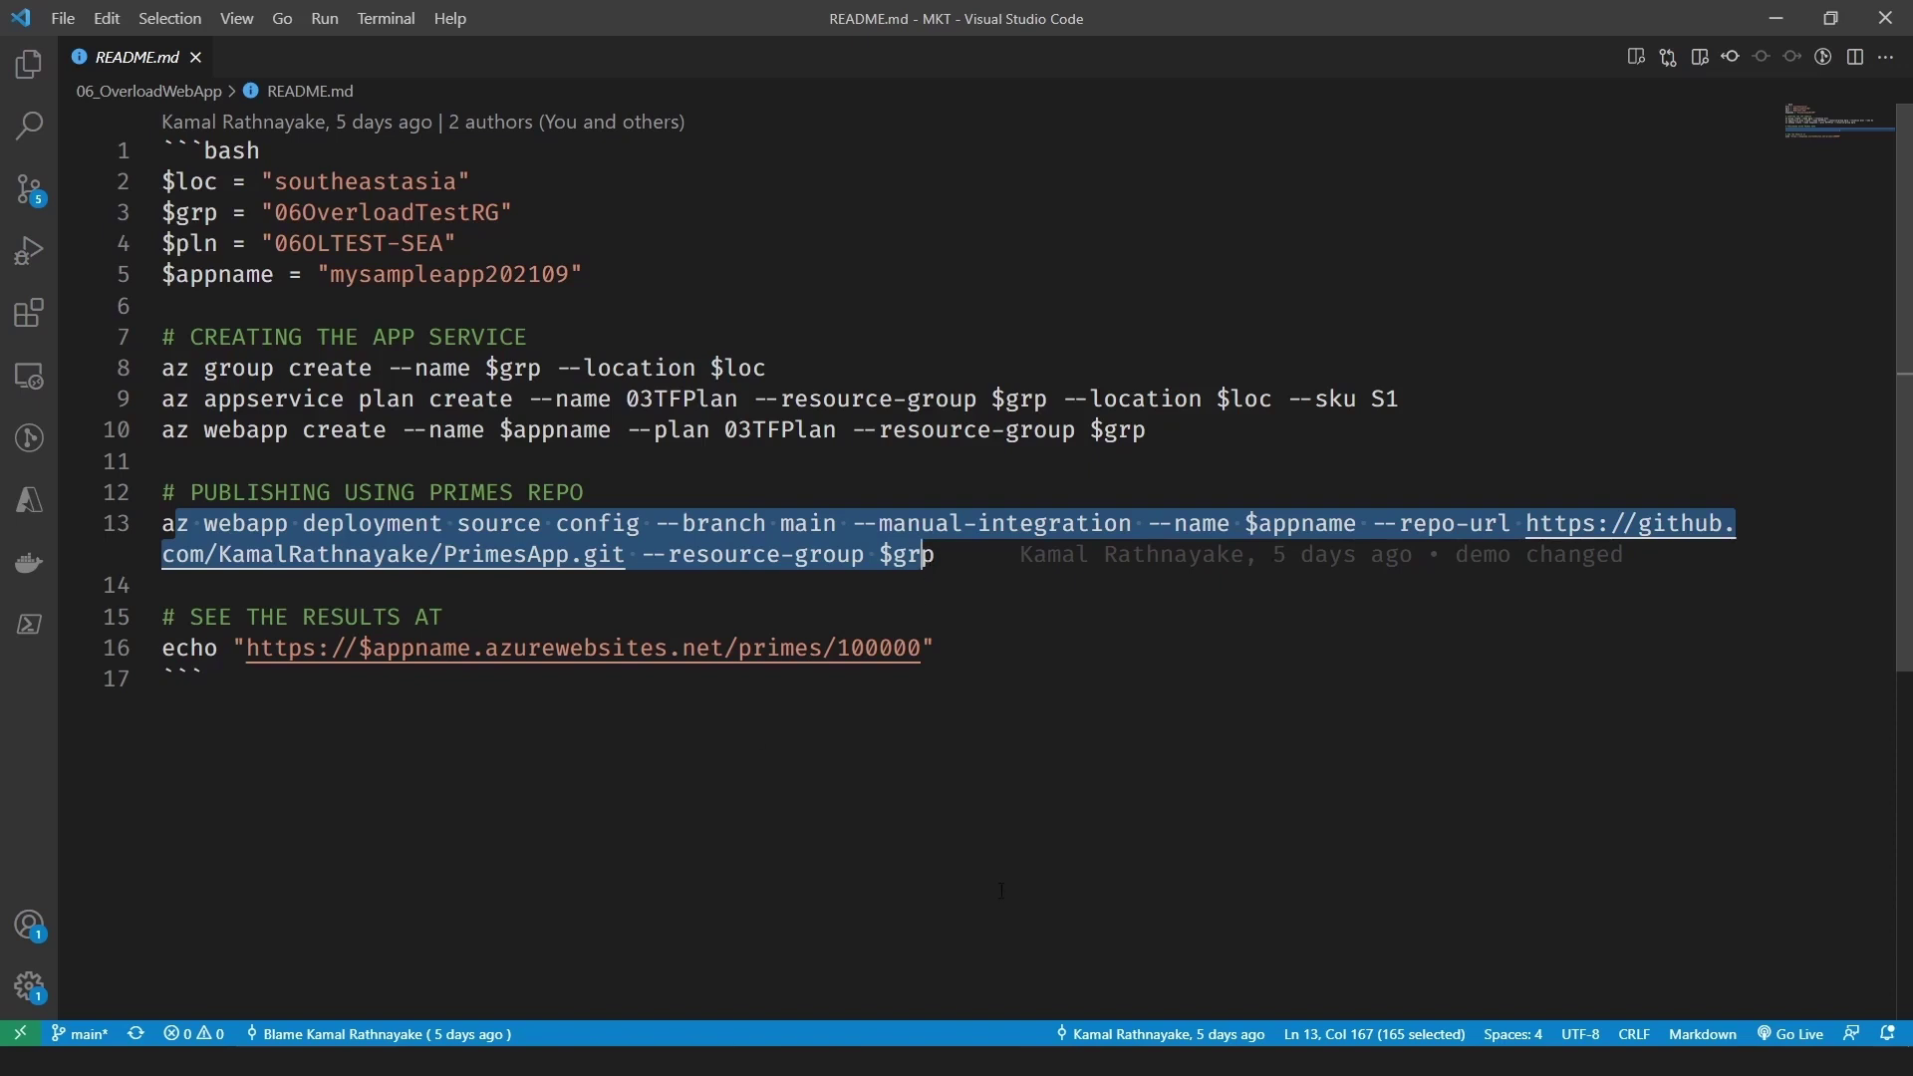
- Switch to the GitHub page in Chrome and review PrimesController.cs, including the Get response string and the PrimeCount method
{"action": "key", "text": "alt+Tab"}
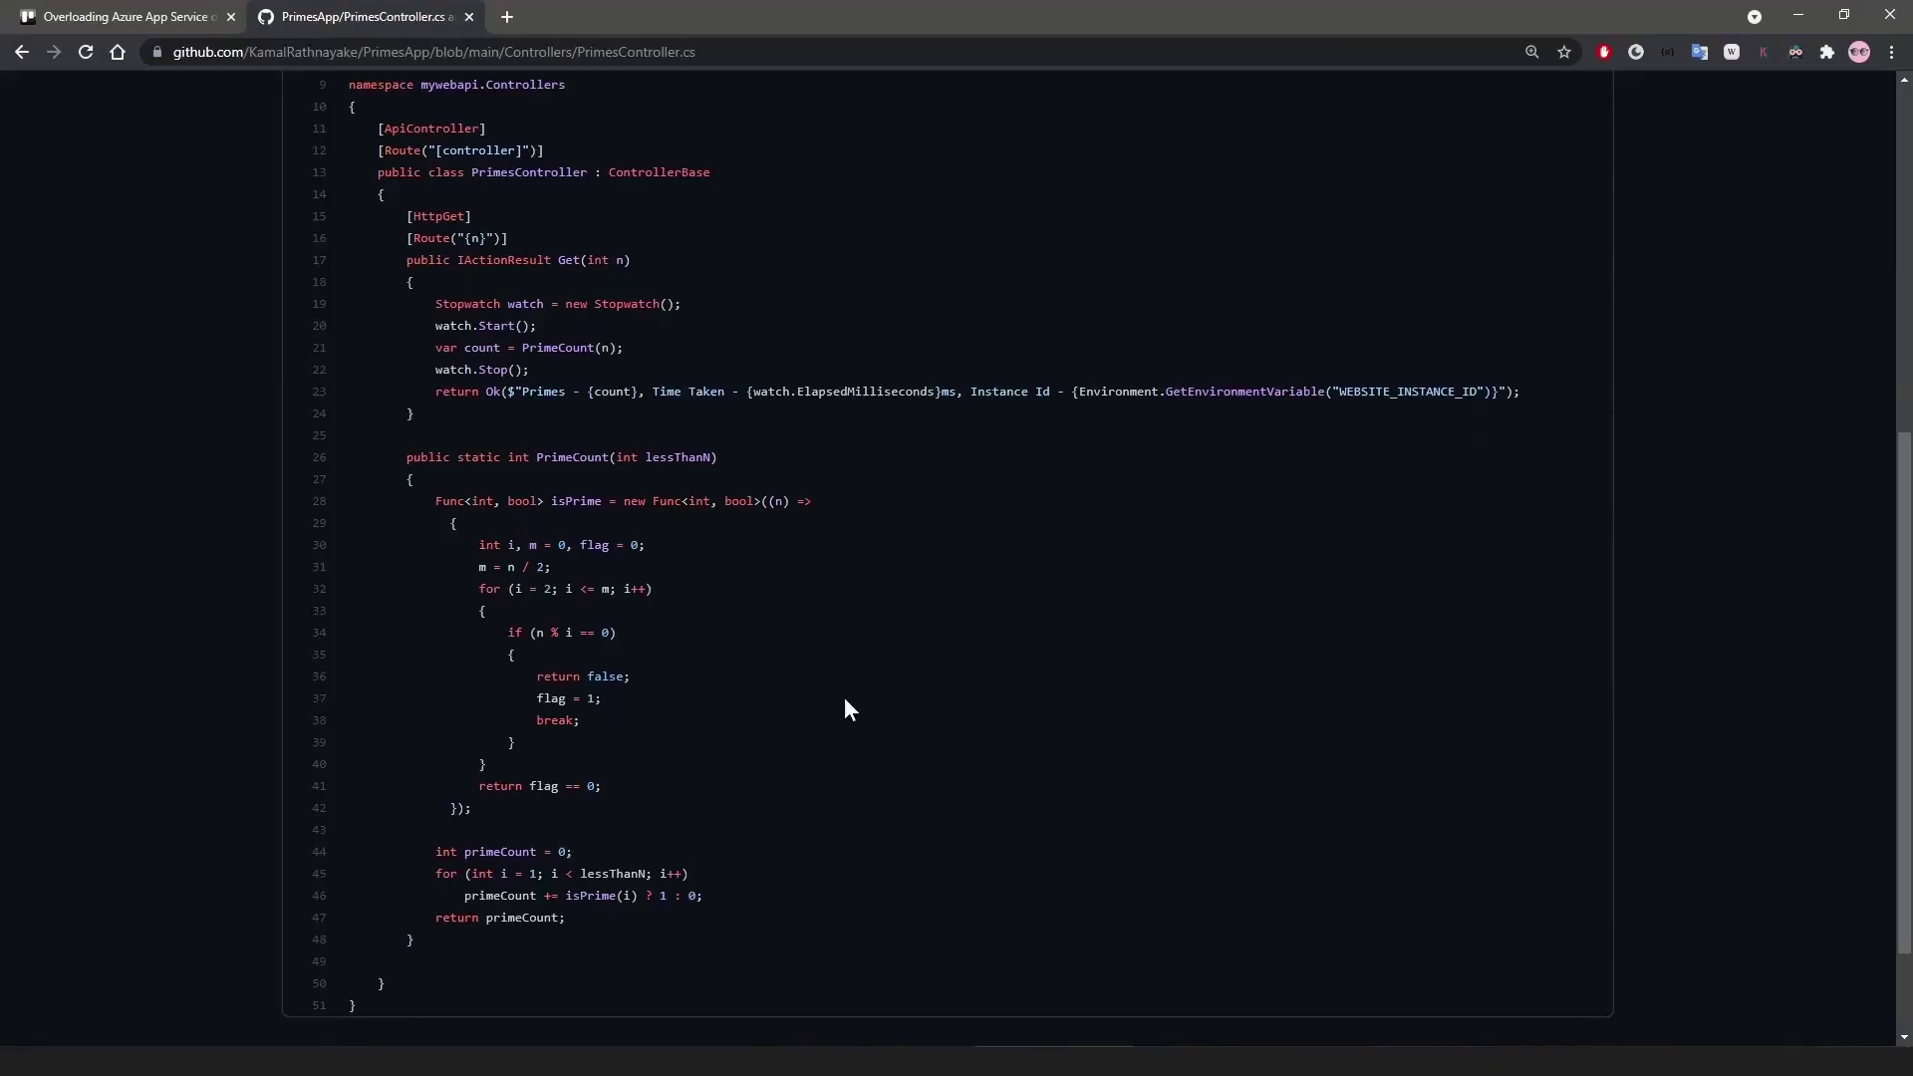
{"action": "scroll", "coordinate": [532, 299], "scroll_direction": "up", "scroll_amount": 8}
{"action": "scroll", "coordinate": [343, 363], "scroll_direction": "down", "scroll_amount": 1}
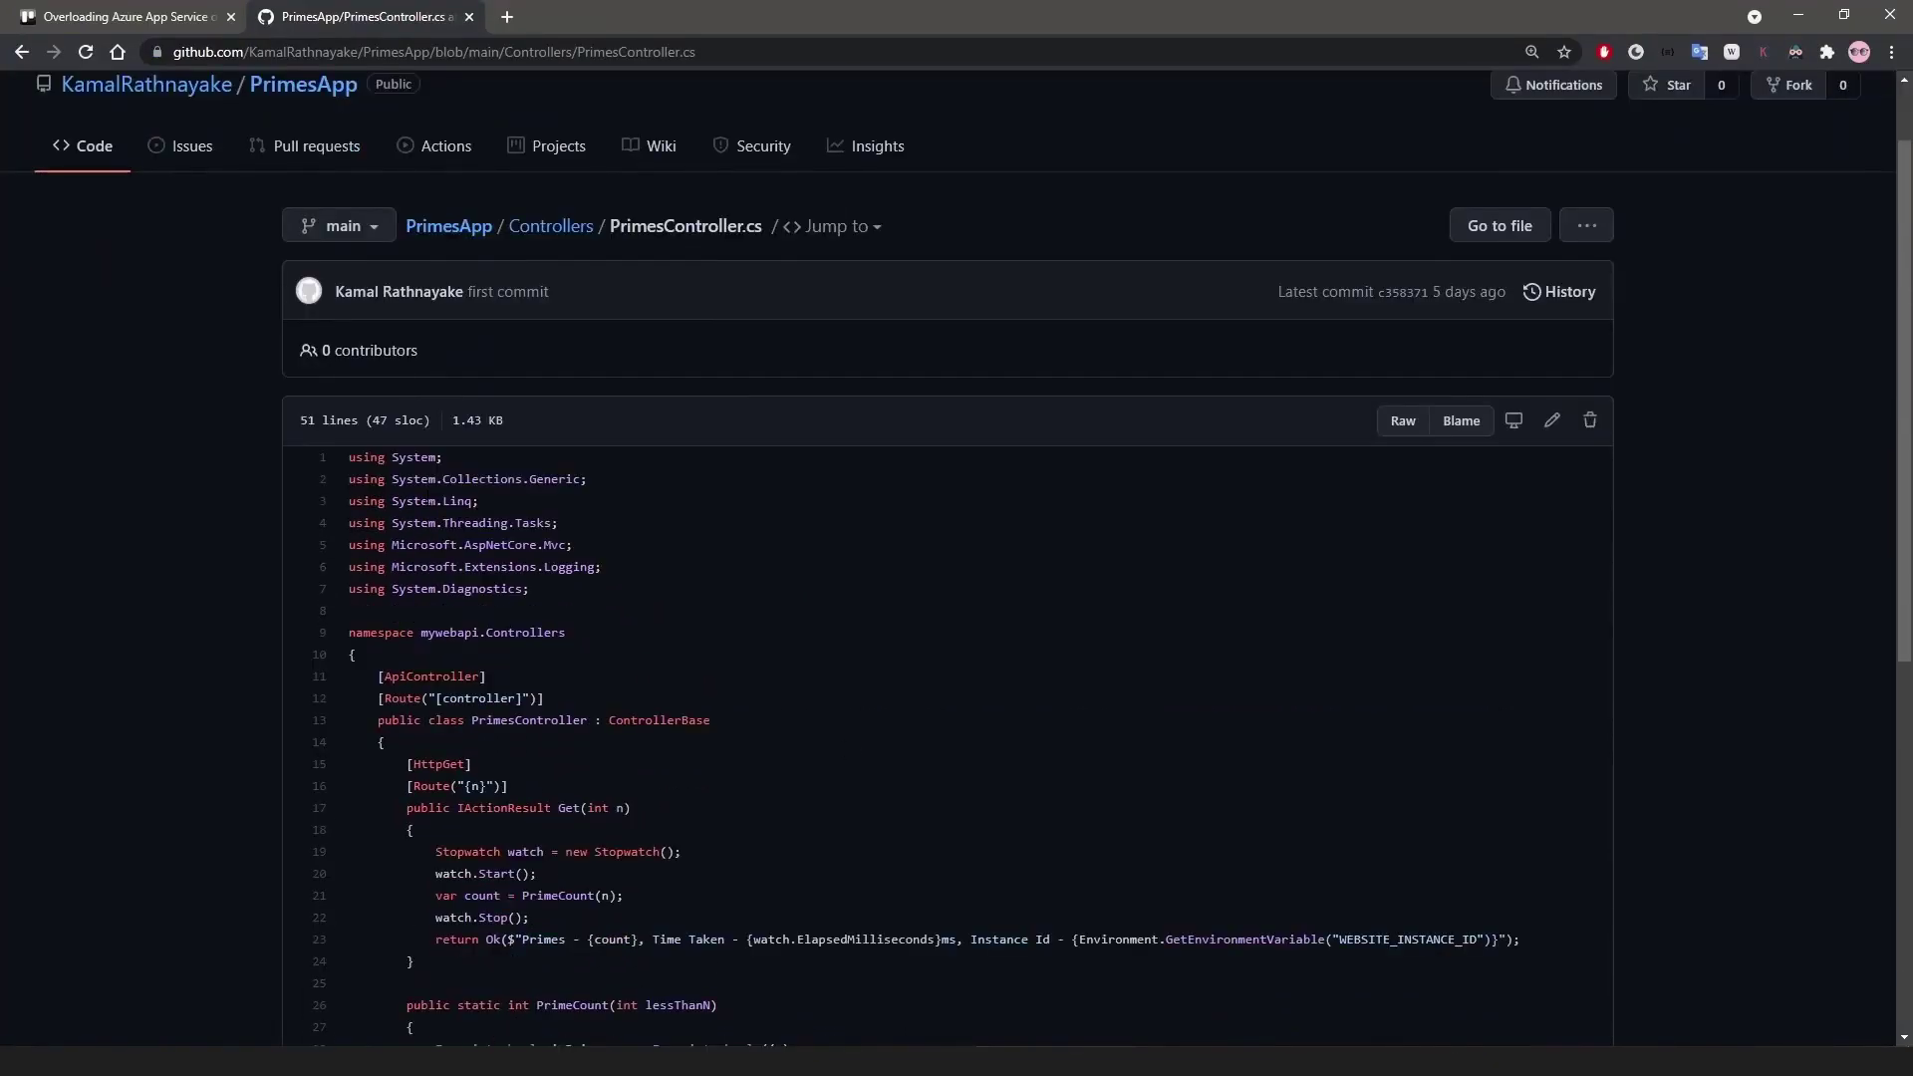
{"action": "scroll", "coordinate": [342, 362], "scroll_direction": "down", "scroll_amount": 2}
{"action": "scroll", "coordinate": [947, 559], "scroll_direction": "down", "scroll_amount": 1}
{"action": "scroll", "coordinate": [528, 441], "scroll_direction": "down", "scroll_amount": 2}
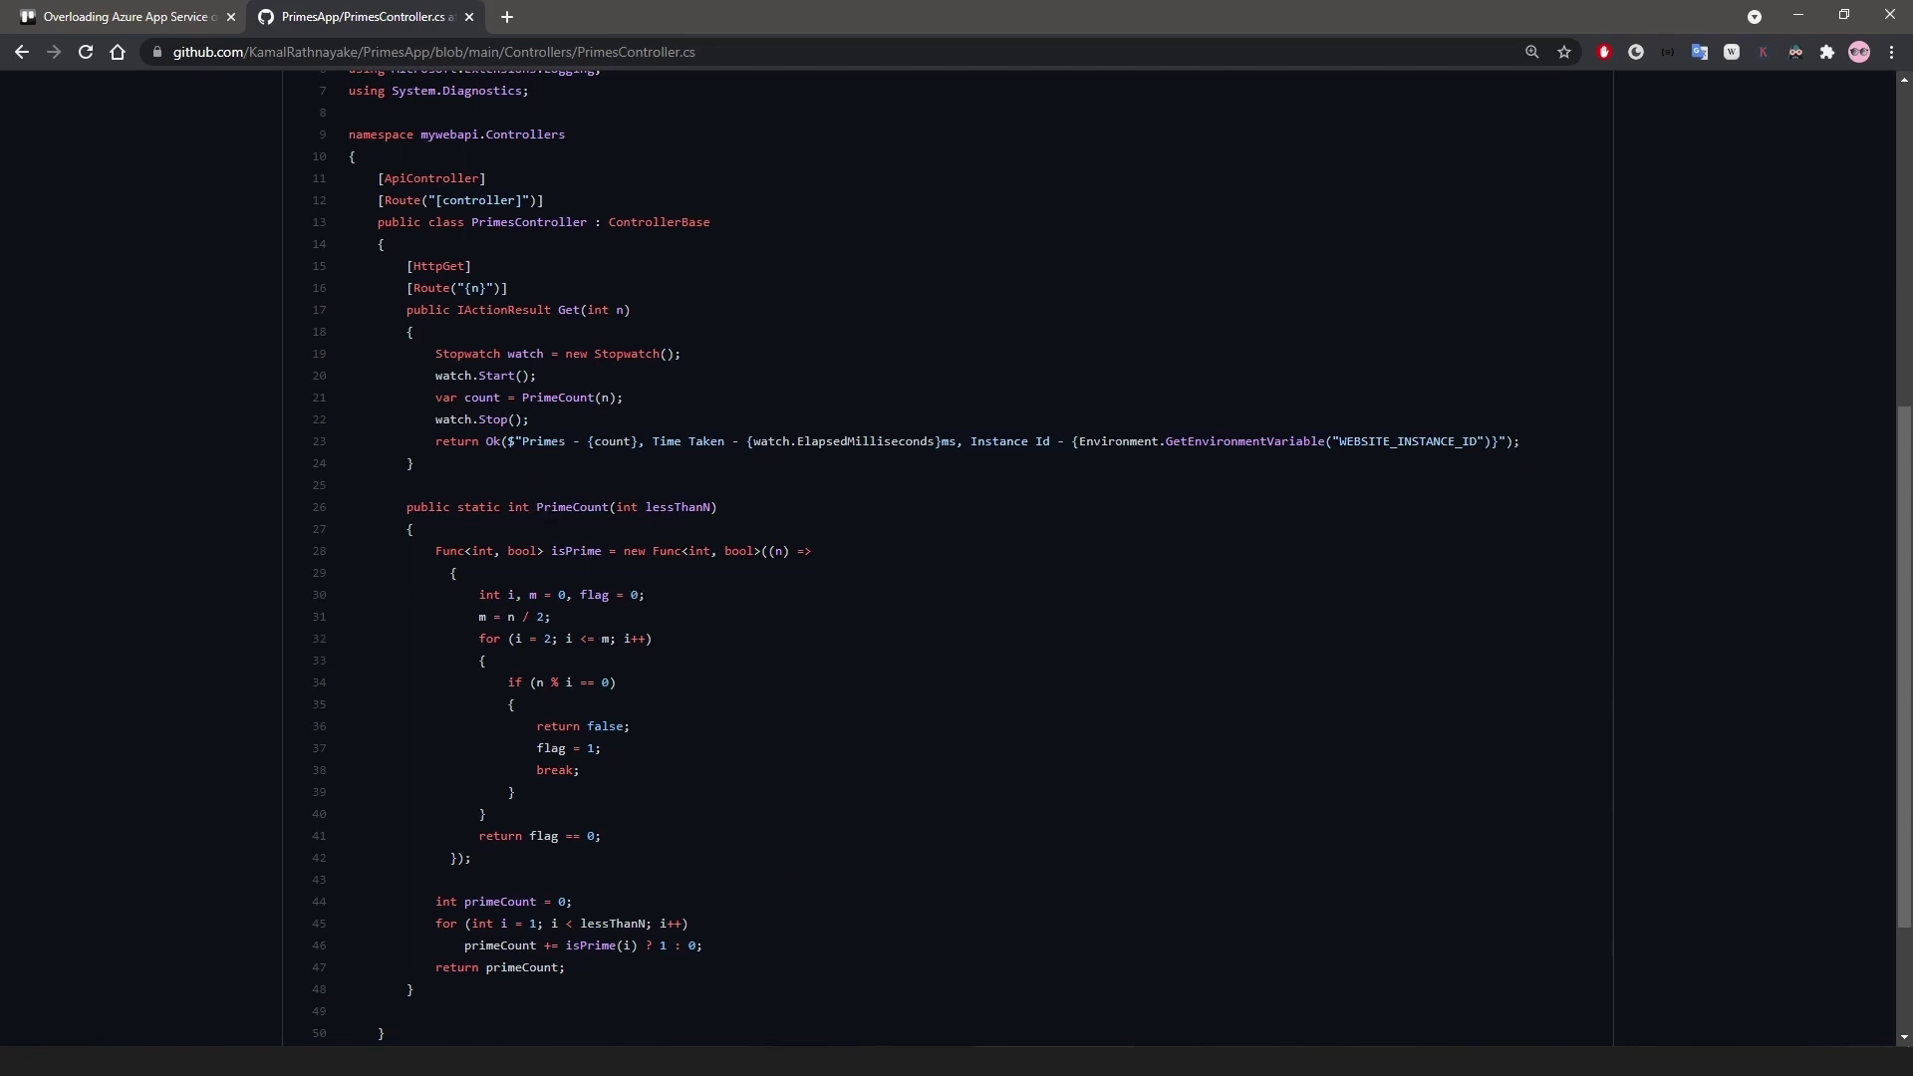
{"action": "left_click_drag", "start_coordinate": [522, 442], "coordinate": [929, 453]}
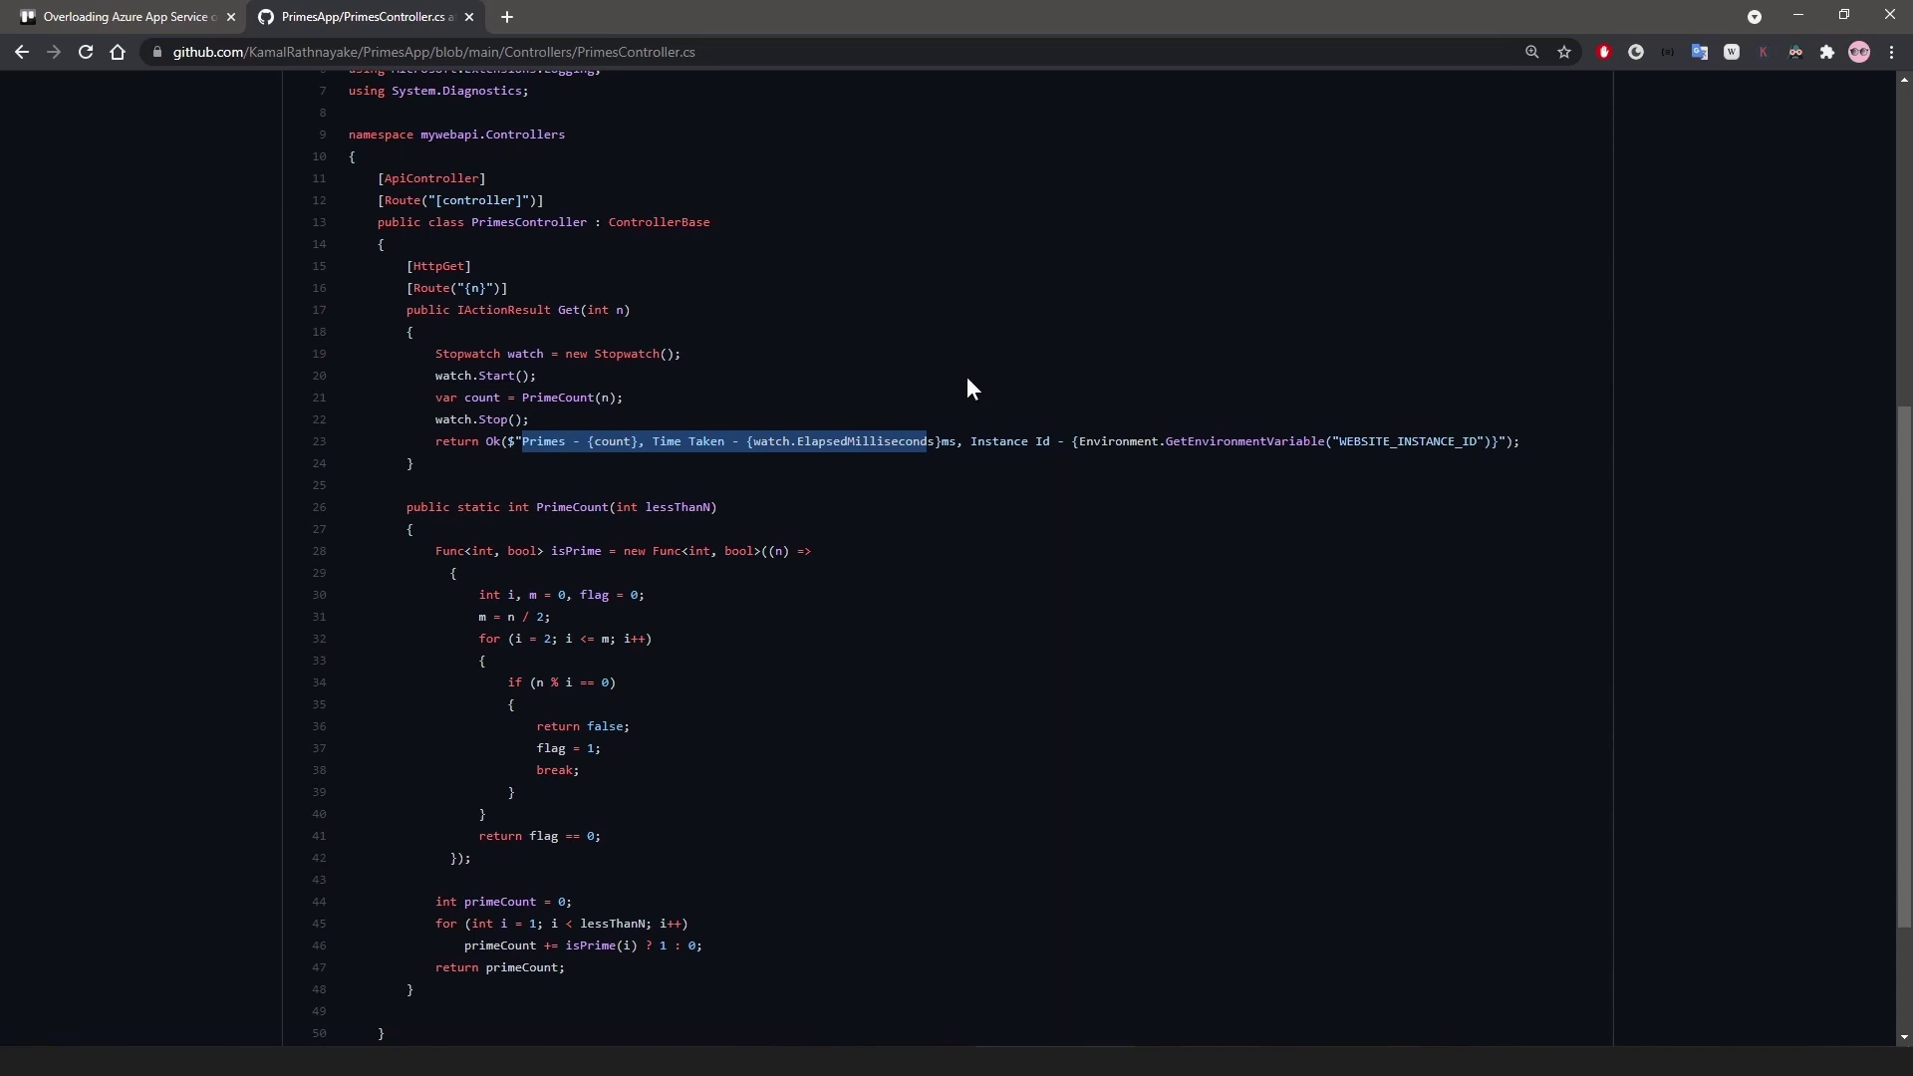
{"action": "left_click_drag", "start_coordinate": [968, 386], "coordinate": [917, 718]}
{"action": "left_click", "coordinate": [917, 718]}
{"action": "left_click", "coordinate": [1799, 12]}
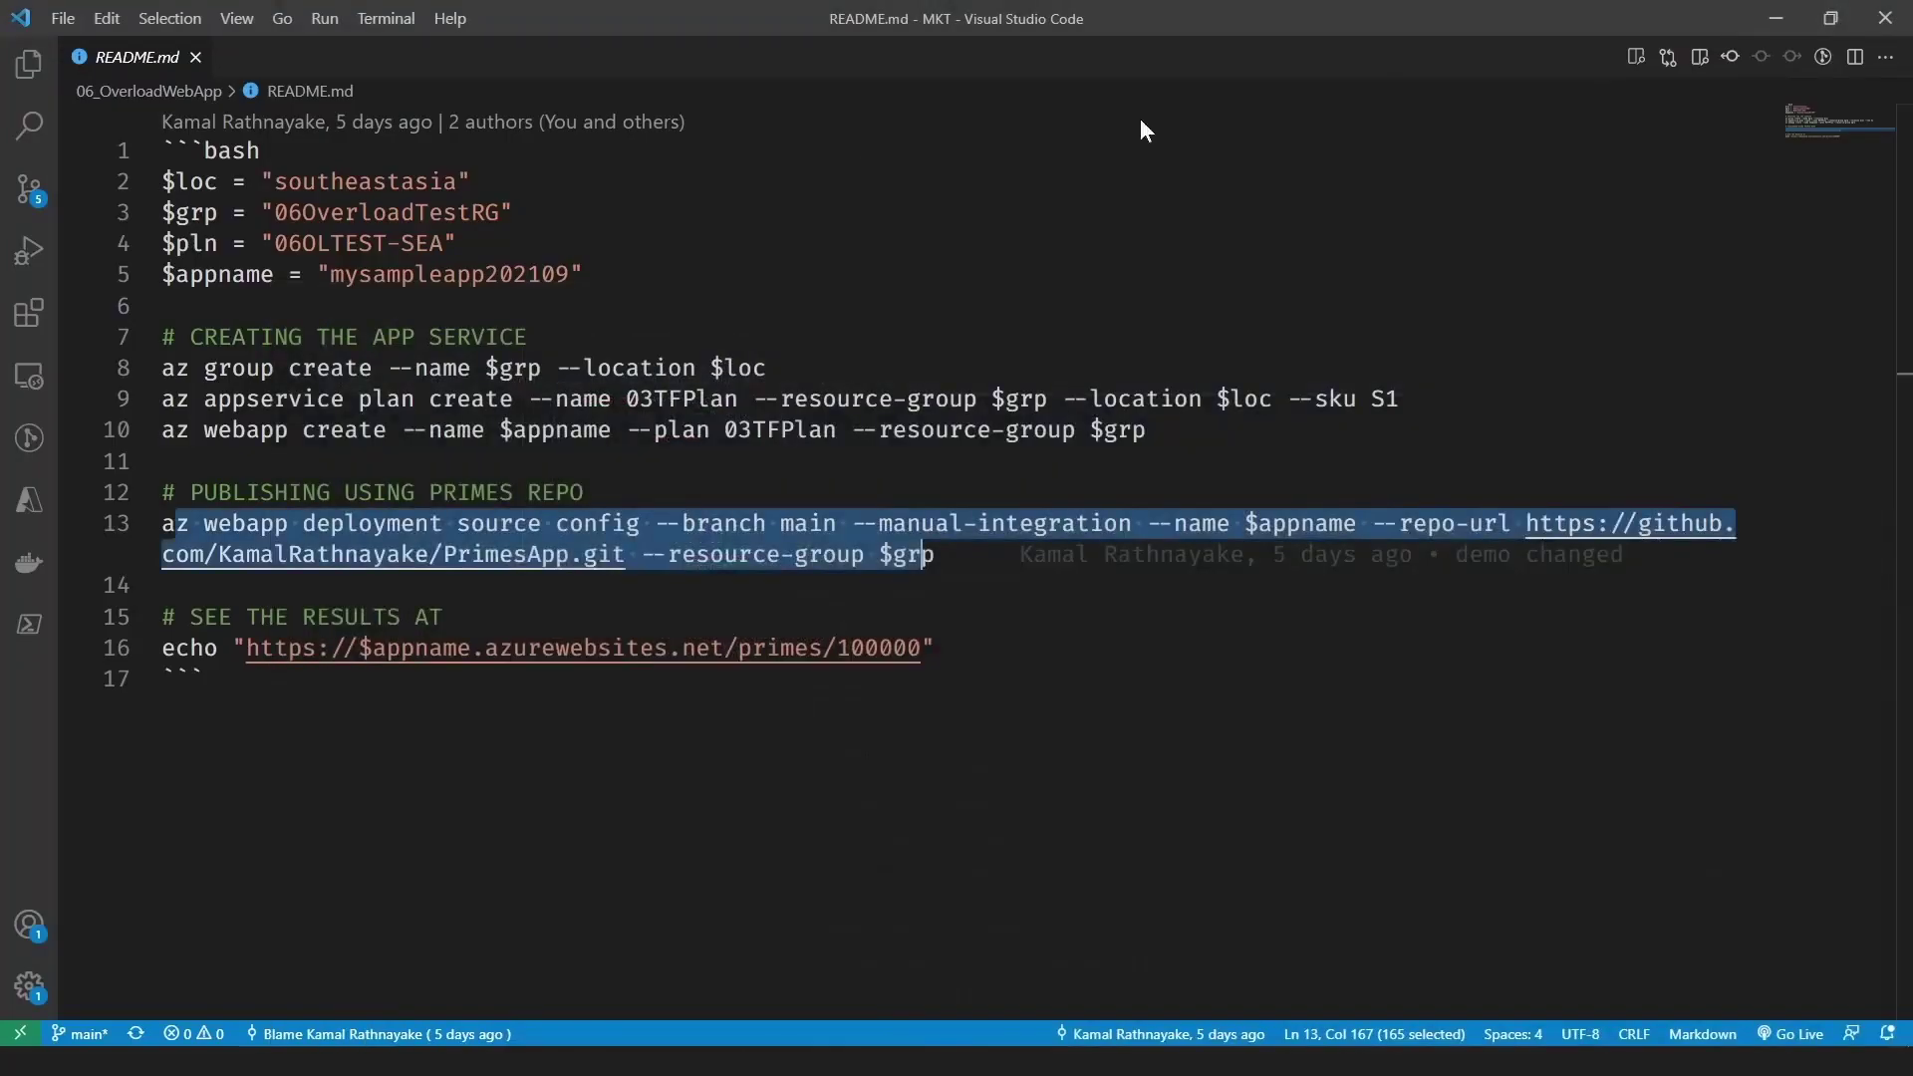
- Copy the README.md script from the $loc variable definition through the final echo line
{"action": "left_click", "coordinate": [430, 336]}
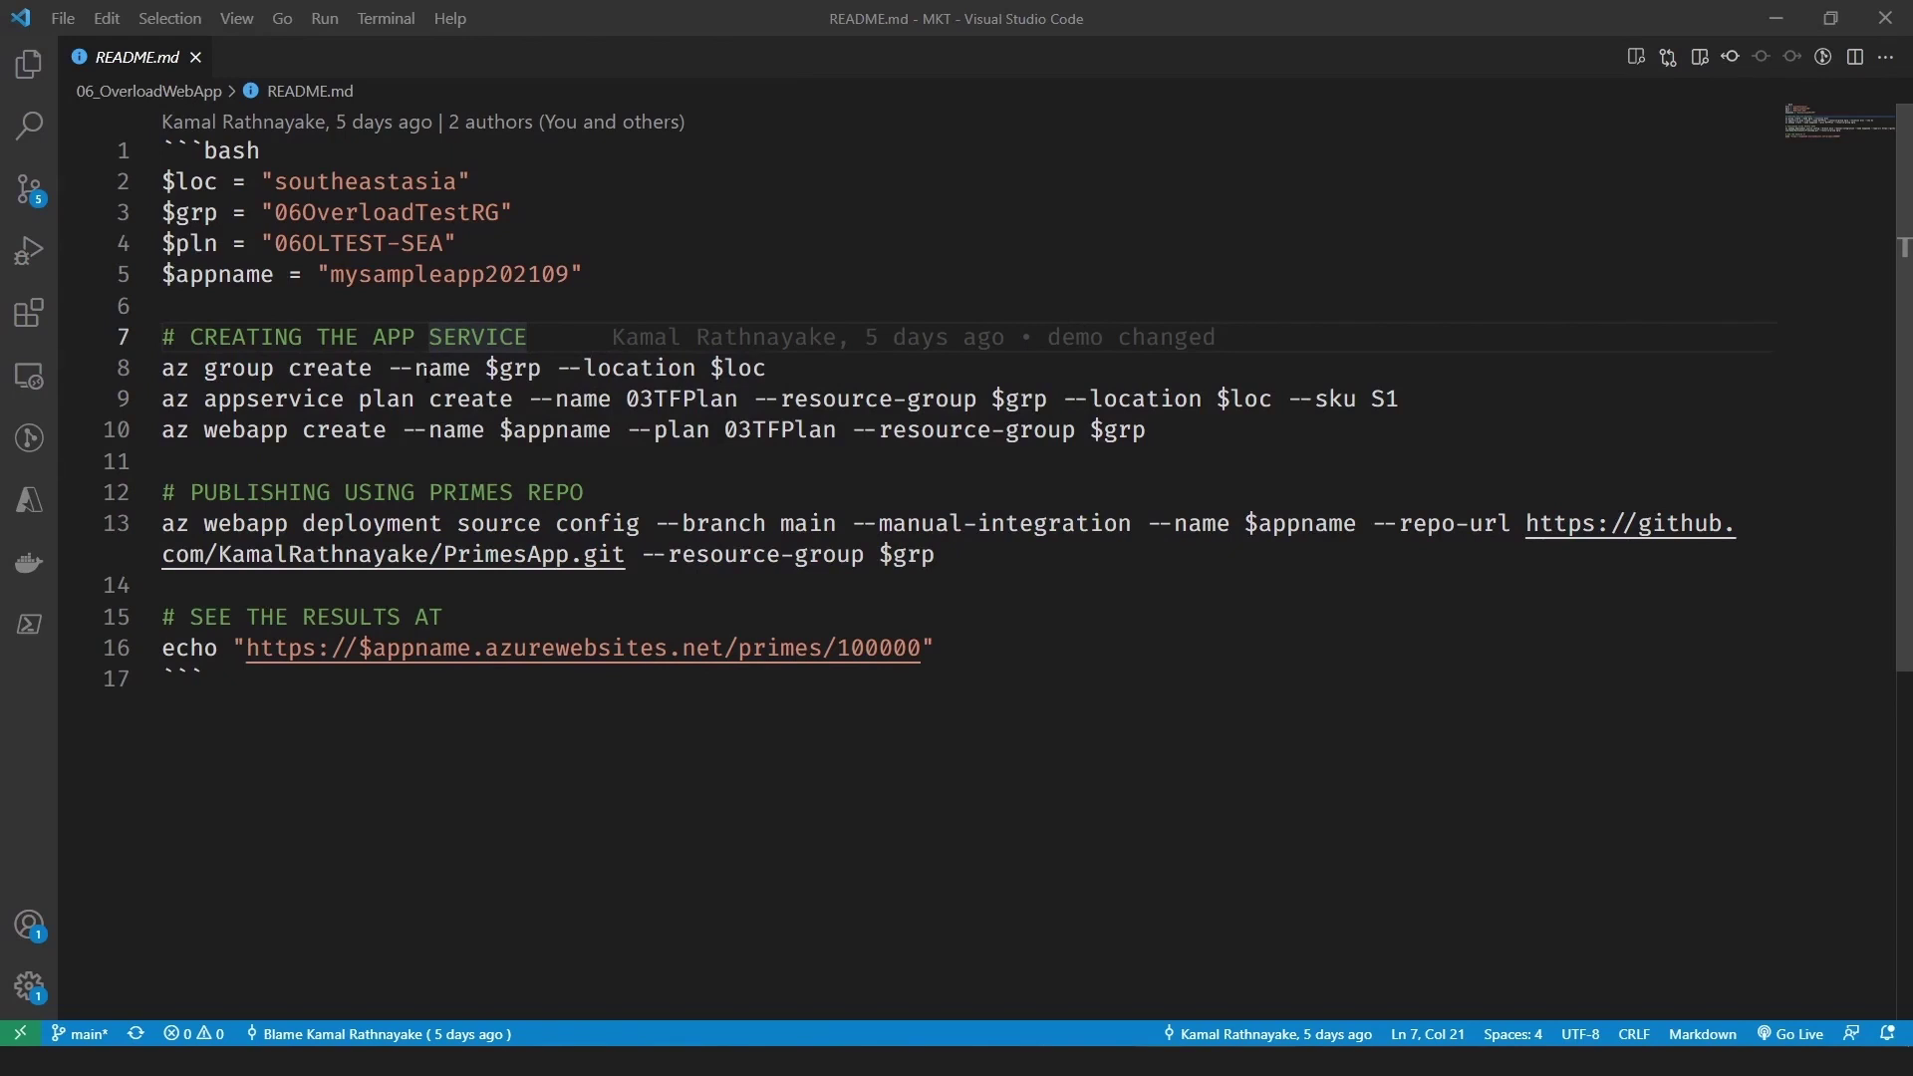
{"action": "left_click_drag", "start_coordinate": [165, 182], "coordinate": [139, 683]}
{"action": "left_click", "coordinate": [937, 649]}
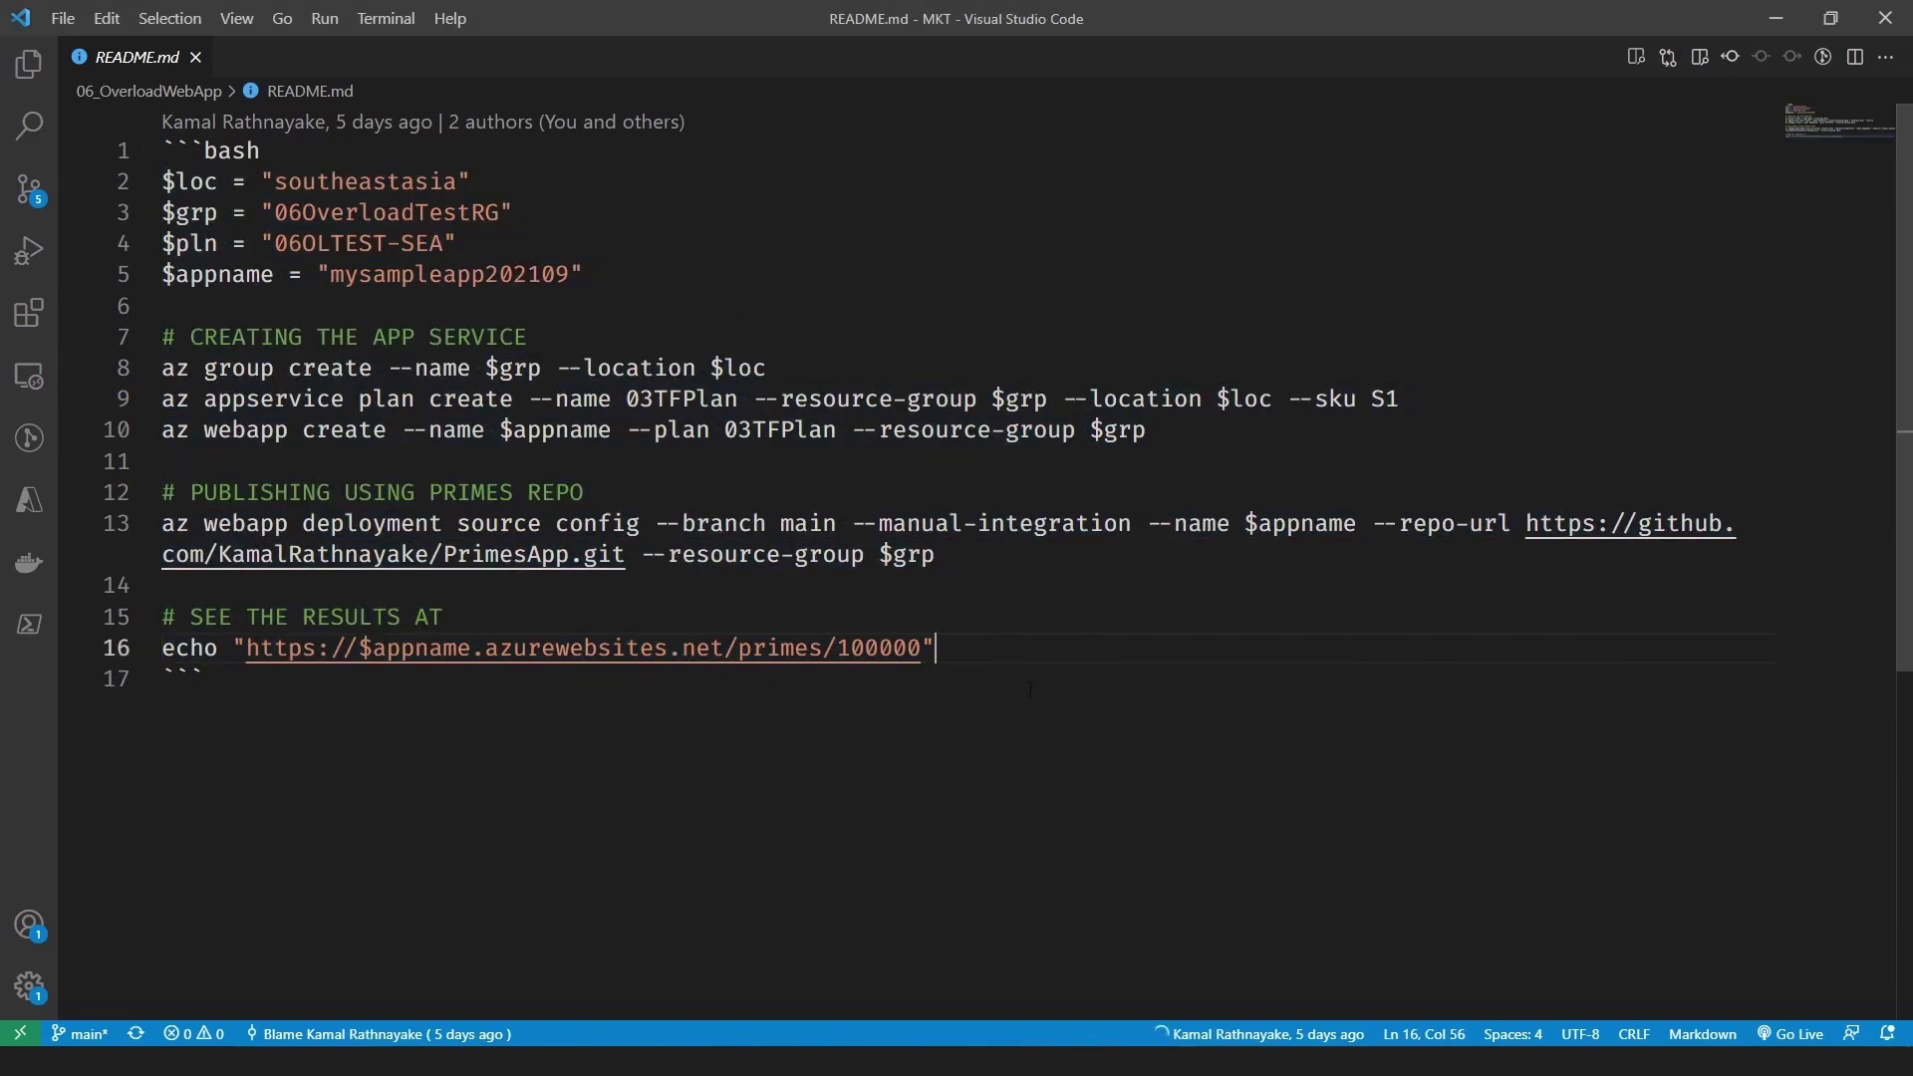
- Switch to Windows PowerShell and run the copied deployment script in an enlarged, cleared console
{"action": "key", "text": "alt+Tab"}
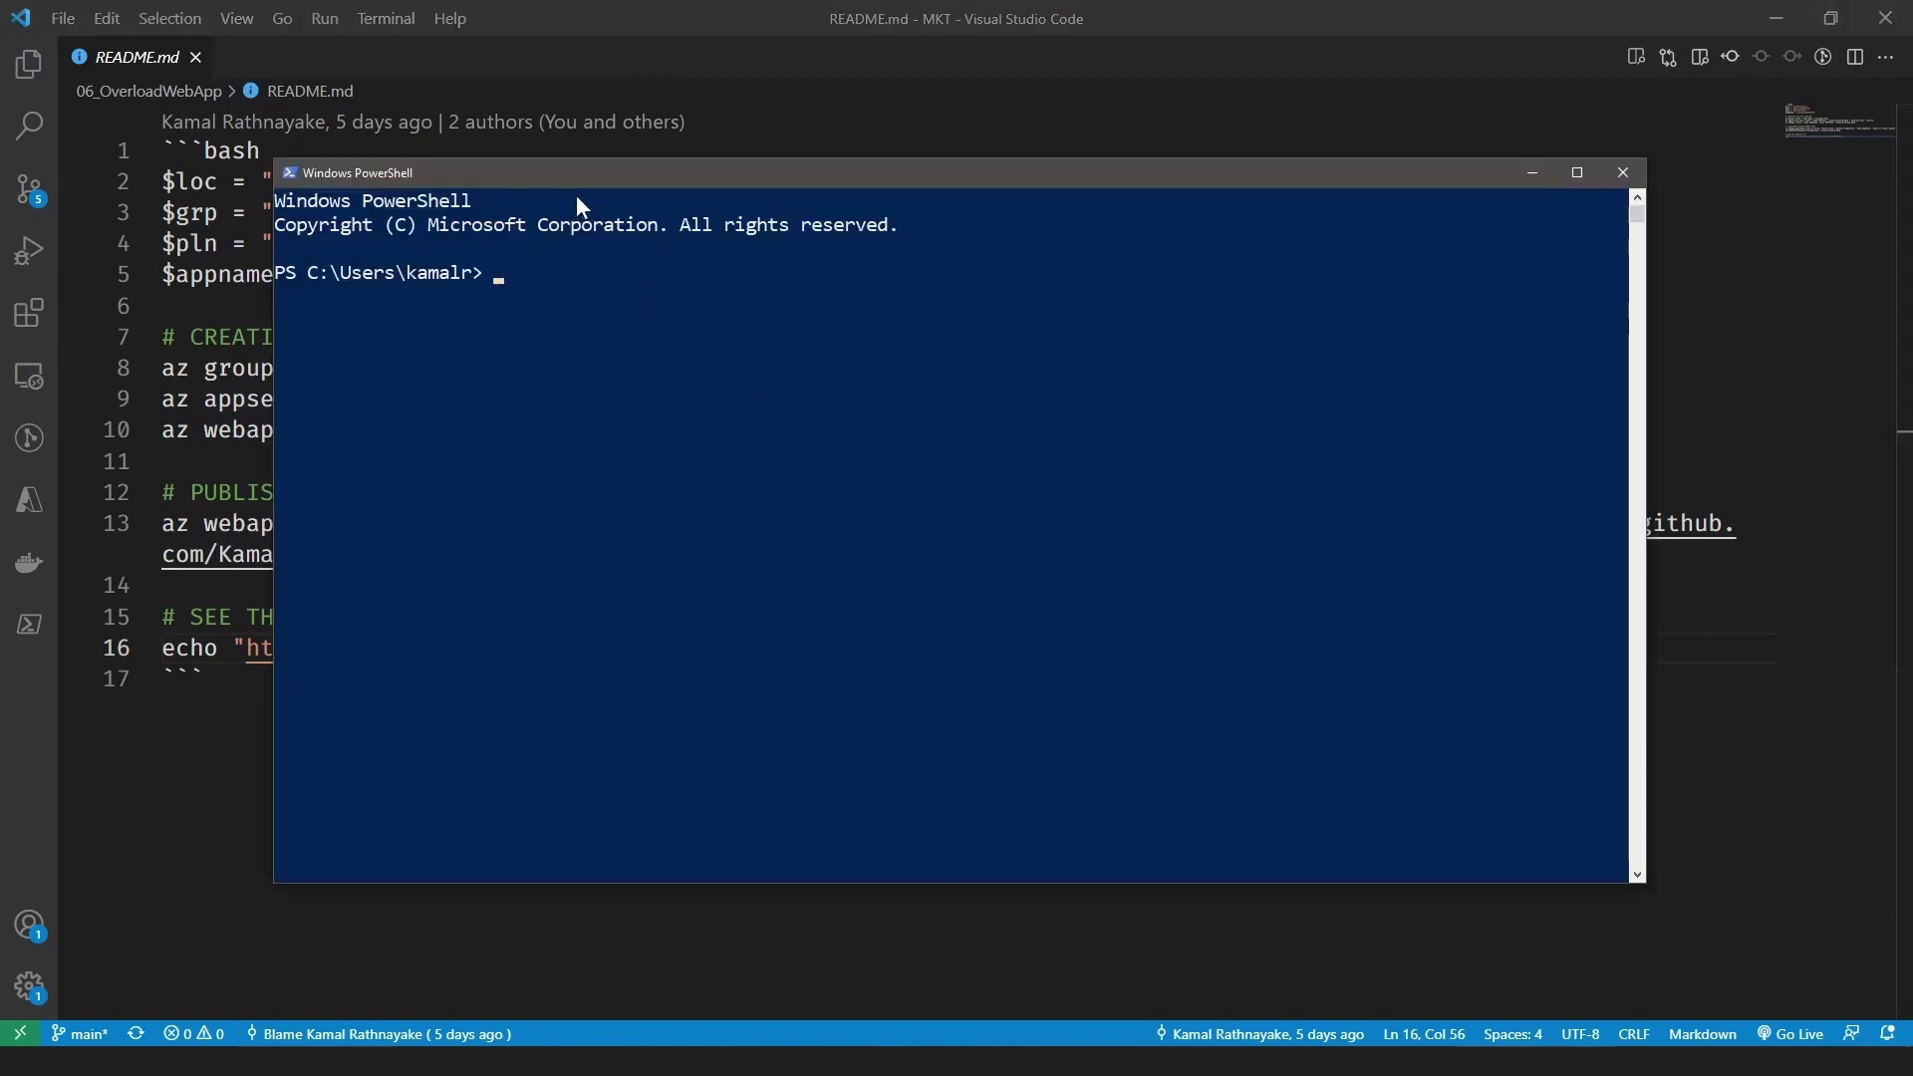
{"action": "left_click_drag", "start_coordinate": [565, 177], "coordinate": [480, 77]}
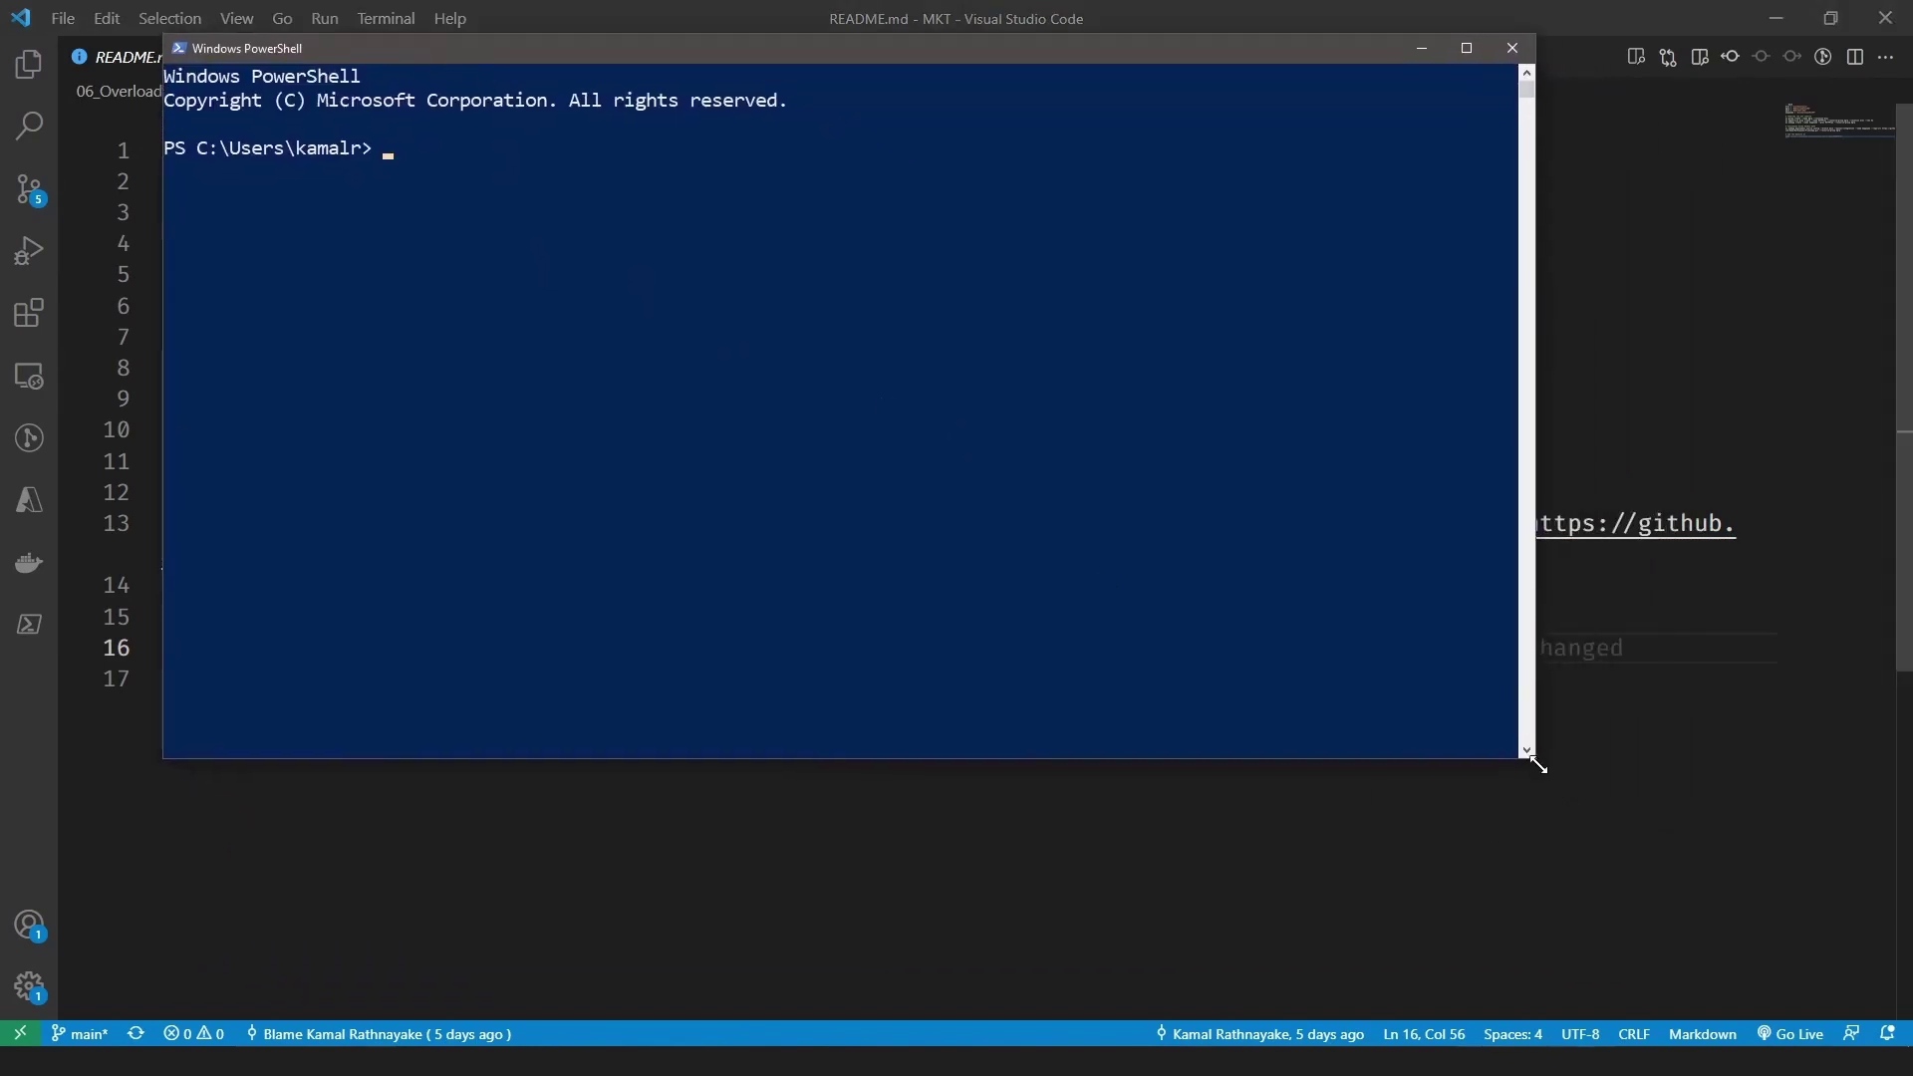
{"action": "left_click_drag", "start_coordinate": [1533, 760], "coordinate": [1793, 979]}
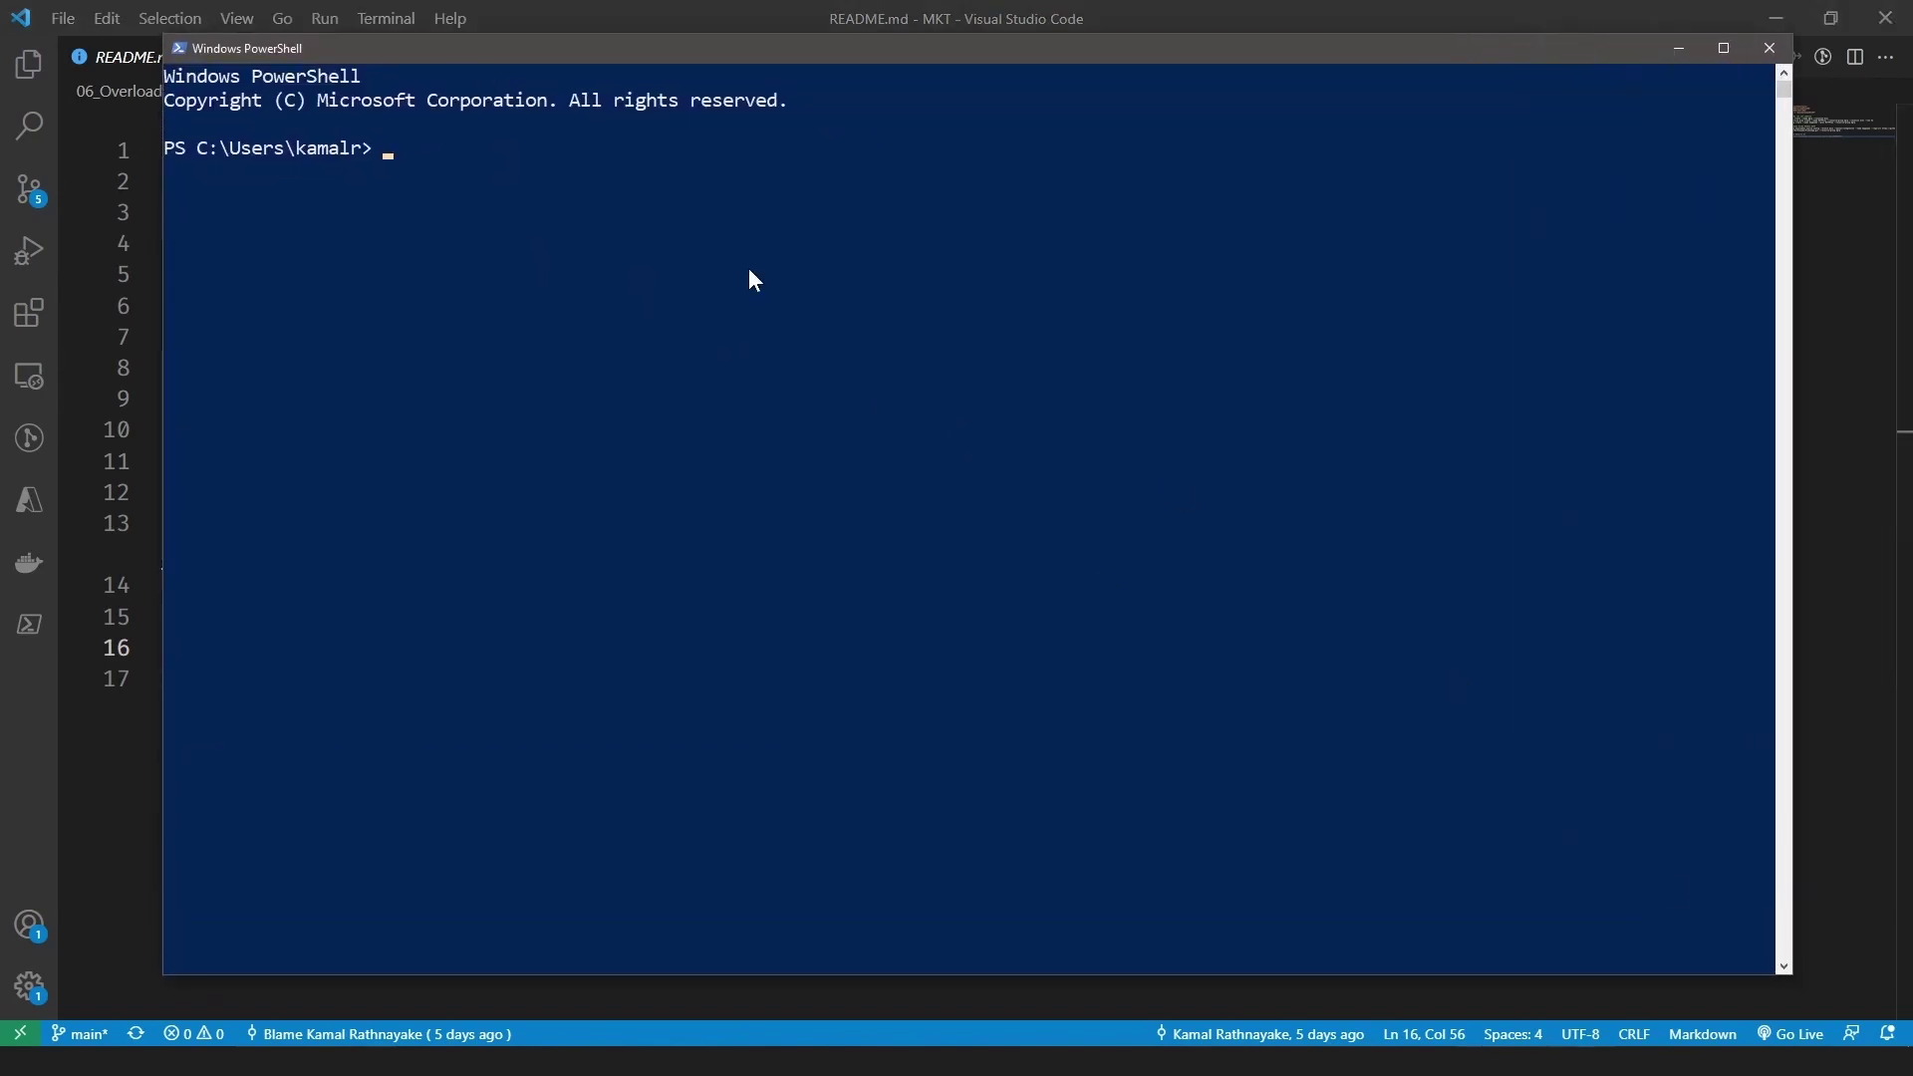
{"action": "type", "text": "cls"}
{"action": "key", "text": "Return"}
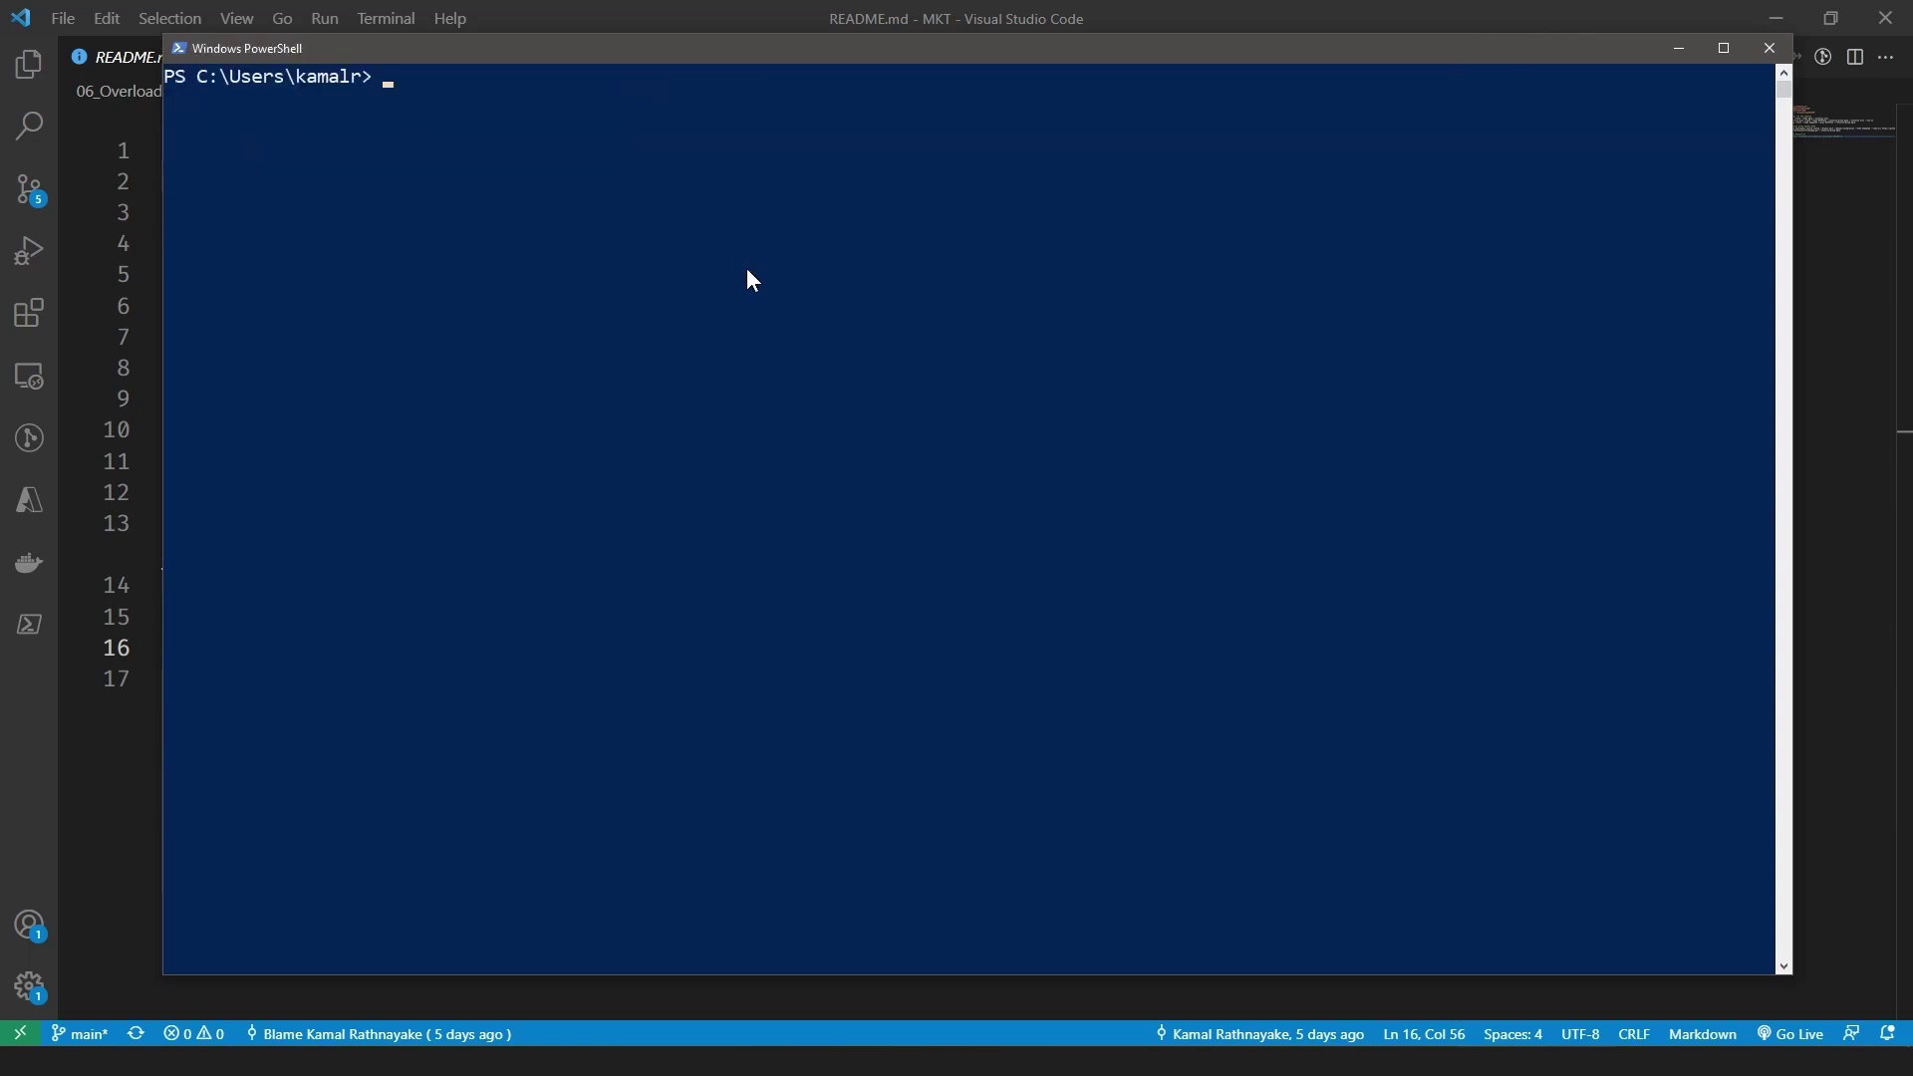
{"action": "right_click", "coordinate": [601, 93]}
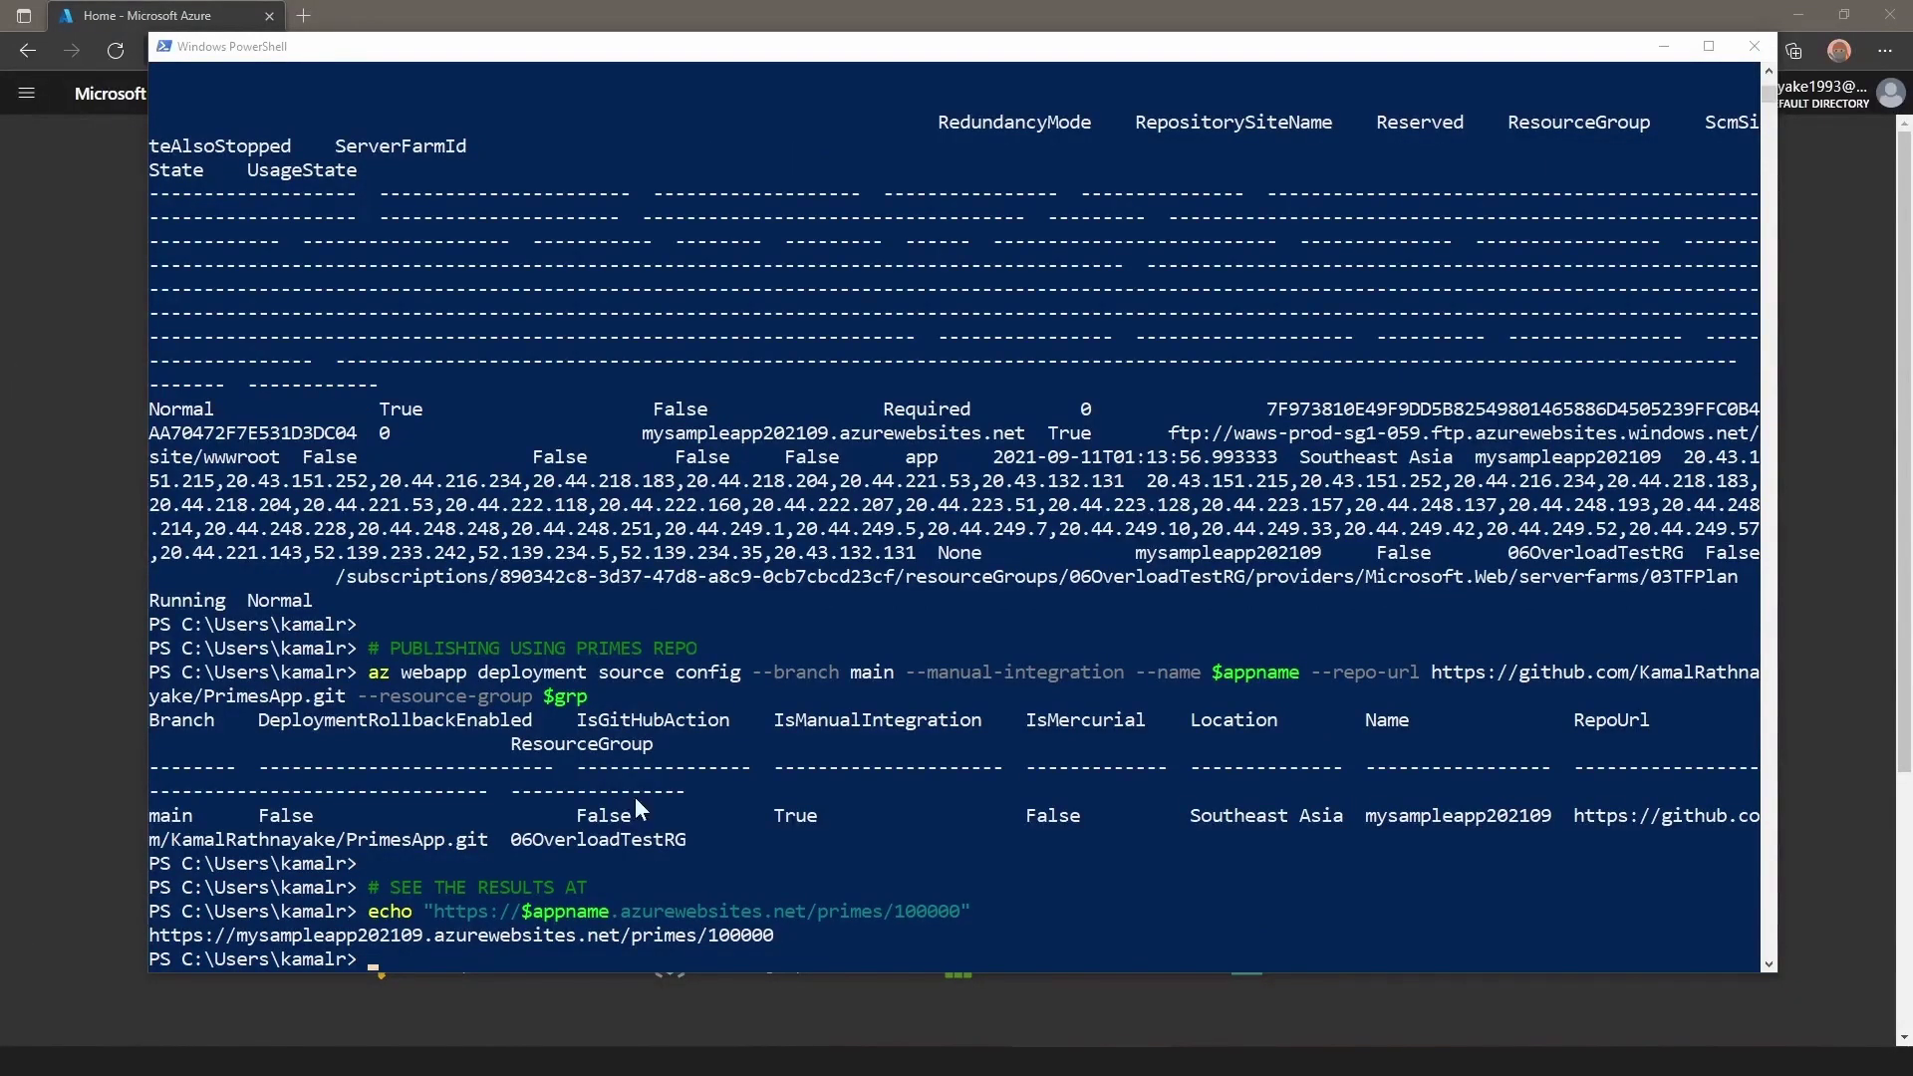
- Copy the primes/100000 URL from the PowerShell output and open it in a new Edge tab
{"action": "left_click_drag", "start_coordinate": [153, 936], "coordinate": [759, 933]}
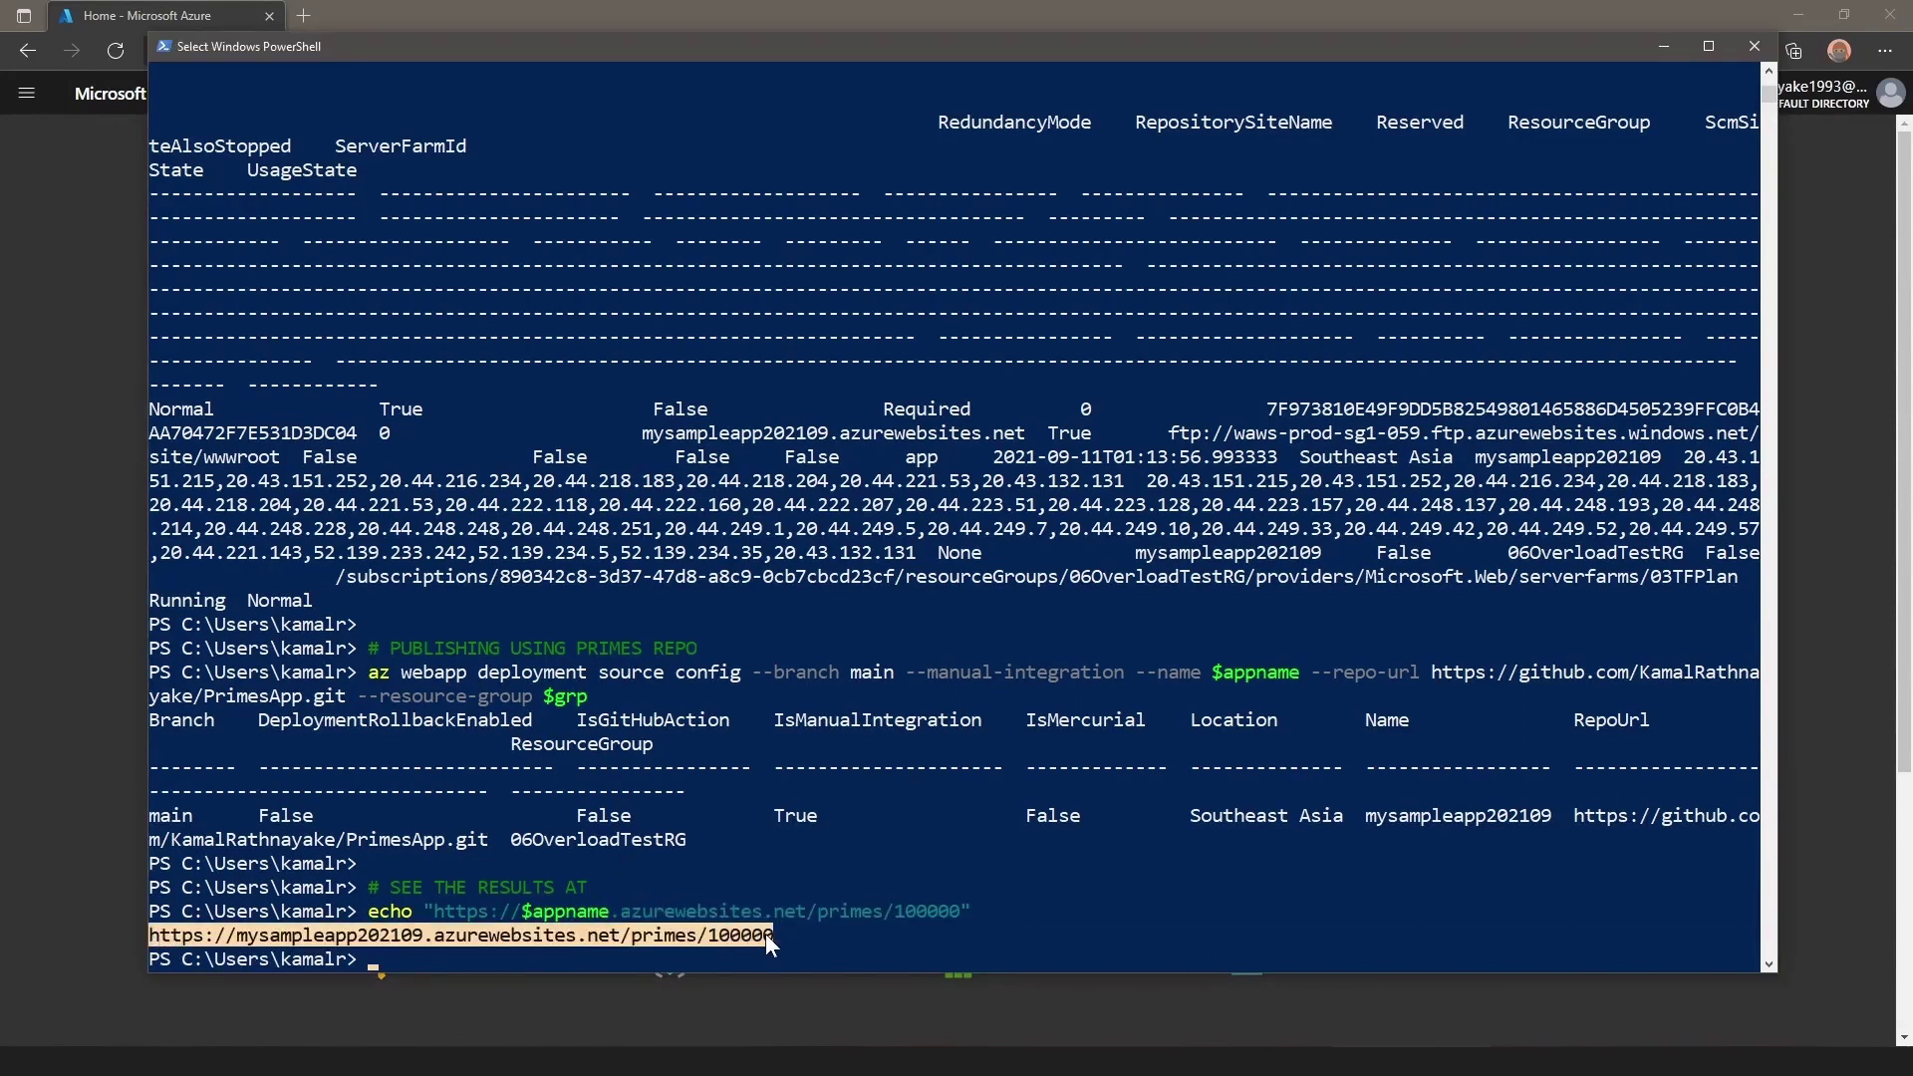
{"action": "right_click", "coordinate": [761, 934]}
{"action": "left_click", "coordinate": [203, 14]}
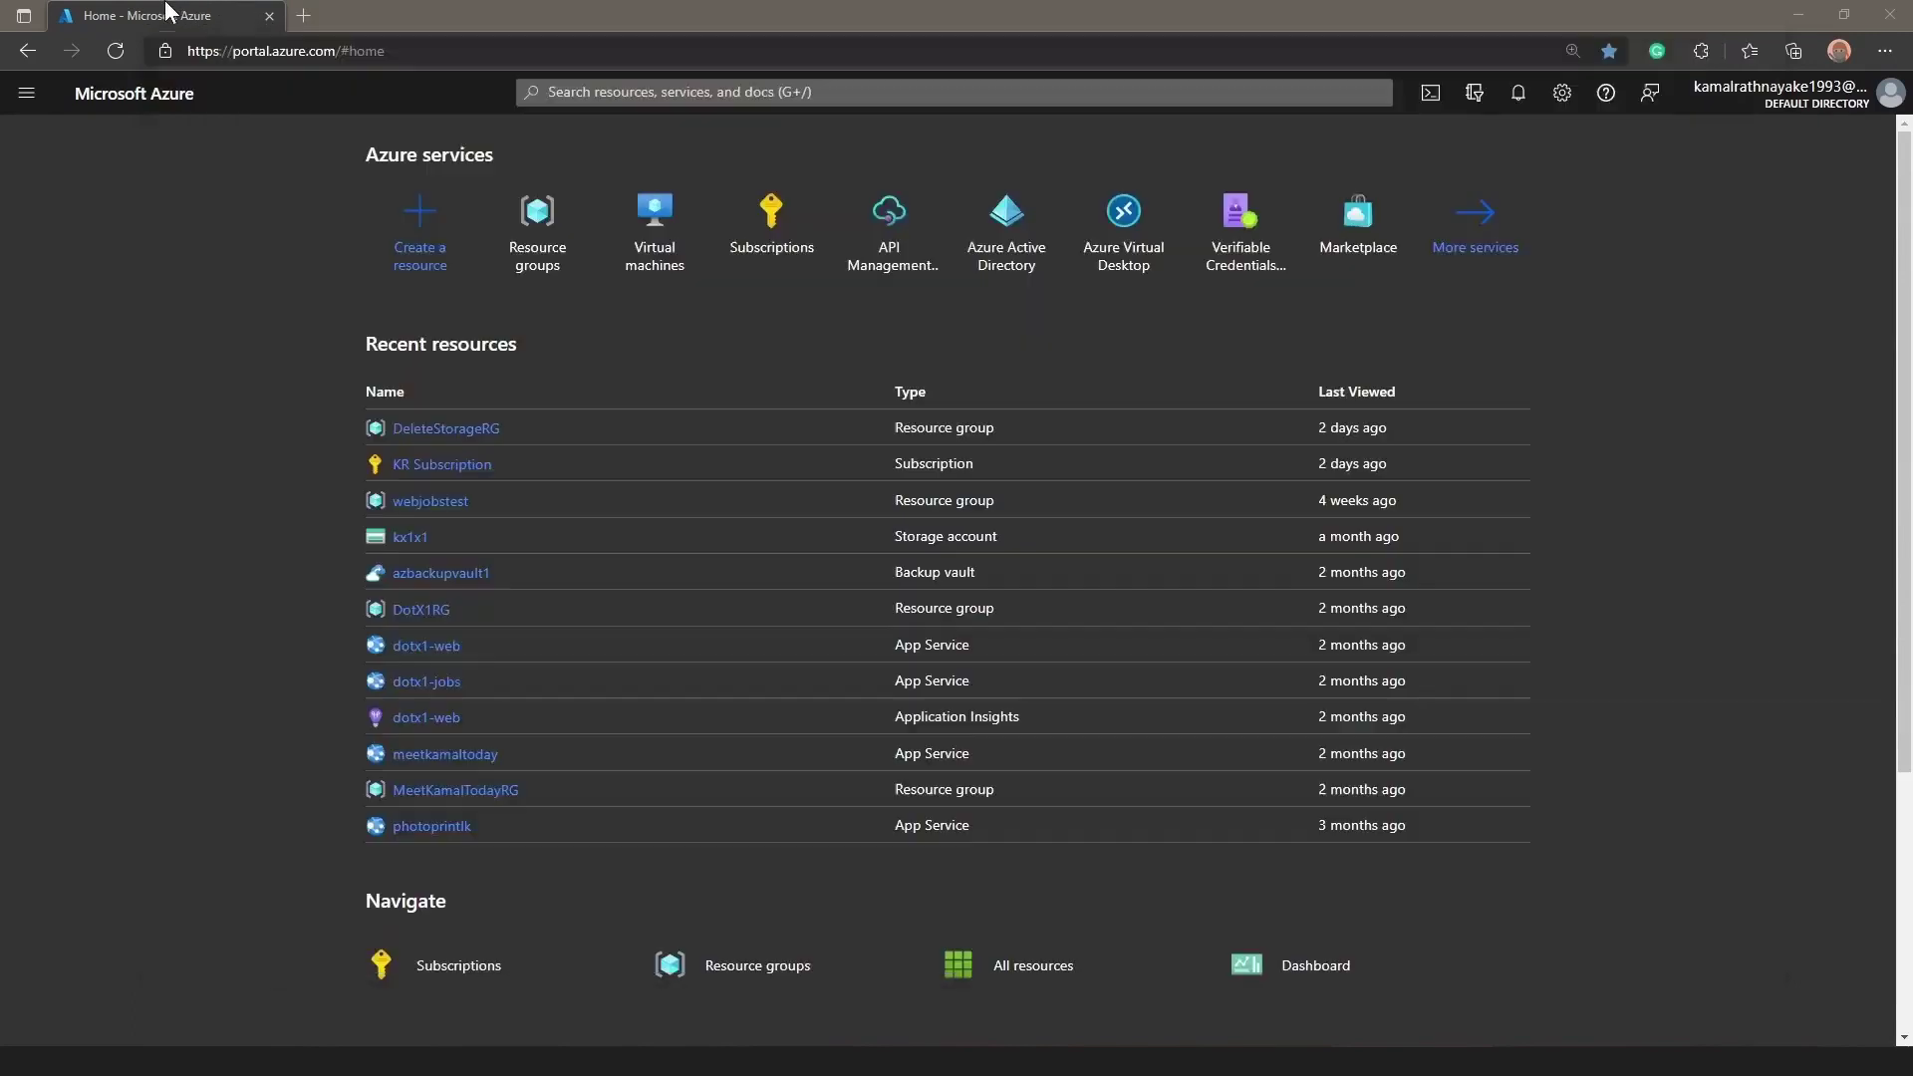
{"action": "key", "text": "ctrl+t"}
{"action": "right_click", "coordinate": [323, 51]}
{"action": "left_click", "coordinate": [440, 251]}
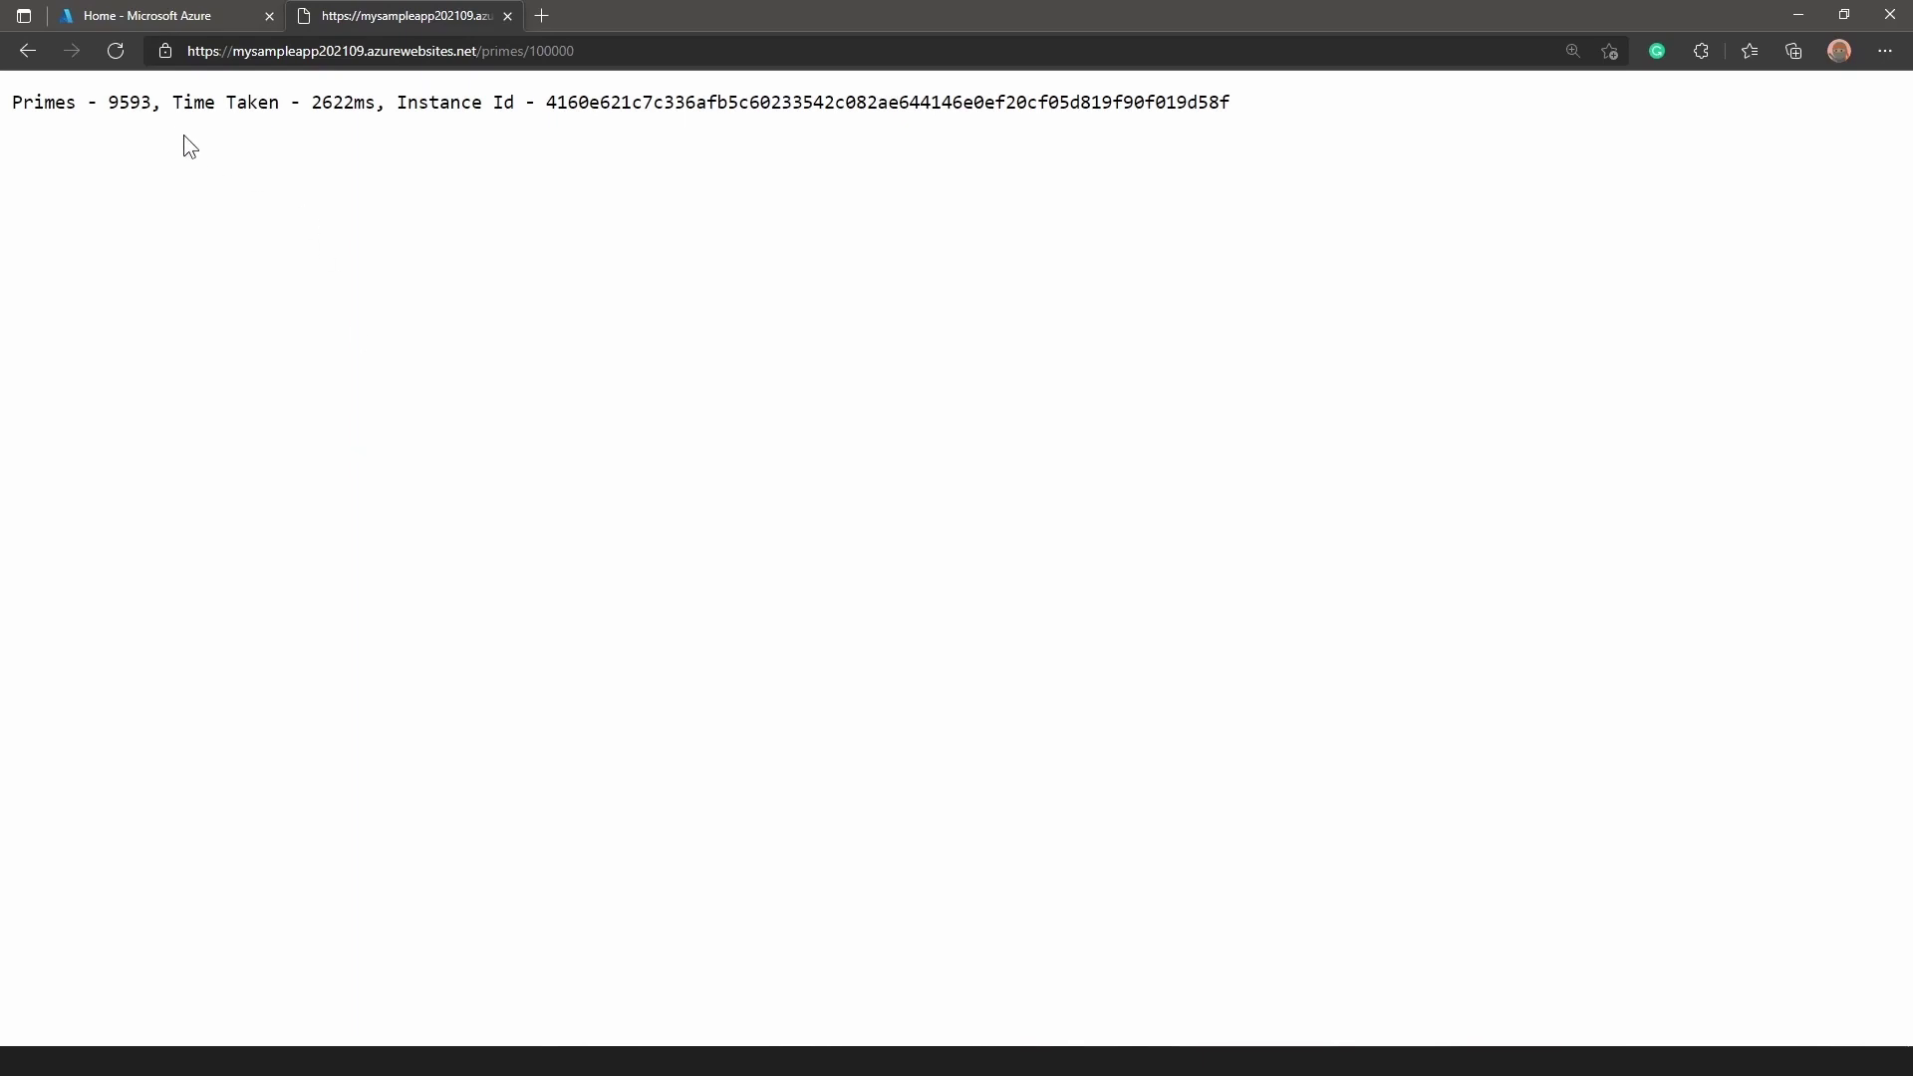
- Examine the enlarged response for its prime count, time taken and instance ID, along with the 100000 parameter in the URL
{"action": "key", "text": "ctrl+plus"}
{"action": "left_click_drag", "start_coordinate": [116, 114], "coordinate": [504, 127]}
{"action": "left_click", "coordinate": [503, 126]}
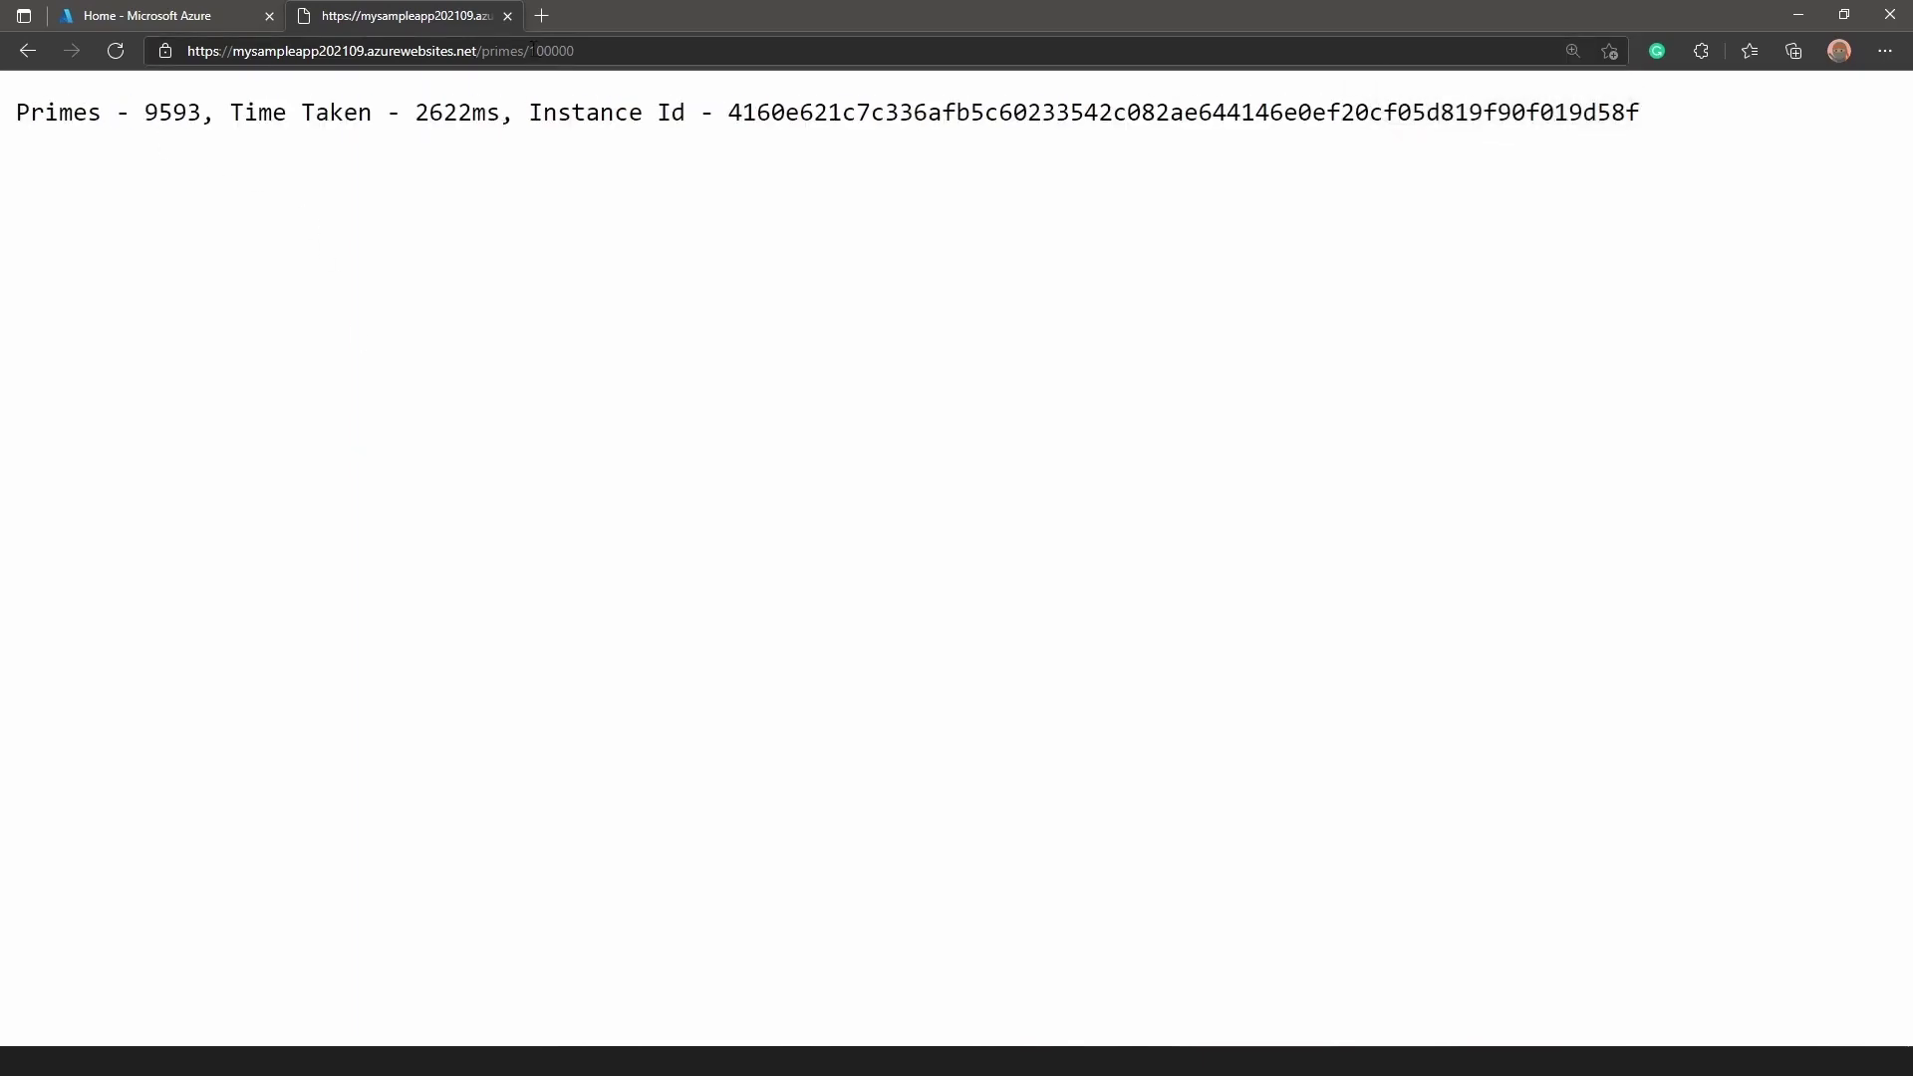
{"action": "left_click_drag", "start_coordinate": [529, 49], "coordinate": [614, 50]}
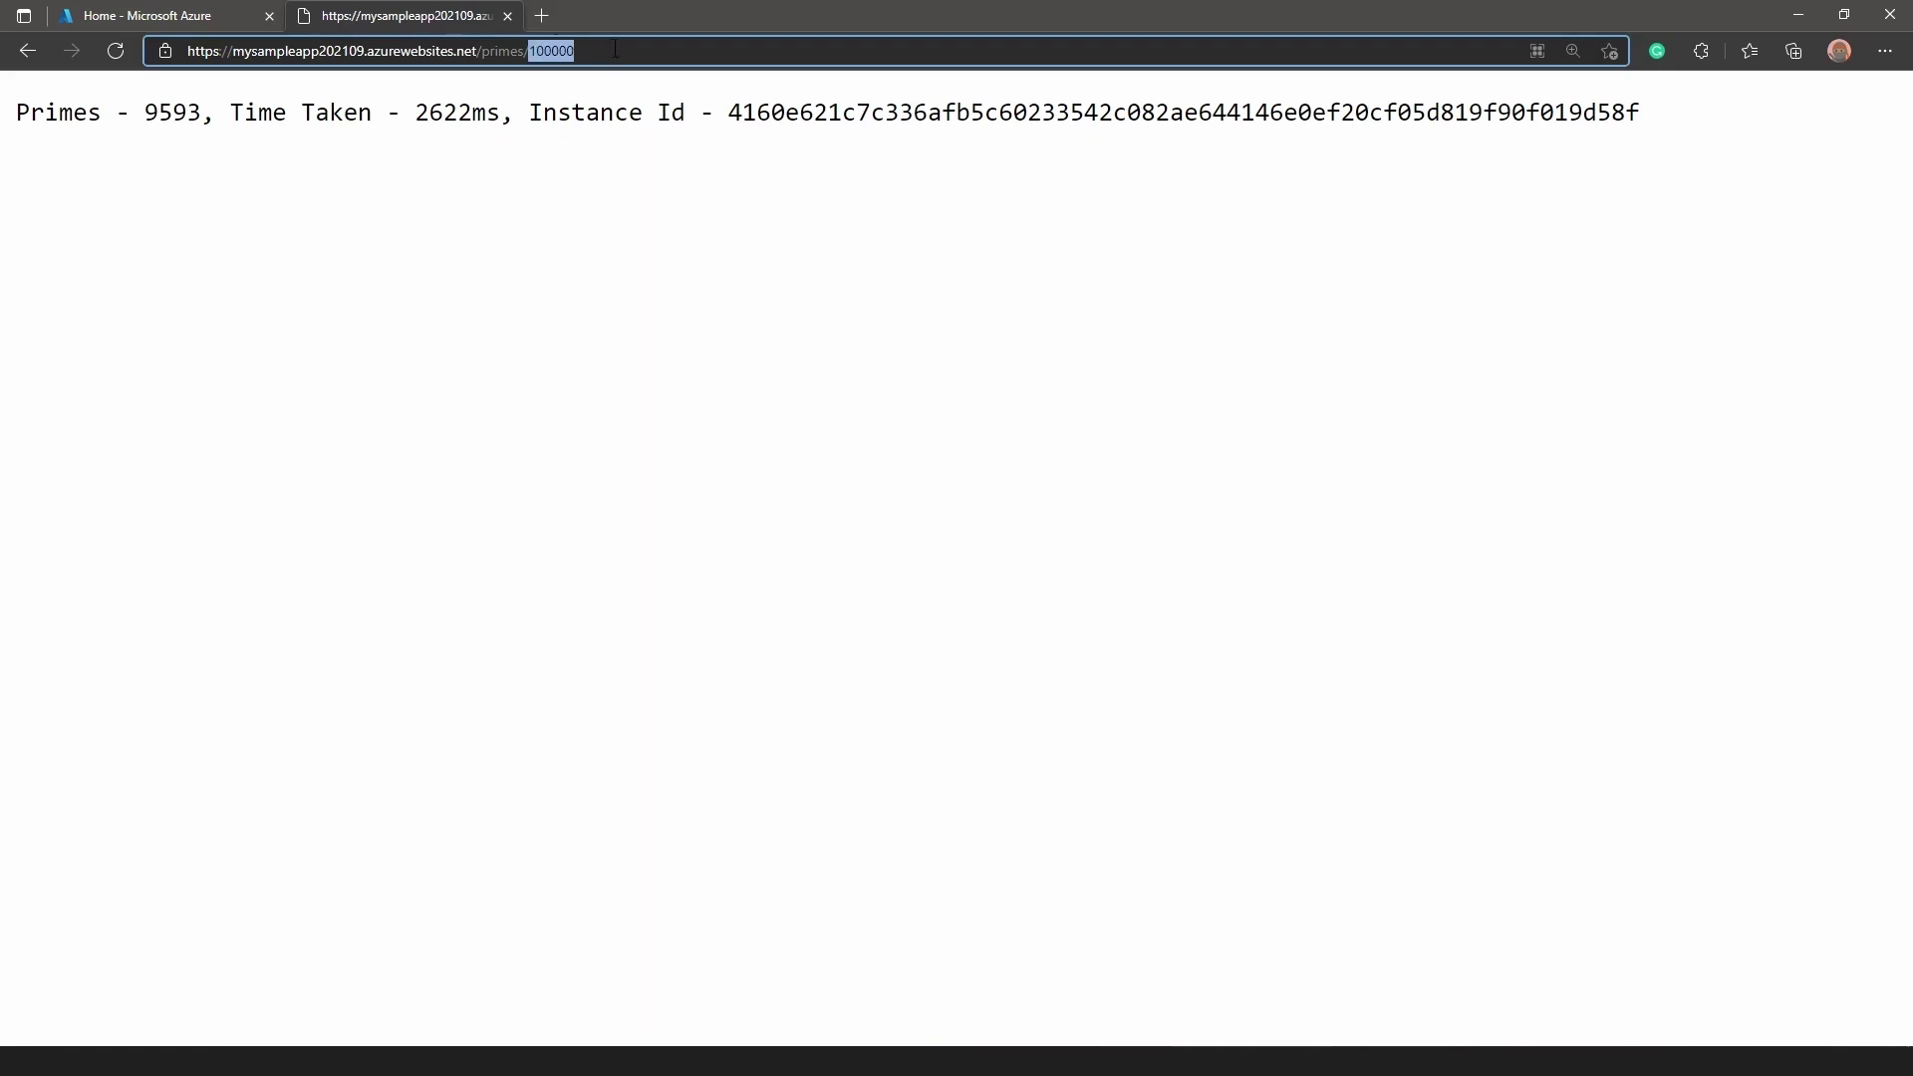
{"action": "left_click", "coordinate": [445, 157]}
{"action": "left_click_drag", "start_coordinate": [299, 114], "coordinate": [1690, 159]}
{"action": "left_click", "coordinate": [397, 106]}
{"action": "left_click_drag", "start_coordinate": [937, 119], "coordinate": [859, 140]}
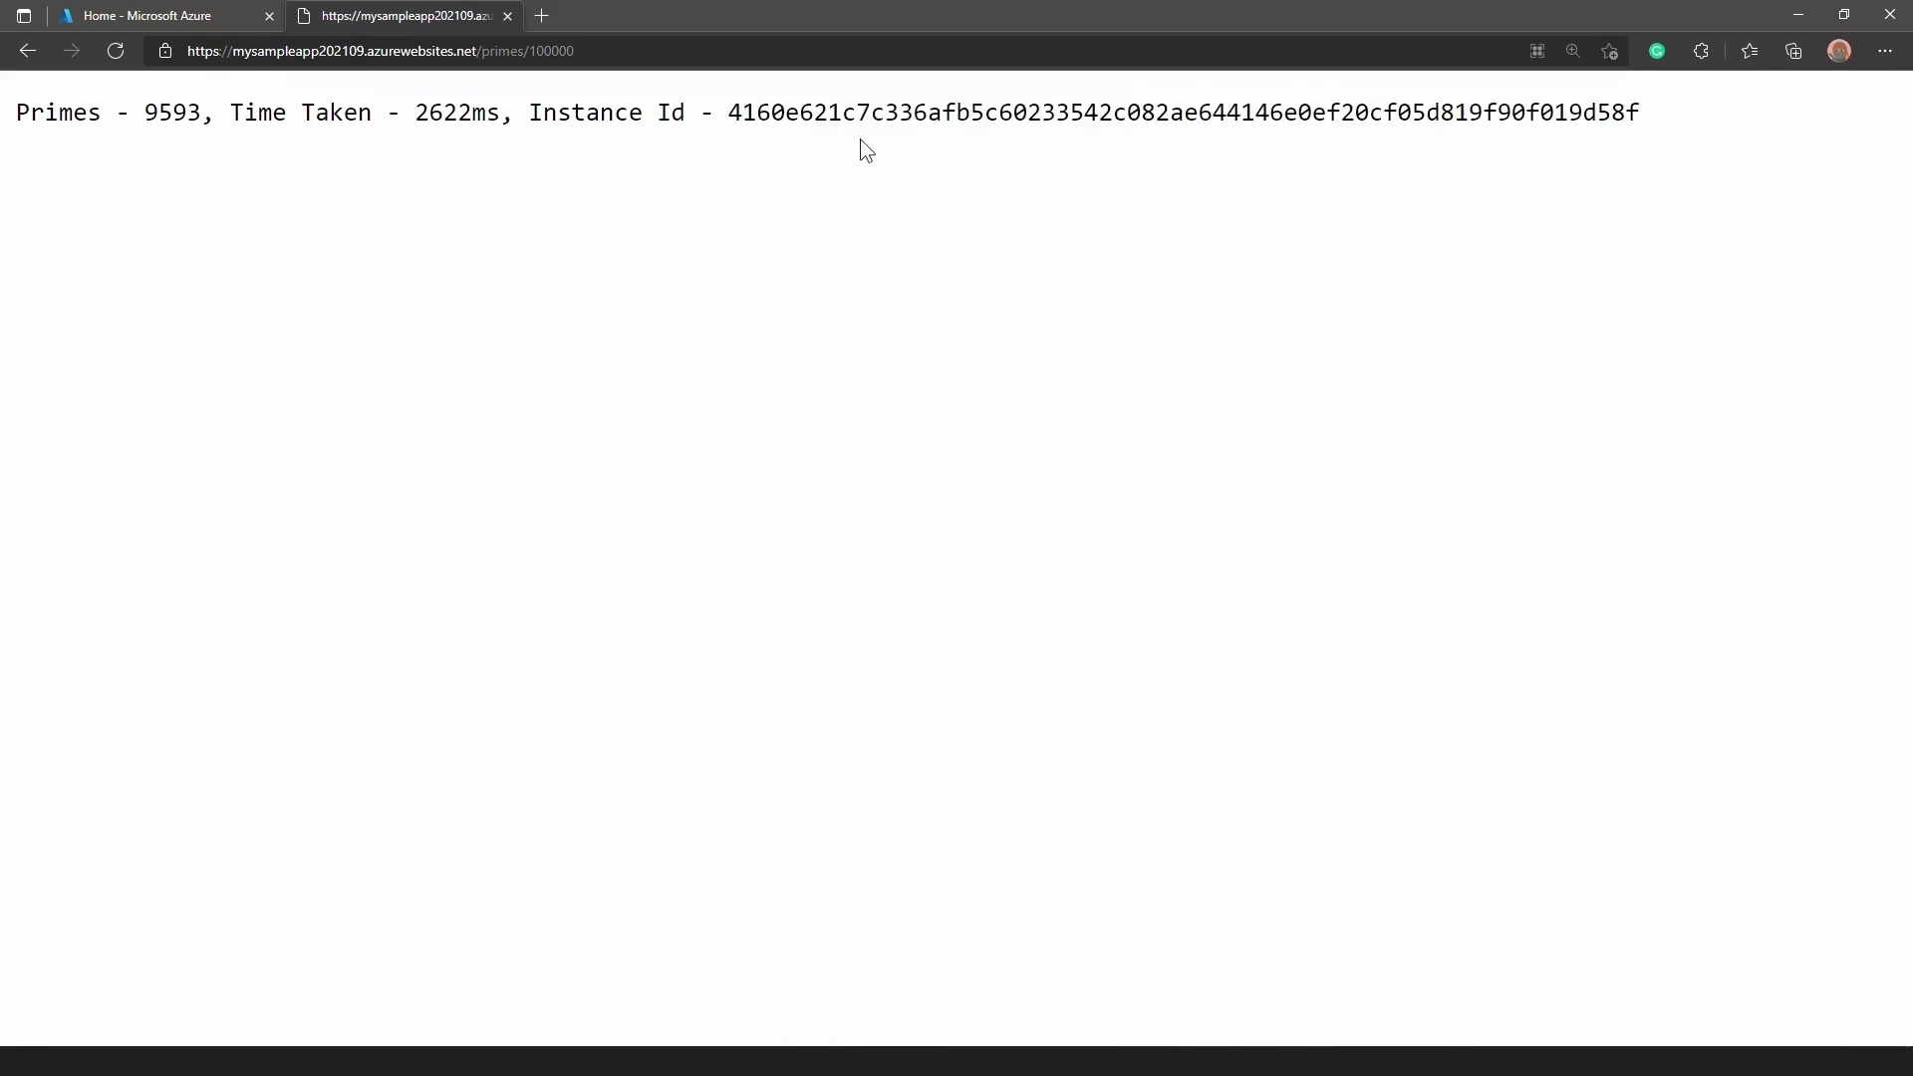
- In the Azure portal, open the mysampleapp202109 App Service from the 06OverloadTestRG resource group
{"action": "left_click", "coordinate": [191, 15]}
{"action": "left_click", "coordinate": [574, 243]}
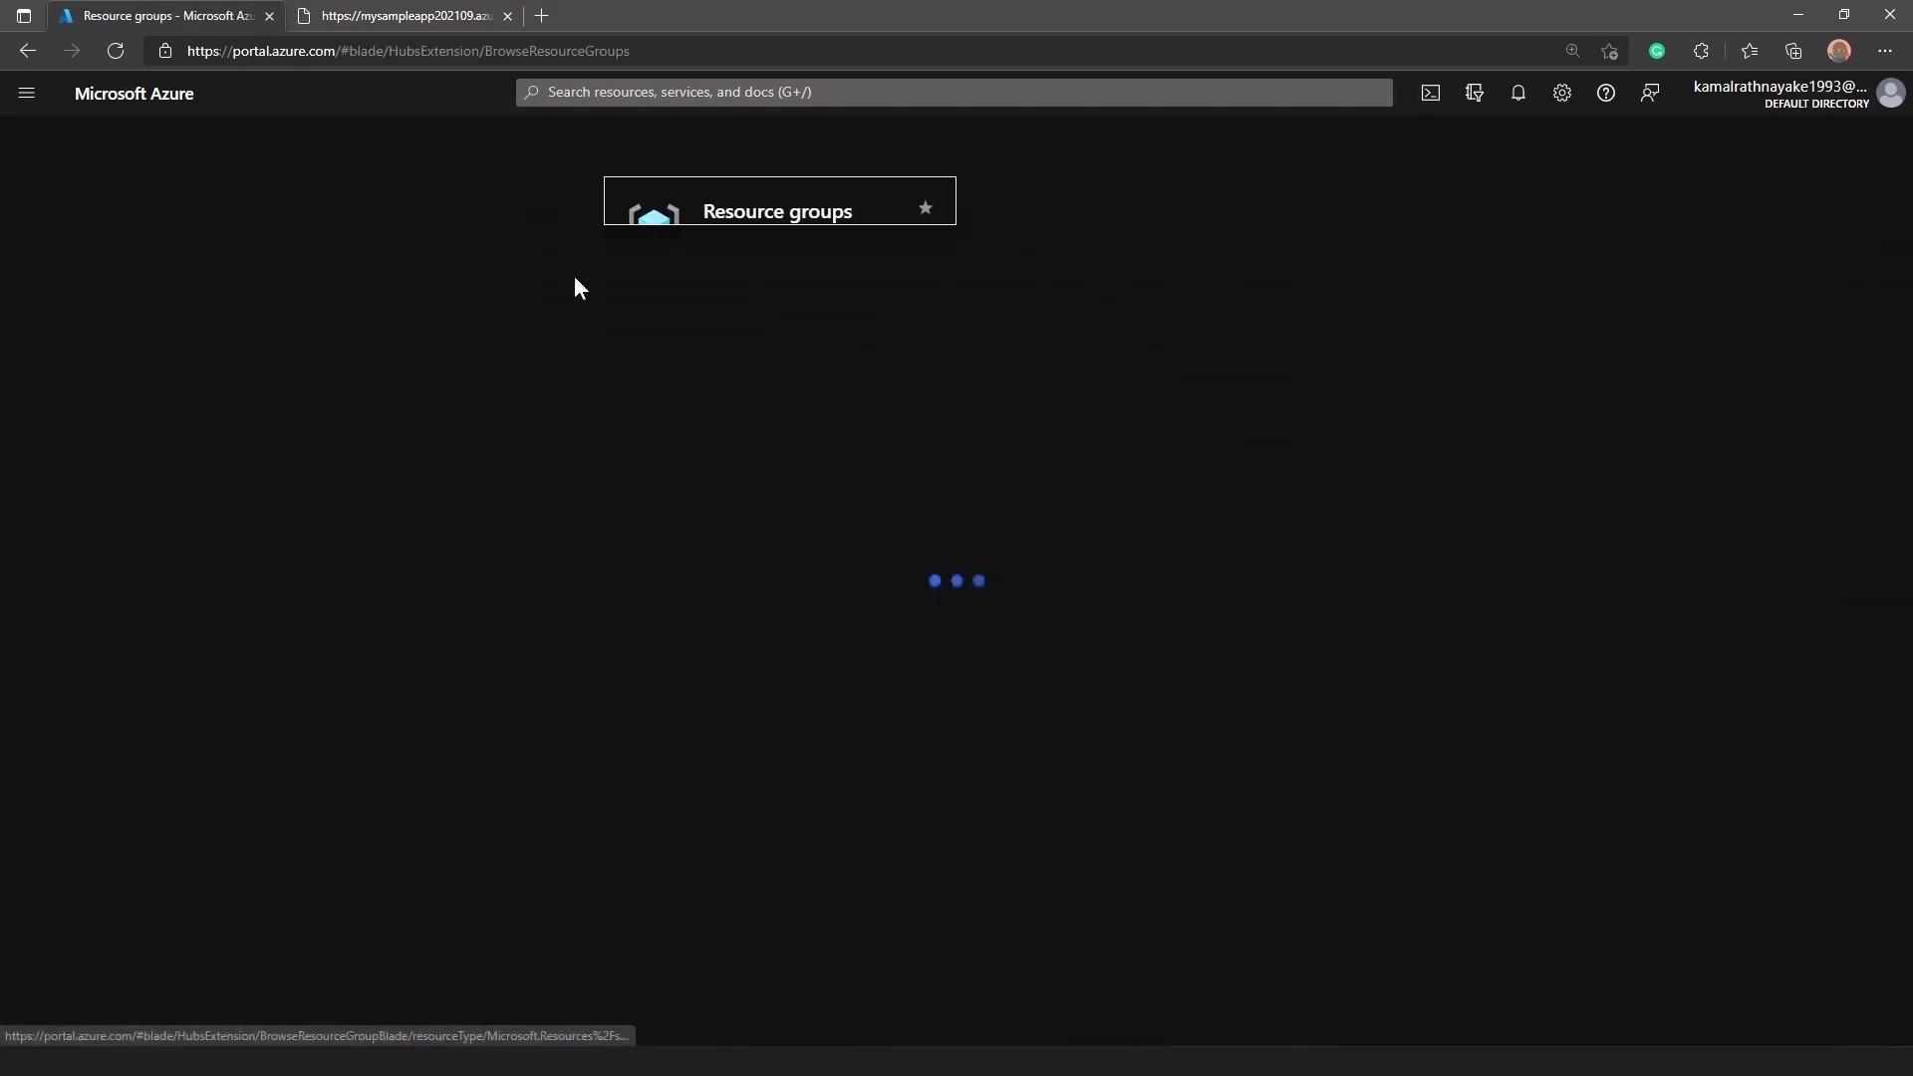
{"action": "left_click", "coordinate": [185, 413]}
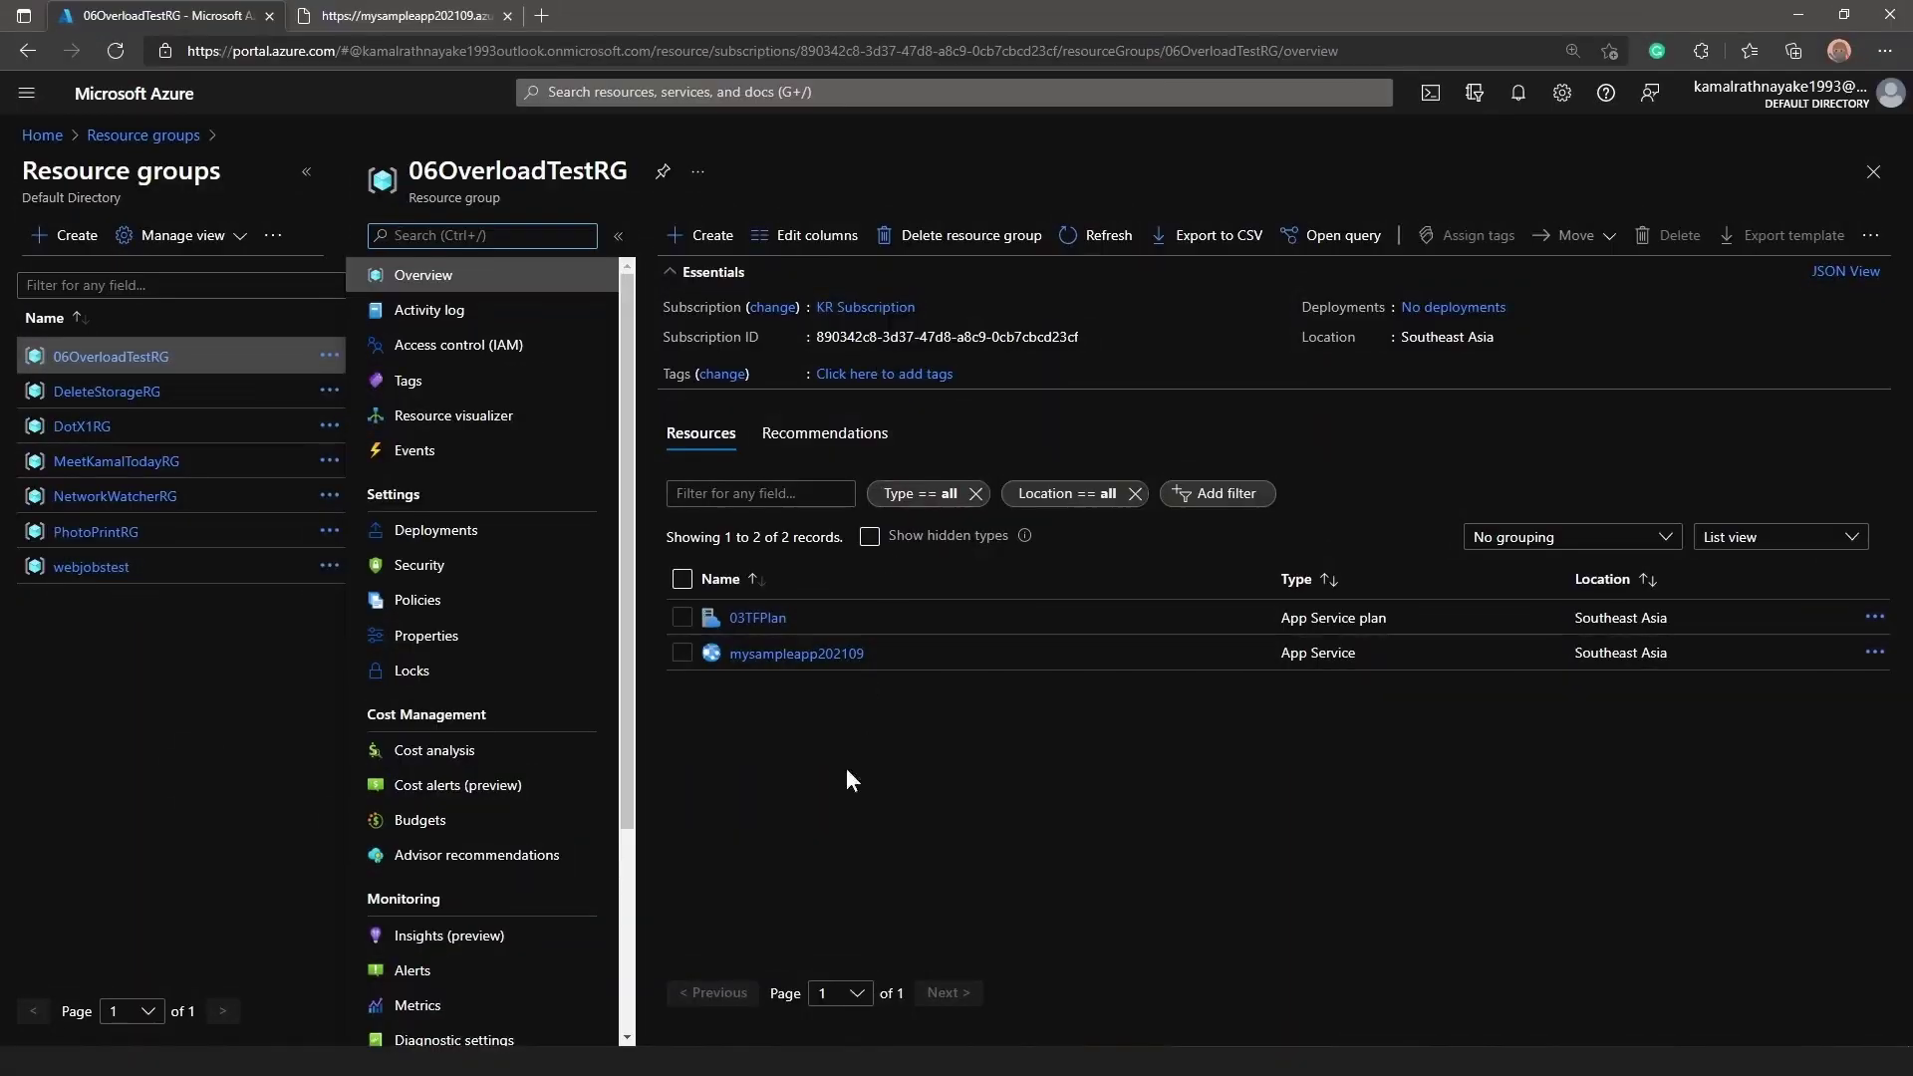
{"action": "left_click", "coordinate": [783, 654]}
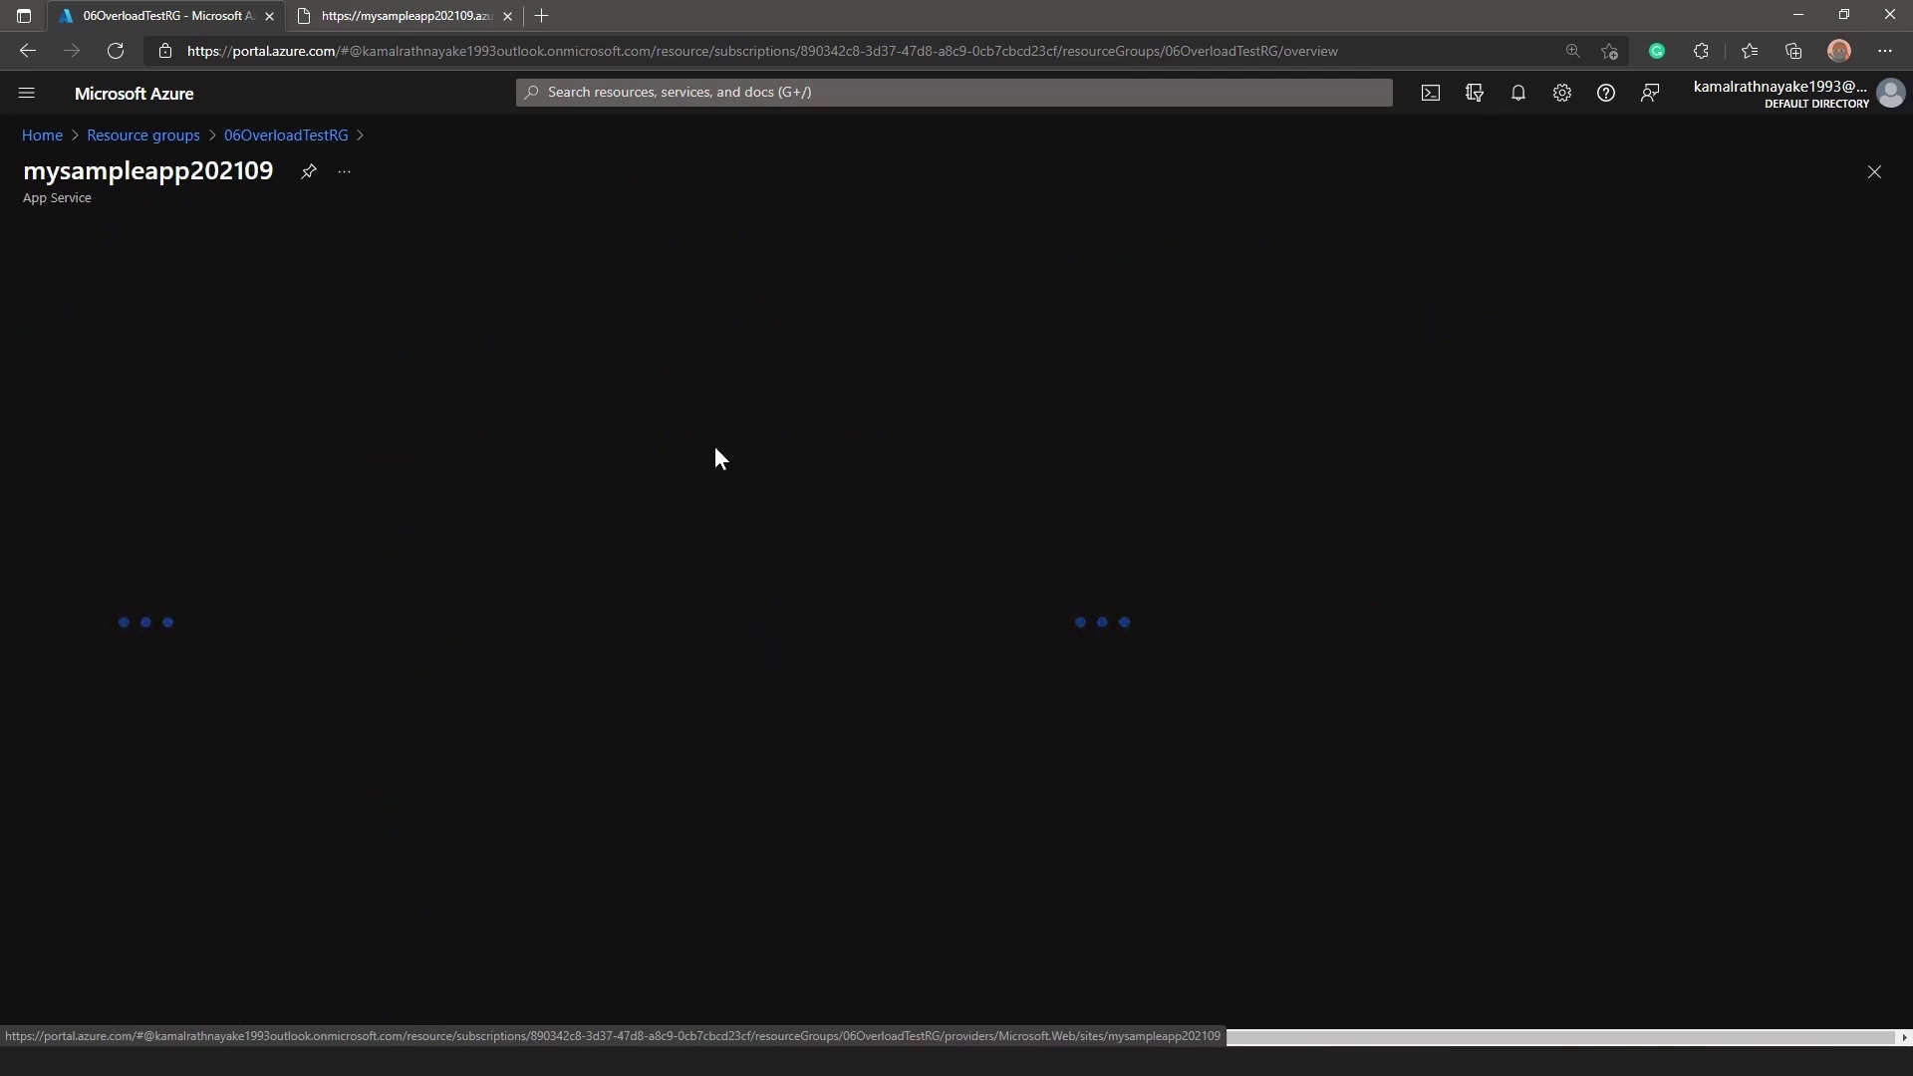
- Open the app's Scale out (App Service plan) settings
{"action": "scroll", "coordinate": [176, 896], "scroll_direction": "down", "scroll_amount": 1}
{"action": "left_click", "coordinate": [173, 911]}
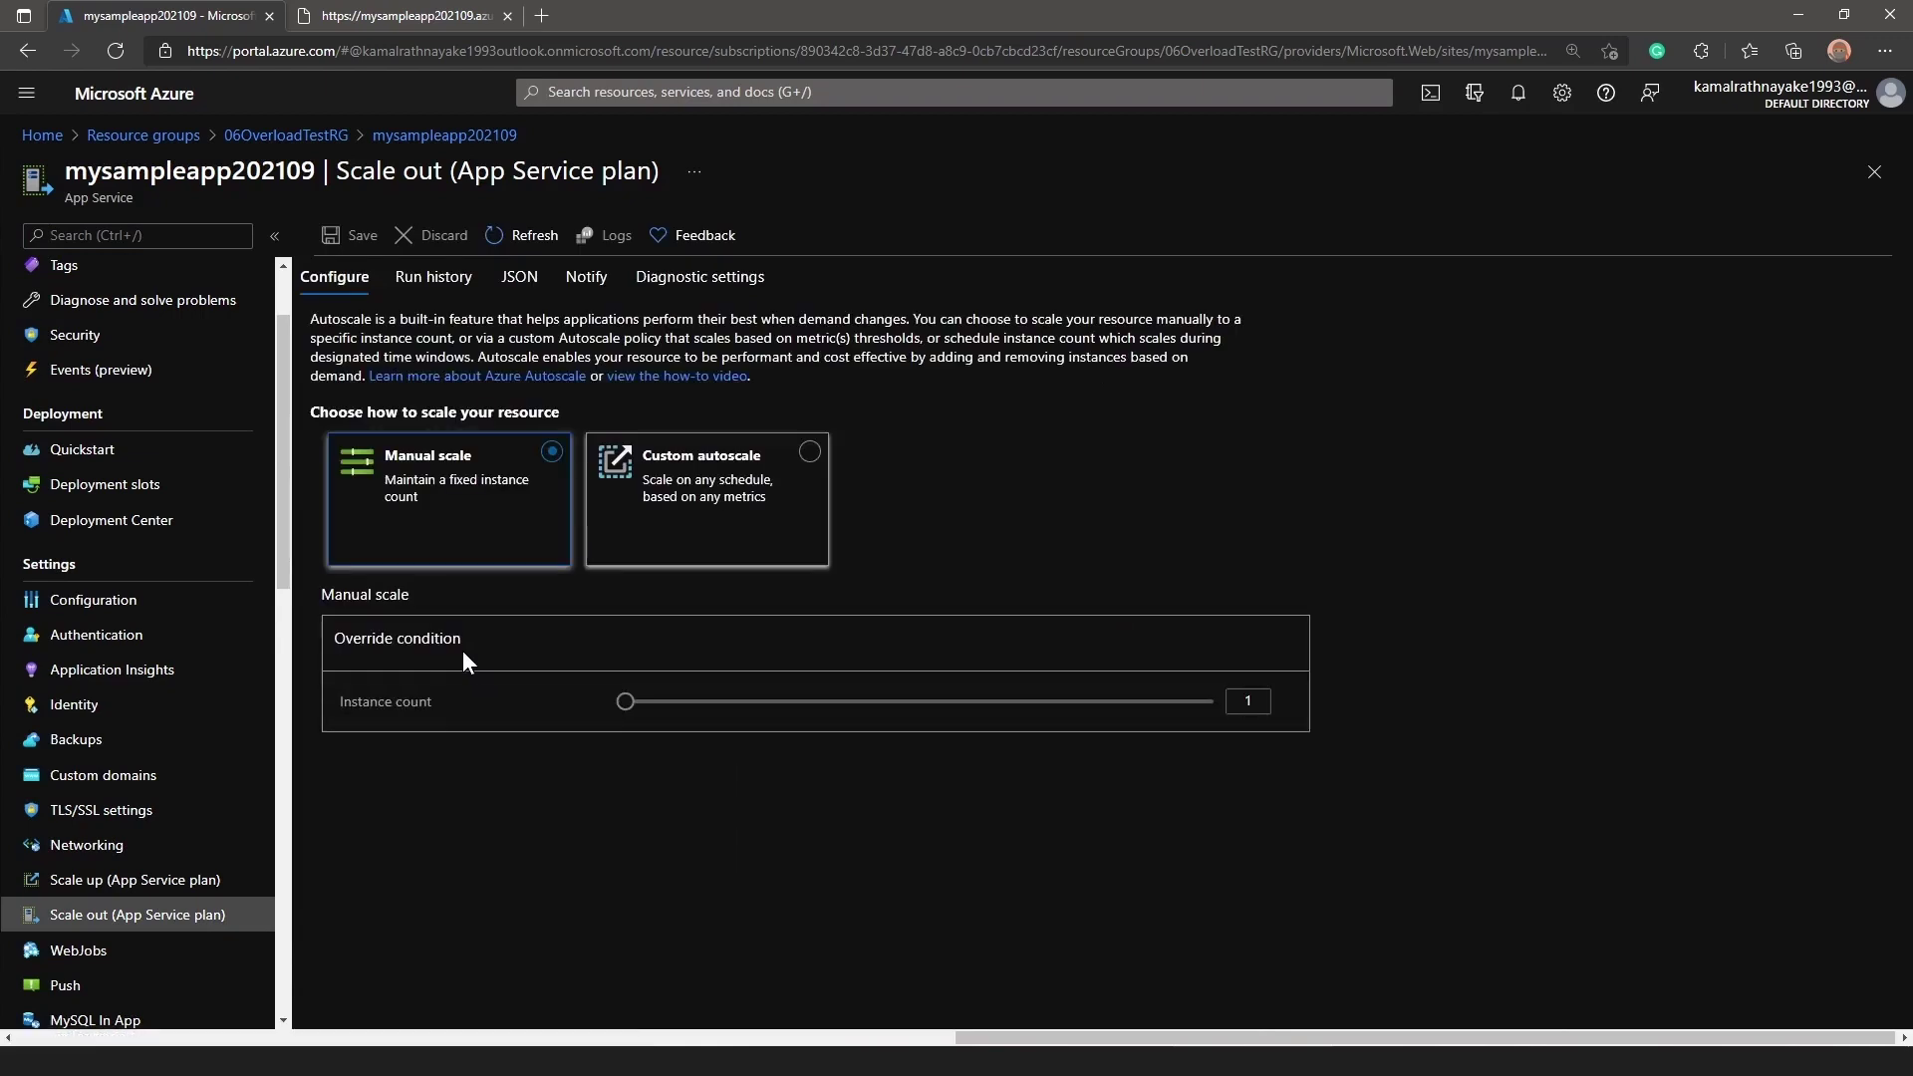
{"action": "scroll", "coordinate": [71, 329], "scroll_direction": "up", "scroll_amount": 2}
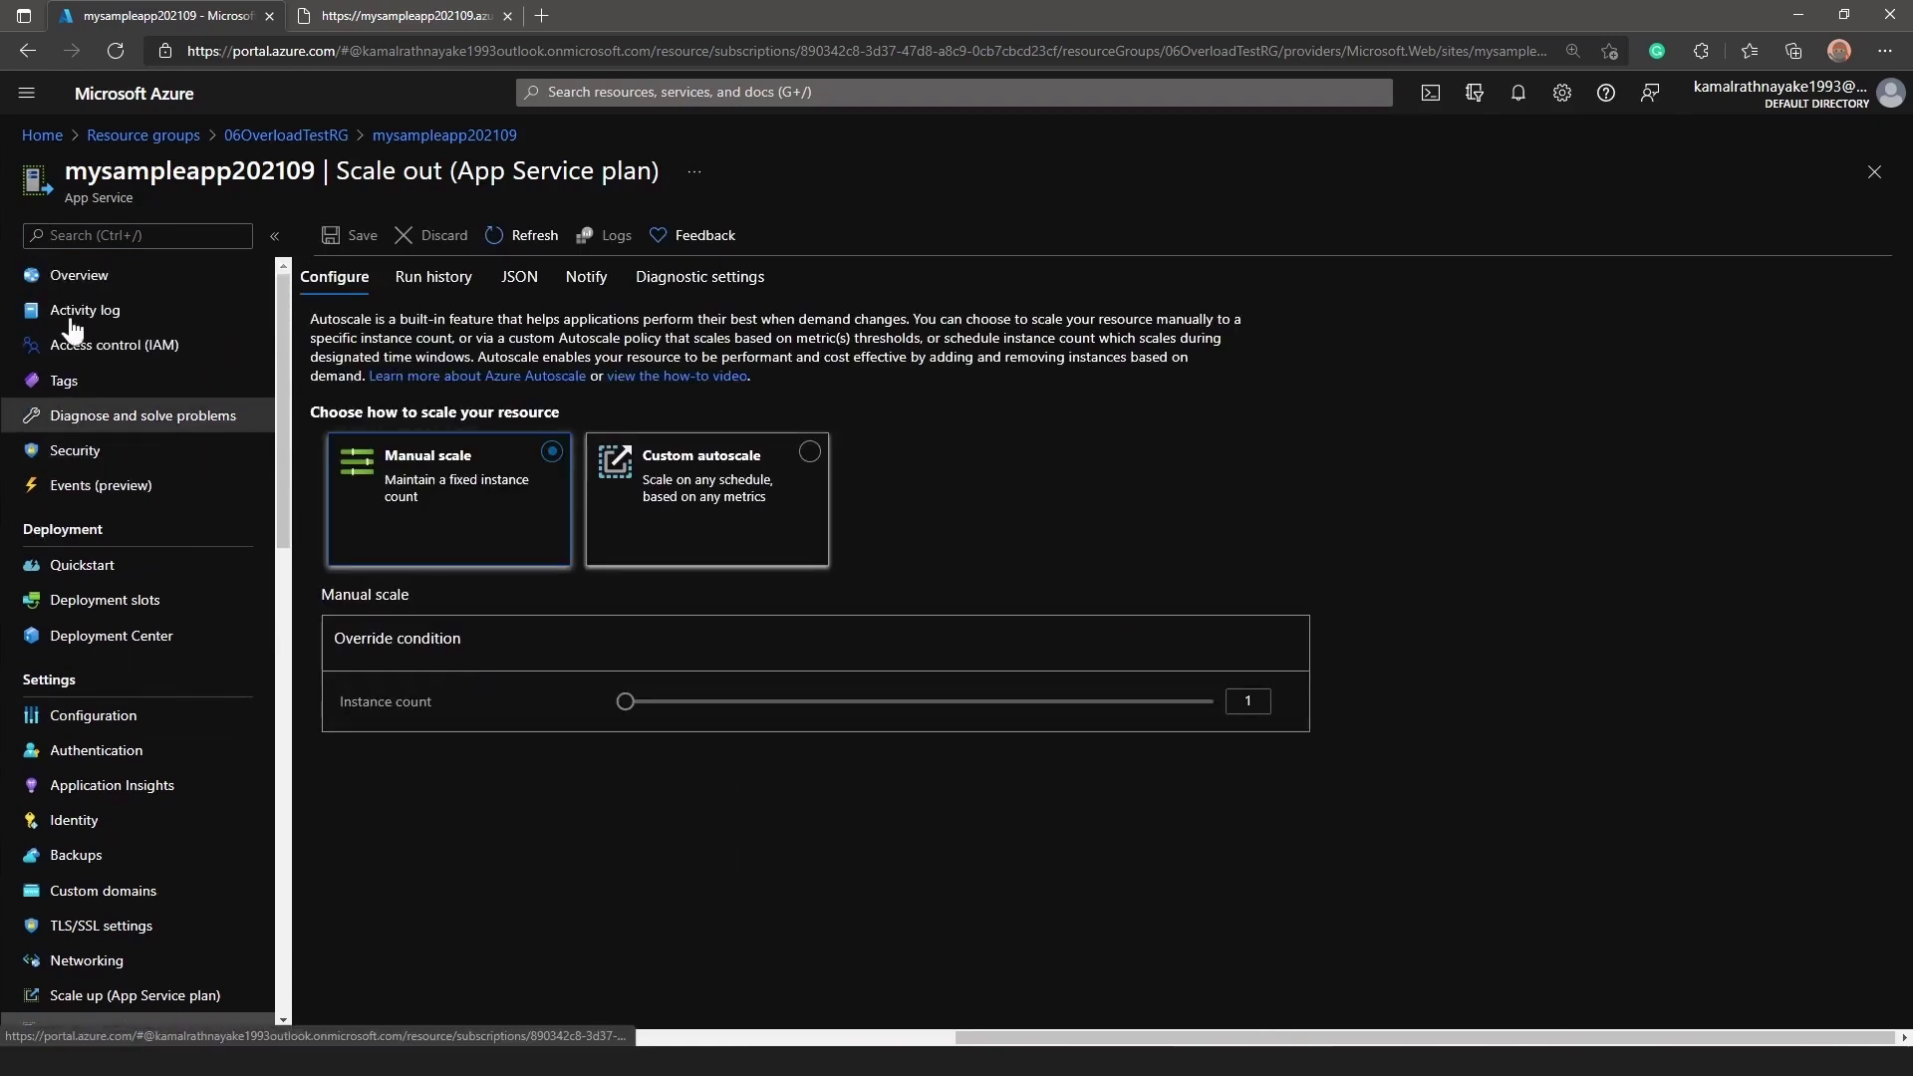
{"action": "scroll", "coordinate": [60, 737], "scroll_direction": "down", "scroll_amount": 2}
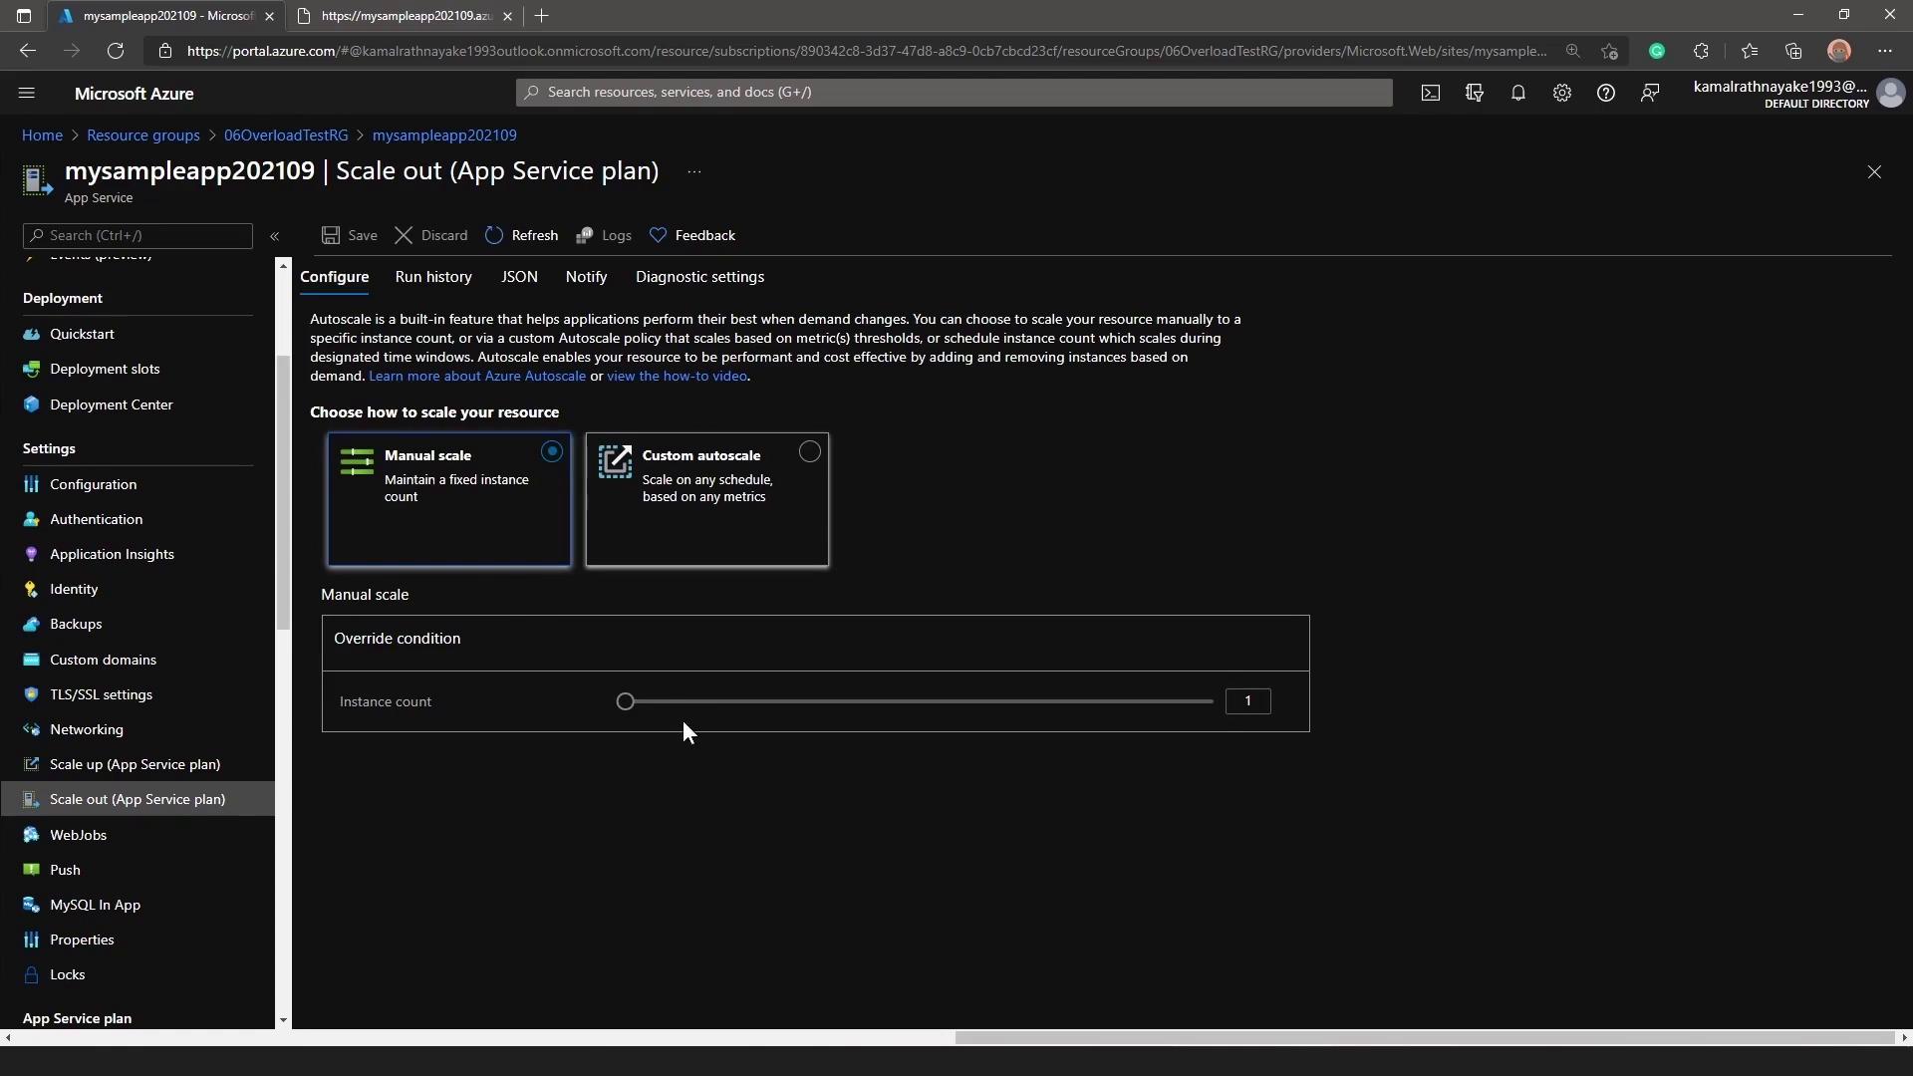
- Choose Custom autoscale for the App Service plan and set the default condition's maximum instance limit to 5
{"action": "left_click", "coordinate": [723, 488]}
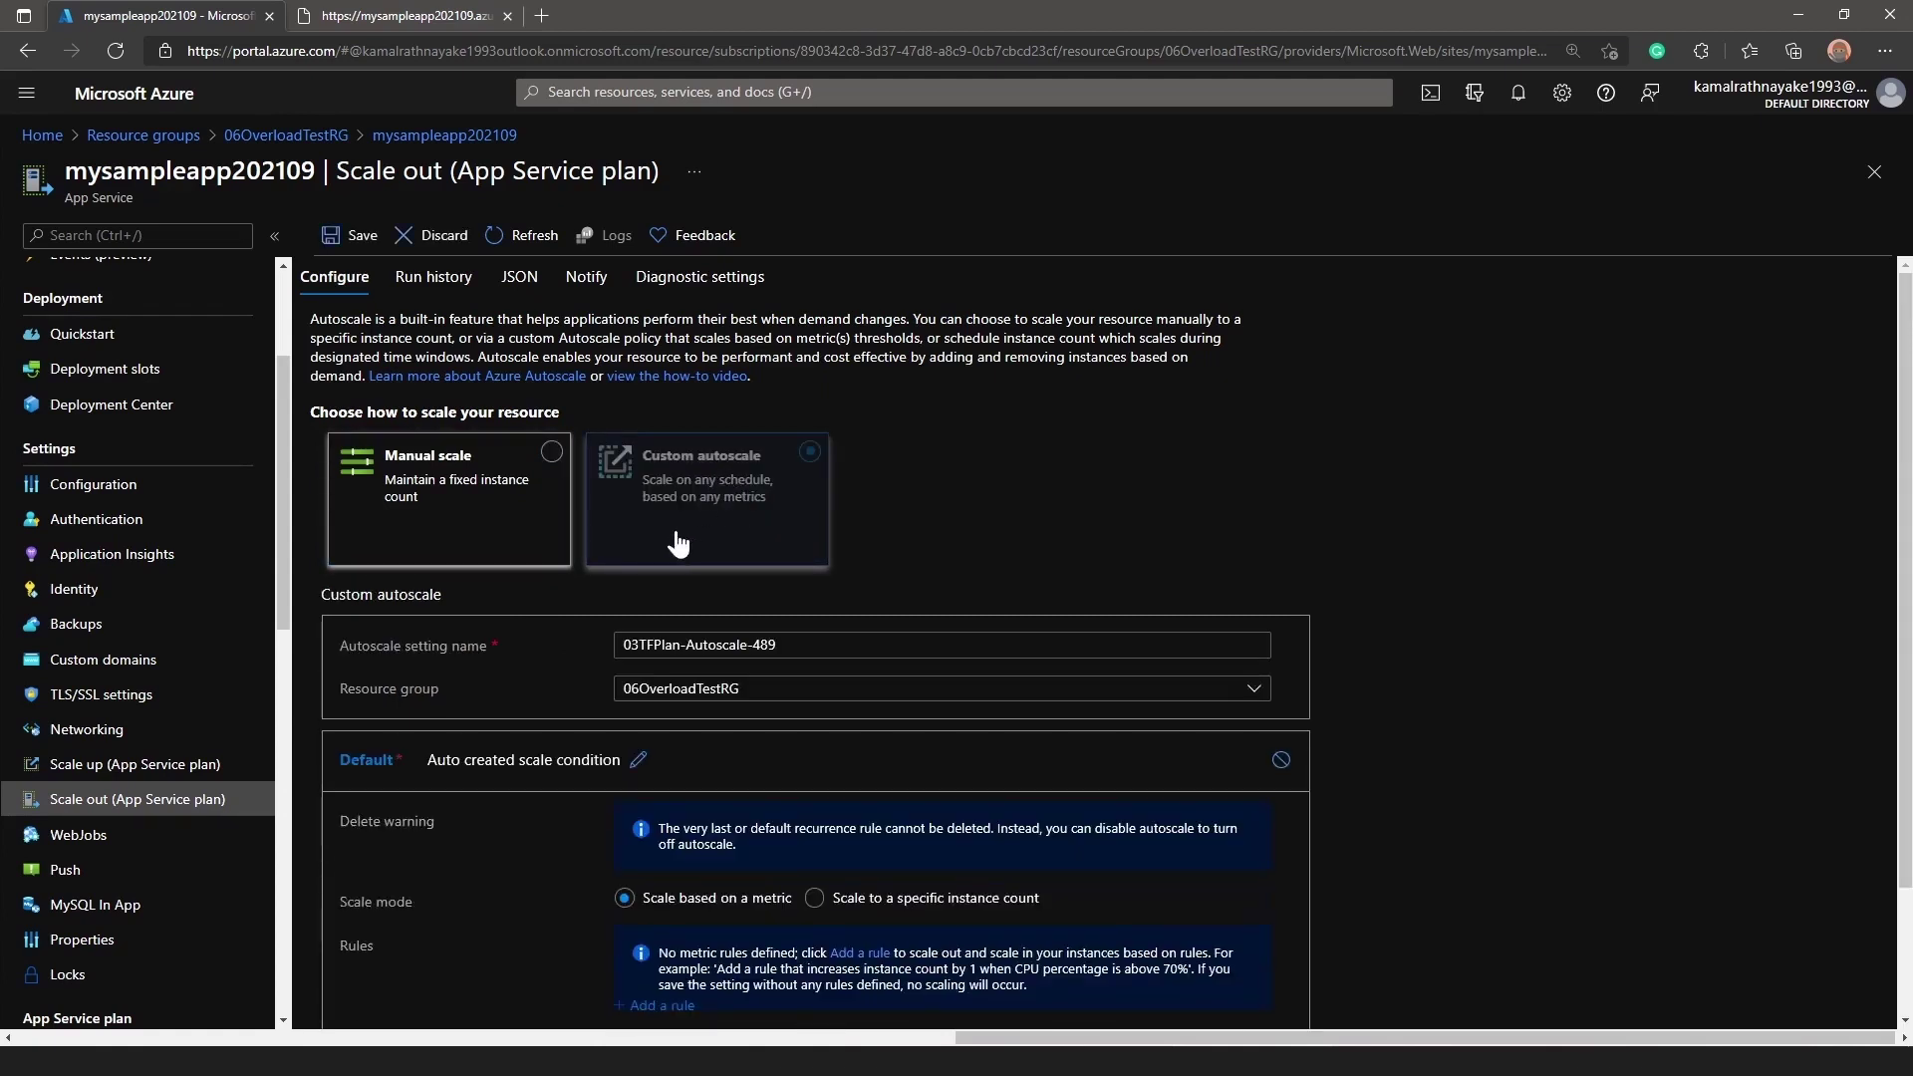
{"action": "left_click_drag", "start_coordinate": [728, 320], "coordinate": [1032, 447]}
{"action": "left_click", "coordinate": [1032, 447]}
{"action": "scroll", "coordinate": [1032, 447], "scroll_direction": "down", "scroll_amount": 3}
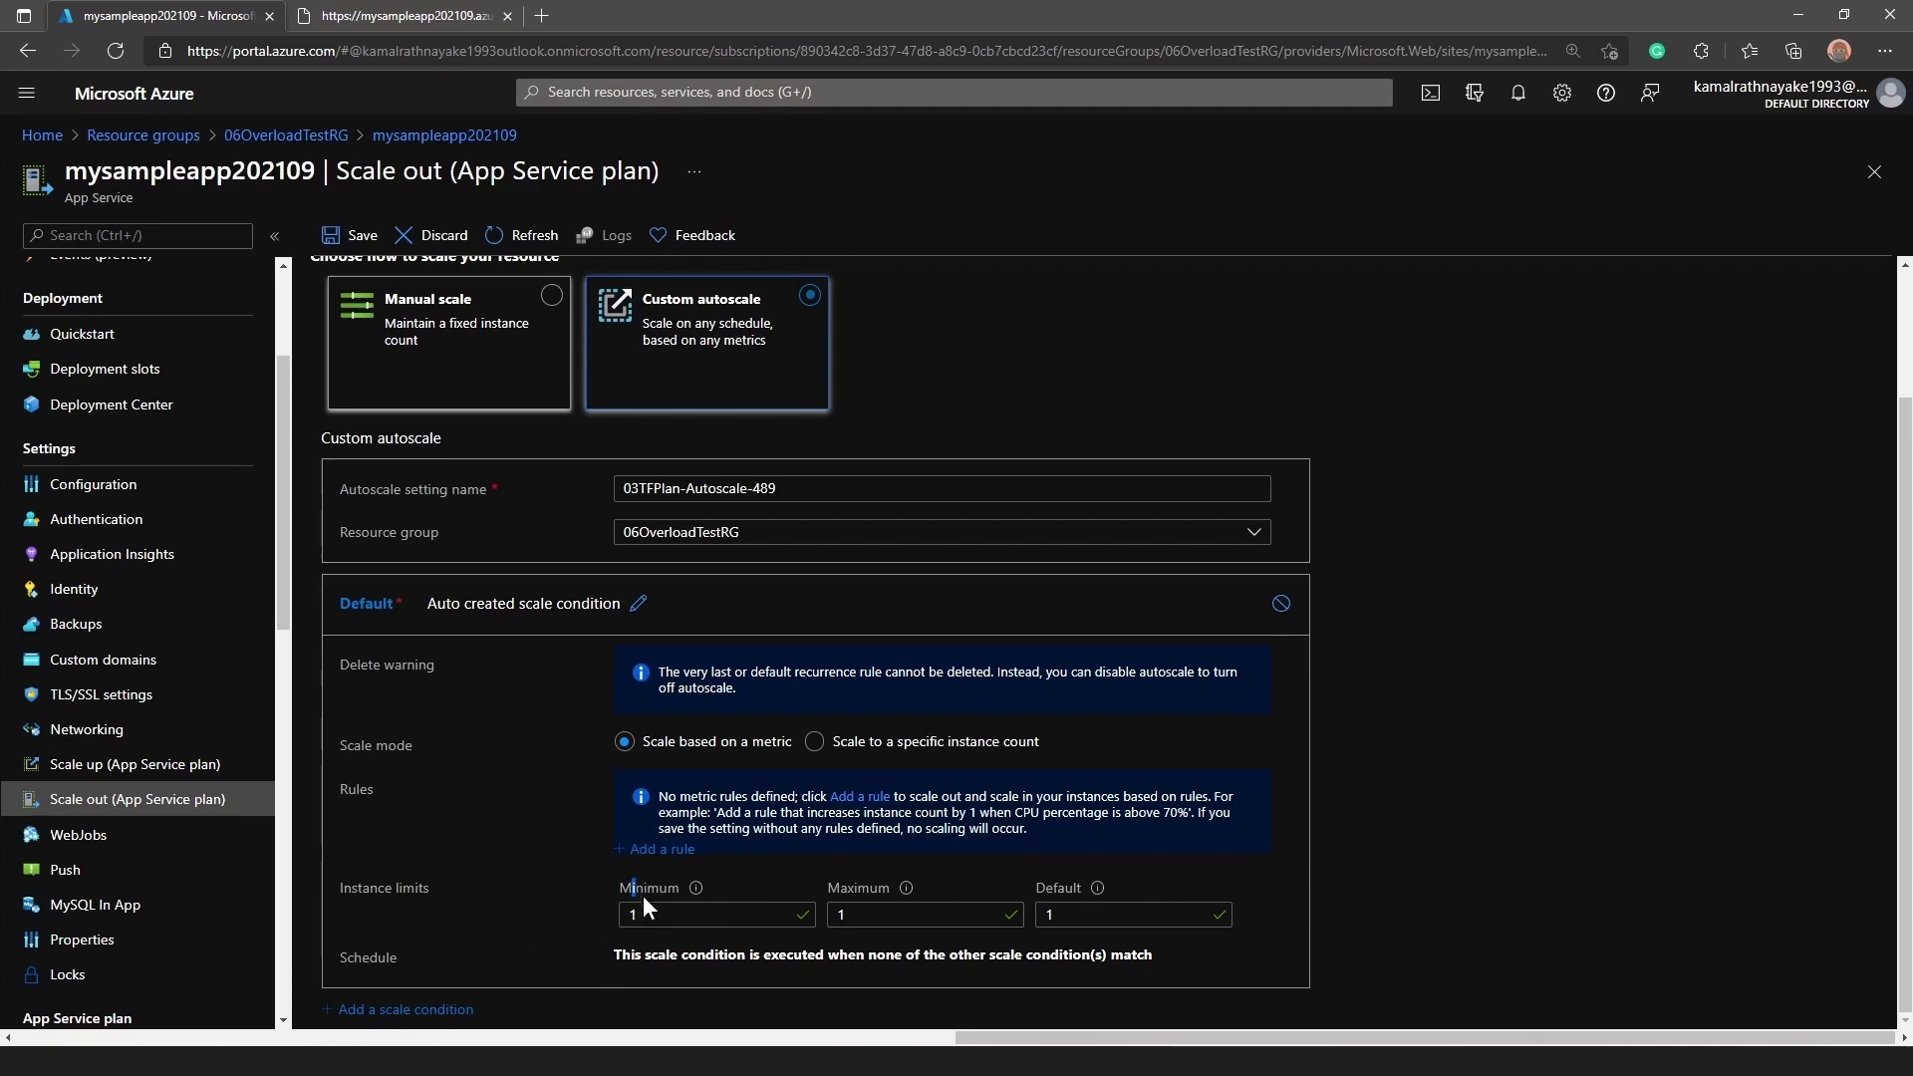
{"action": "left_click", "coordinate": [881, 914]}
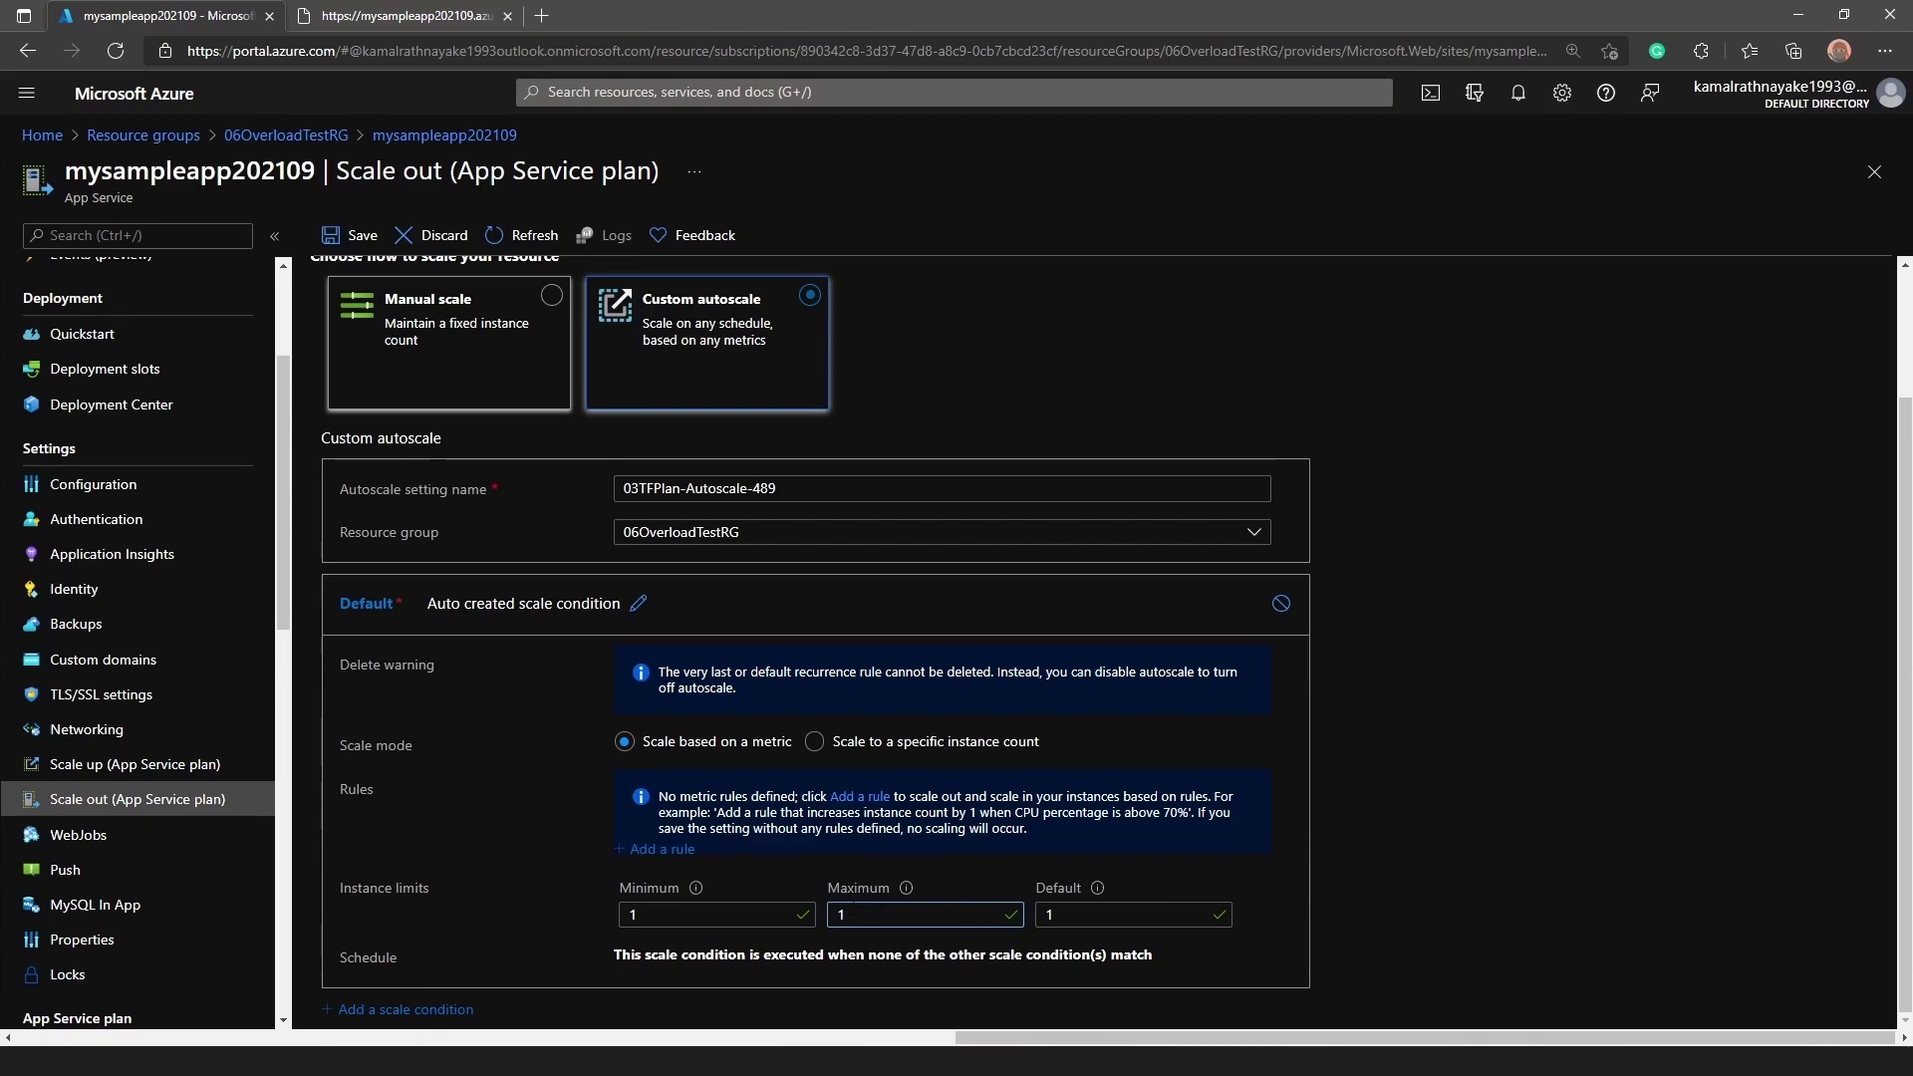
{"action": "double_click", "coordinate": [881, 913]}
{"action": "type", "text": "5"}
- Start a scale rule for the default condition on CPU Percentage and set its metric threshold to 60%
{"action": "left_click", "coordinate": [676, 847]}
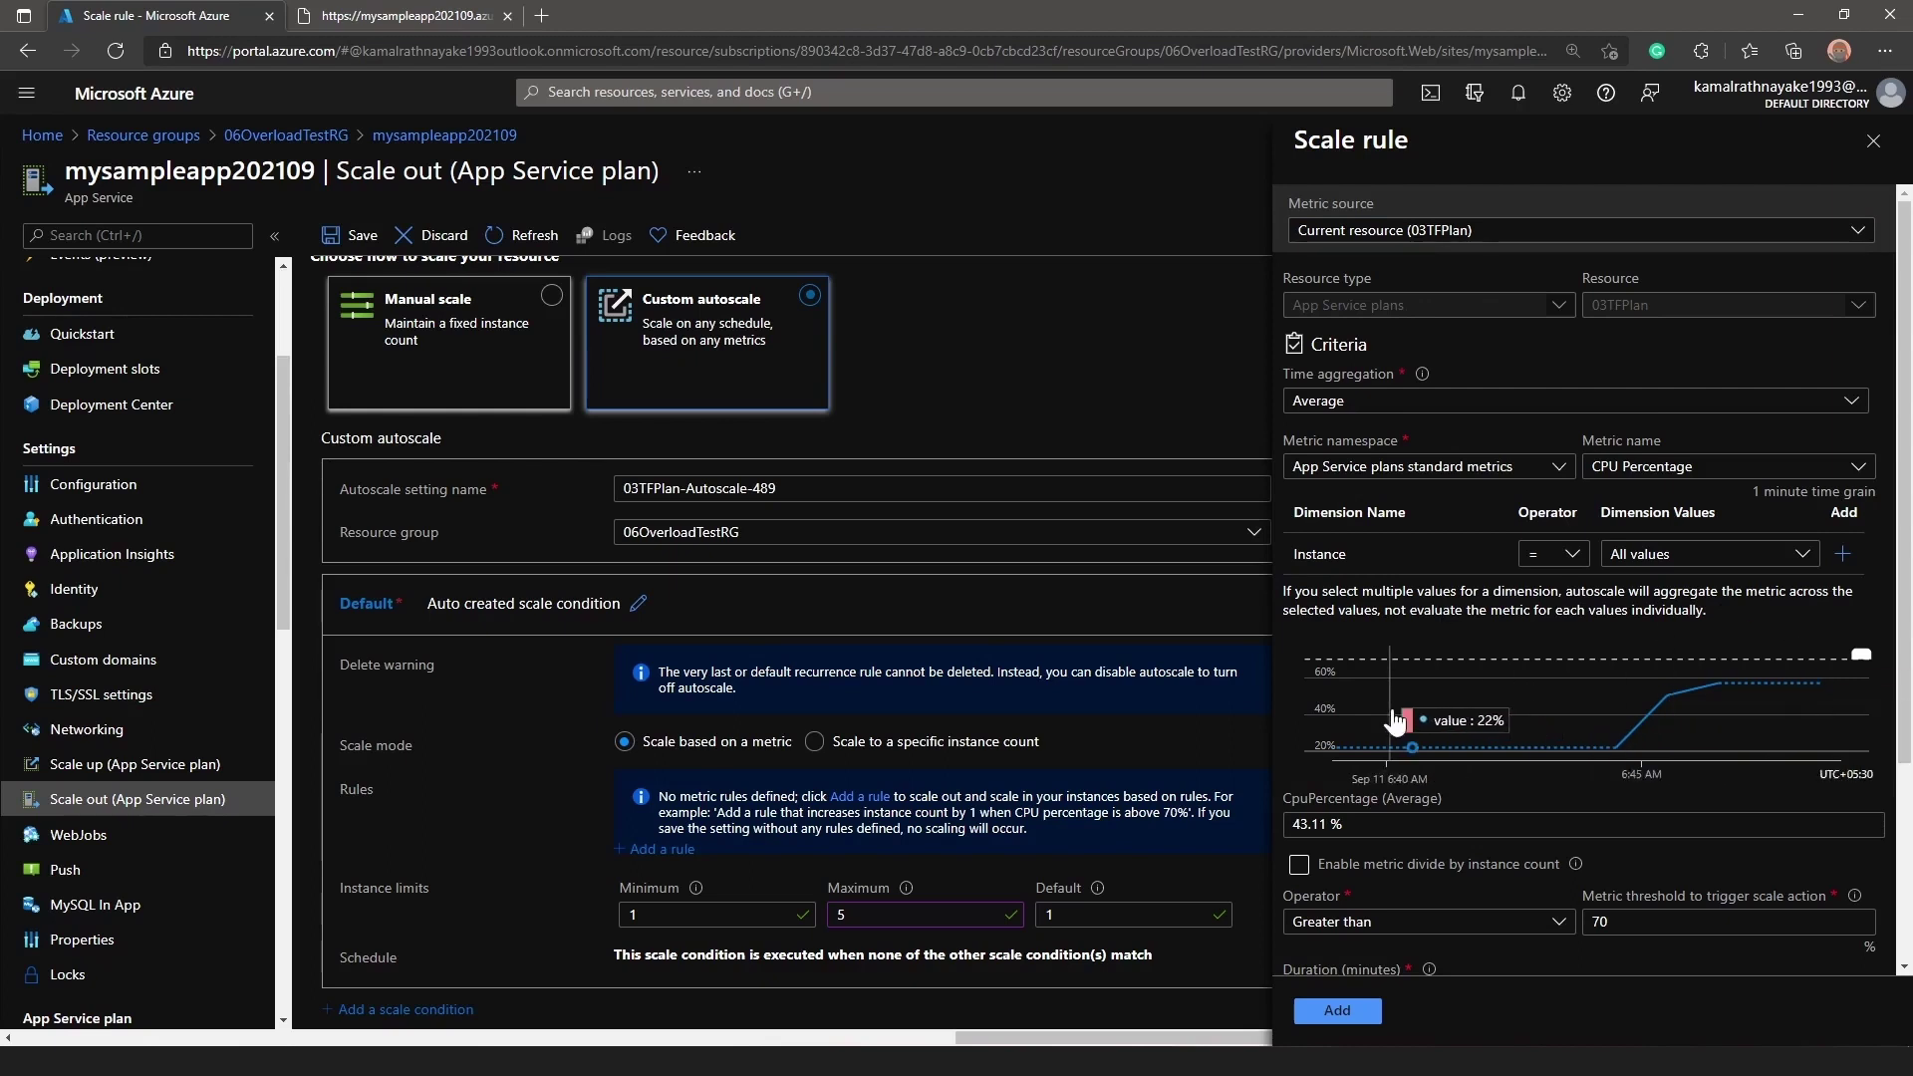
{"action": "left_click", "coordinate": [1694, 470]}
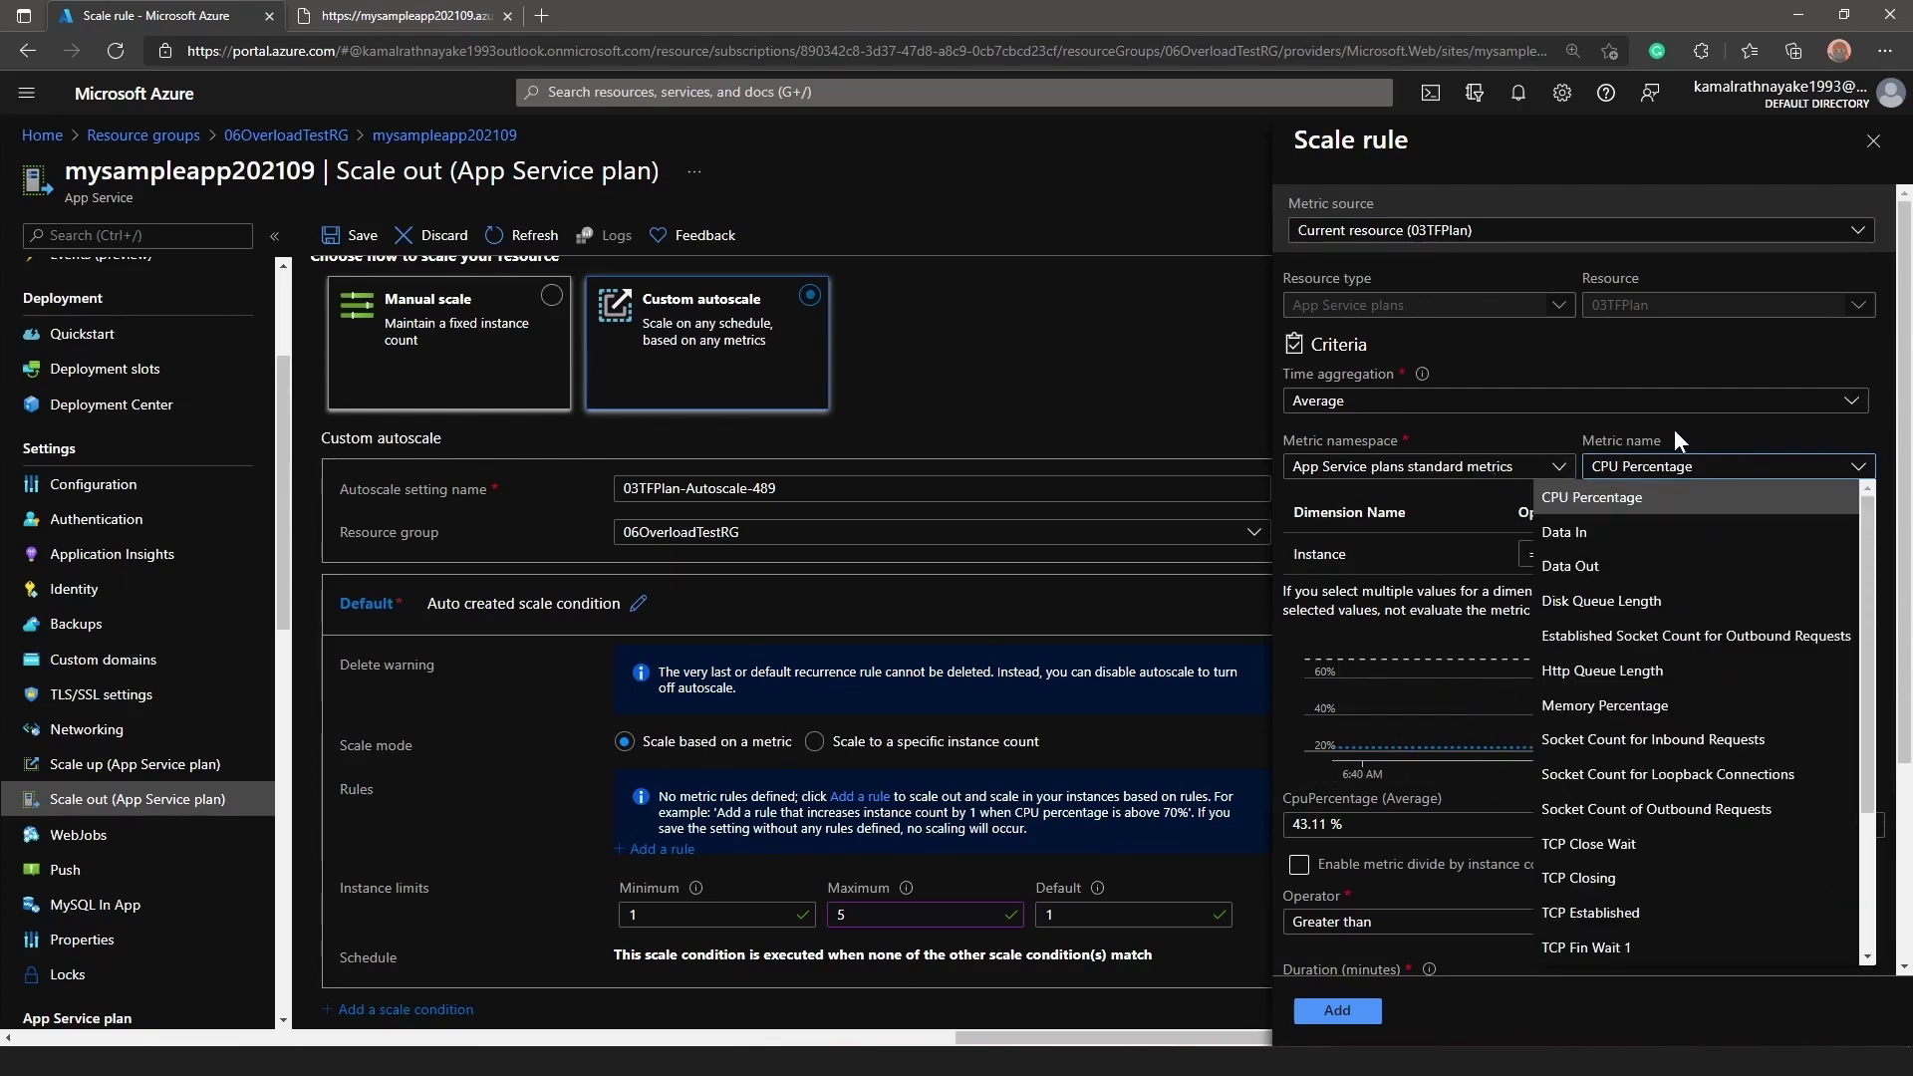
{"action": "left_click", "coordinate": [1674, 429]}
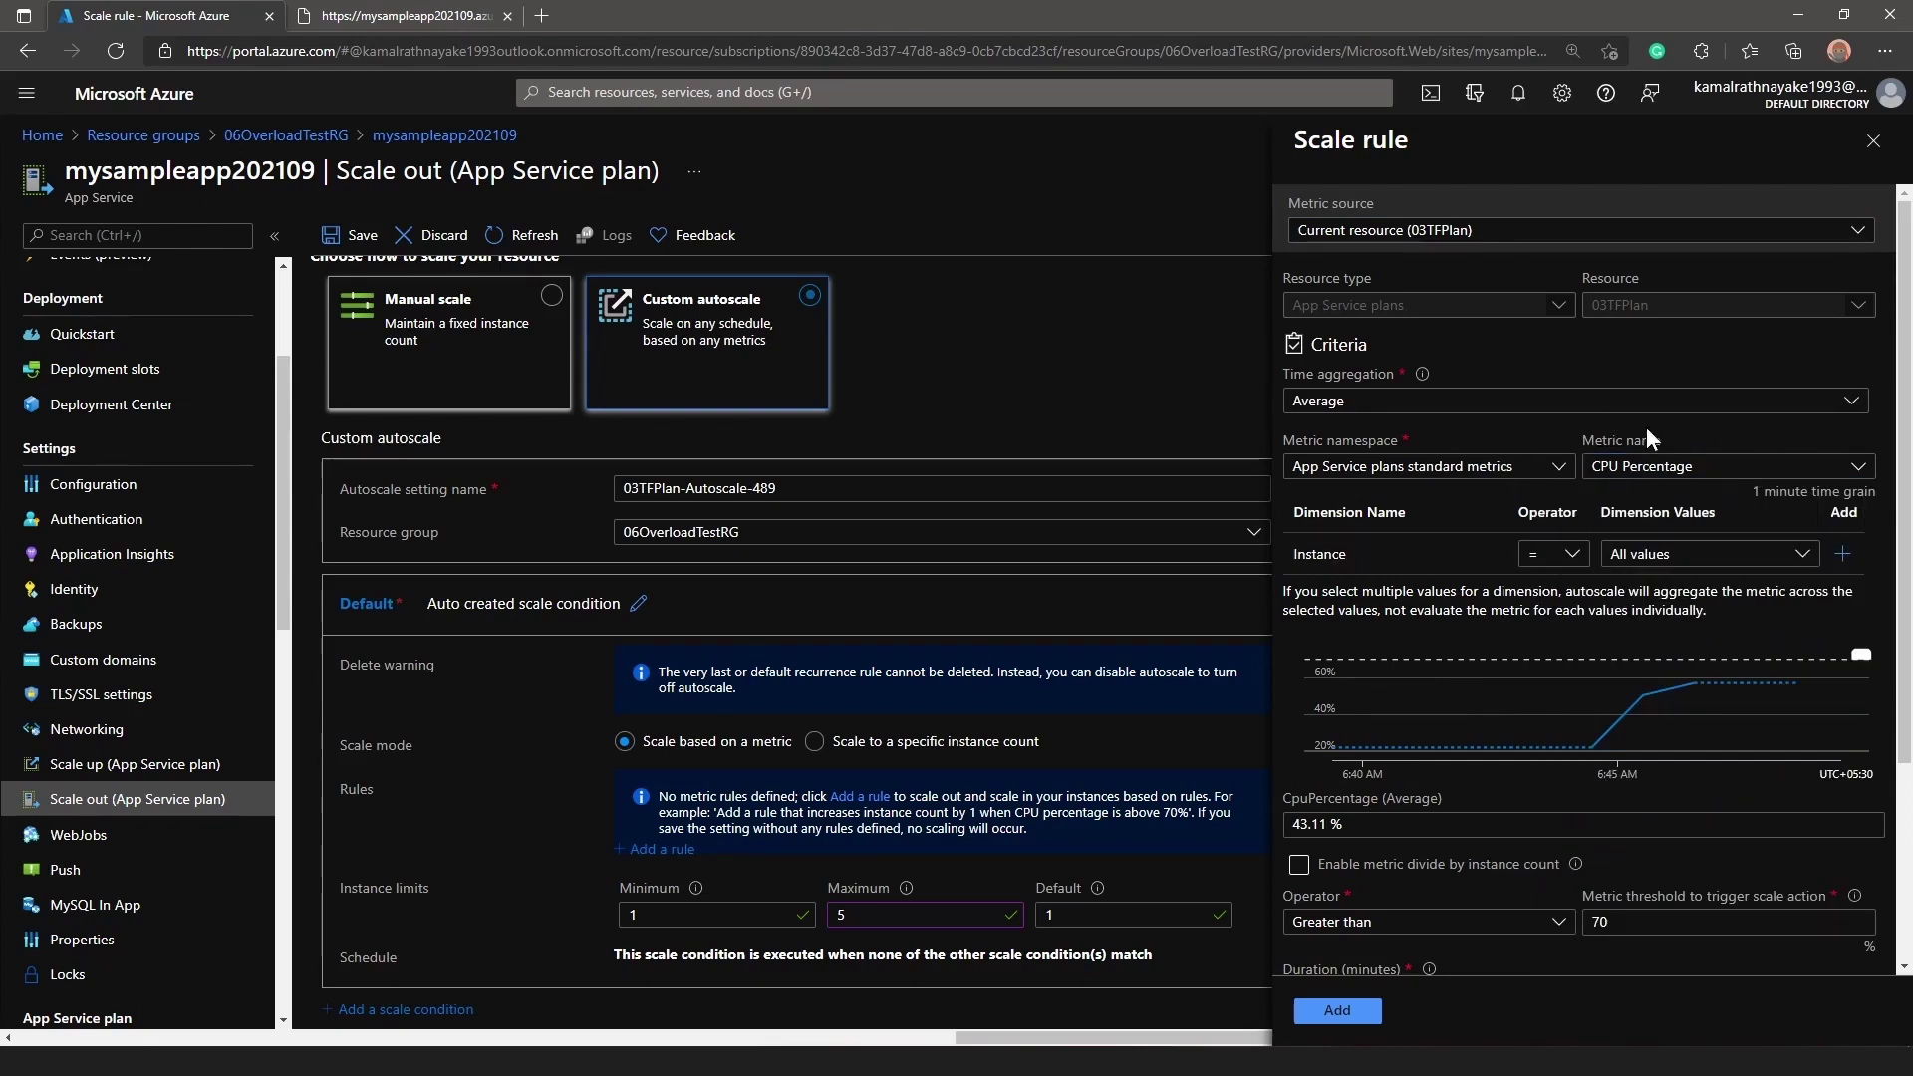
{"action": "scroll", "coordinate": [1594, 558], "scroll_direction": "down", "scroll_amount": 3}
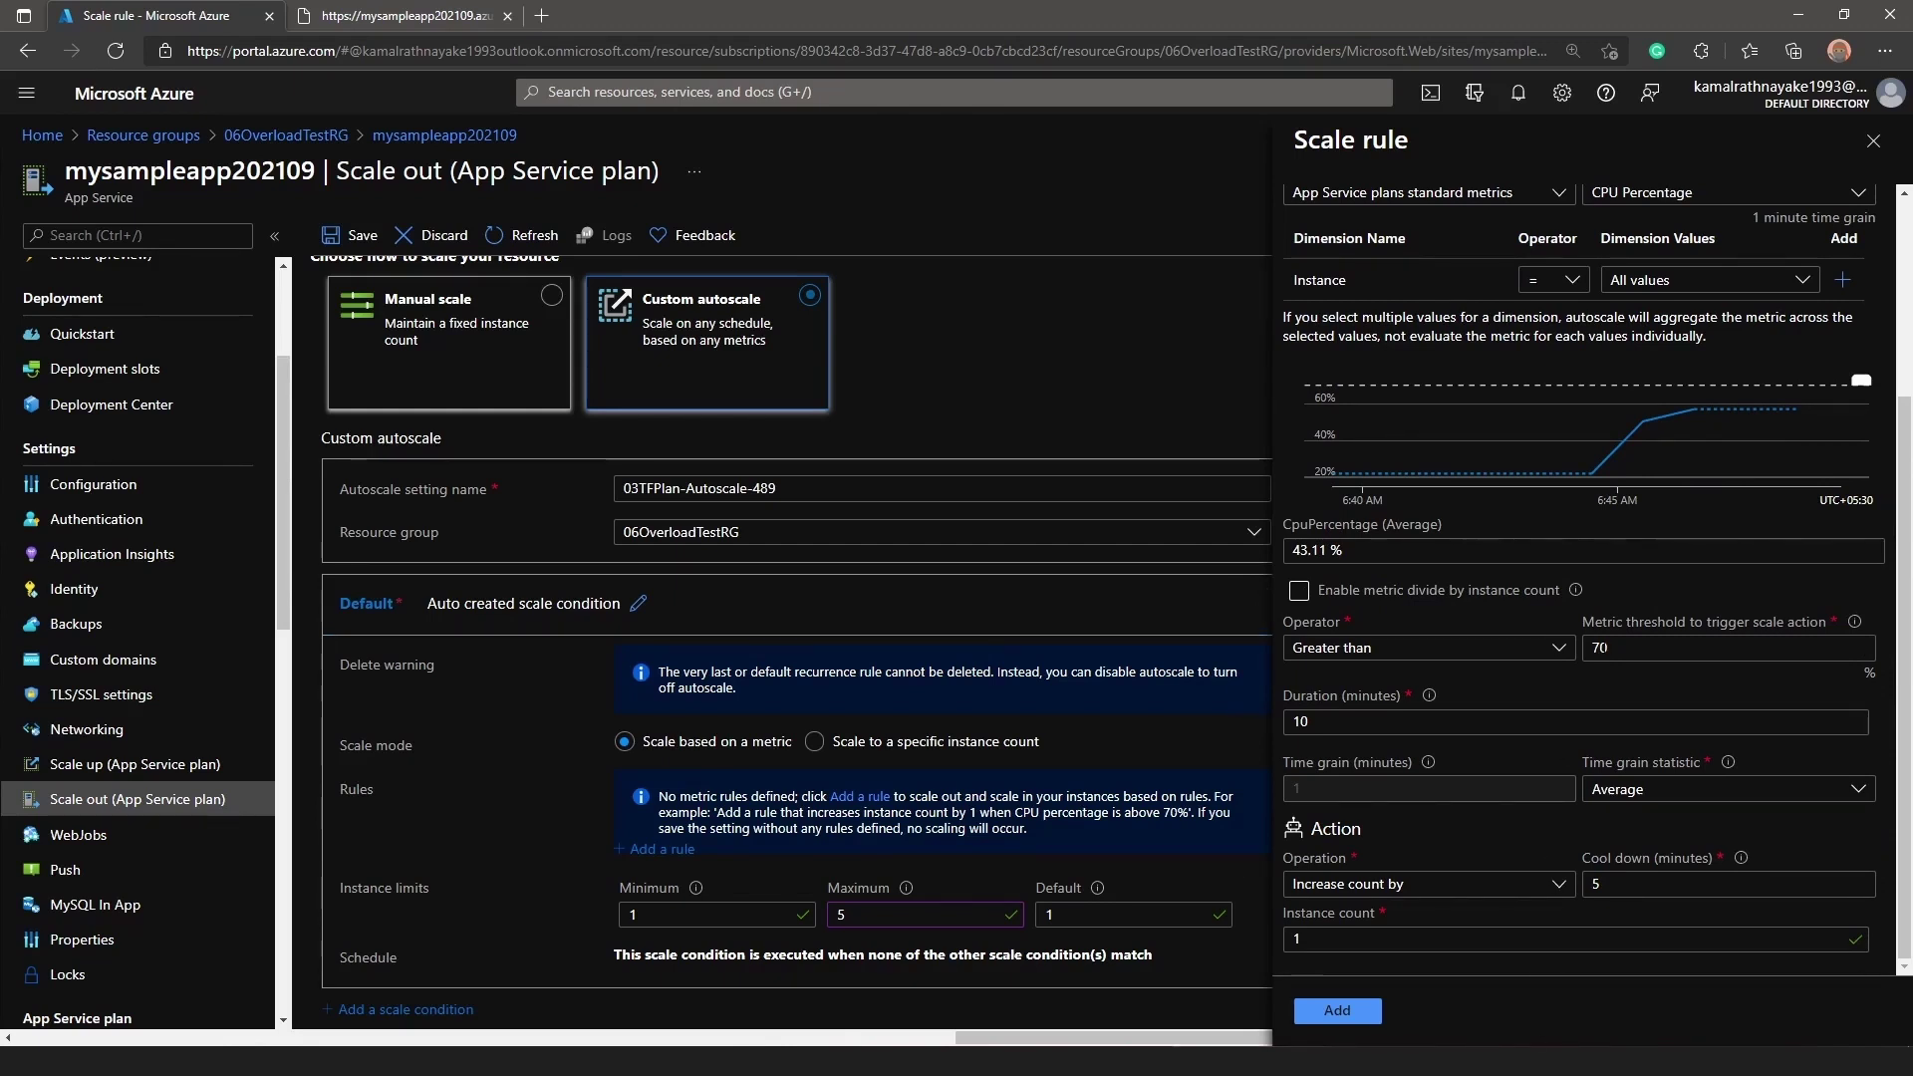
{"action": "double_click", "coordinate": [1606, 648]}
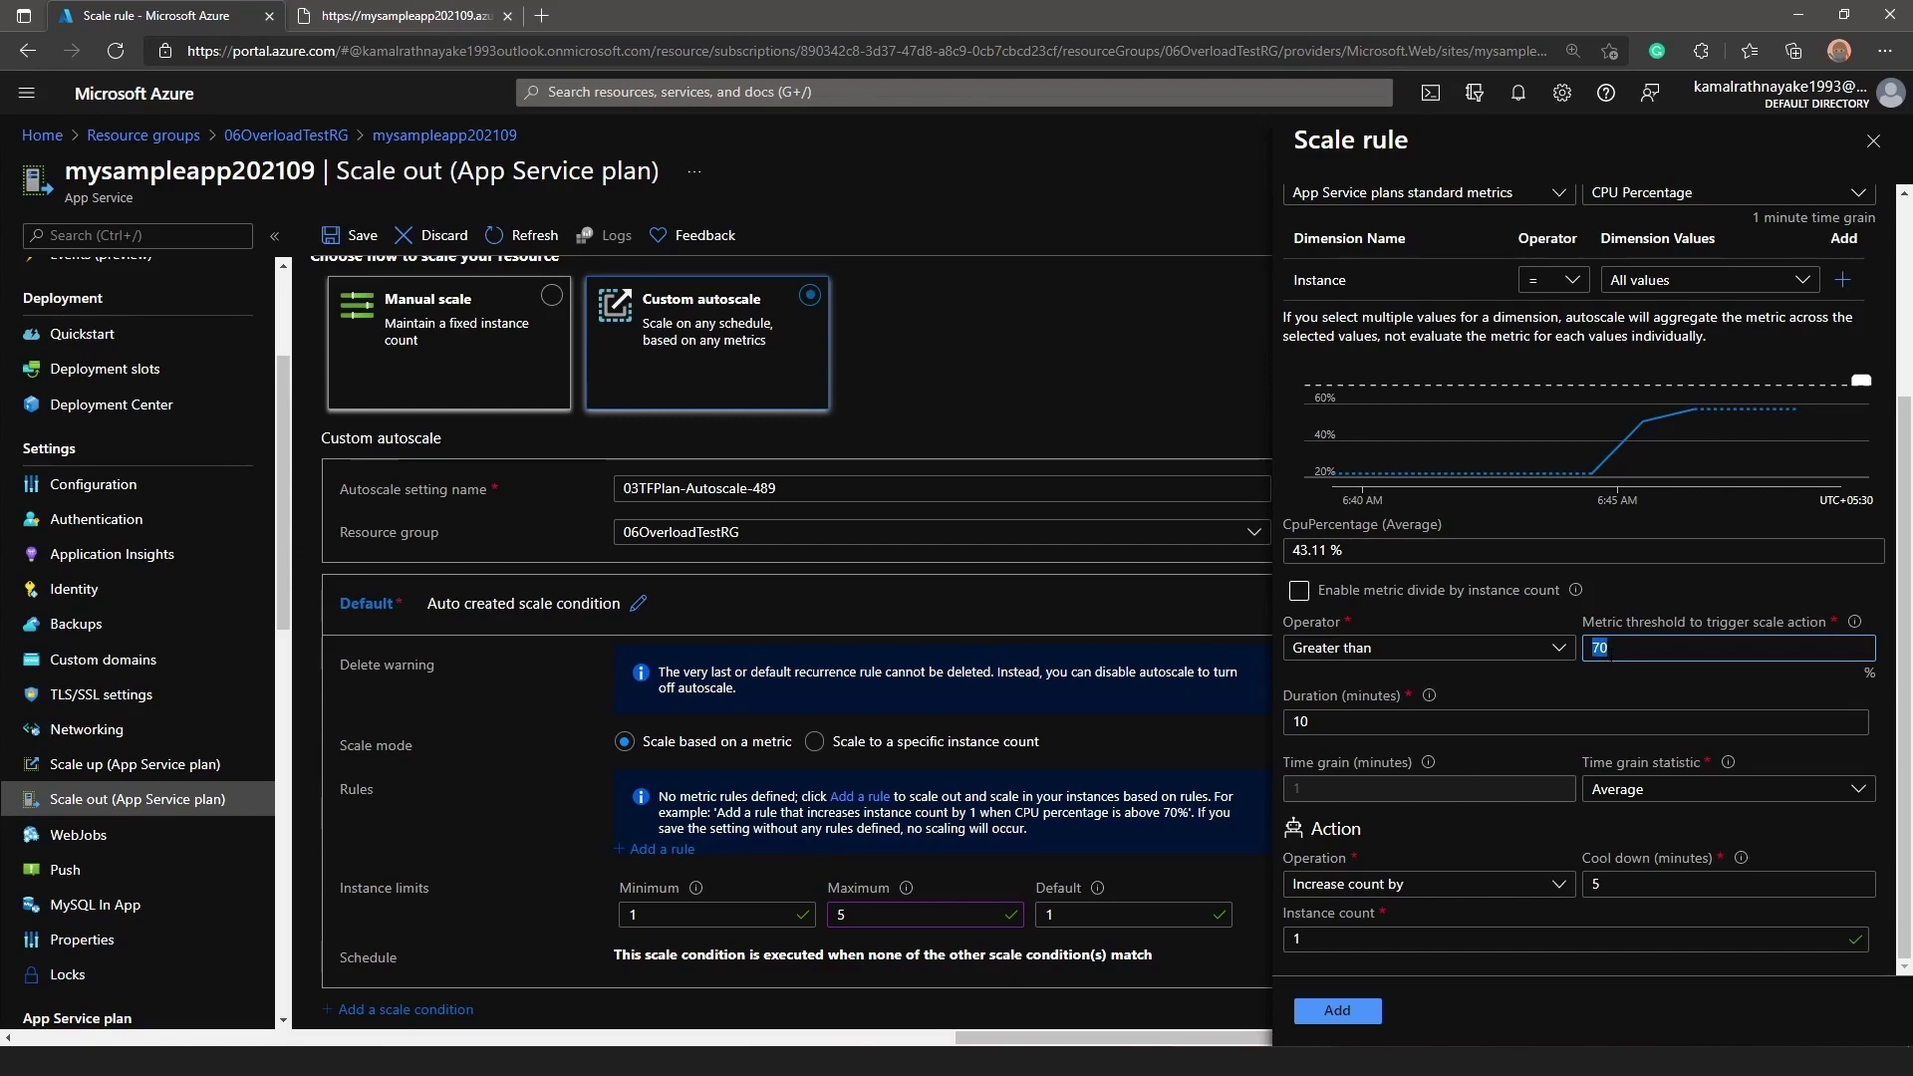
{"action": "type", "text": "60"}
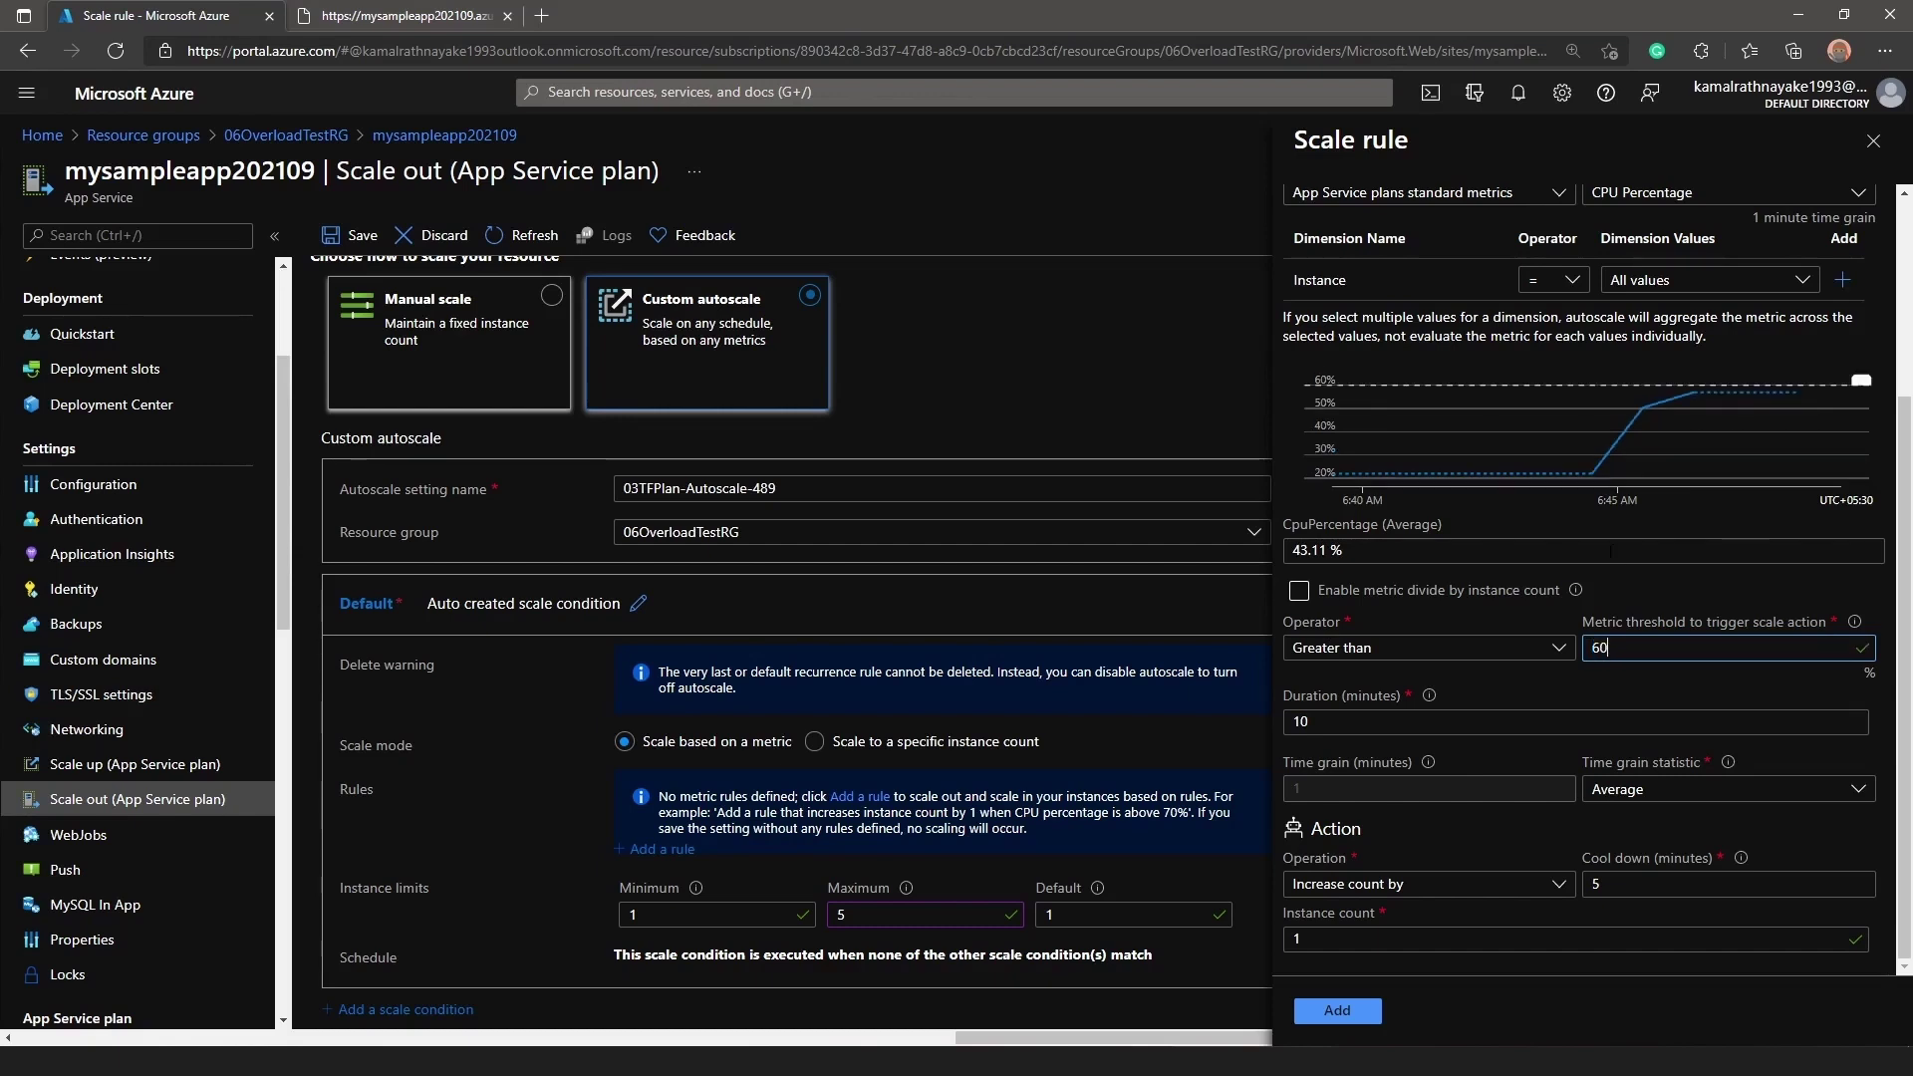
{"action": "left_click", "coordinate": [1590, 691]}
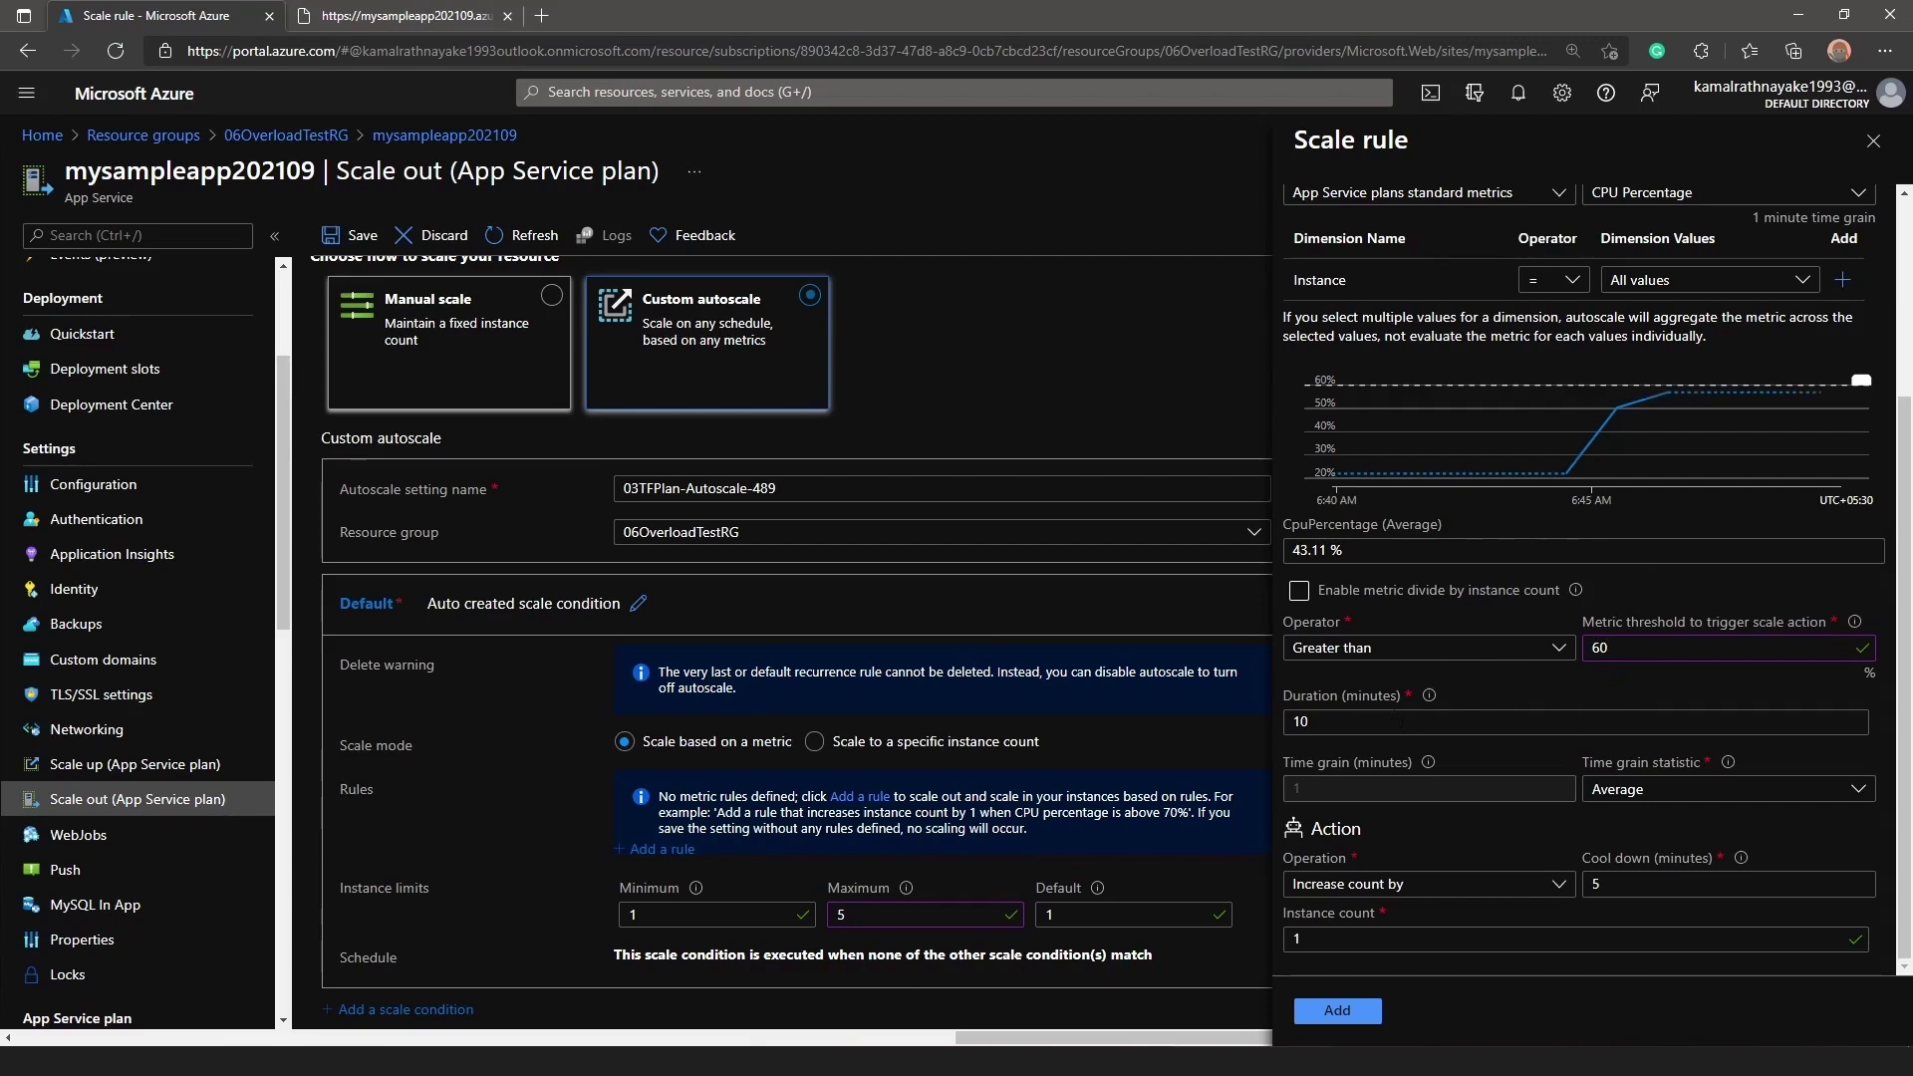
- Set the scale rule's duration to 1 minute and read the note about short durations
{"action": "mouse_move", "coordinate": [1420, 700]}
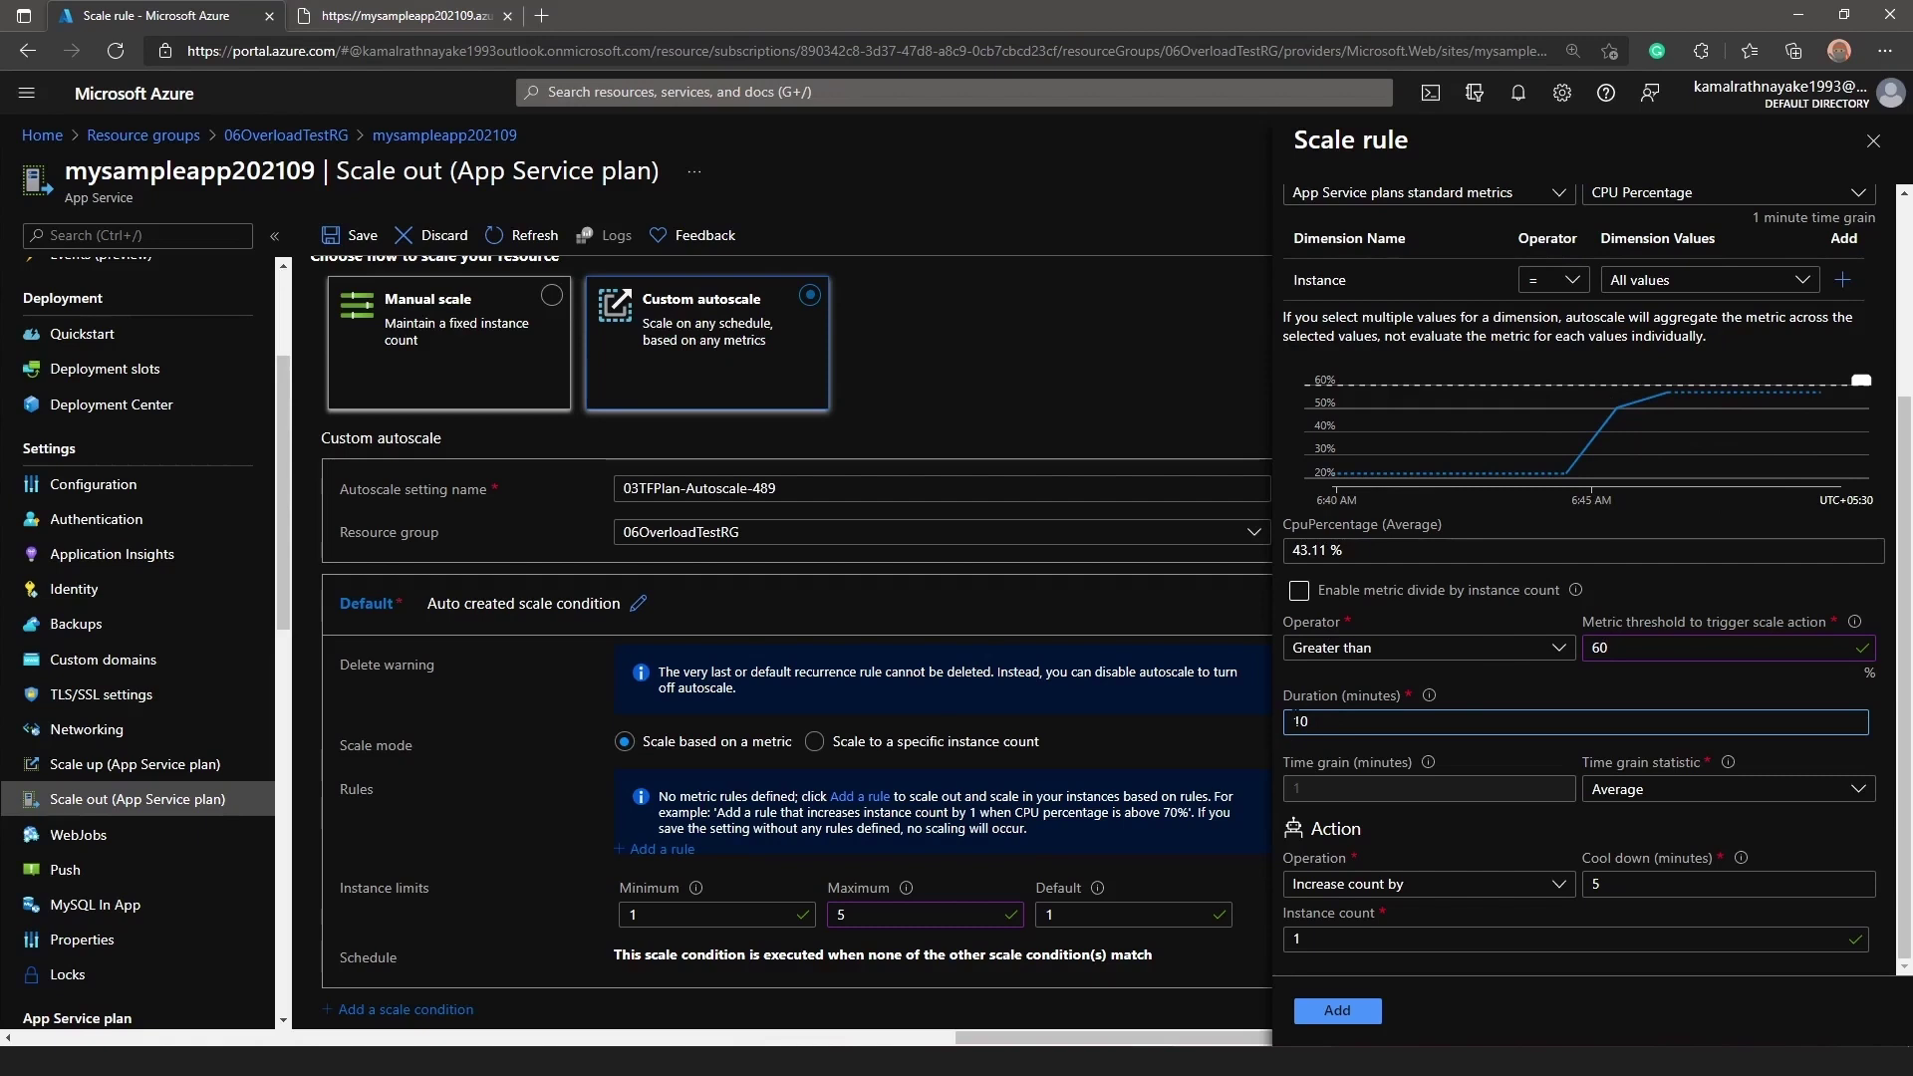
{"action": "double_click", "coordinate": [1343, 724]}
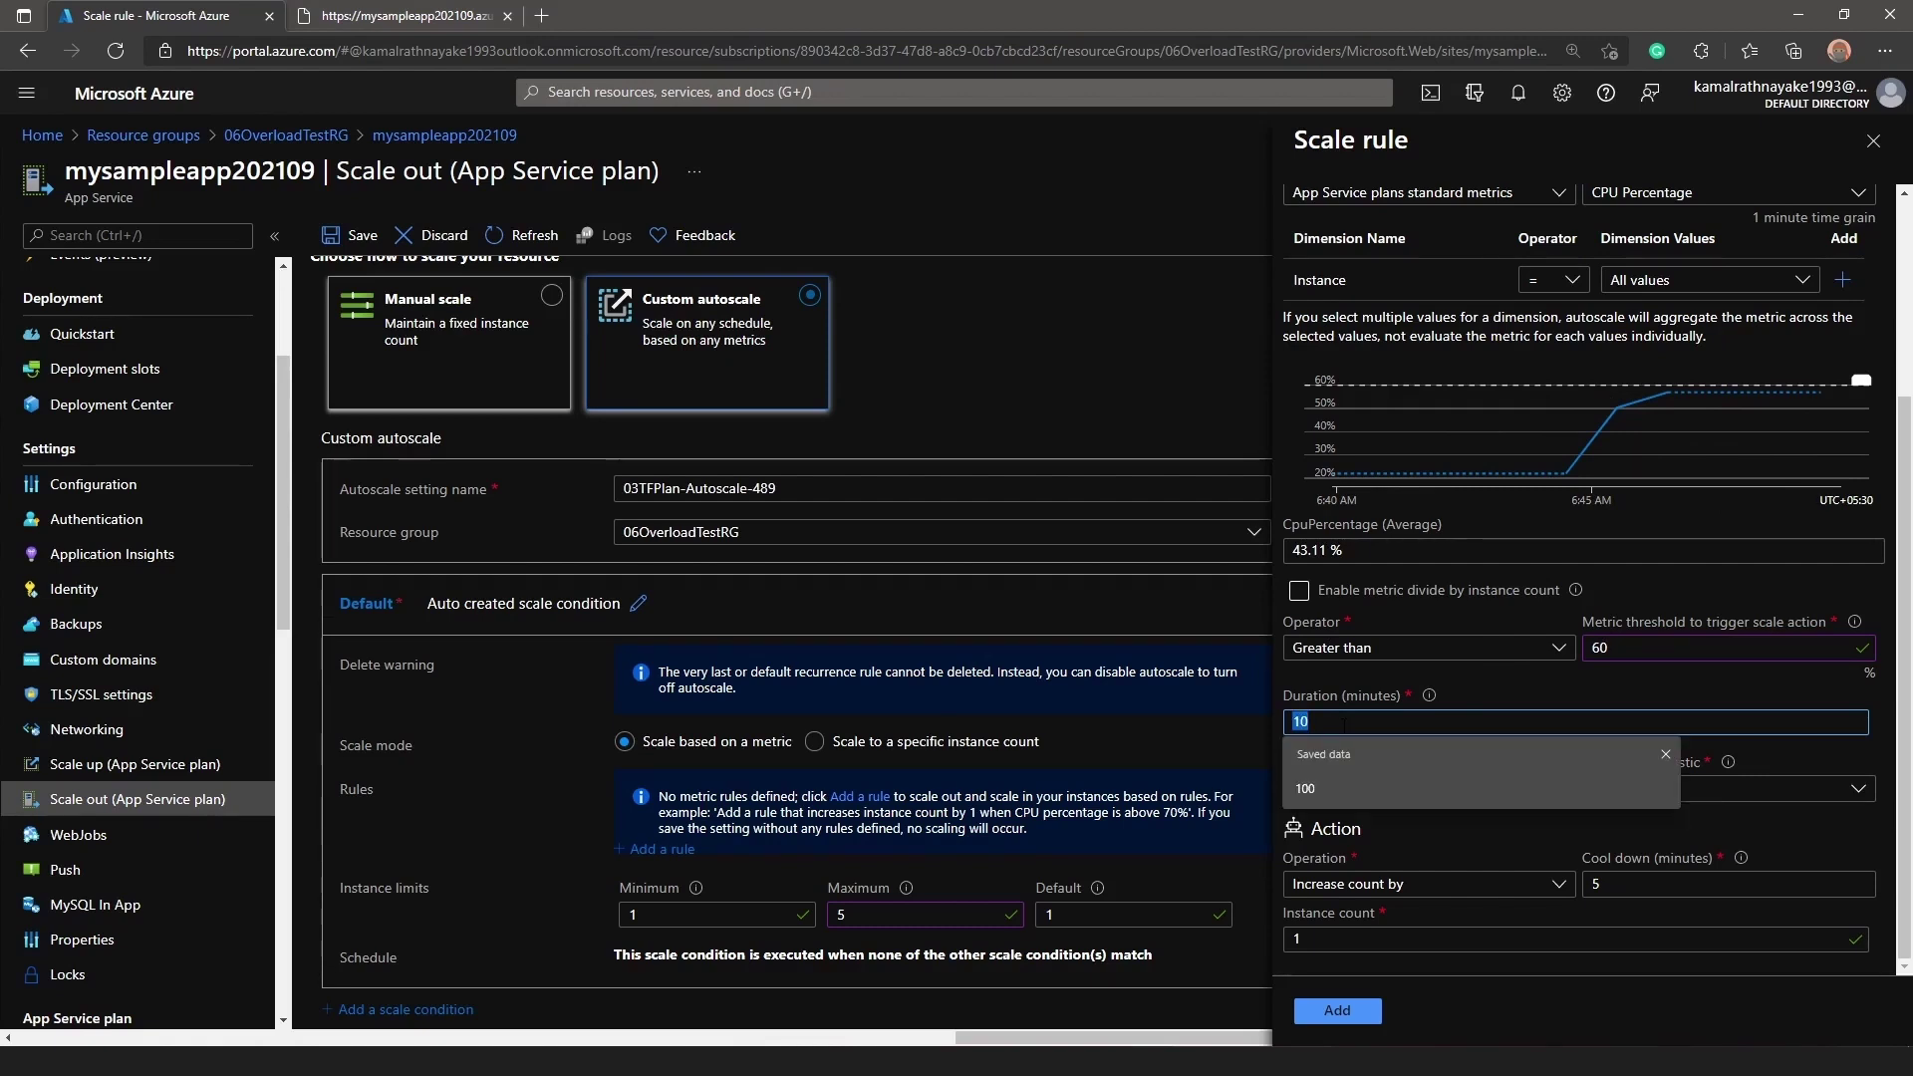
{"action": "double_click", "coordinate": [1619, 648]}
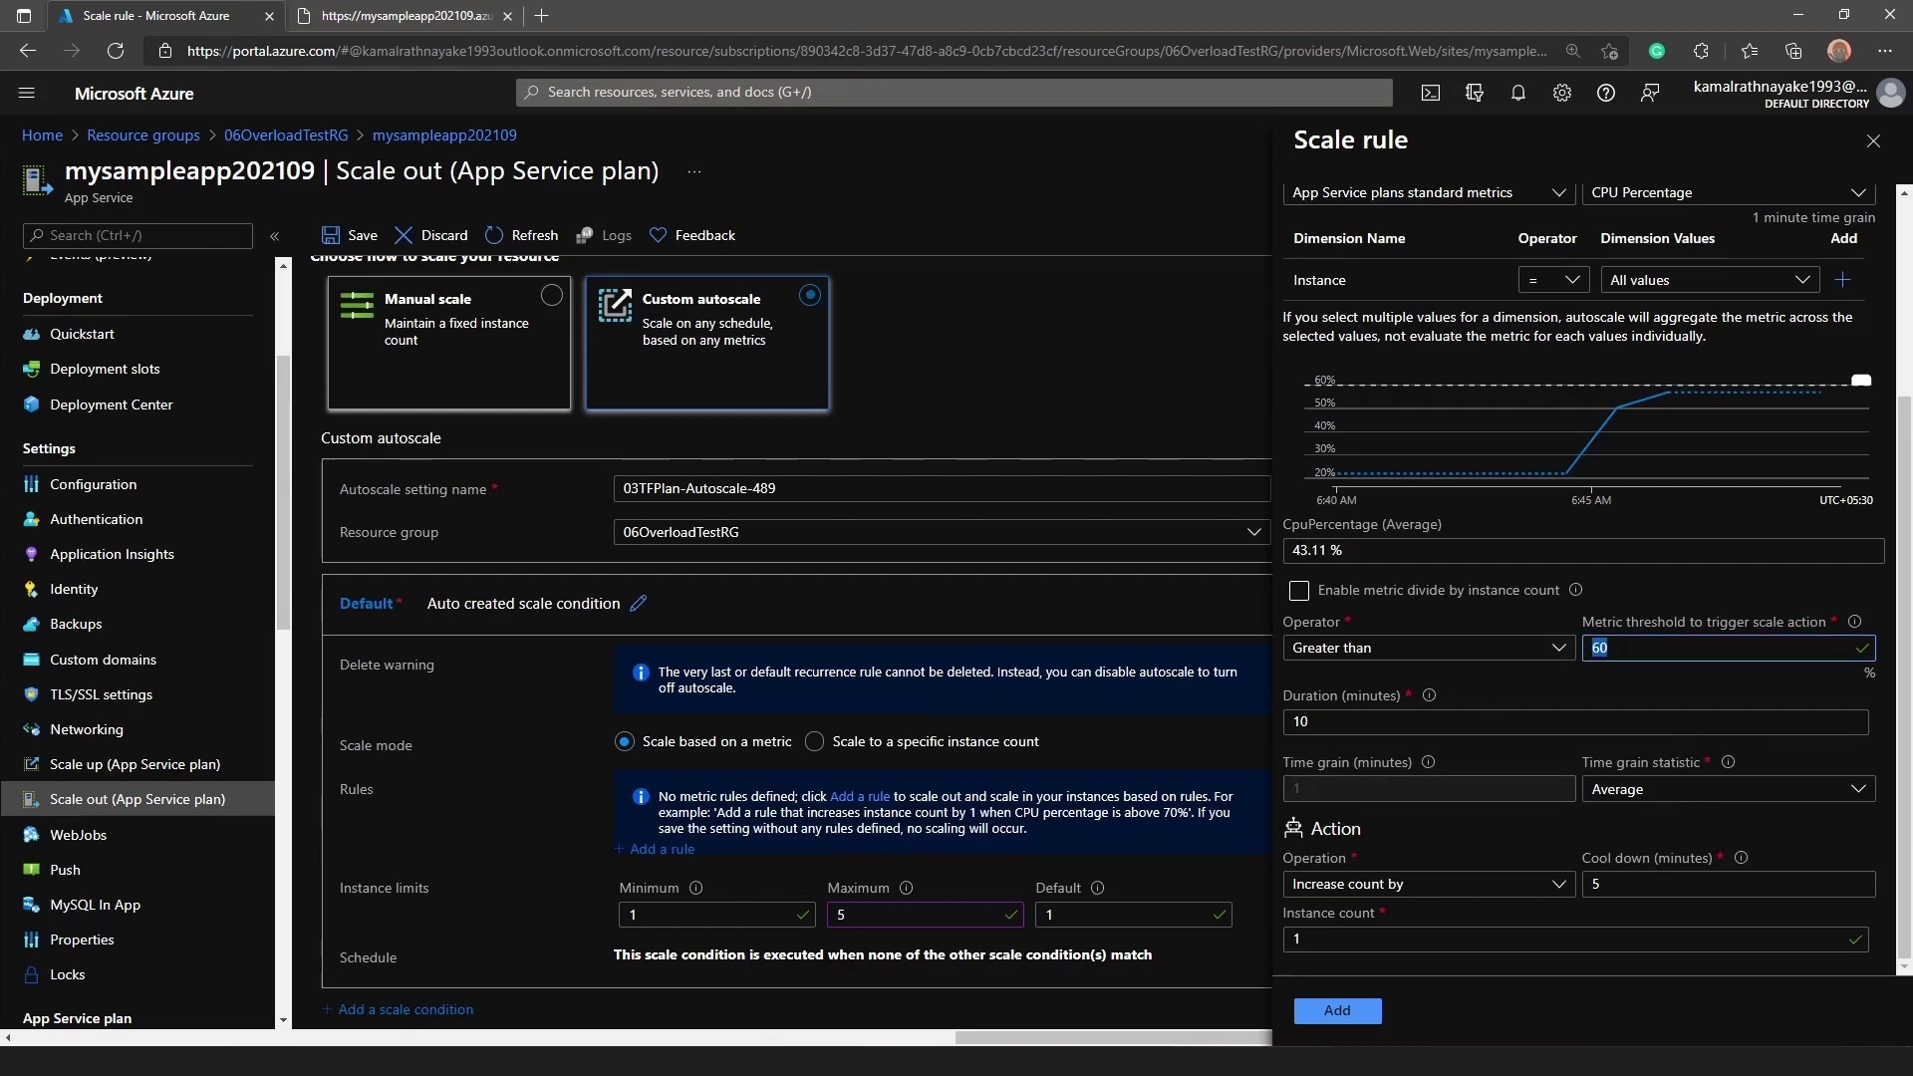
{"action": "left_click", "coordinate": [1600, 678]}
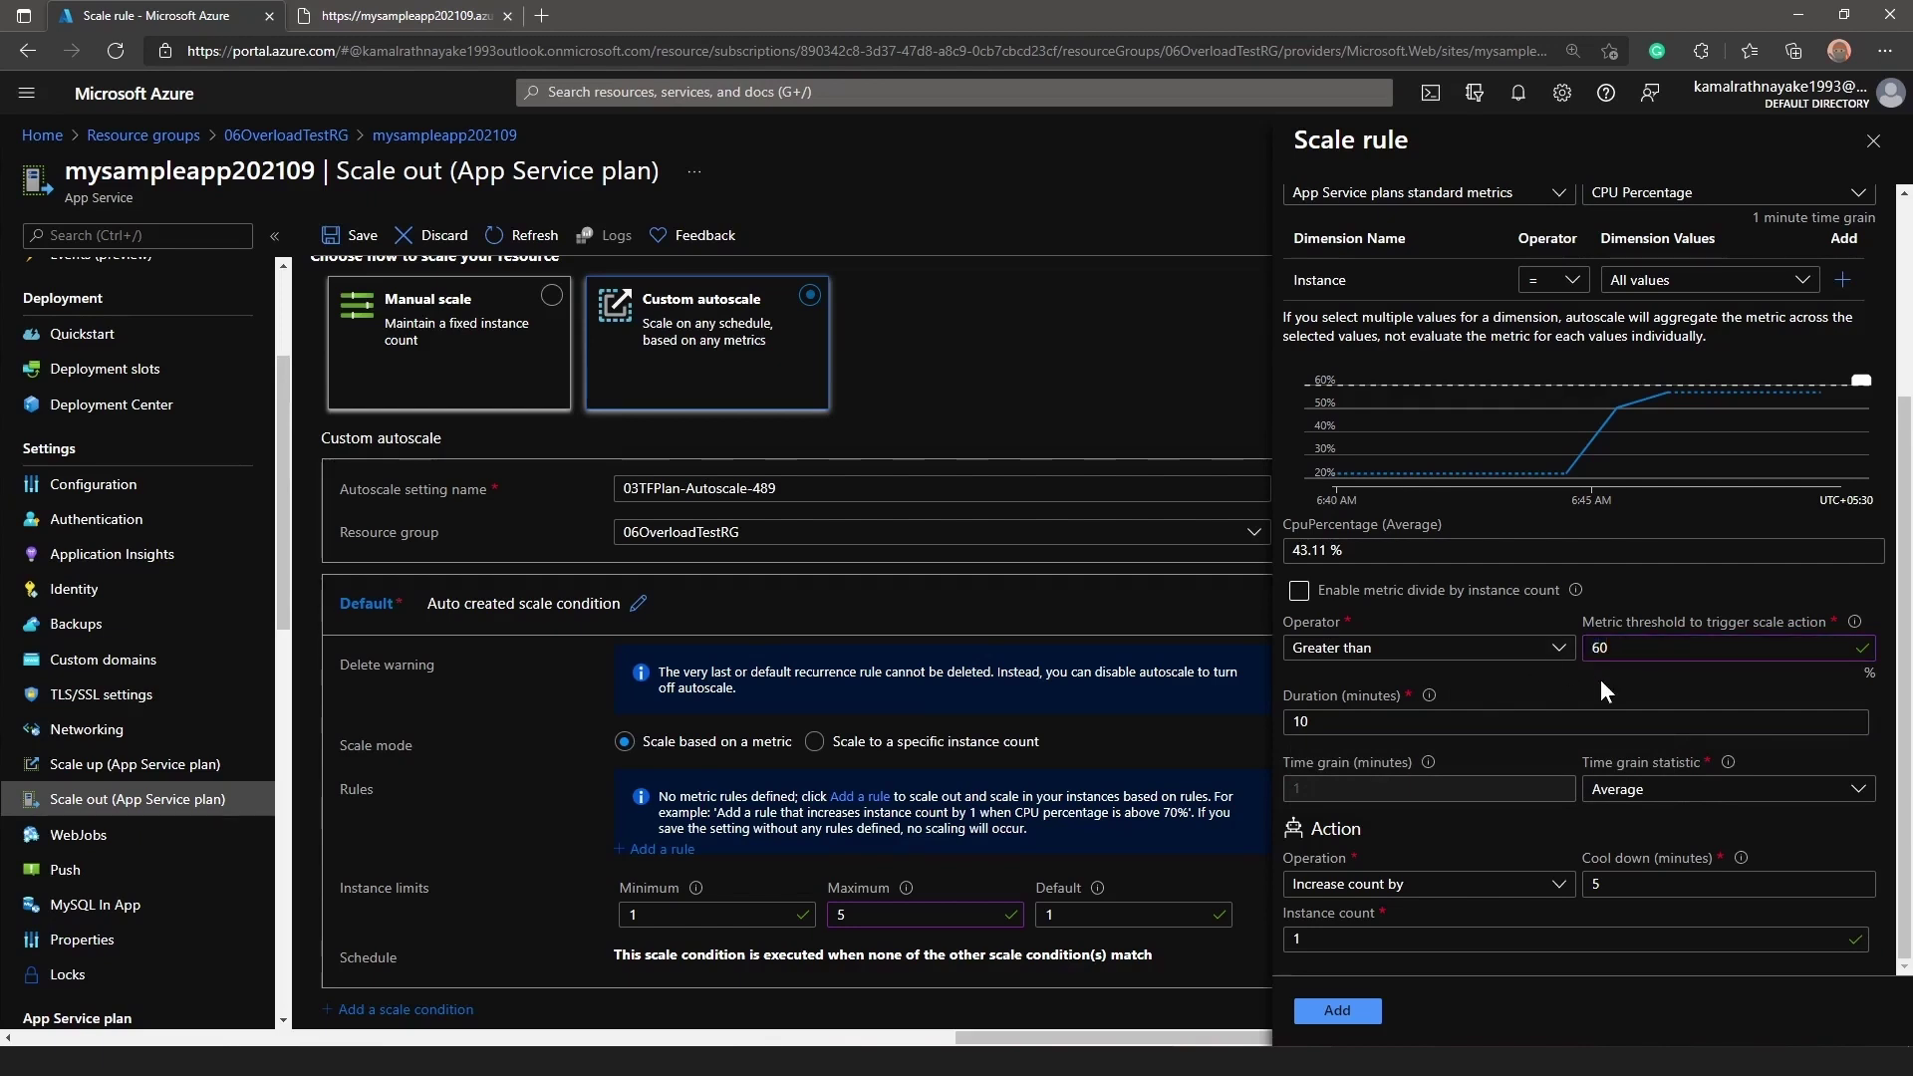
{"action": "left_click", "coordinate": [1322, 725]}
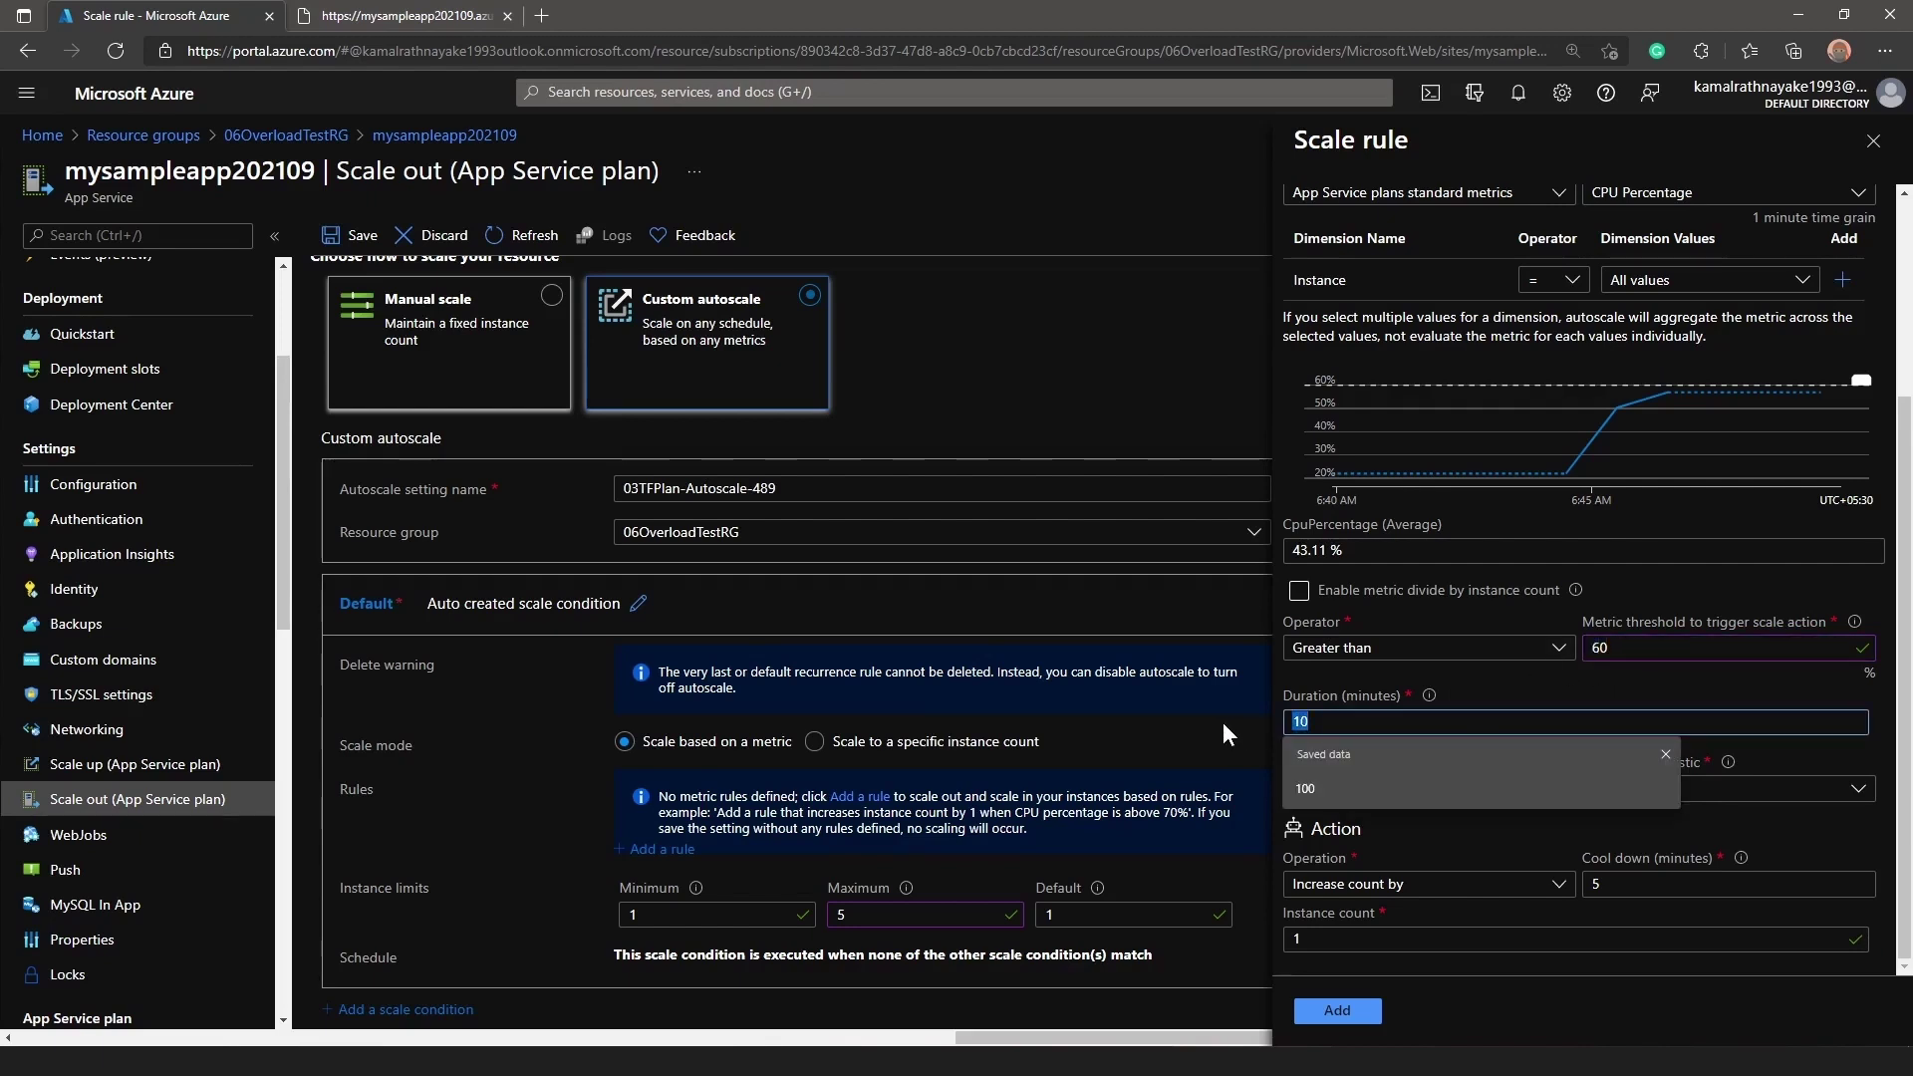
{"action": "key", "text": "BackSpace"}
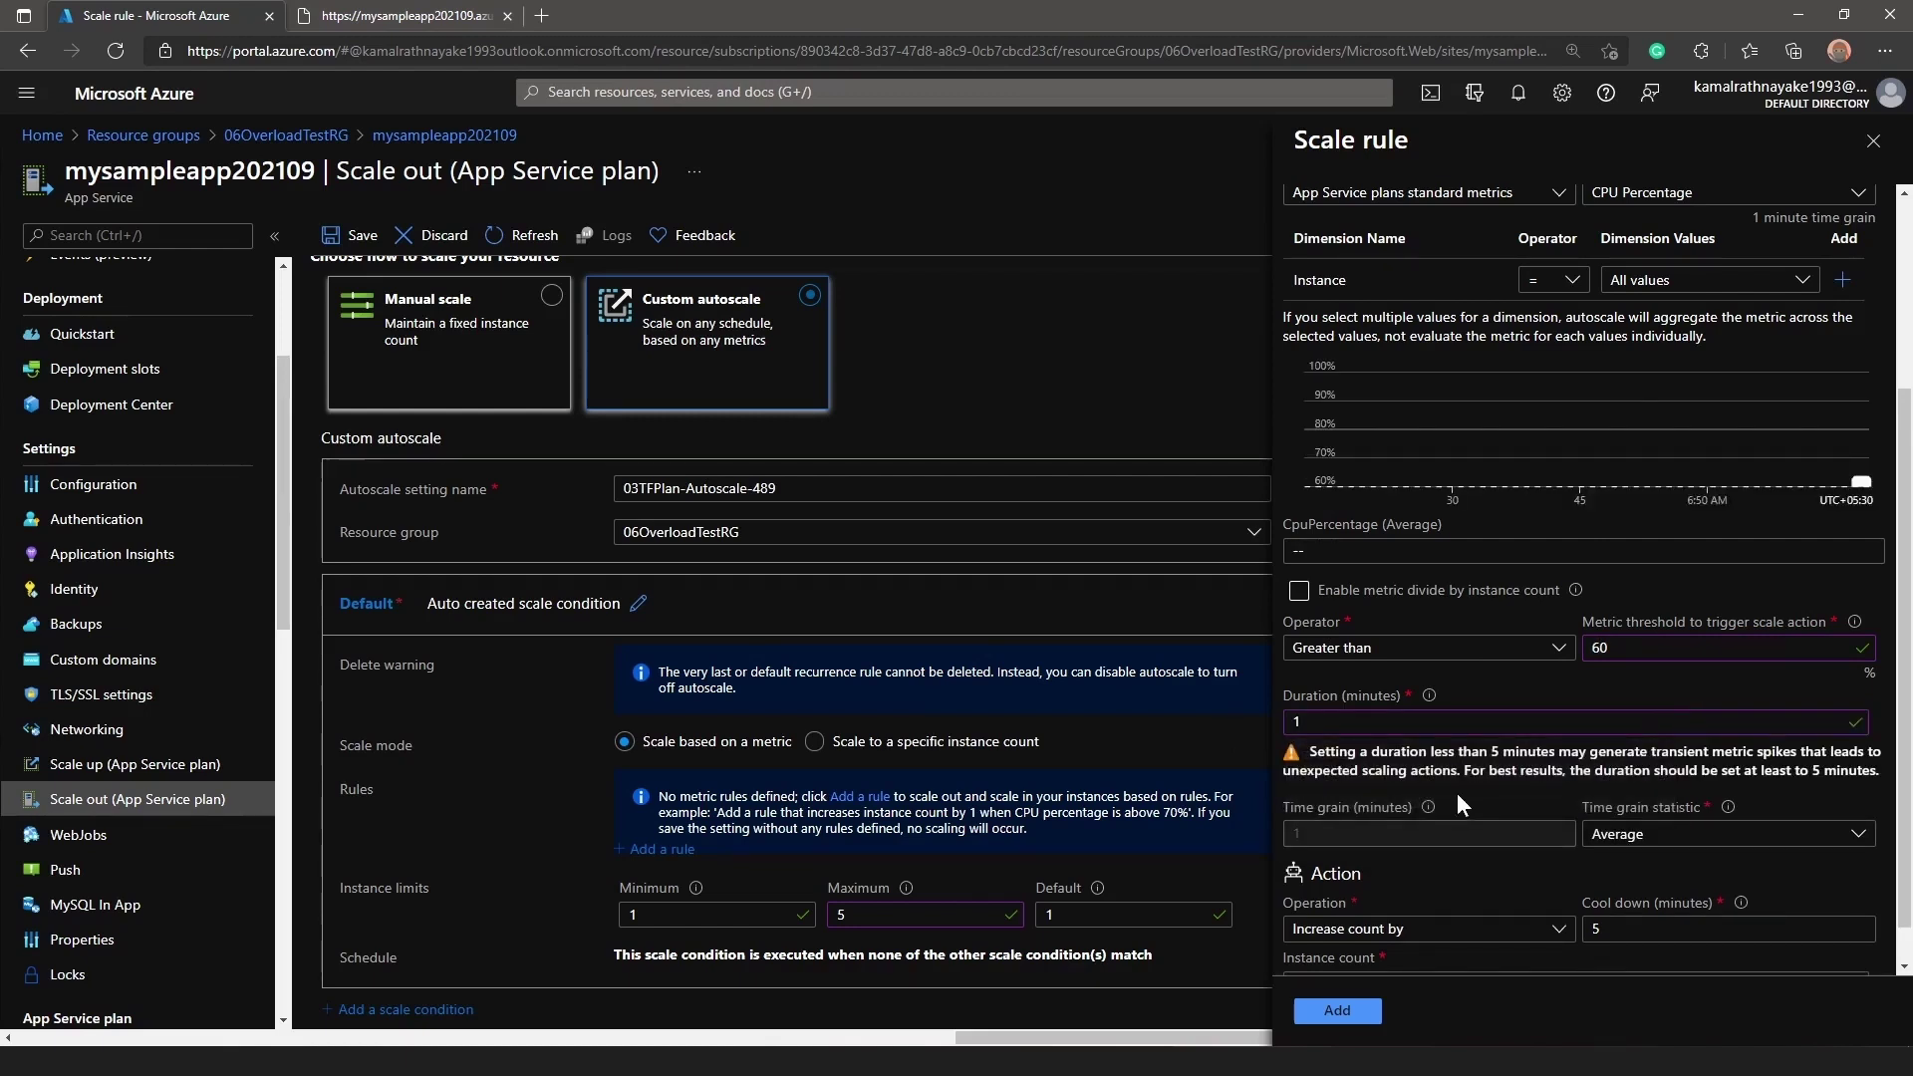
{"action": "scroll", "coordinate": [1457, 793], "scroll_direction": "down", "scroll_amount": 1}
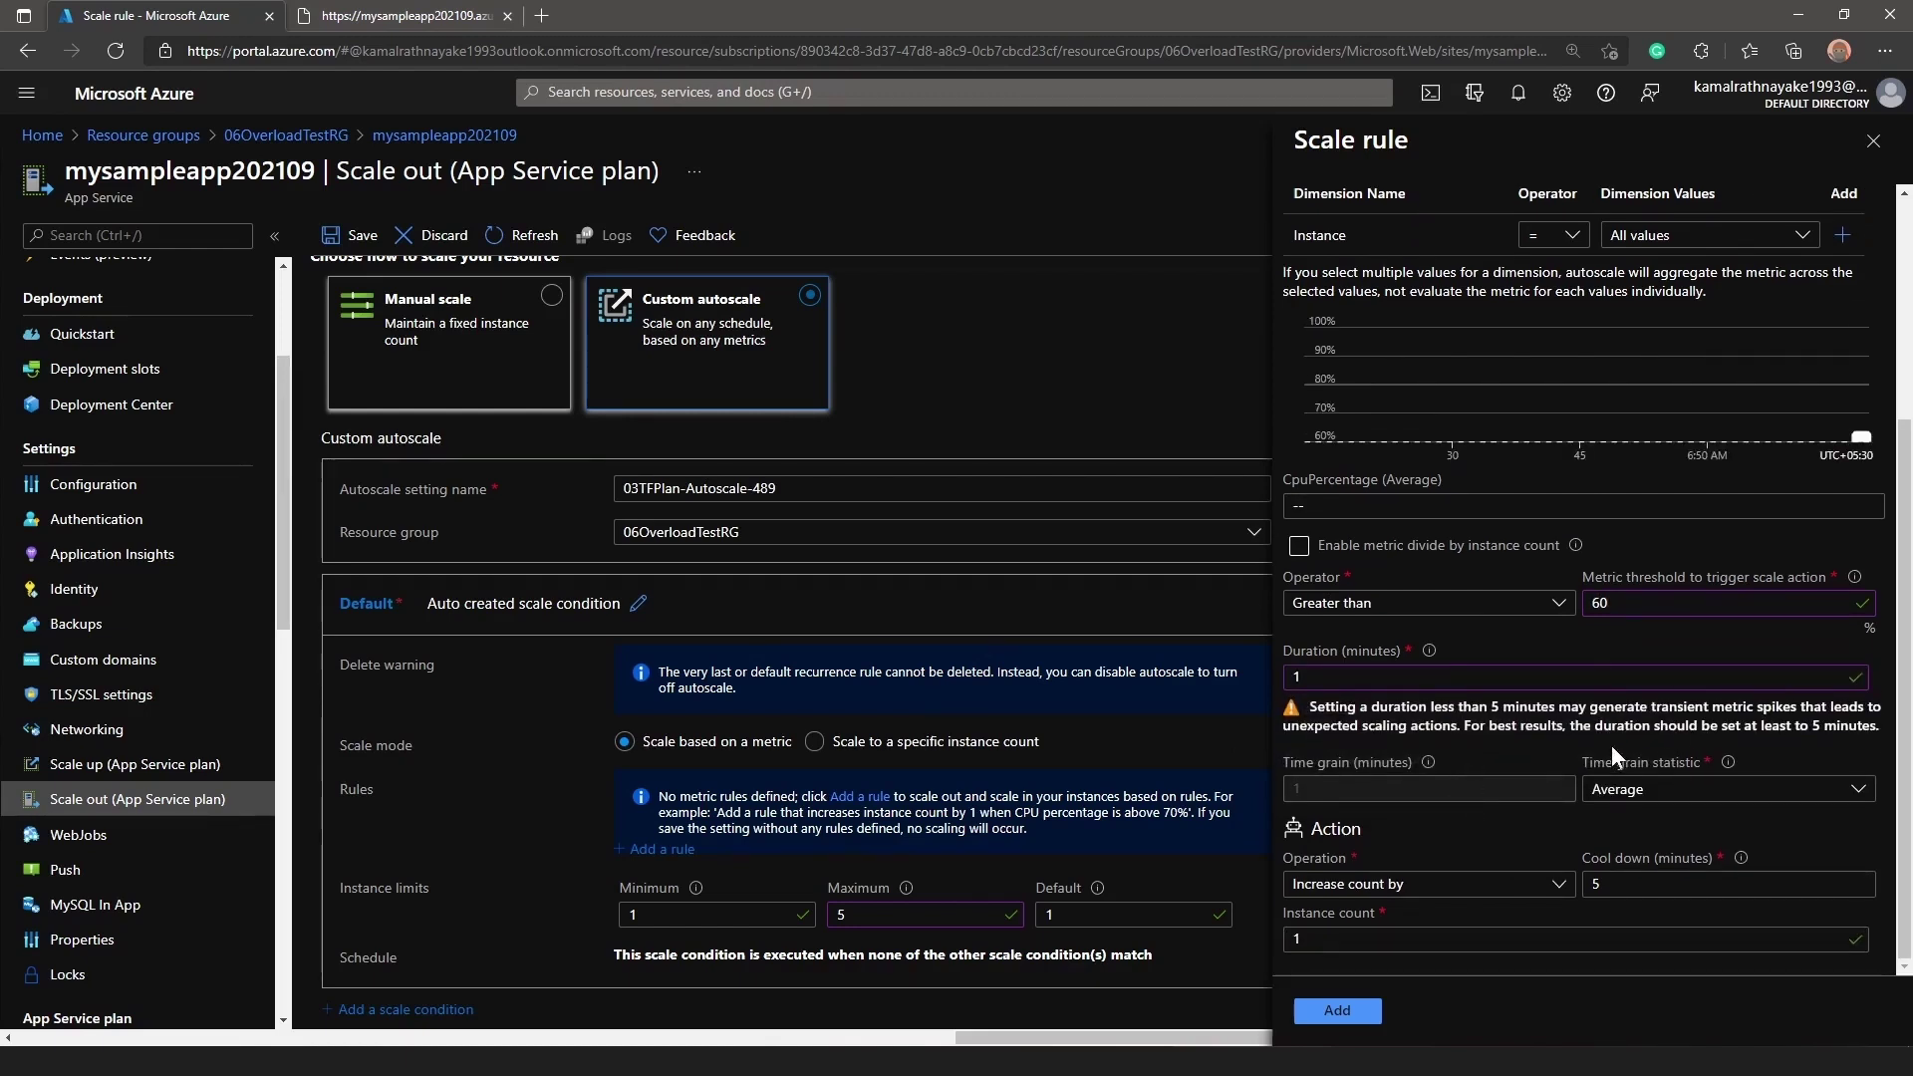
{"action": "left_click_drag", "start_coordinate": [1362, 705], "coordinate": [1788, 727]}
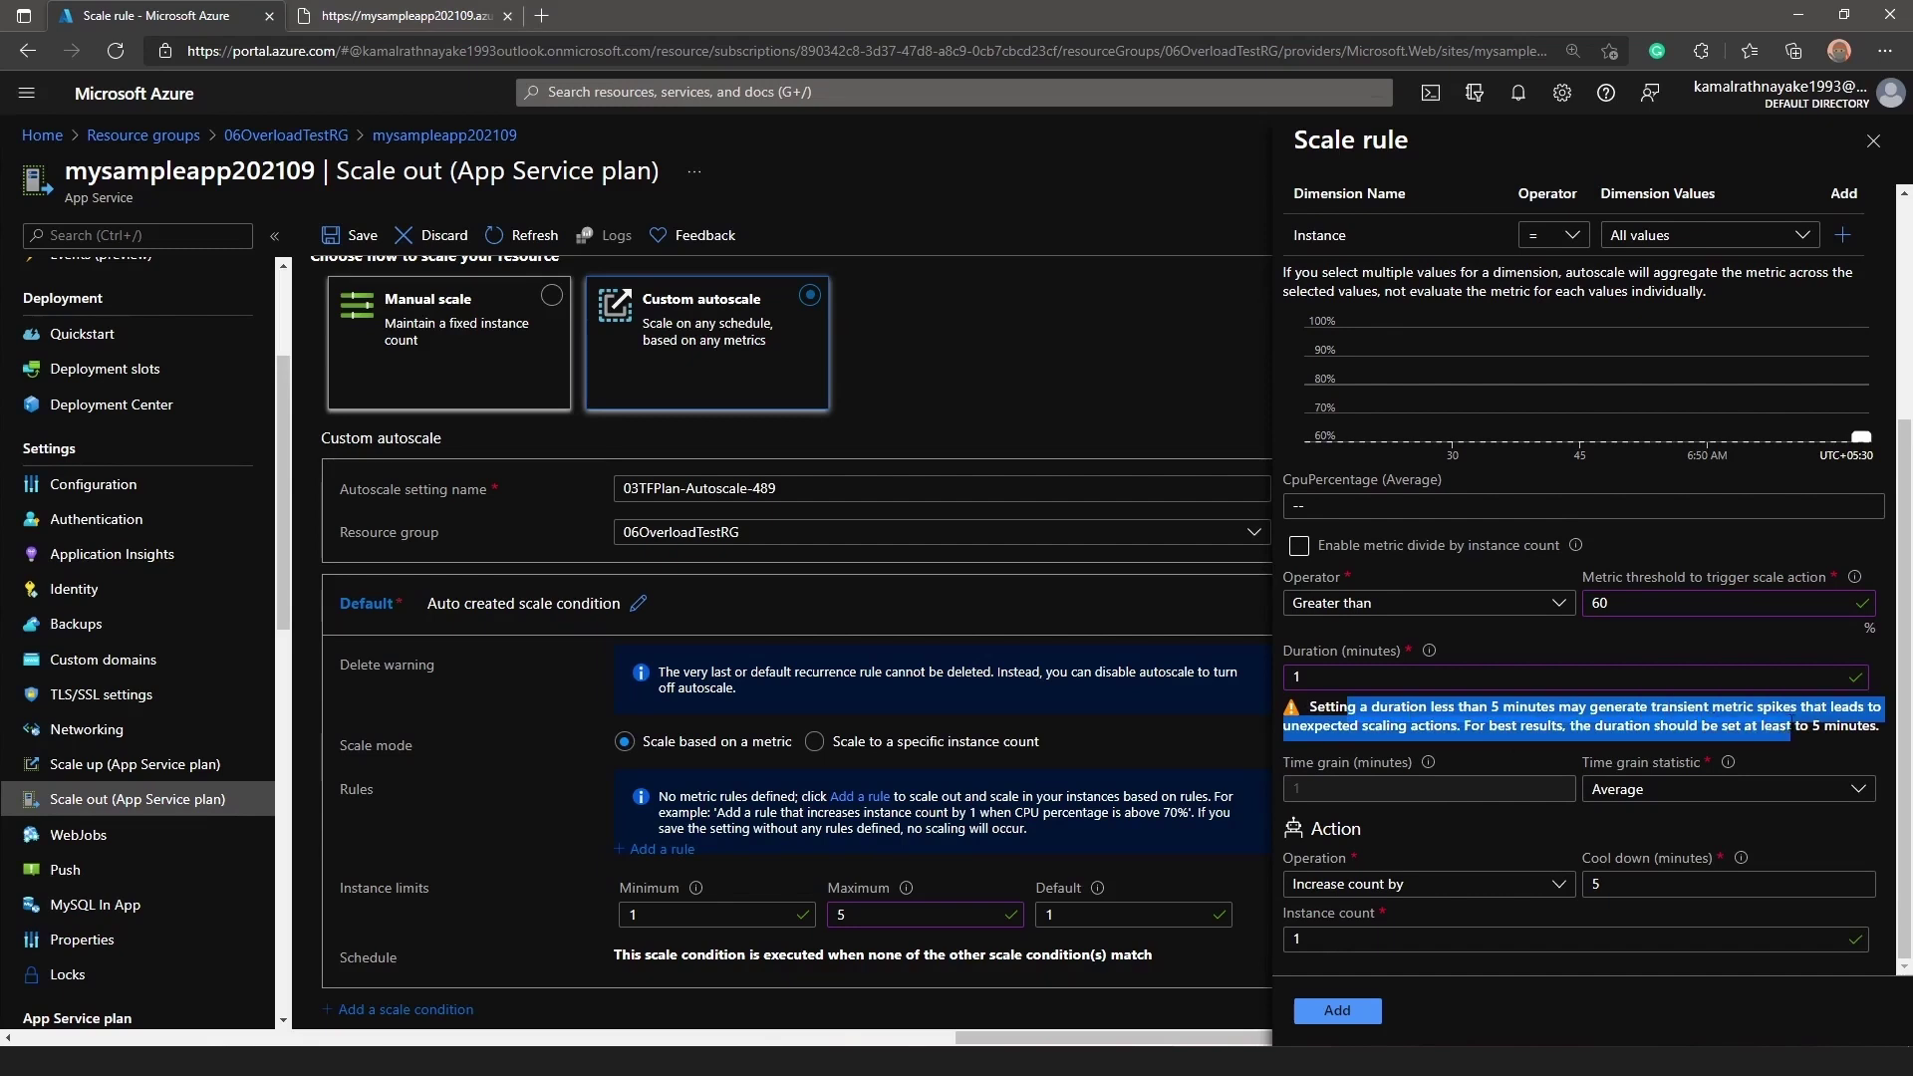
{"action": "left_click", "coordinate": [1299, 805]}
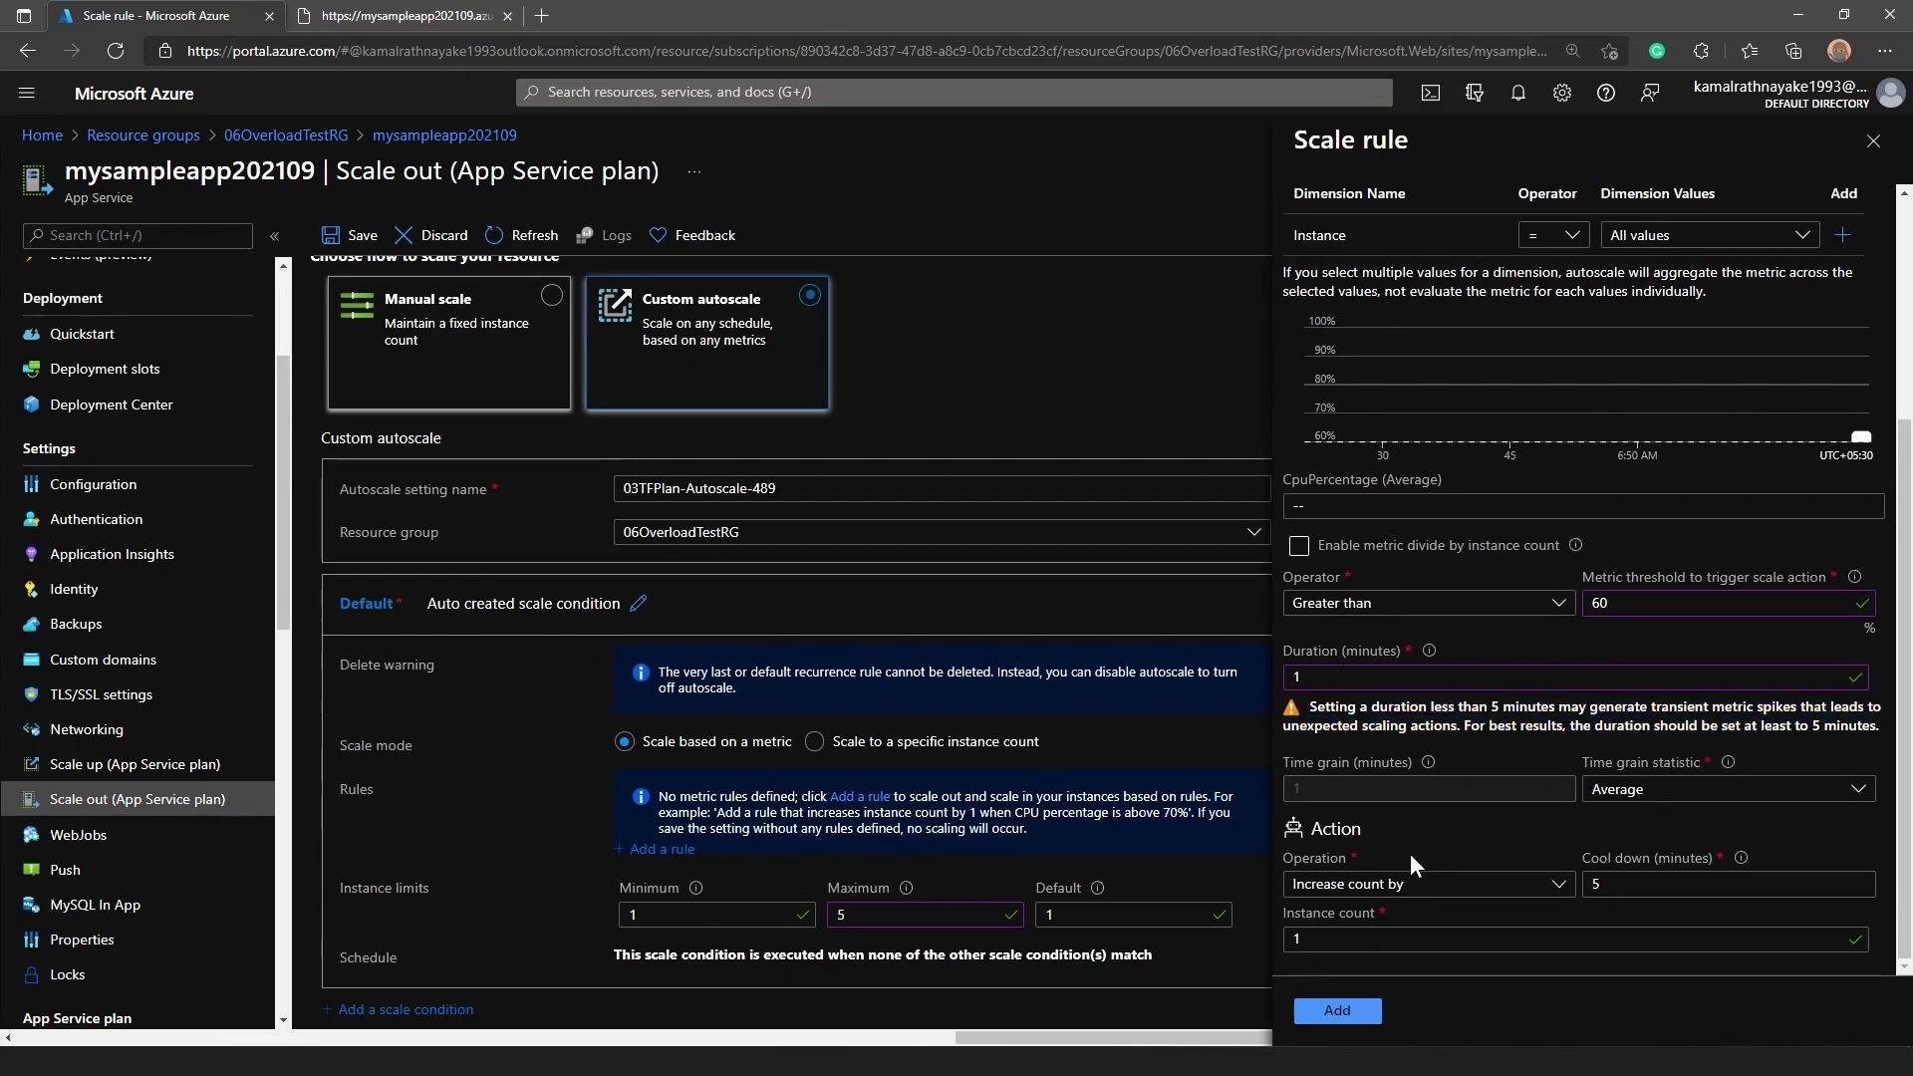
- Keep the rule's action at Increase count by 1, set the cool down to 1 minute, and add the rule
{"action": "left_click", "coordinate": [1478, 892]}
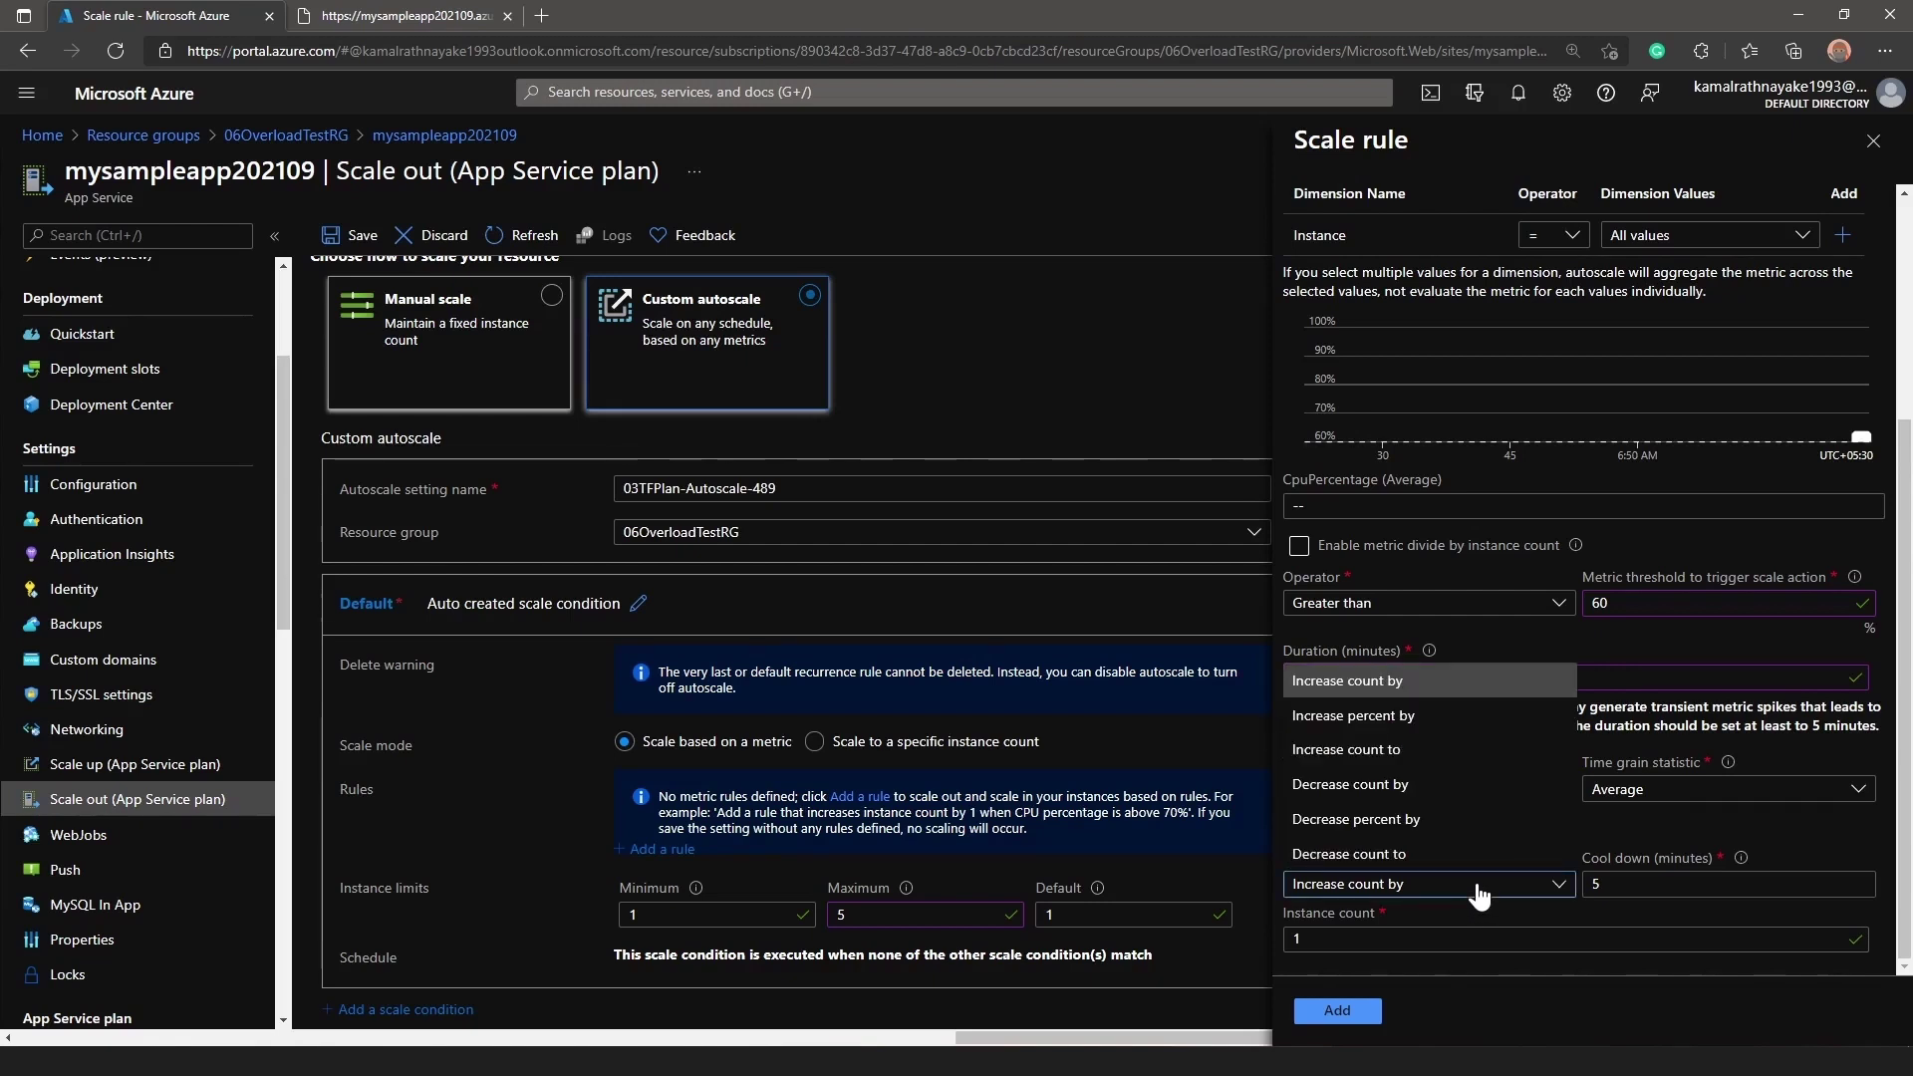
{"action": "left_click", "coordinate": [1479, 894]}
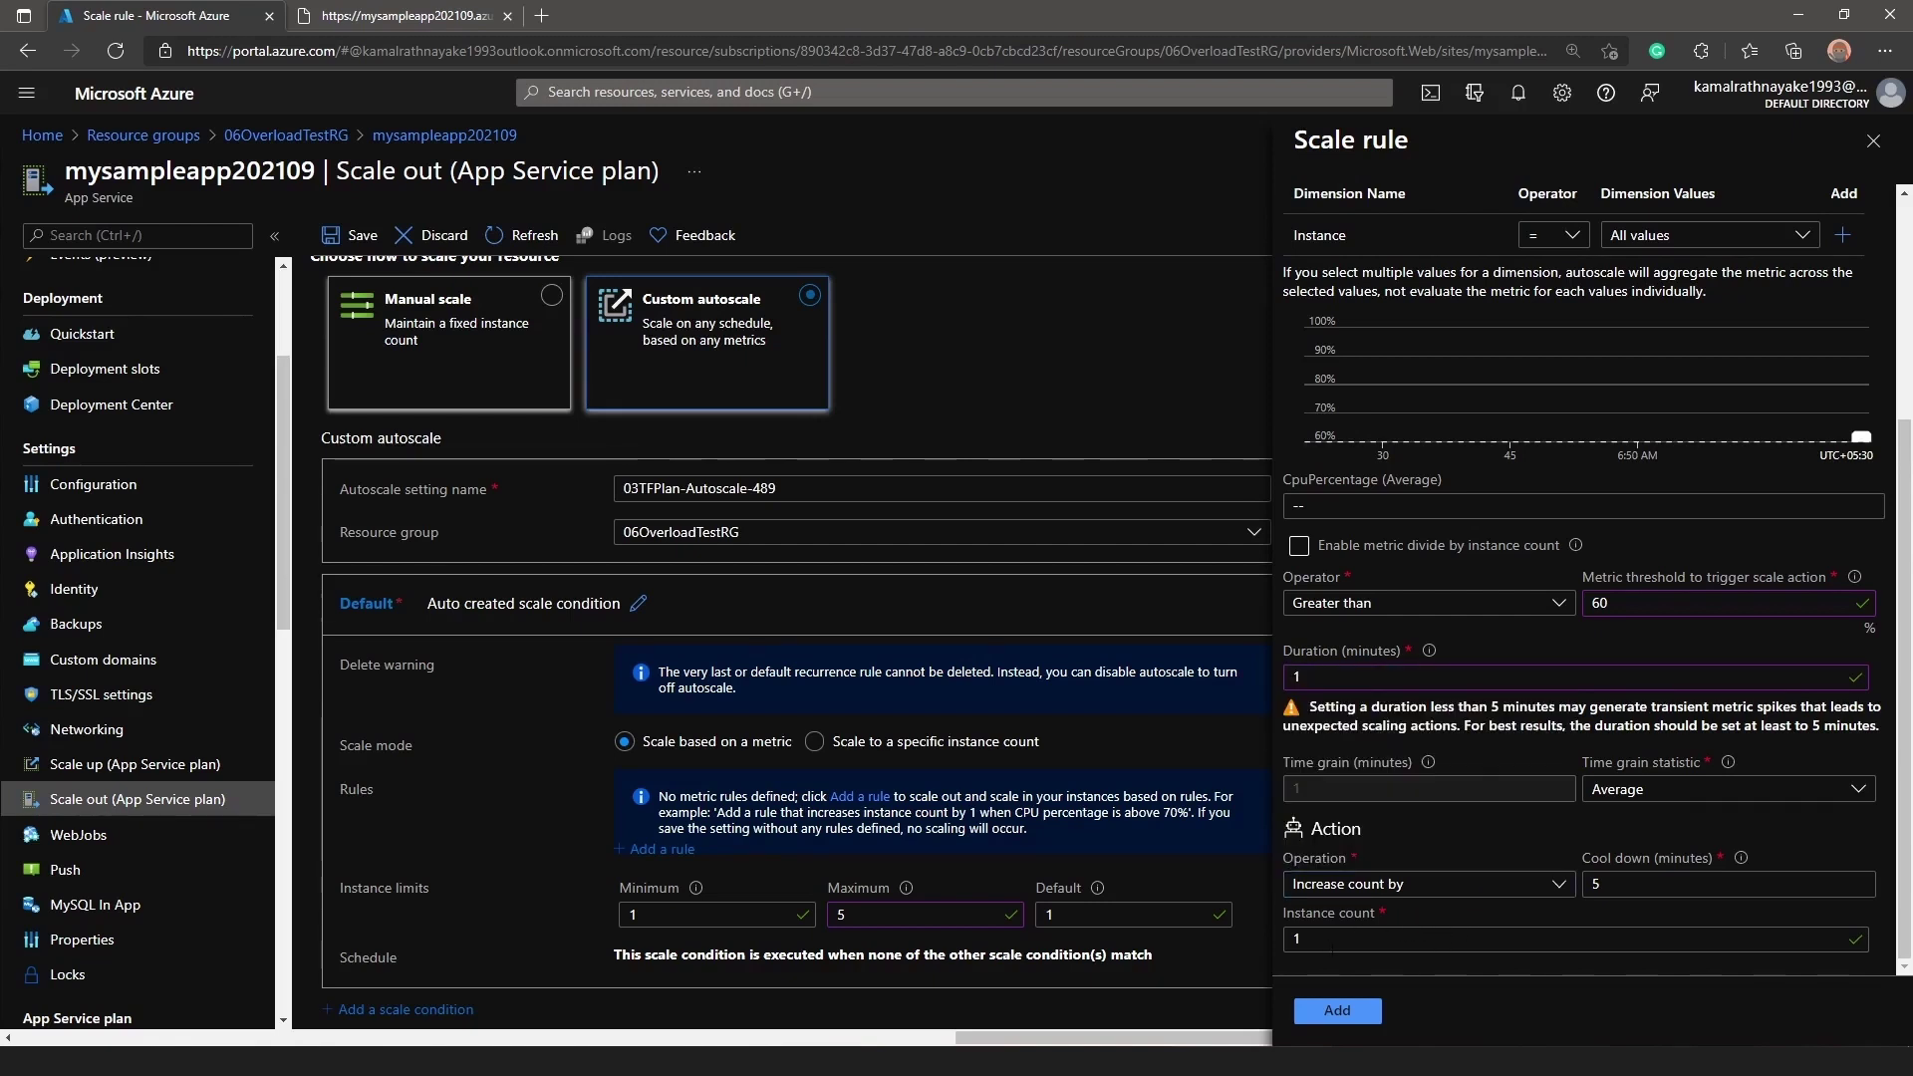
{"action": "left_click_drag", "start_coordinate": [1317, 940], "coordinate": [1260, 938]}
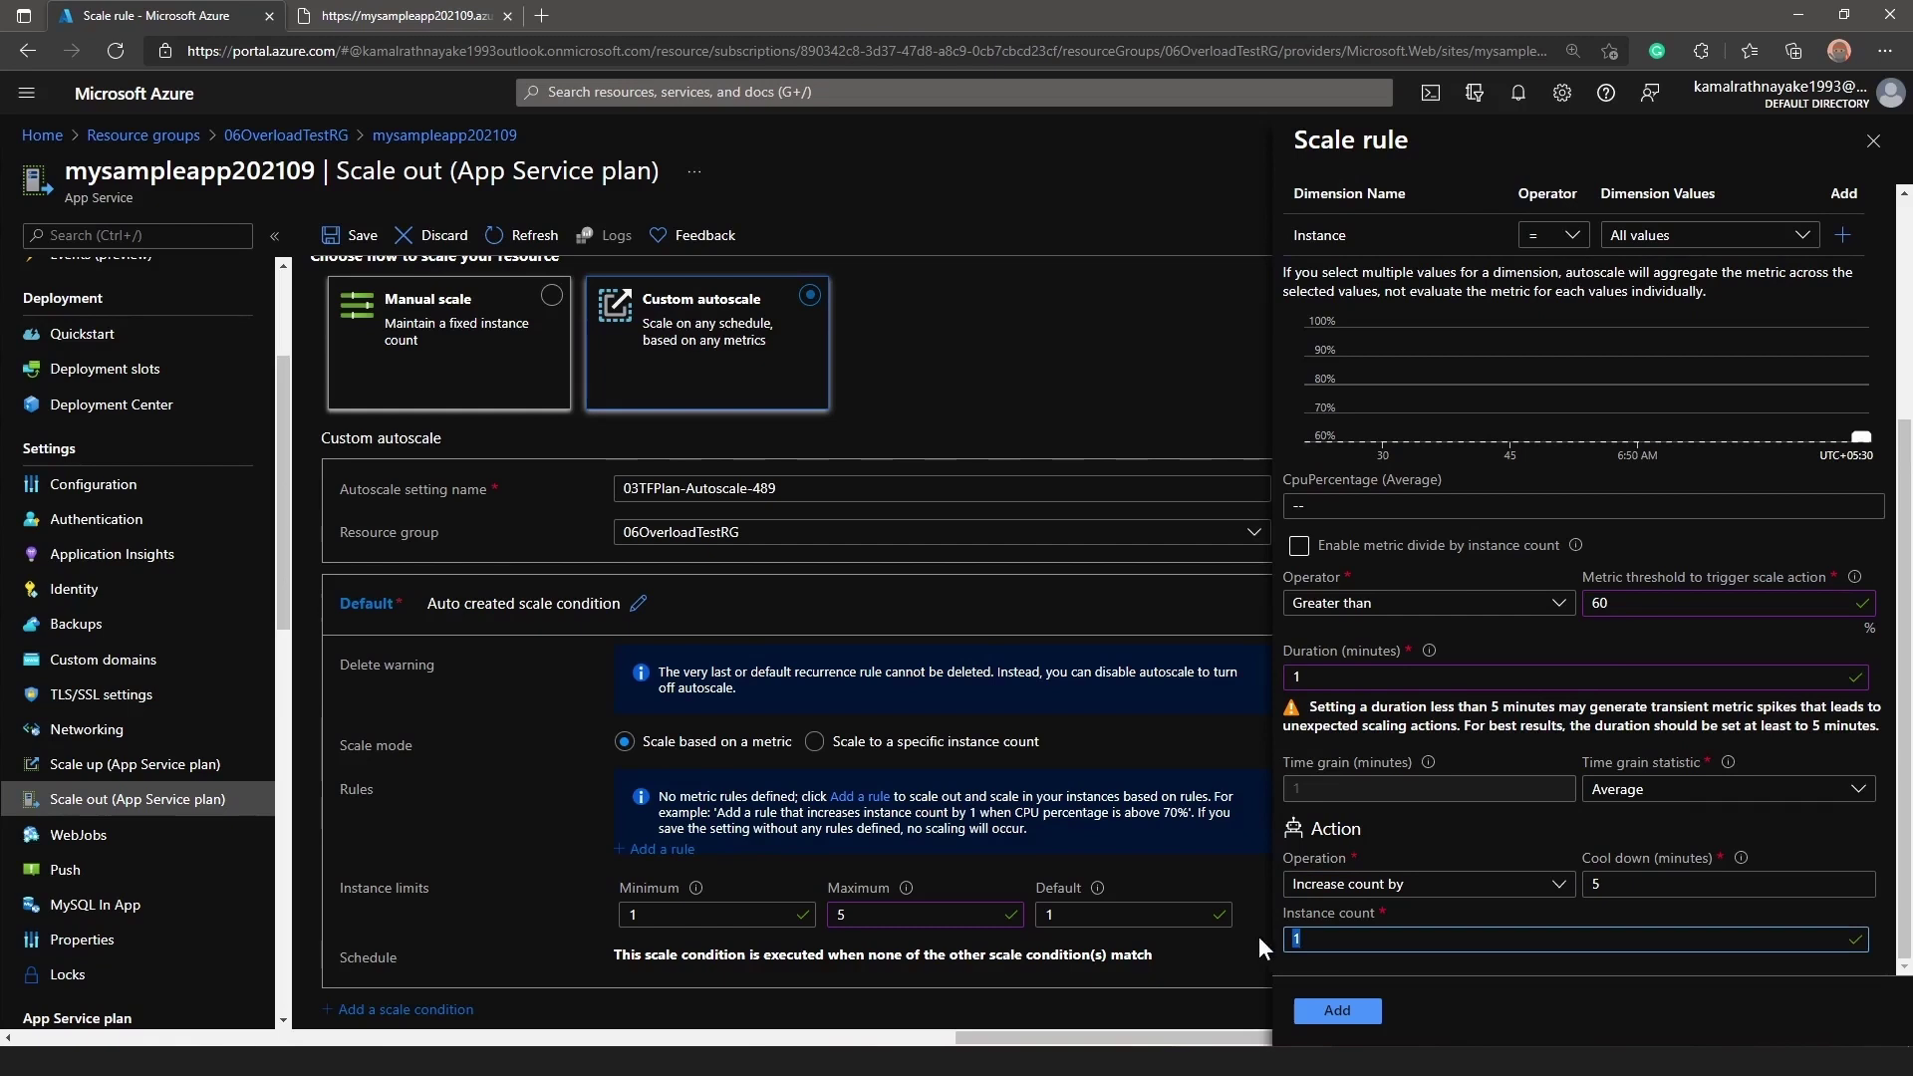
{"action": "left_click", "coordinate": [1575, 841]}
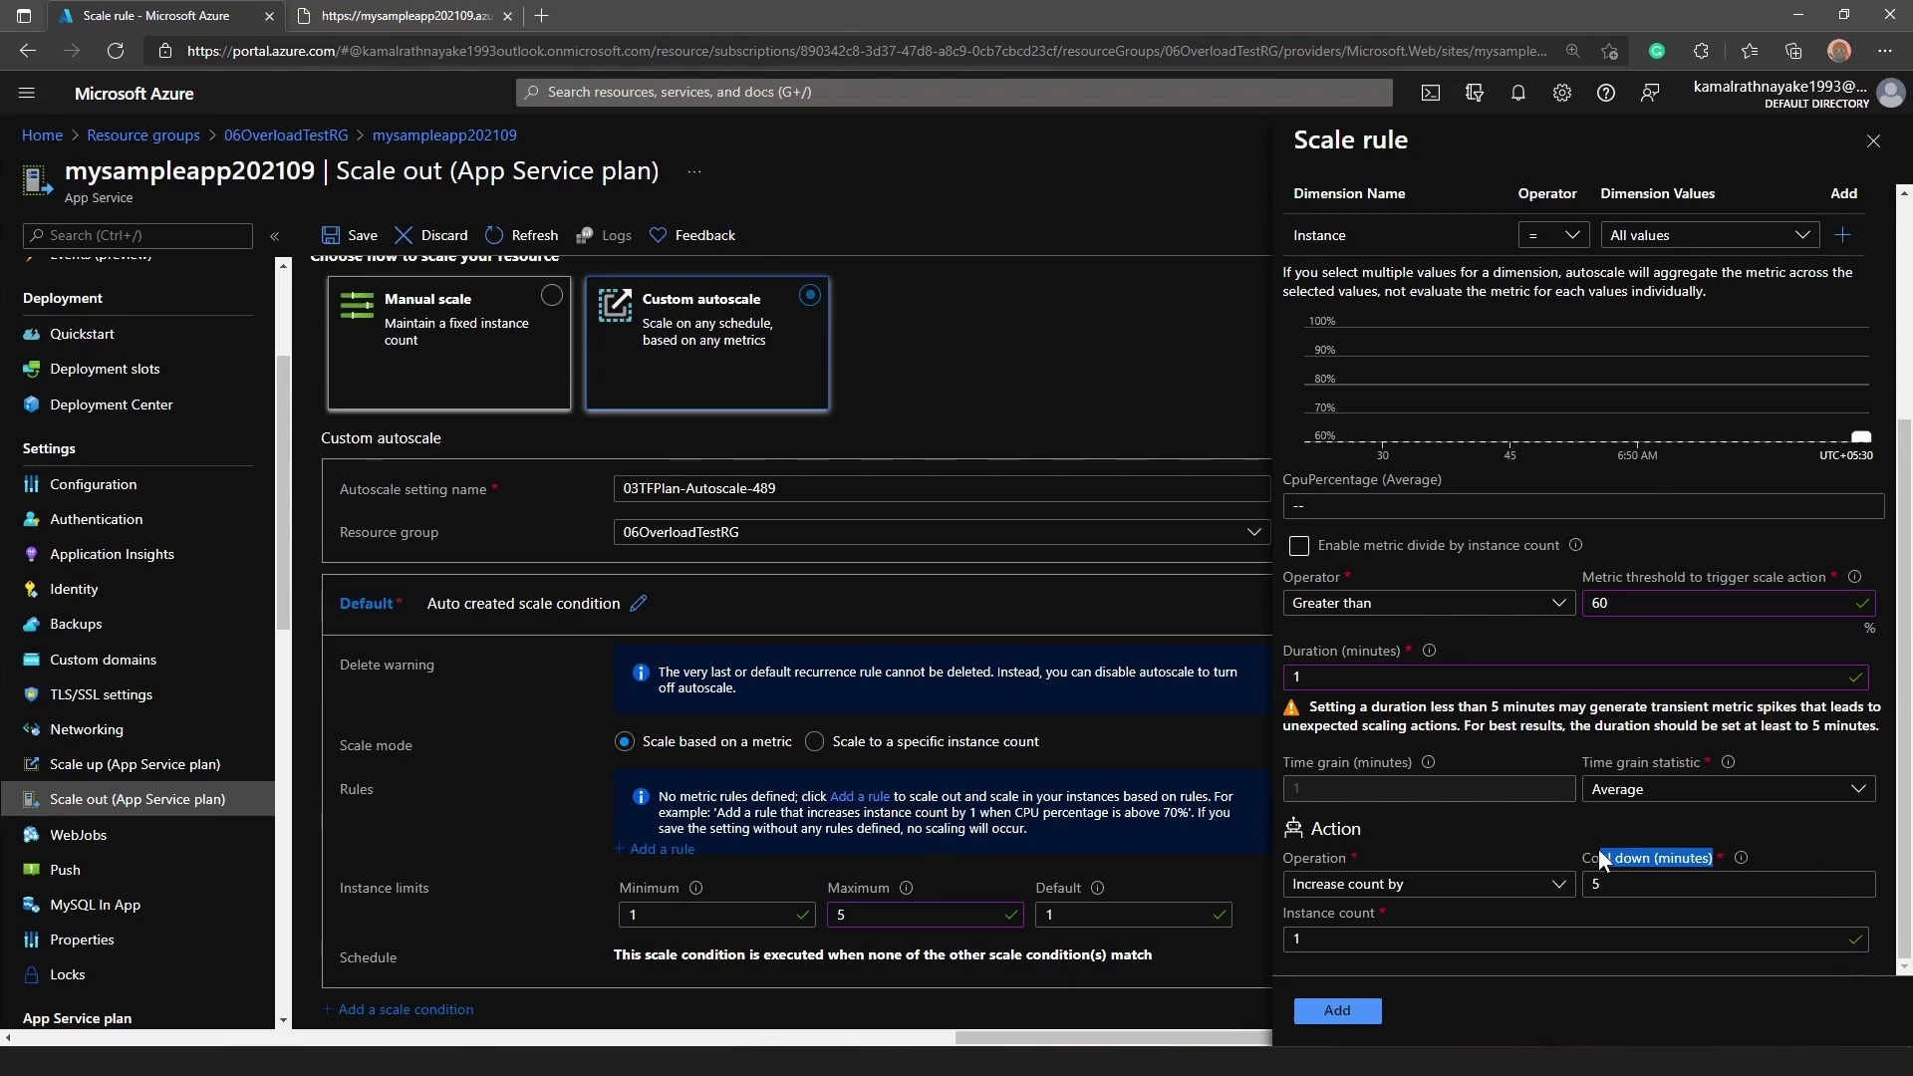
{"action": "left_click", "coordinate": [1598, 848]}
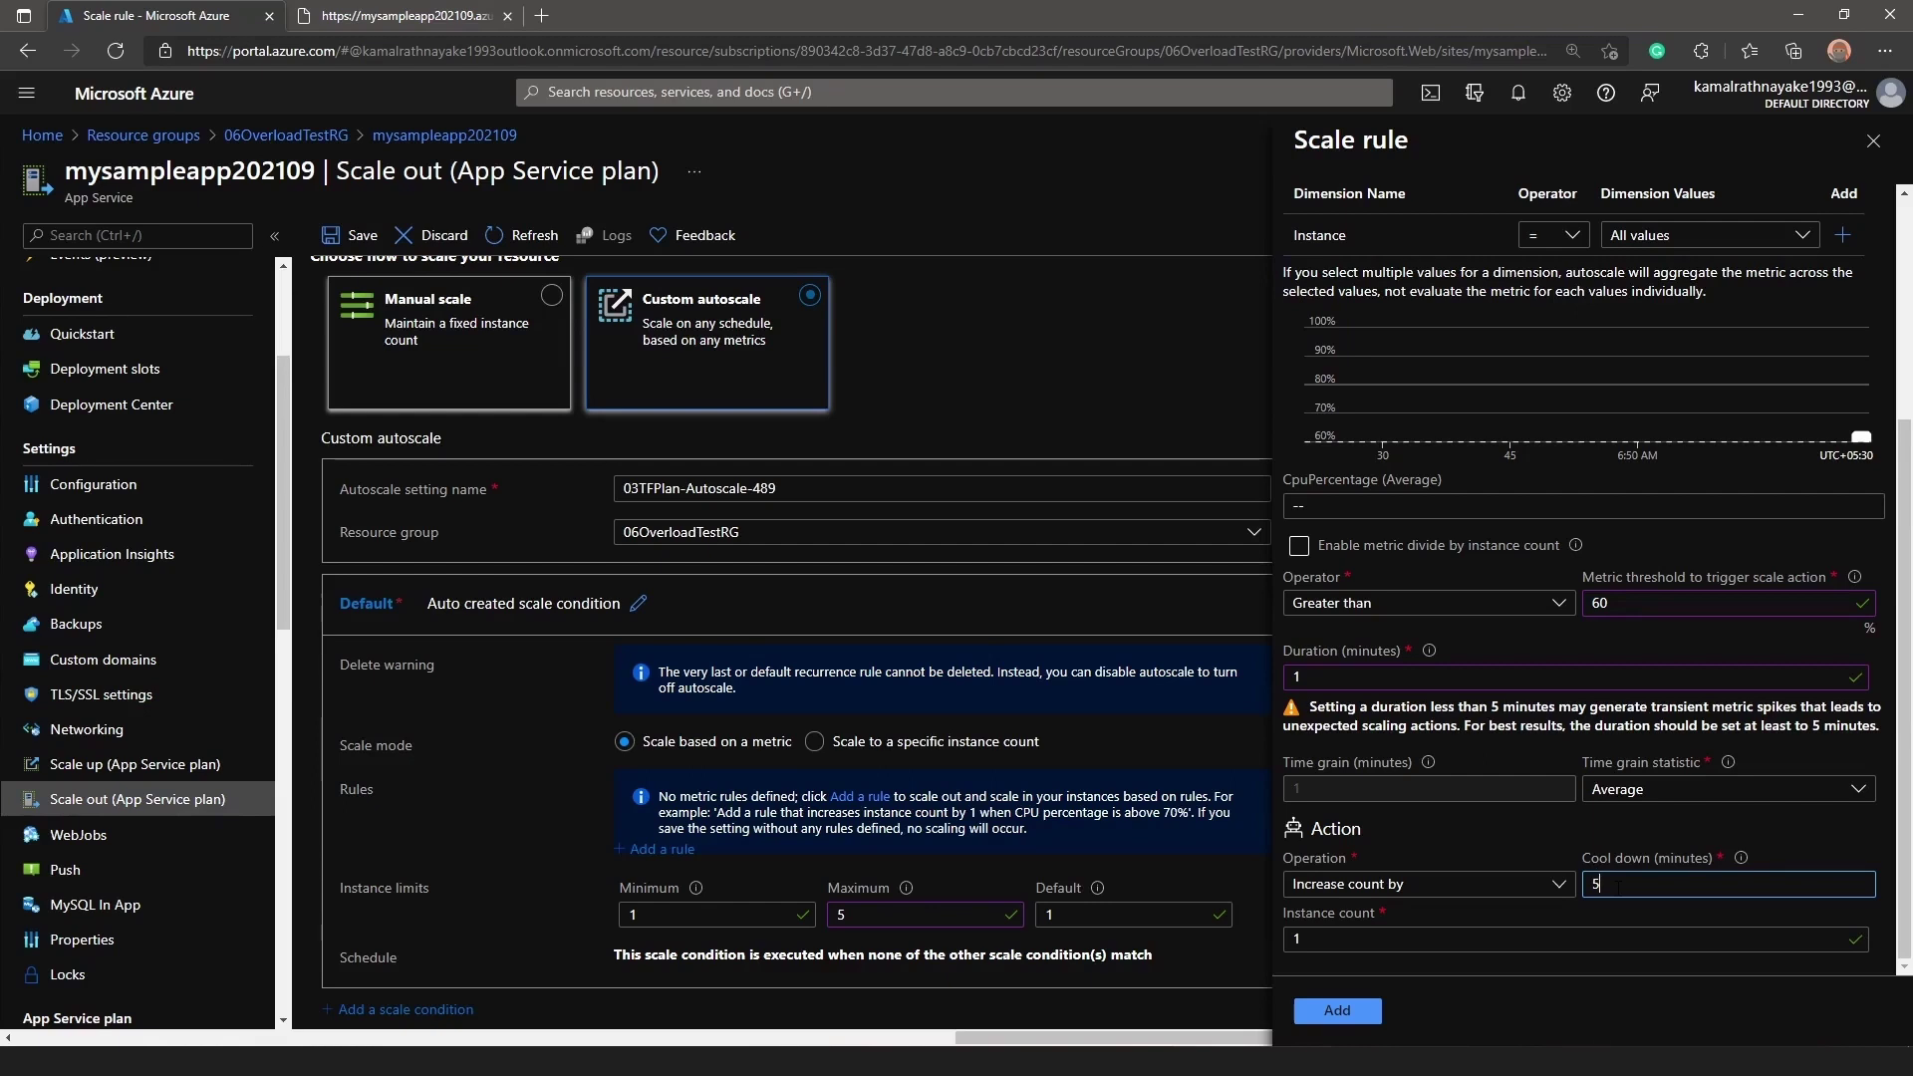
{"action": "left_click", "coordinate": [1560, 887]}
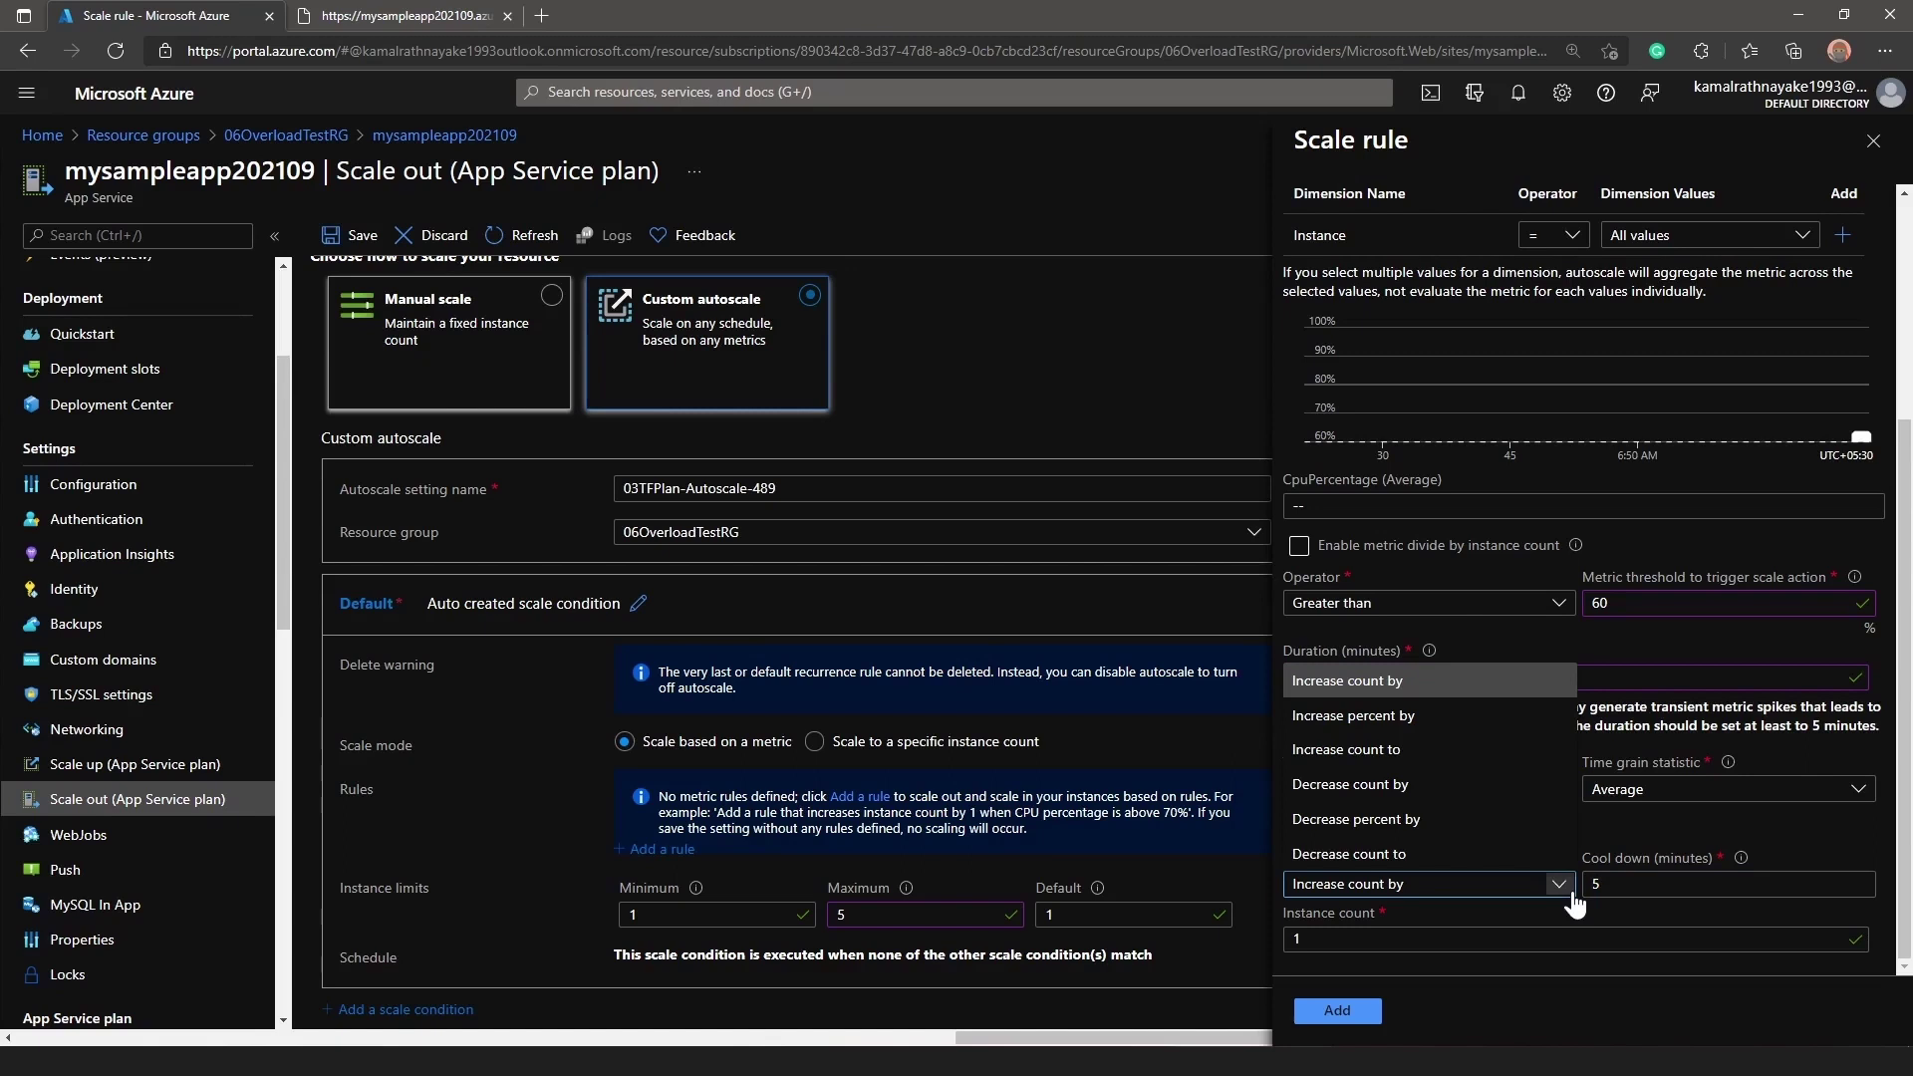
{"action": "left_click_drag", "start_coordinate": [1620, 886], "coordinate": [1552, 885]}
{"action": "type", "text": "1"}
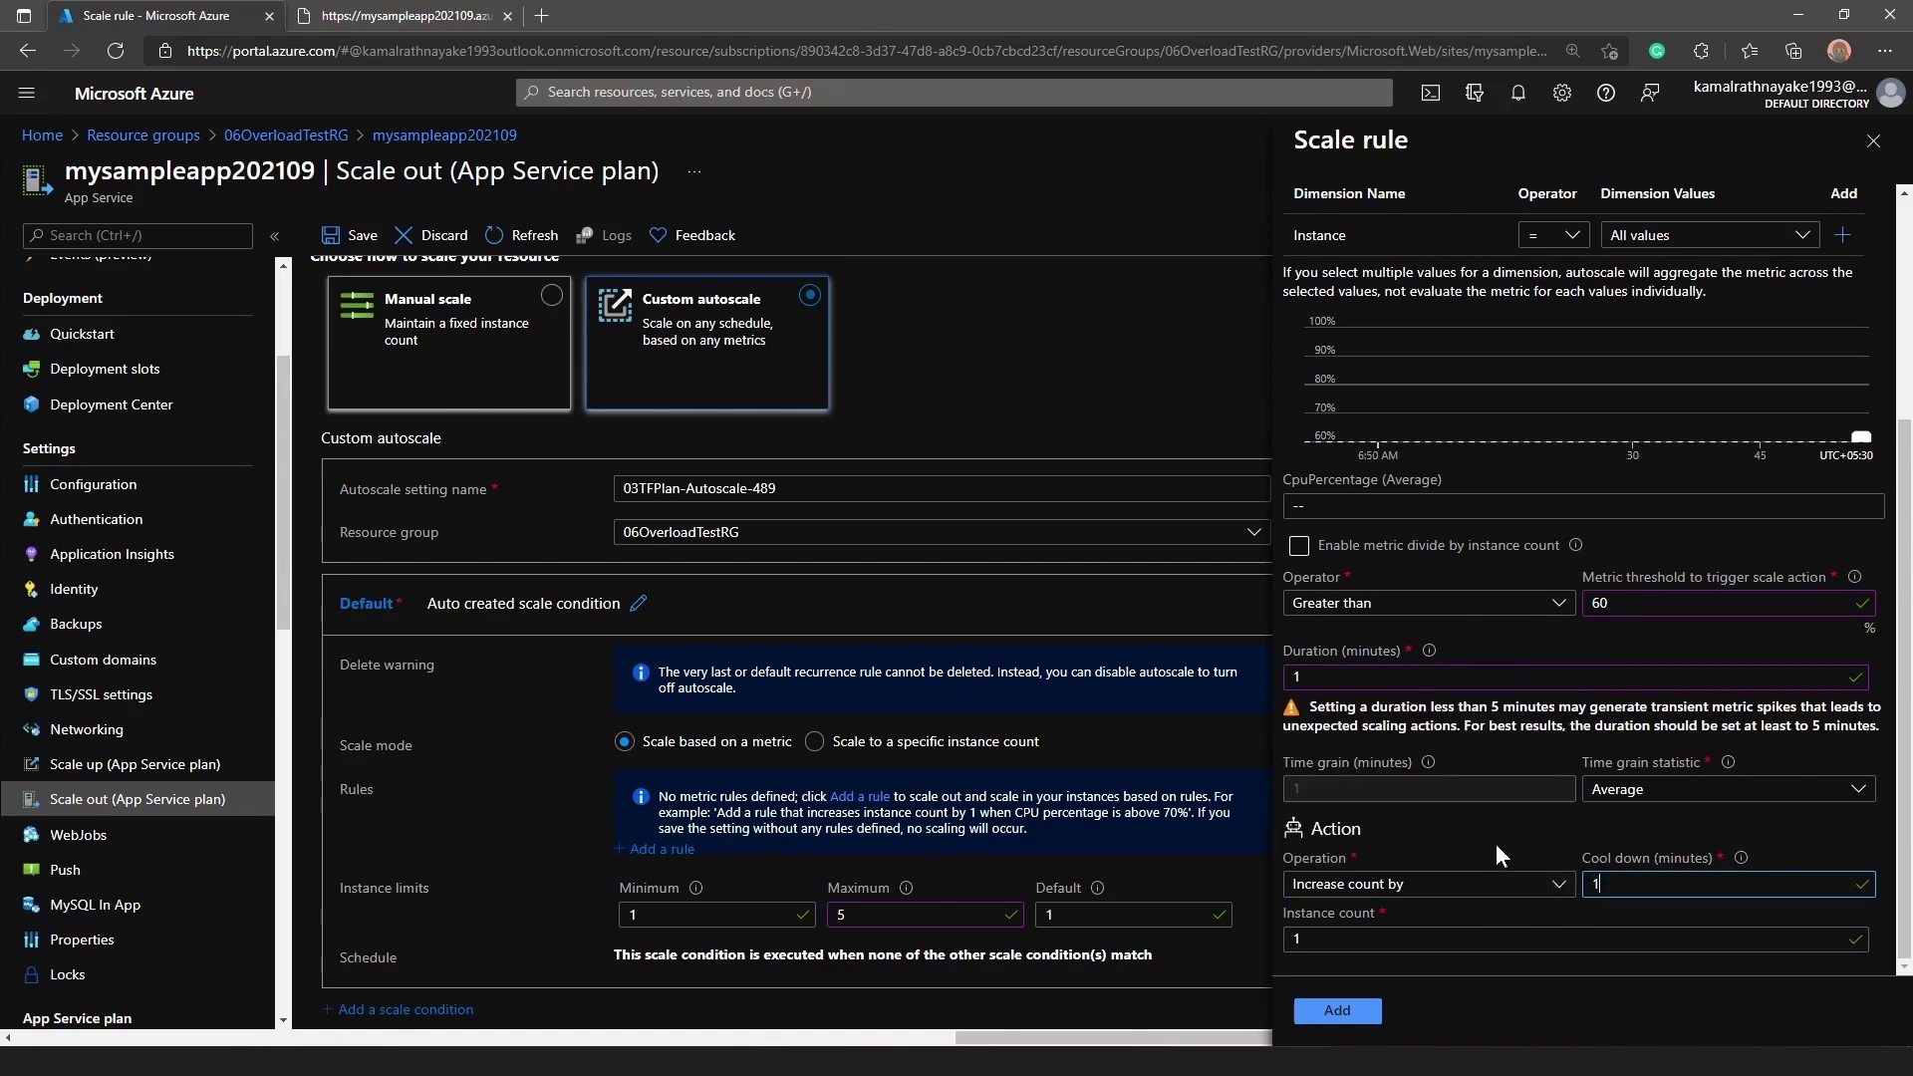
{"action": "left_click", "coordinate": [1340, 1012]}
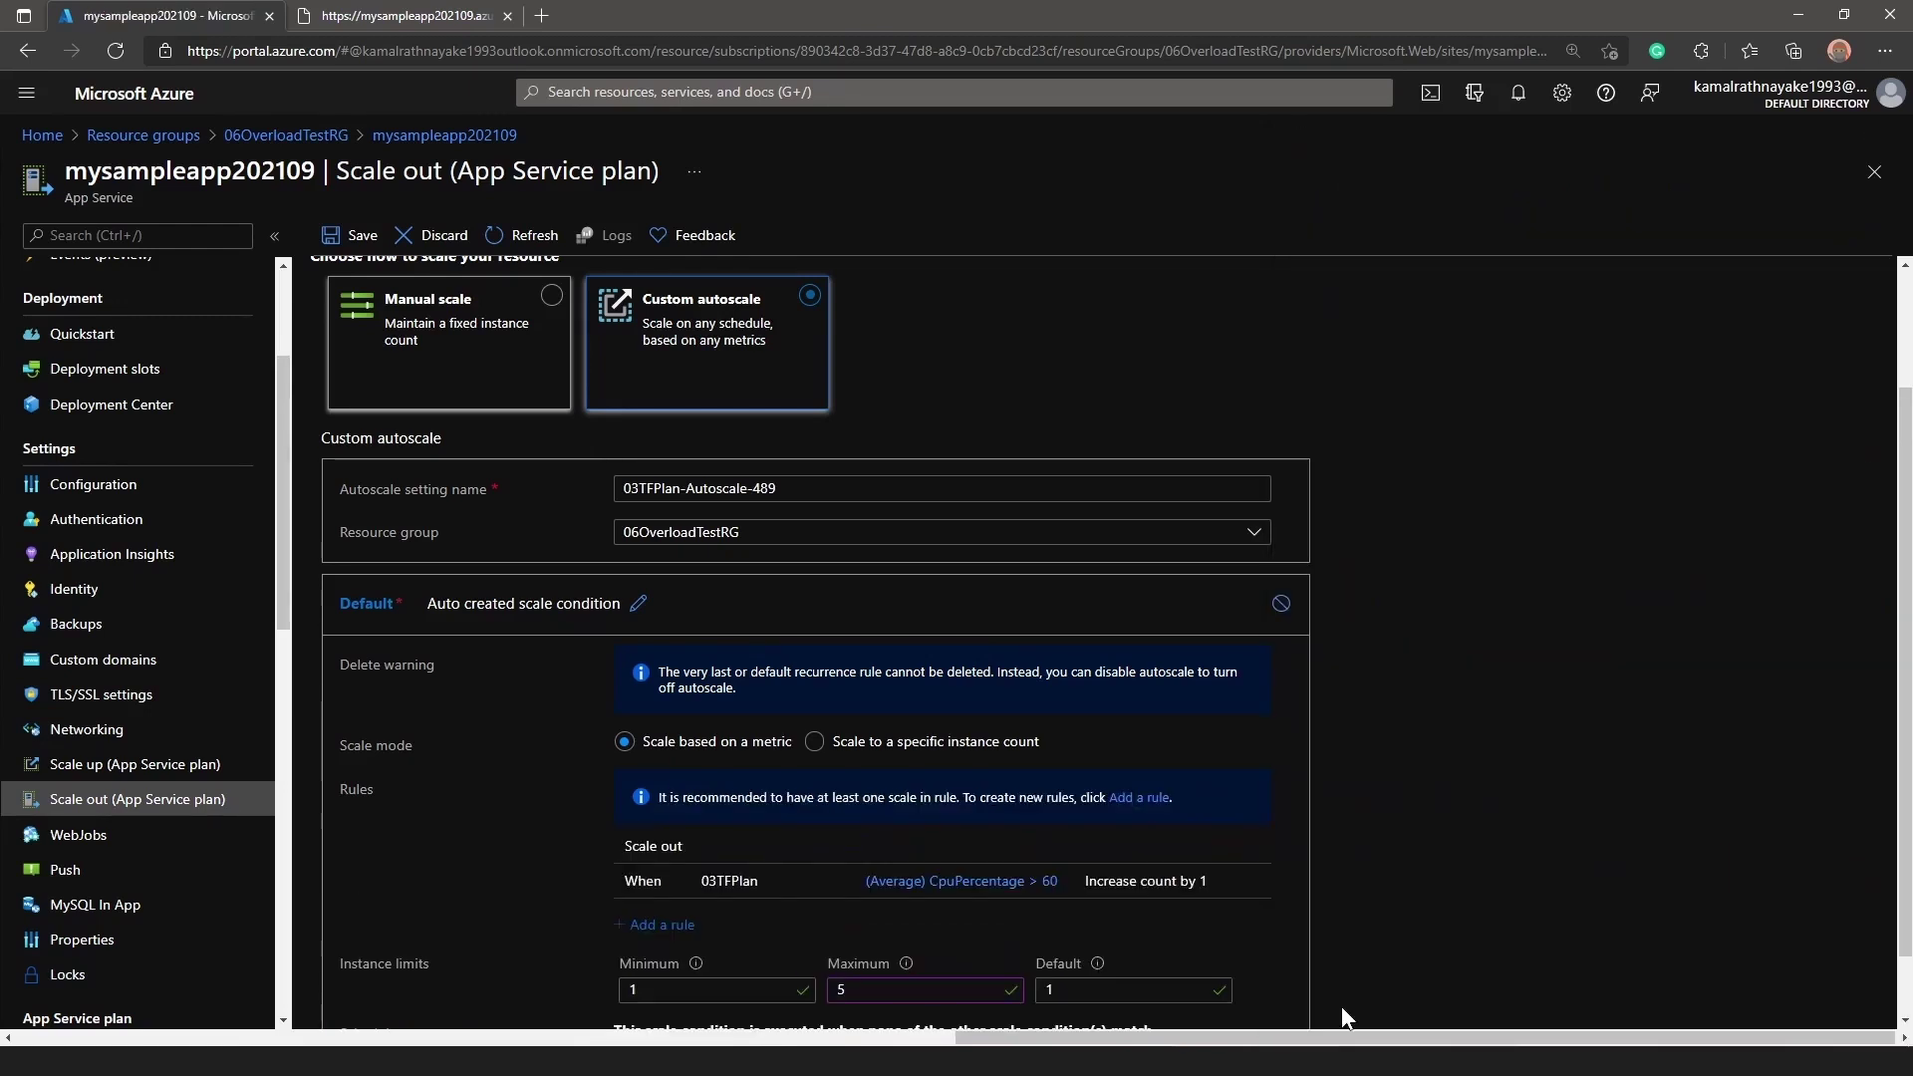
- Review the scale-out condition, save the autoscale configuration, and open the portal notifications
{"action": "scroll", "coordinate": [1467, 859], "scroll_direction": "down", "scroll_amount": 1}
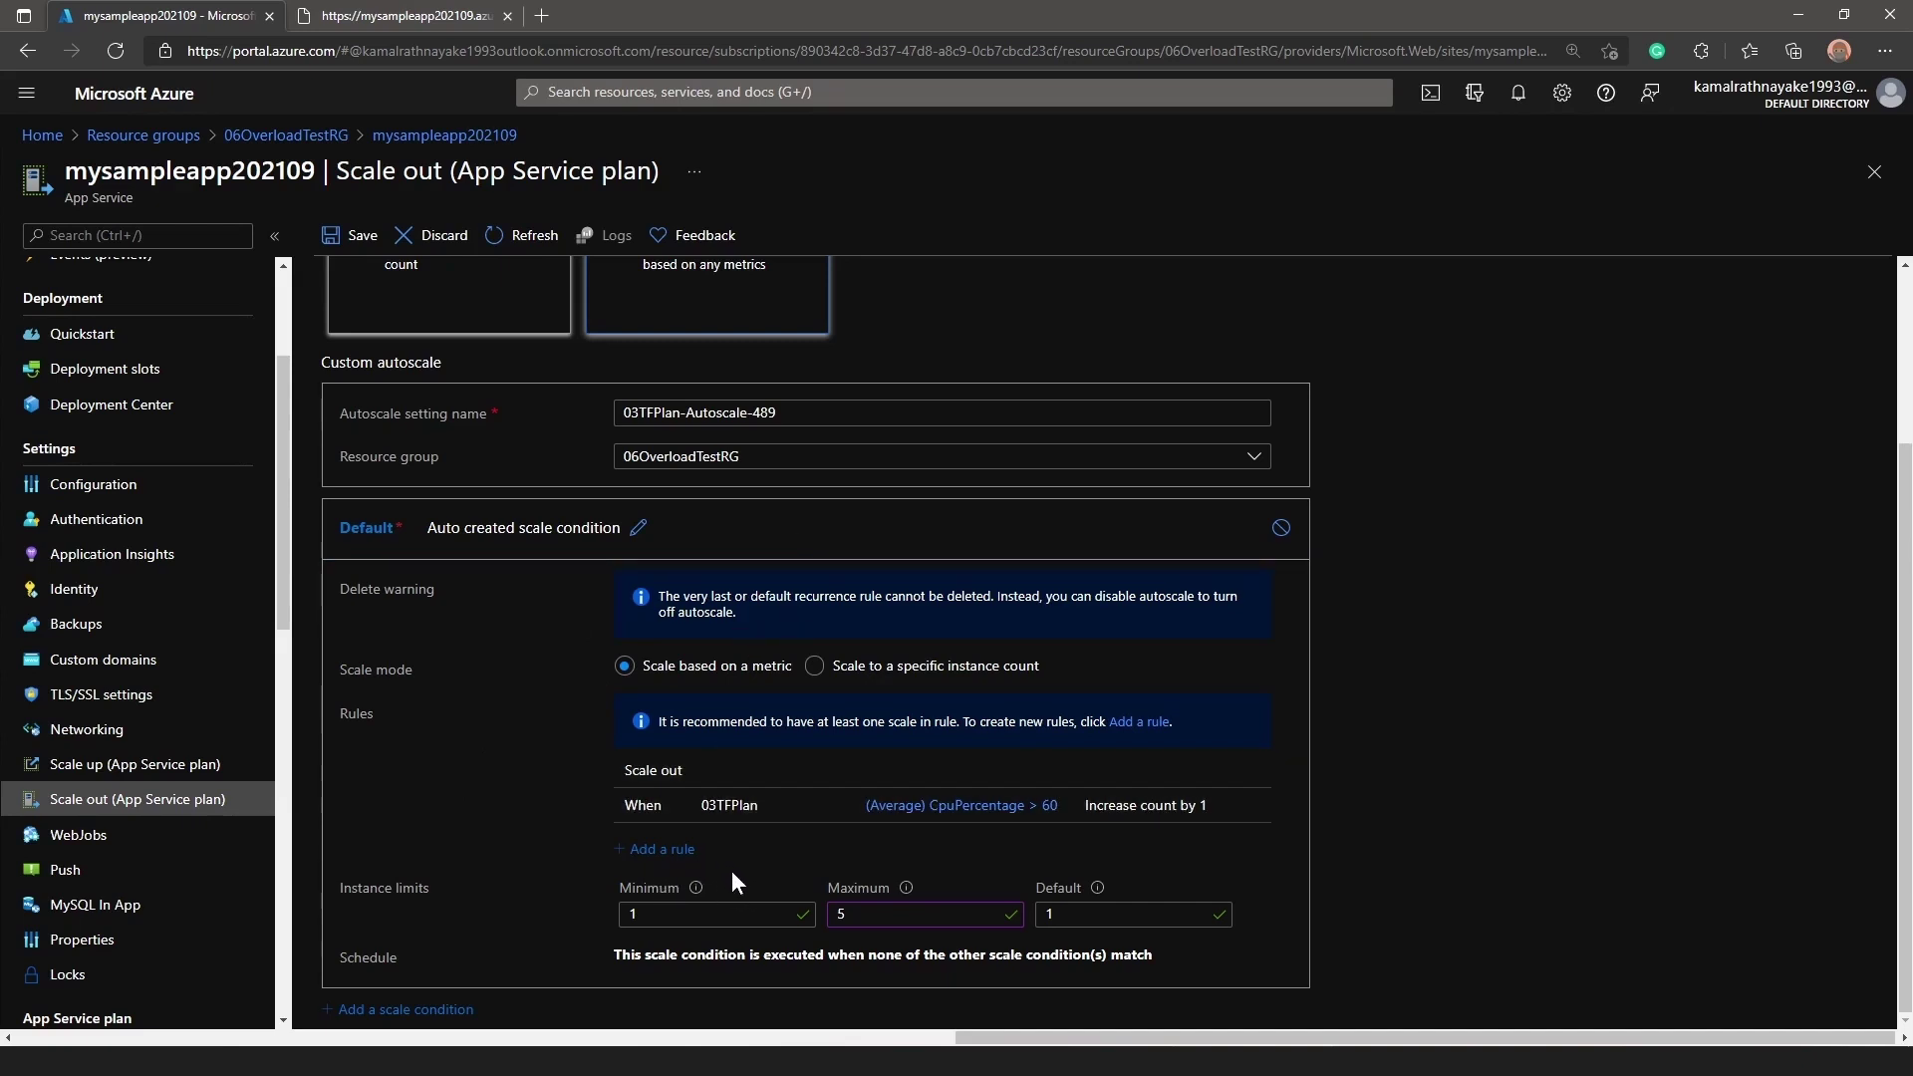
{"action": "scroll", "coordinate": [763, 709], "scroll_direction": "up", "scroll_amount": 2}
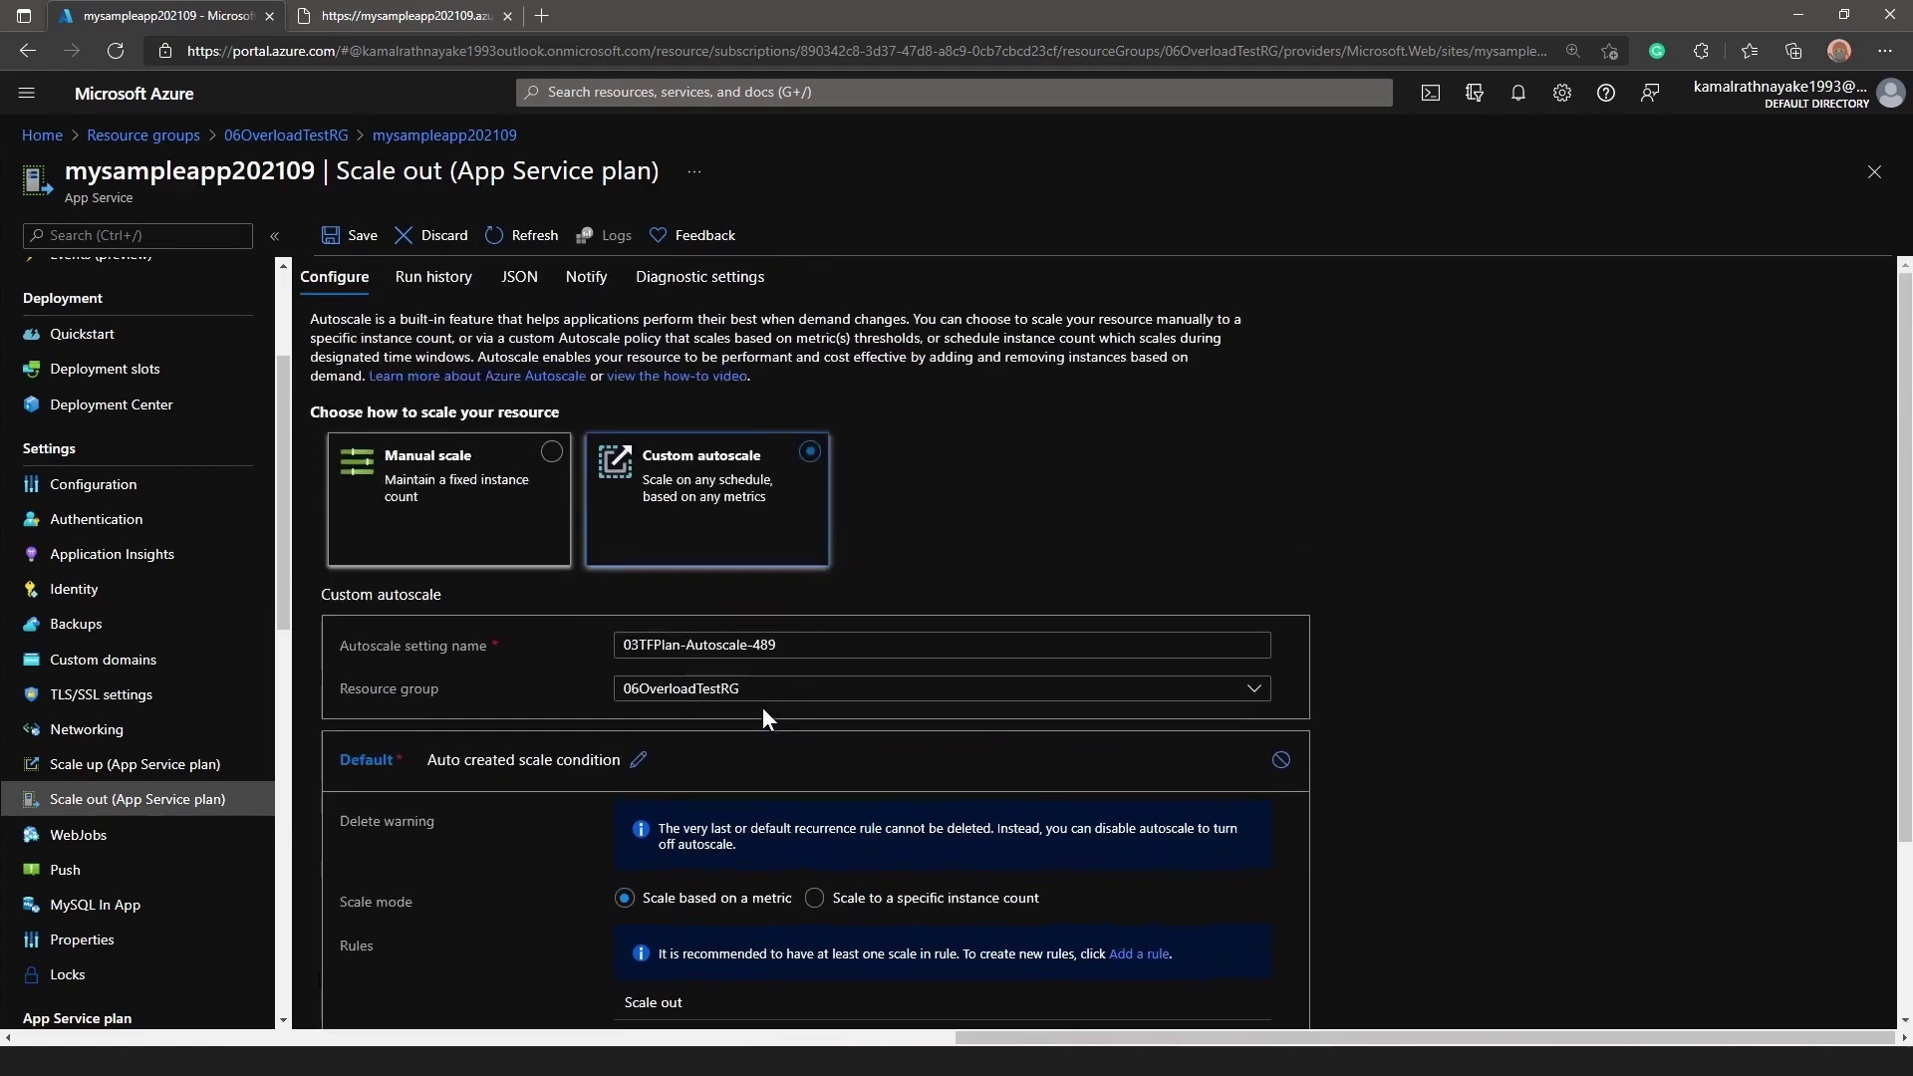
{"action": "scroll", "coordinate": [763, 707], "scroll_direction": "down", "scroll_amount": 2}
{"action": "scroll", "coordinate": [308, 329], "scroll_direction": "up", "scroll_amount": 2}
{"action": "left_click", "coordinate": [350, 235]}
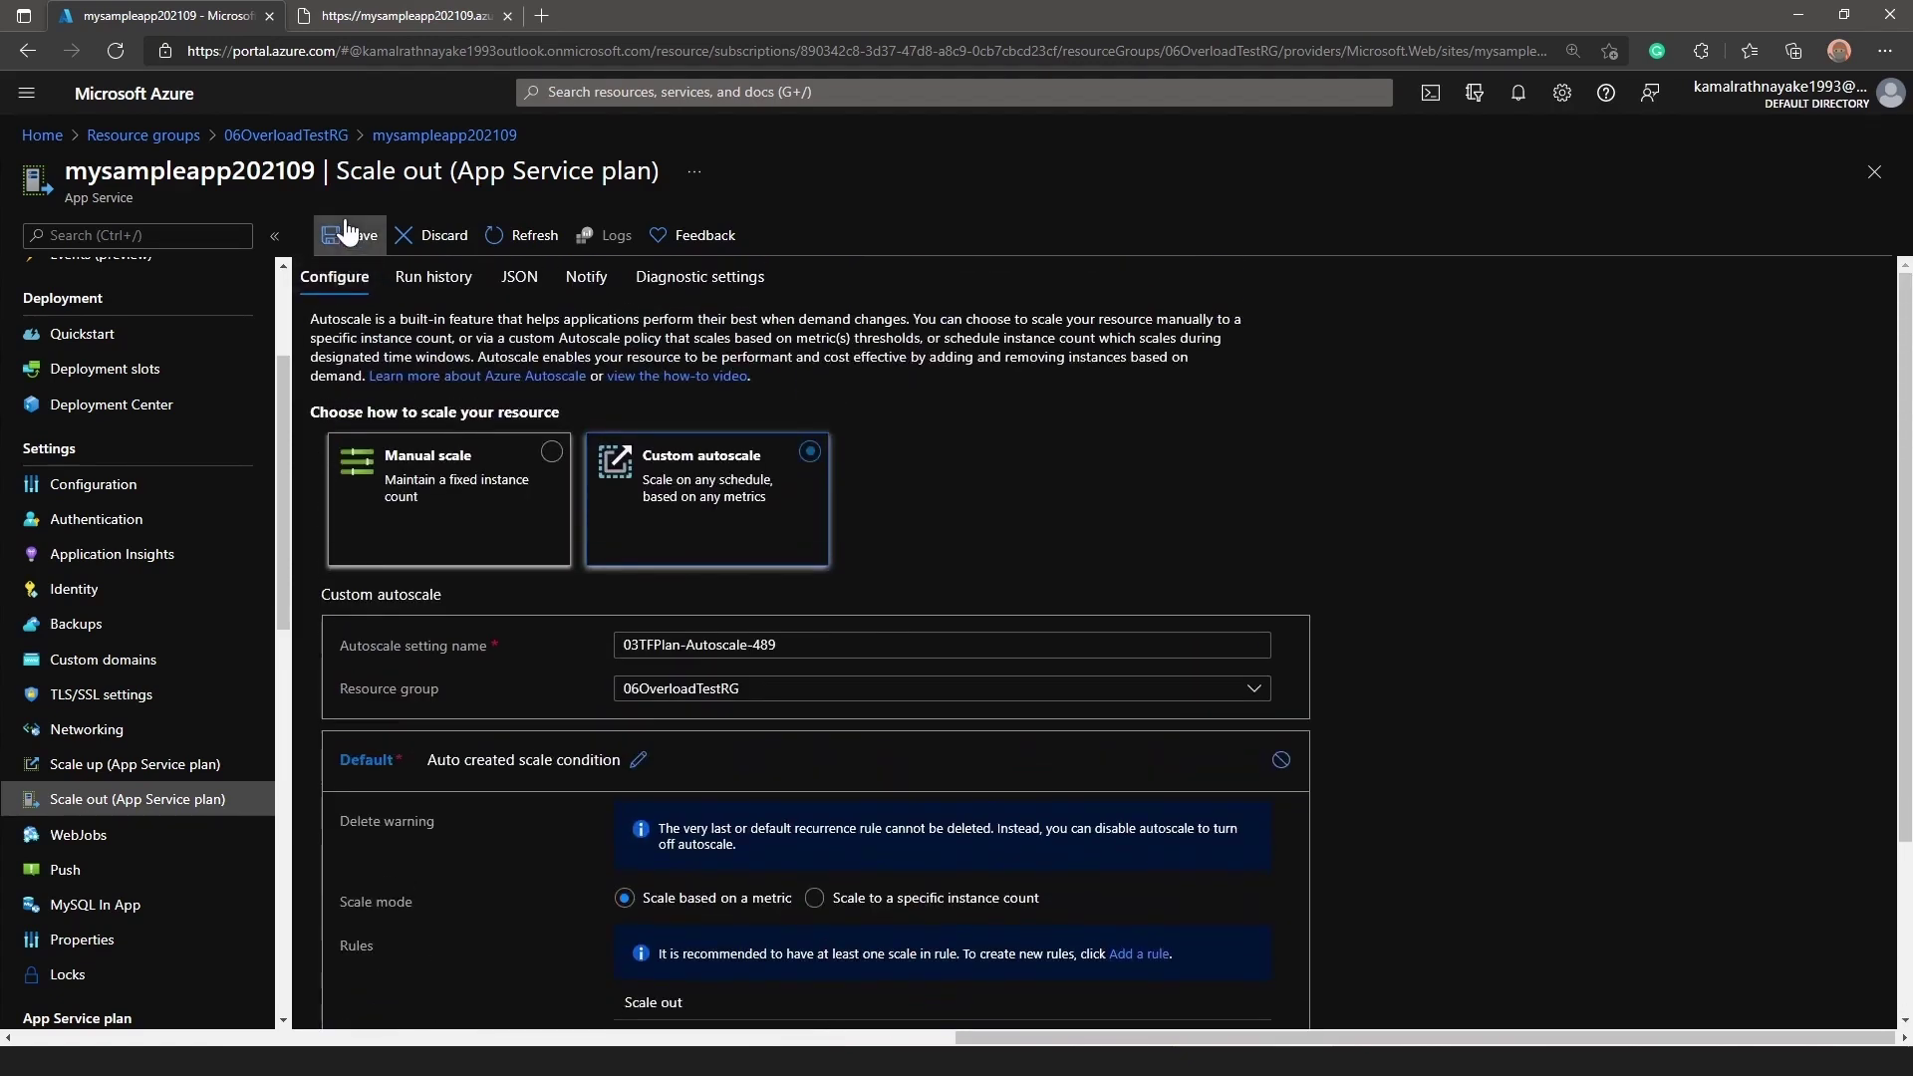
{"action": "left_click", "coordinate": [1518, 95]}
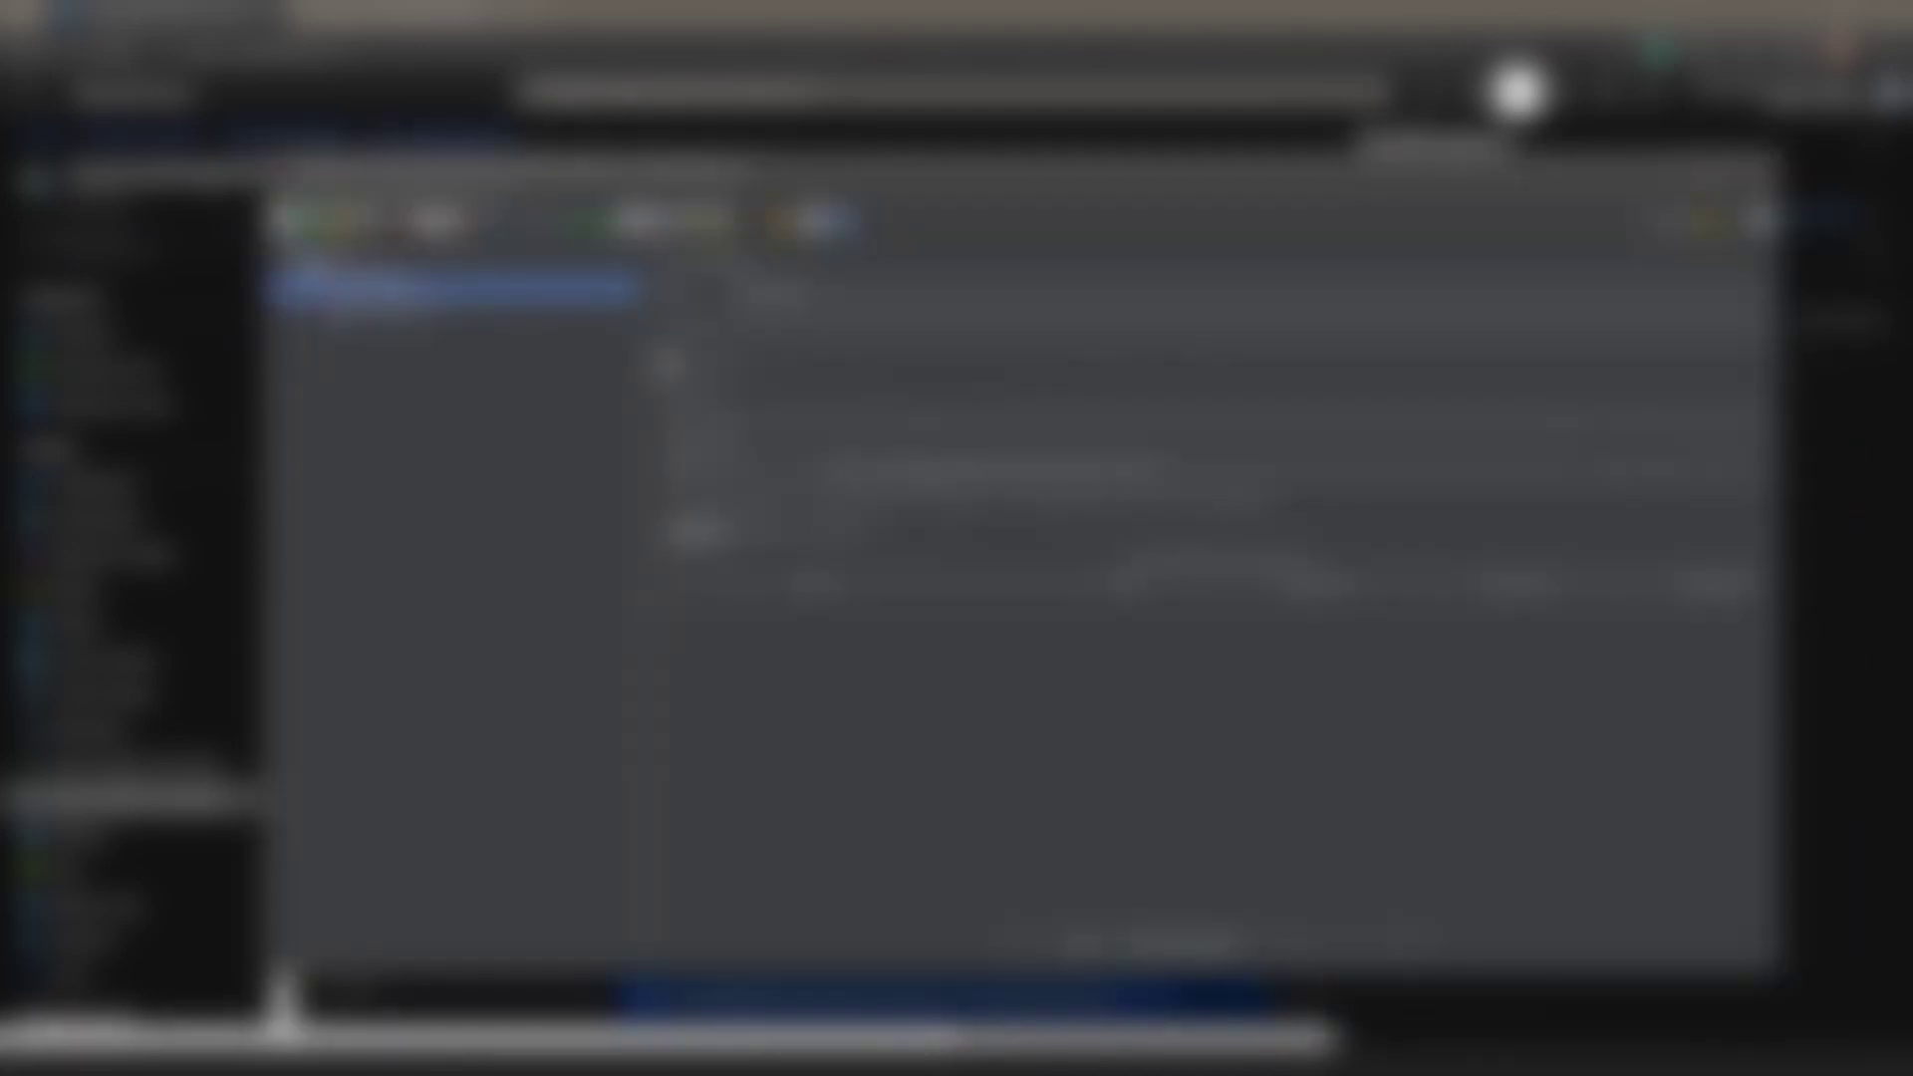
- Switch to the sample.jmx test plan in Apache JMeter and examine the HTTP Request's method and path
{"action": "left_click_drag", "start_coordinate": [646, 170], "coordinate": [698, 165]}
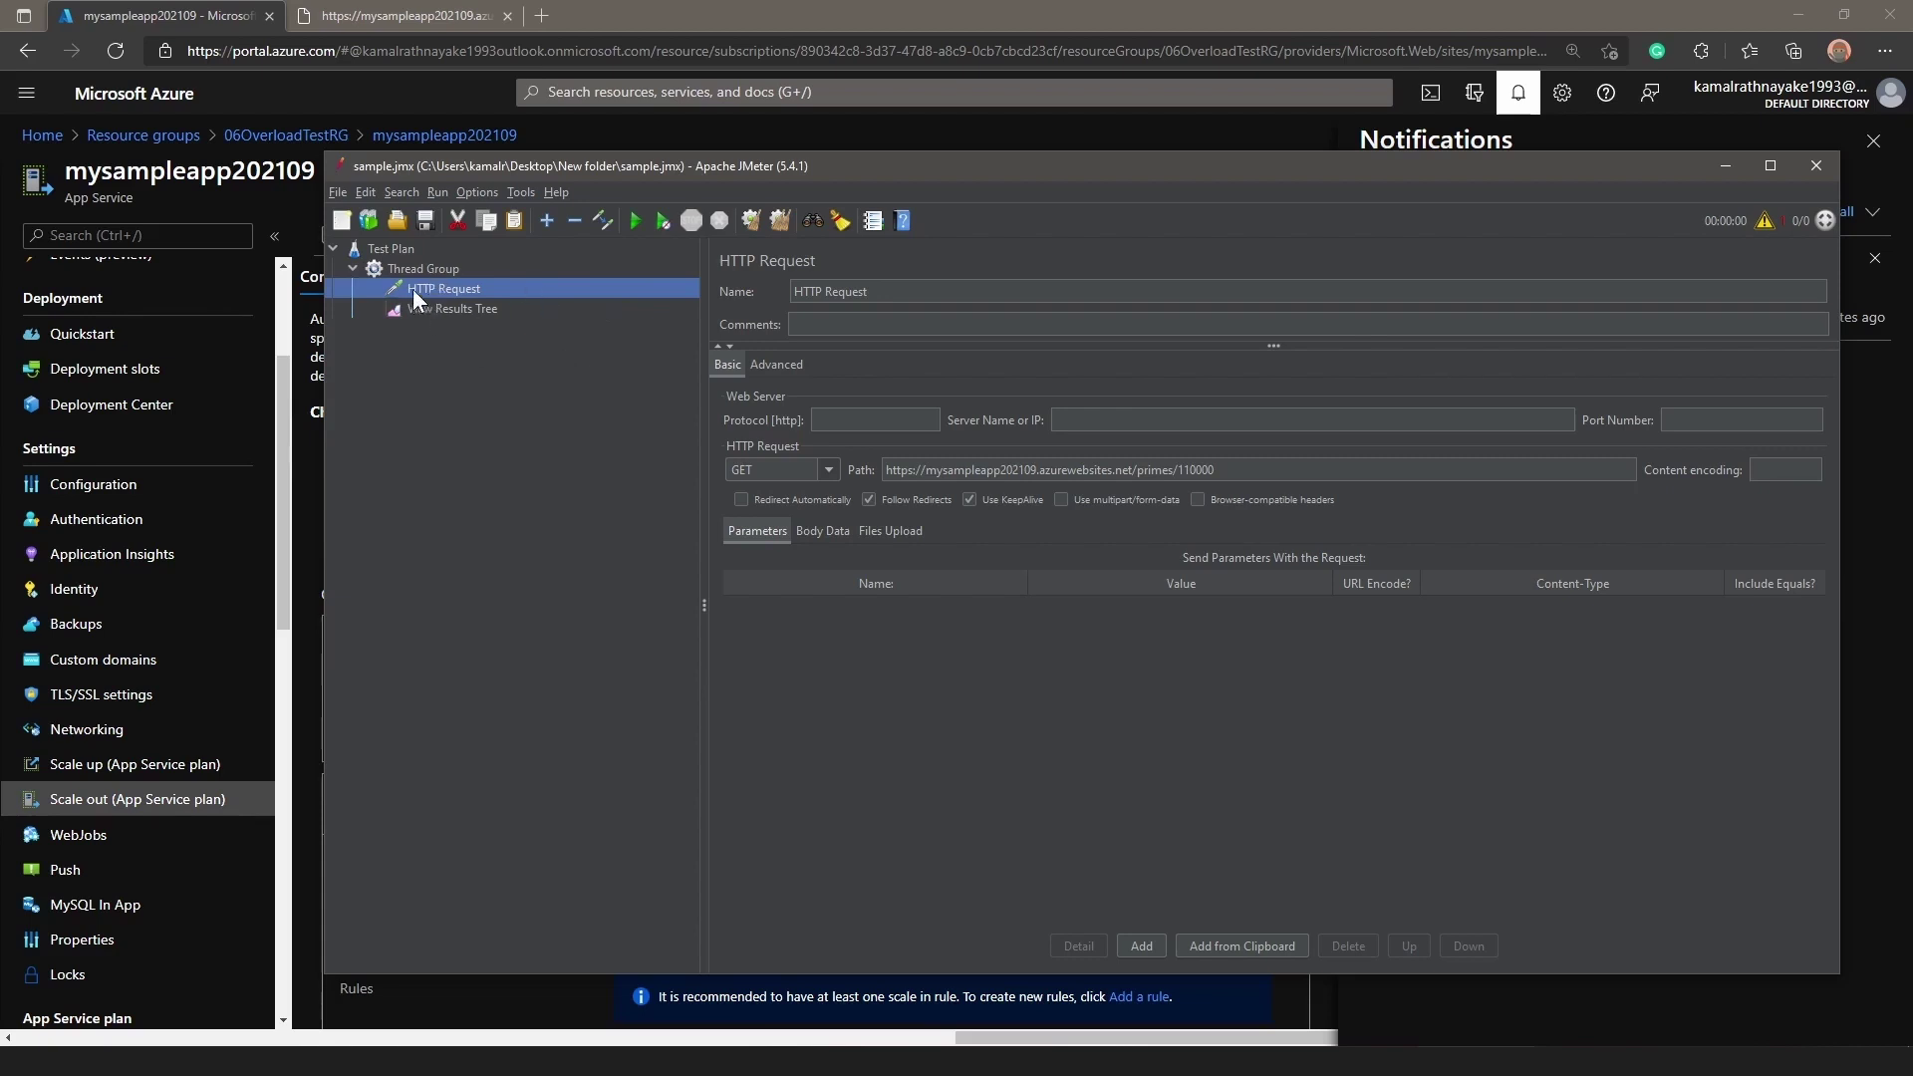
{"action": "left_click_drag", "start_coordinate": [974, 469], "coordinate": [1034, 464]}
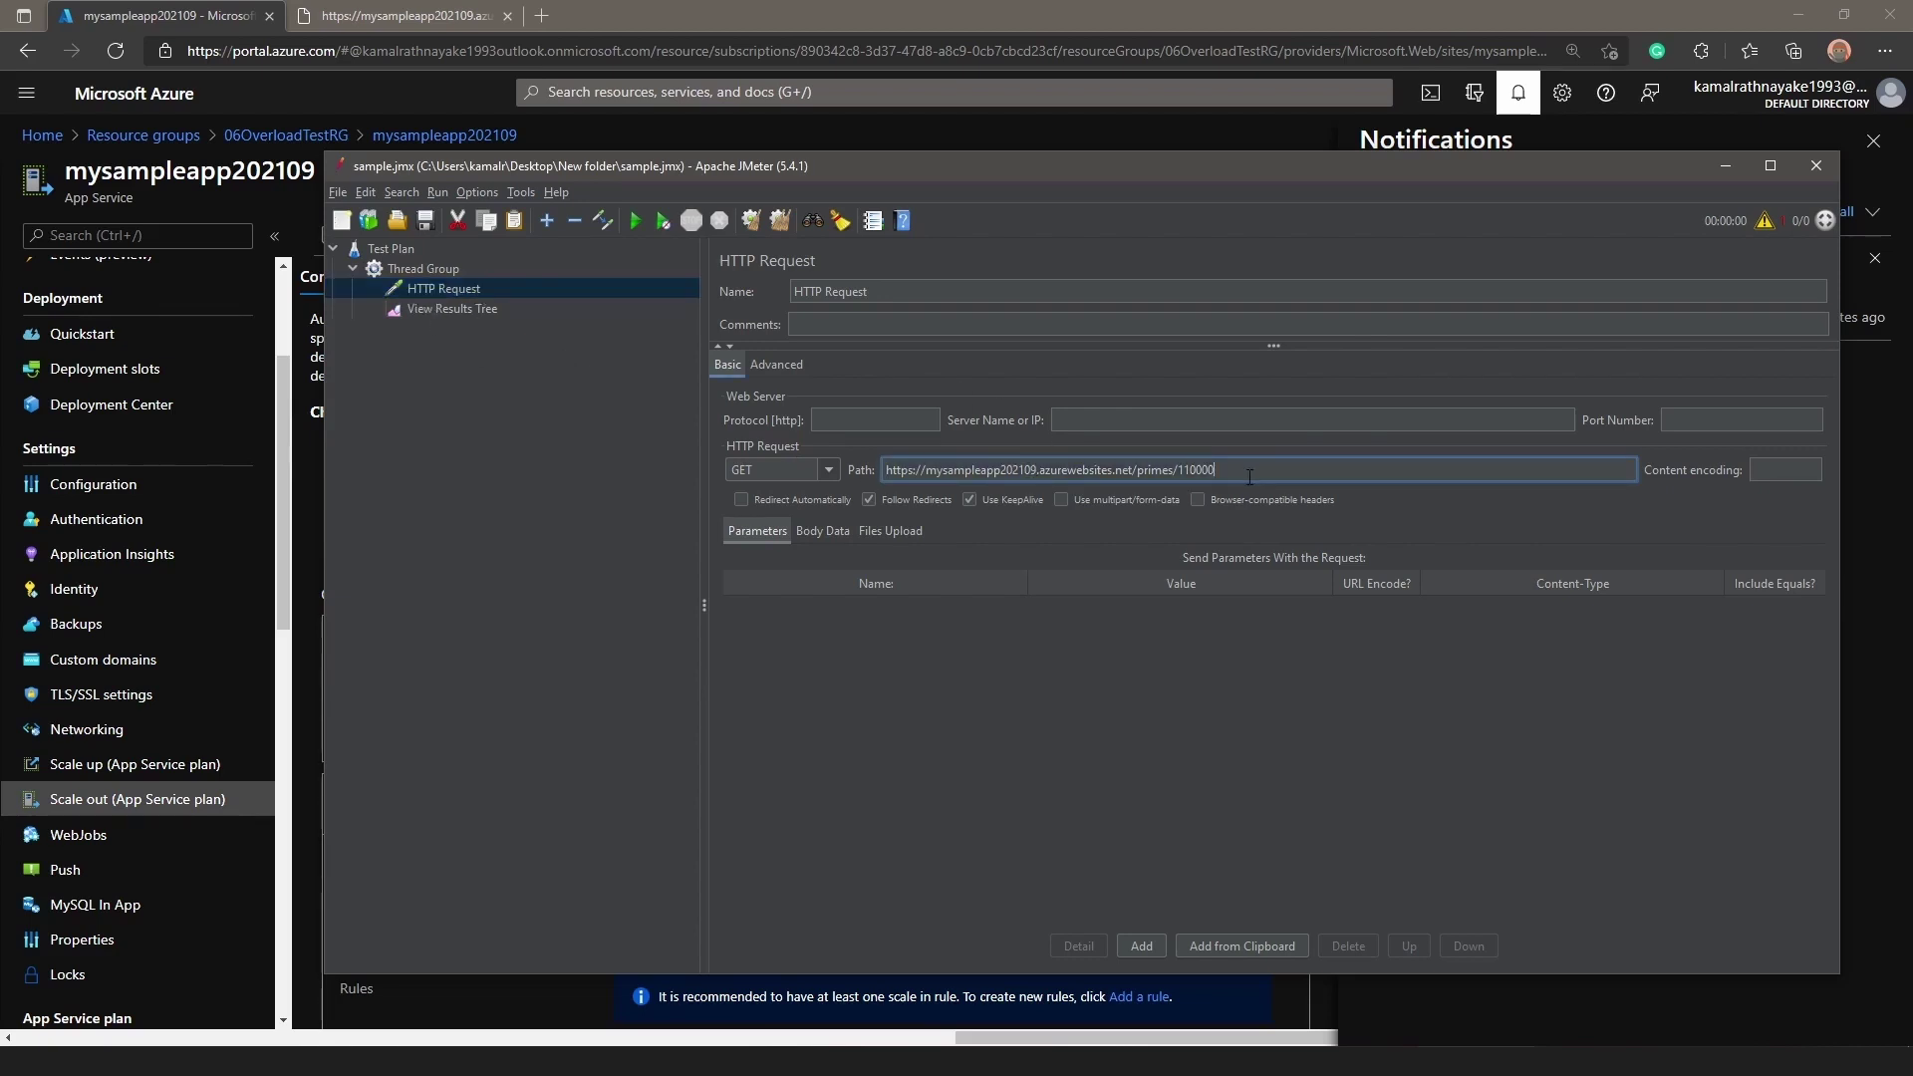
{"action": "left_click_drag", "start_coordinate": [1249, 476], "coordinate": [829, 459]}
- Set the Thread Group's ramp-up period to 900 seconds and its number of threads to 500
{"action": "left_click", "coordinate": [418, 274]}
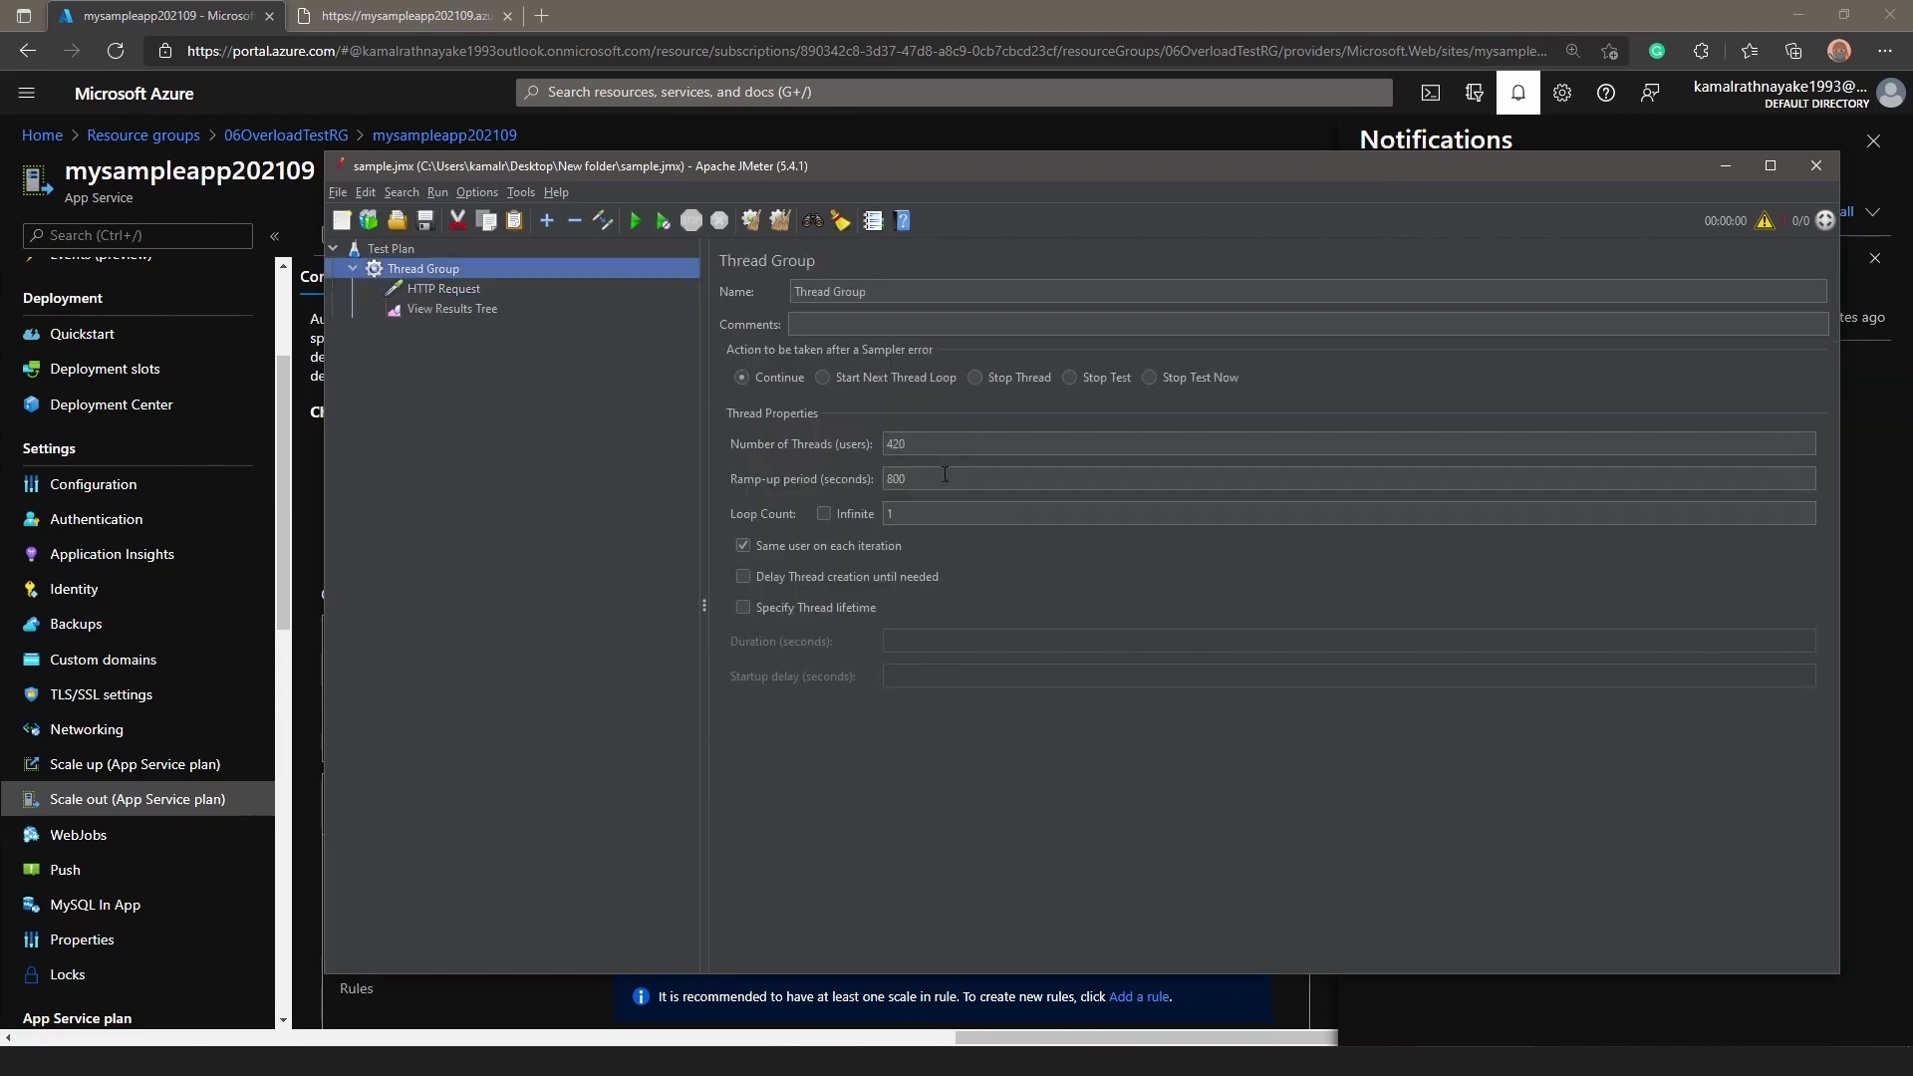
{"action": "left_click", "coordinate": [884, 478]}
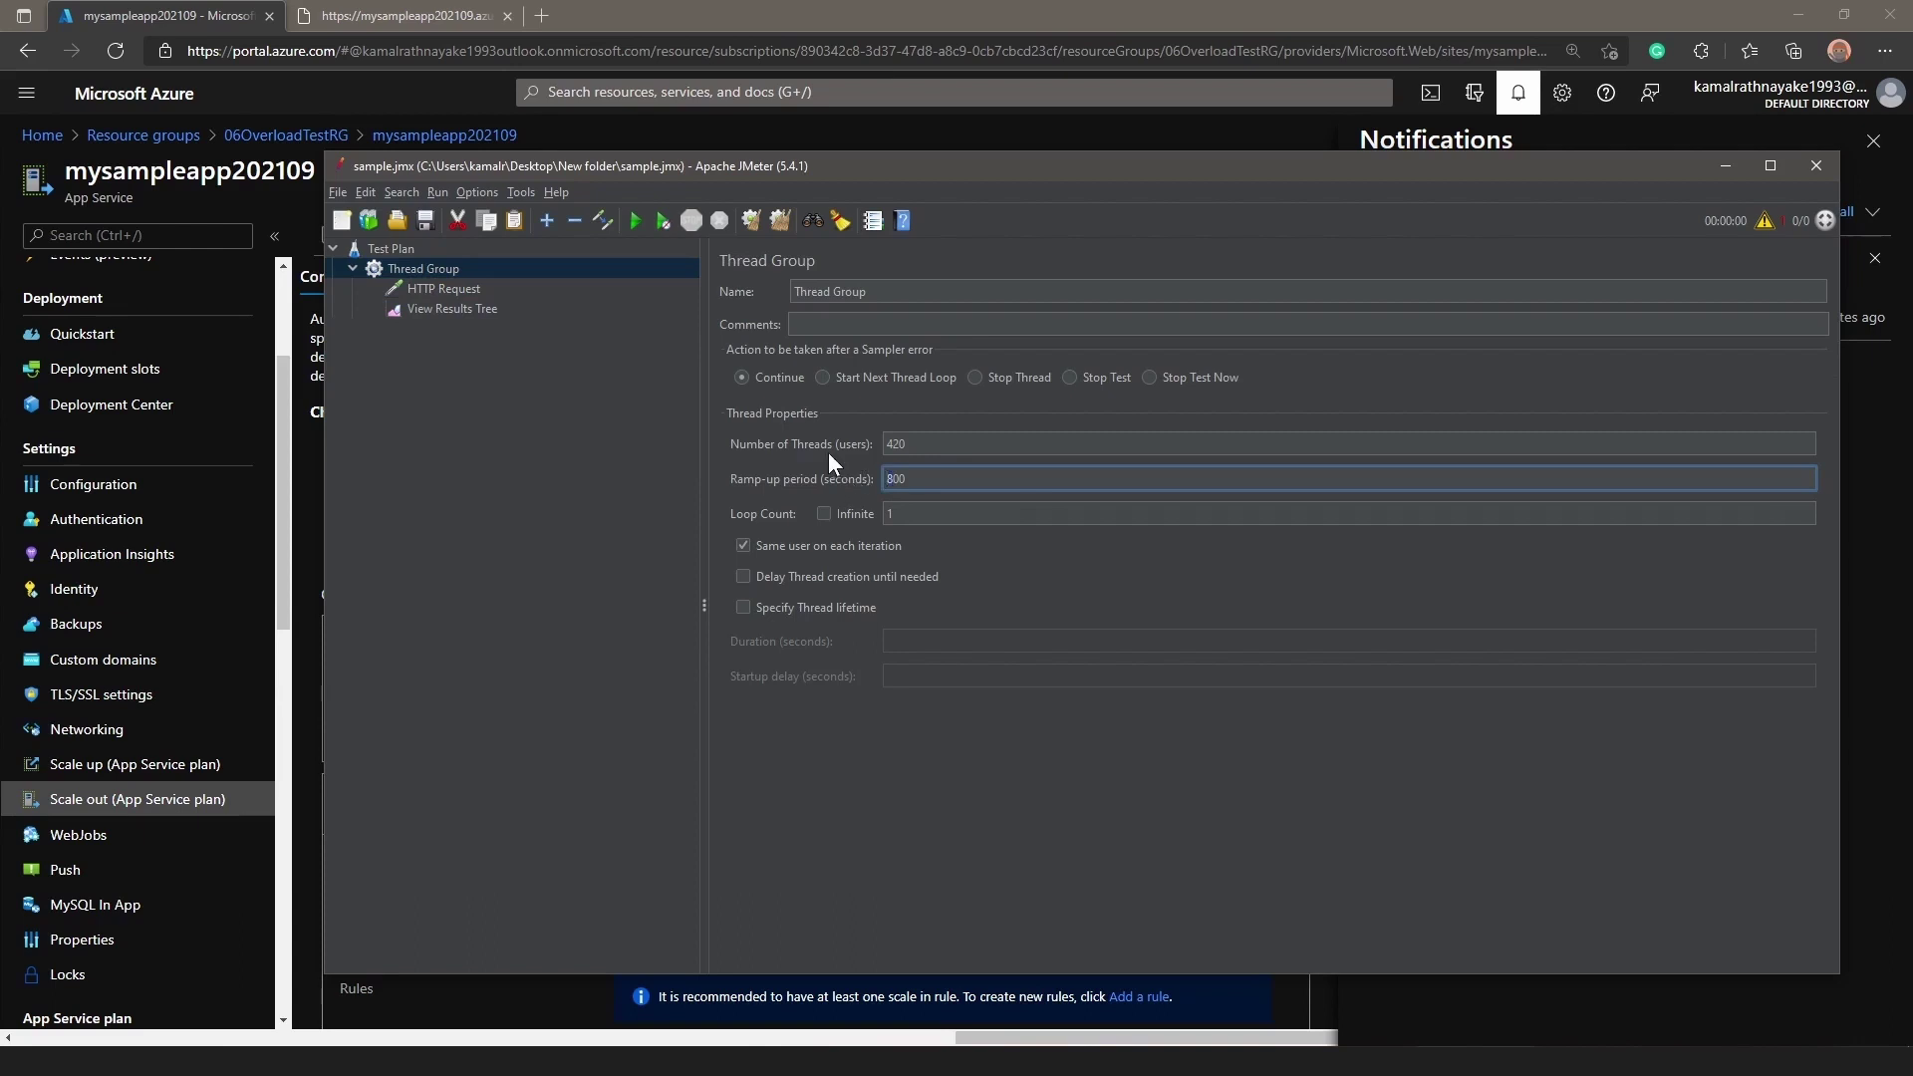
{"action": "type", "text": "9"}
{"action": "key", "text": "shift+Tab"}
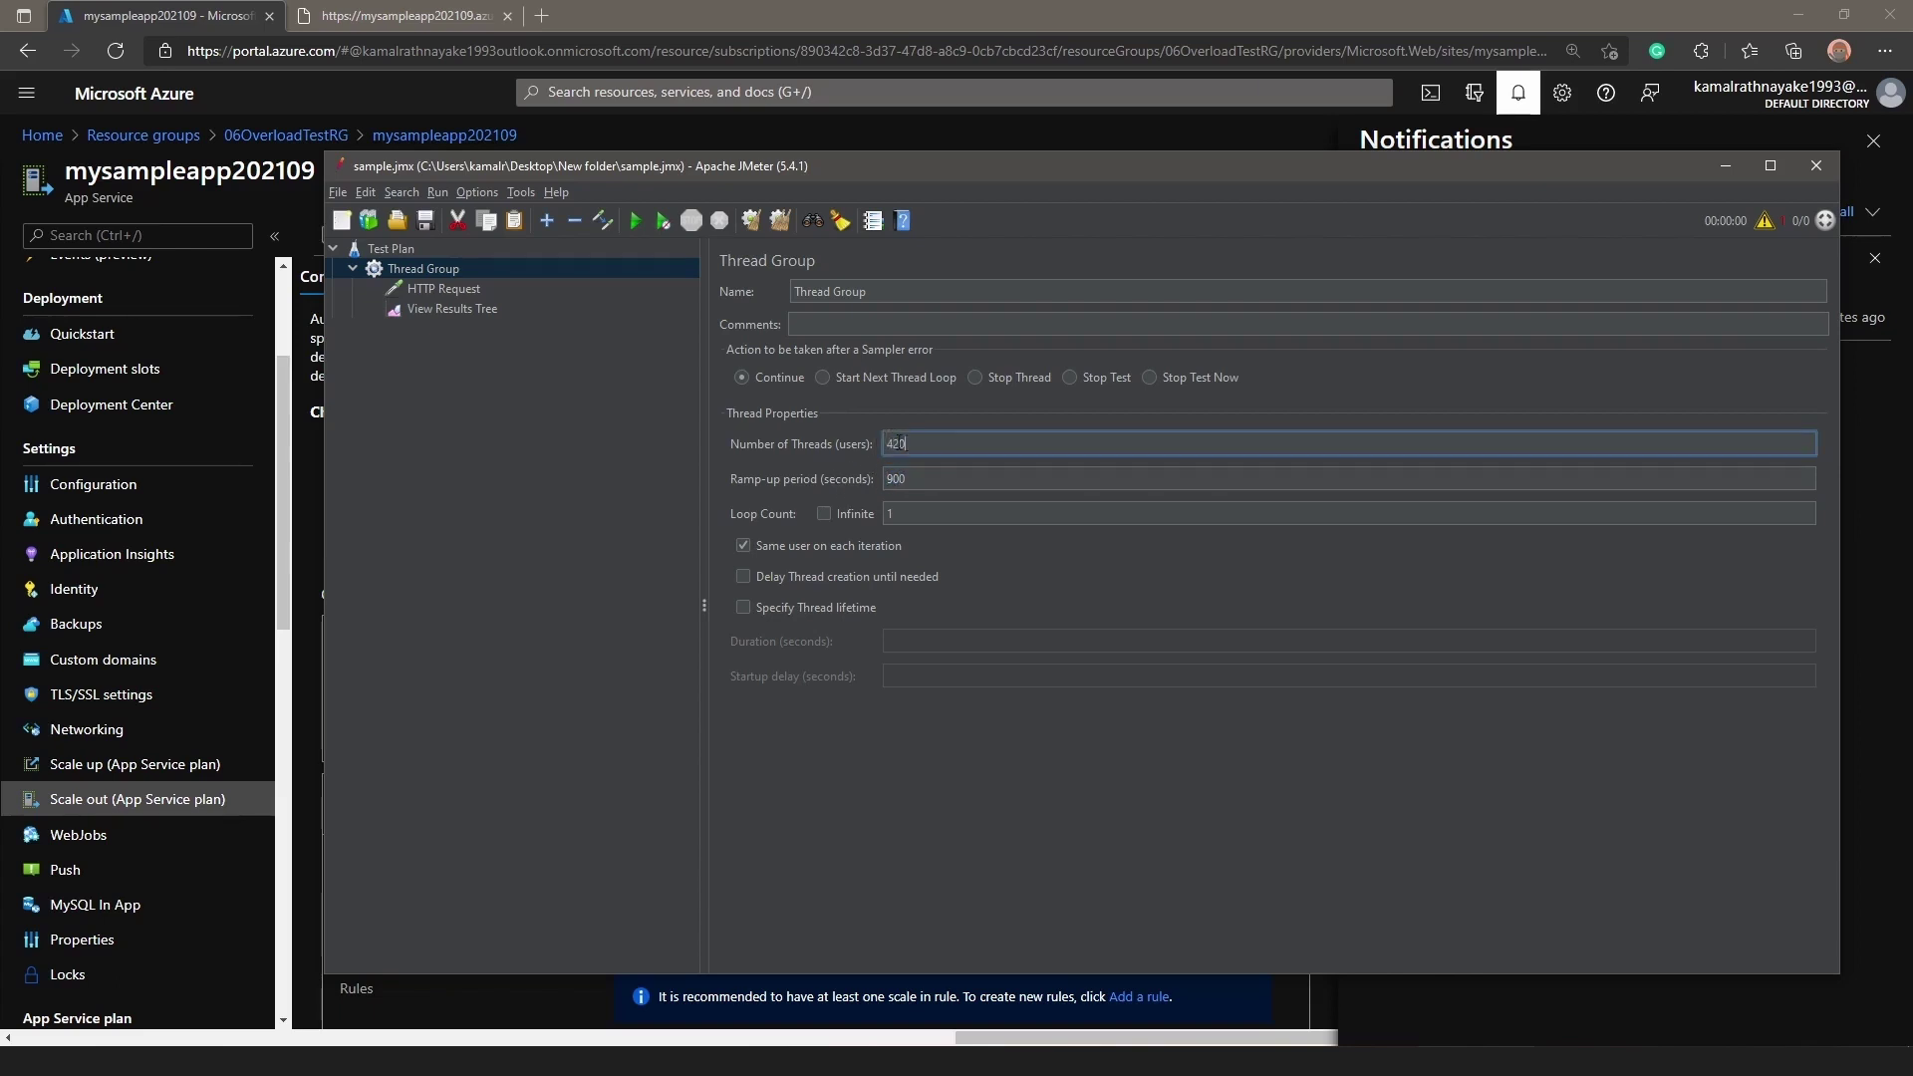
{"action": "key", "text": "BackSpace"}
{"action": "key", "text": "BackSpace"}
{"action": "key", "text": "BackSpace"}
{"action": "type", "text": "500"}
{"action": "key", "text": "Home"}
- Open the View Results Tree listener and turn on automatic scrolling of its results
{"action": "left_click_drag", "start_coordinate": [751, 165], "coordinate": [779, 160]}
{"action": "left_click", "coordinate": [528, 285]}
{"action": "left_click", "coordinate": [518, 305]}
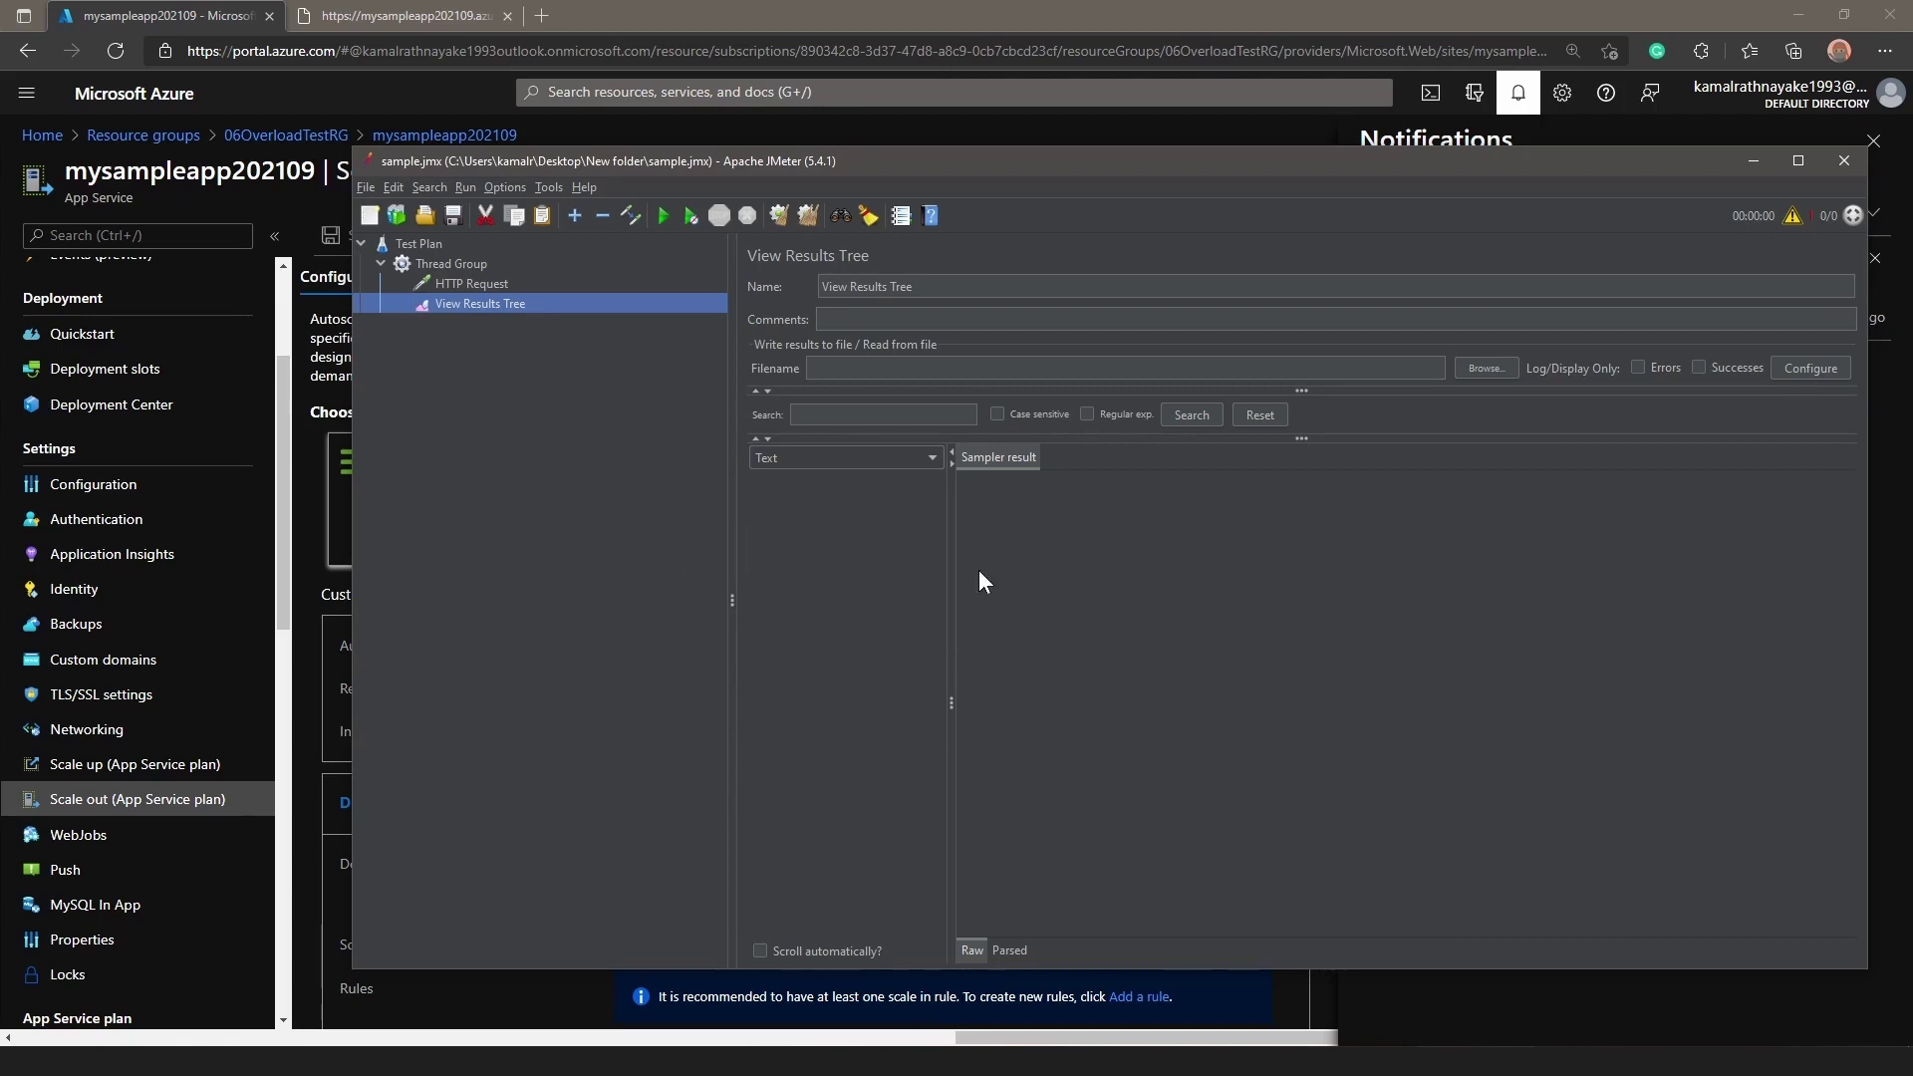
{"action": "left_click", "coordinate": [791, 951]}
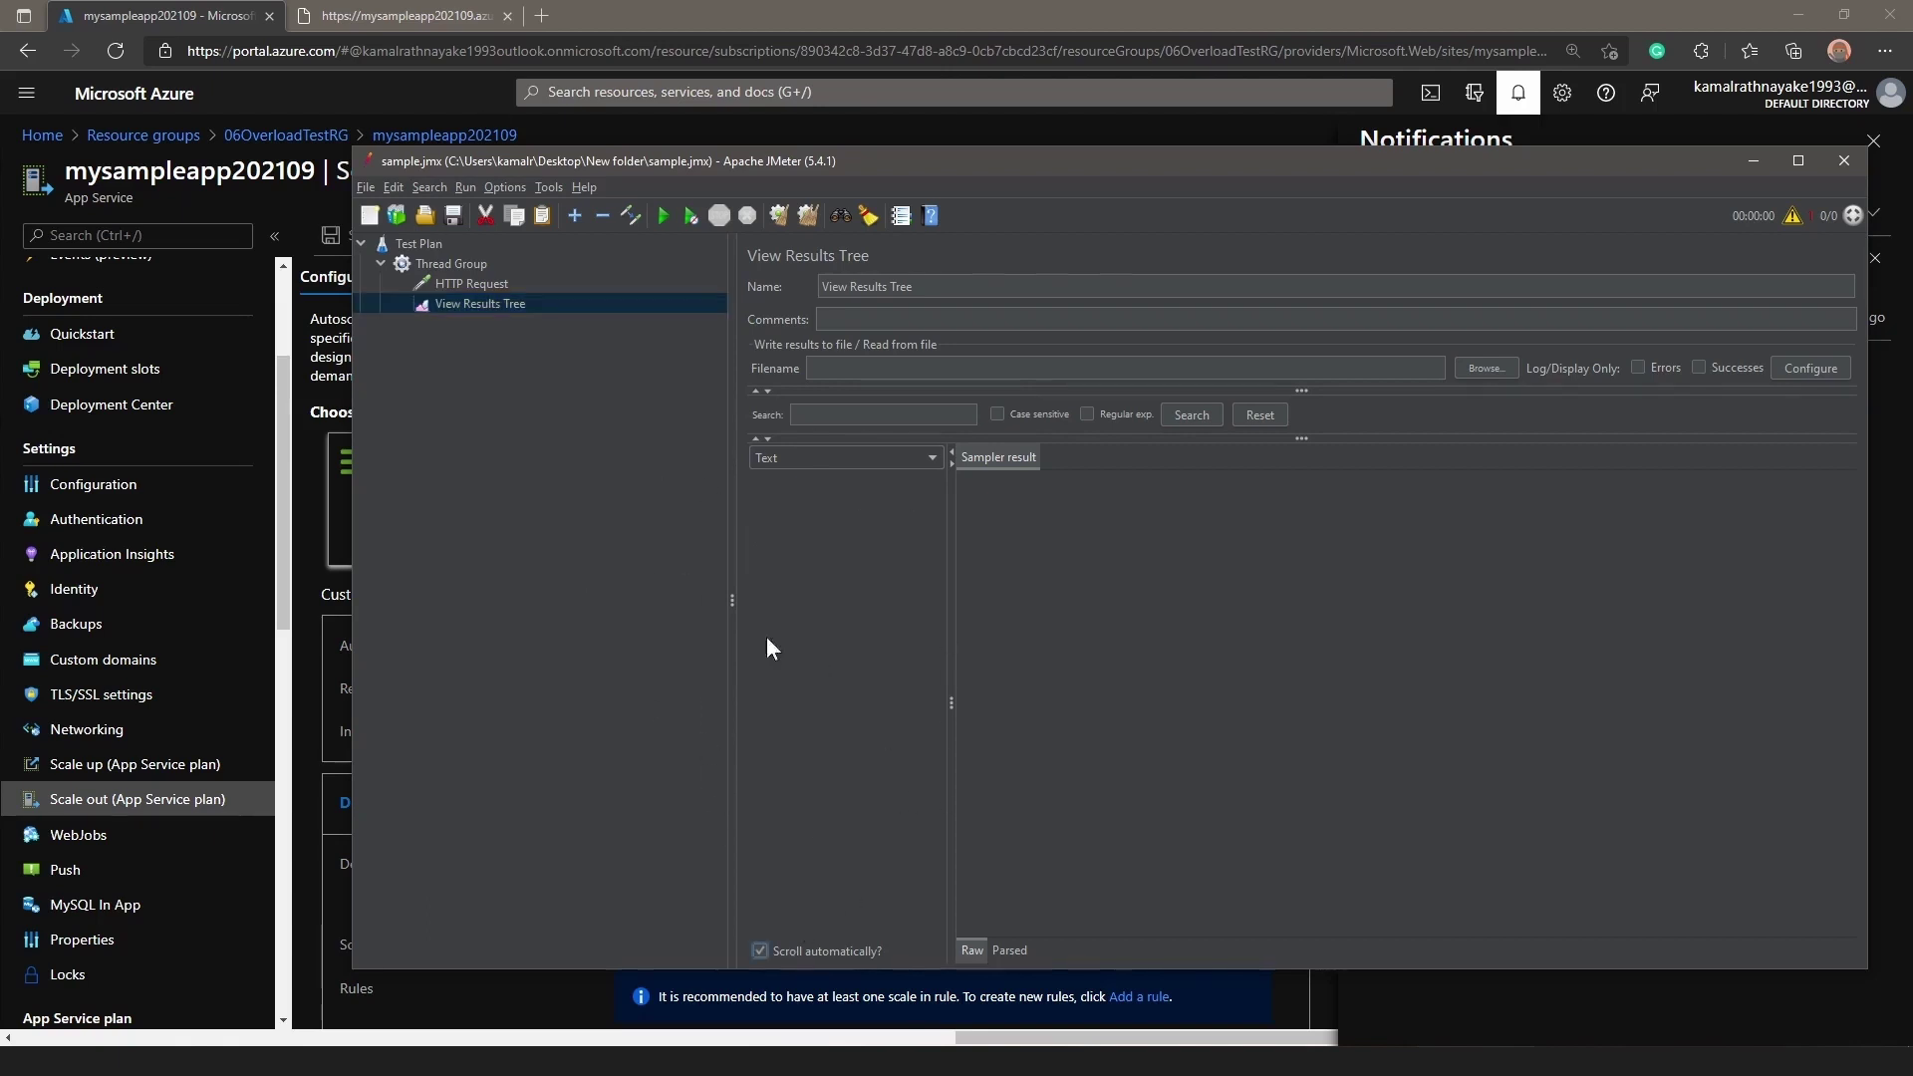
- Check the Thread Group's settings and start the load test
{"action": "left_click_drag", "start_coordinate": [972, 163], "coordinate": [847, 176]}
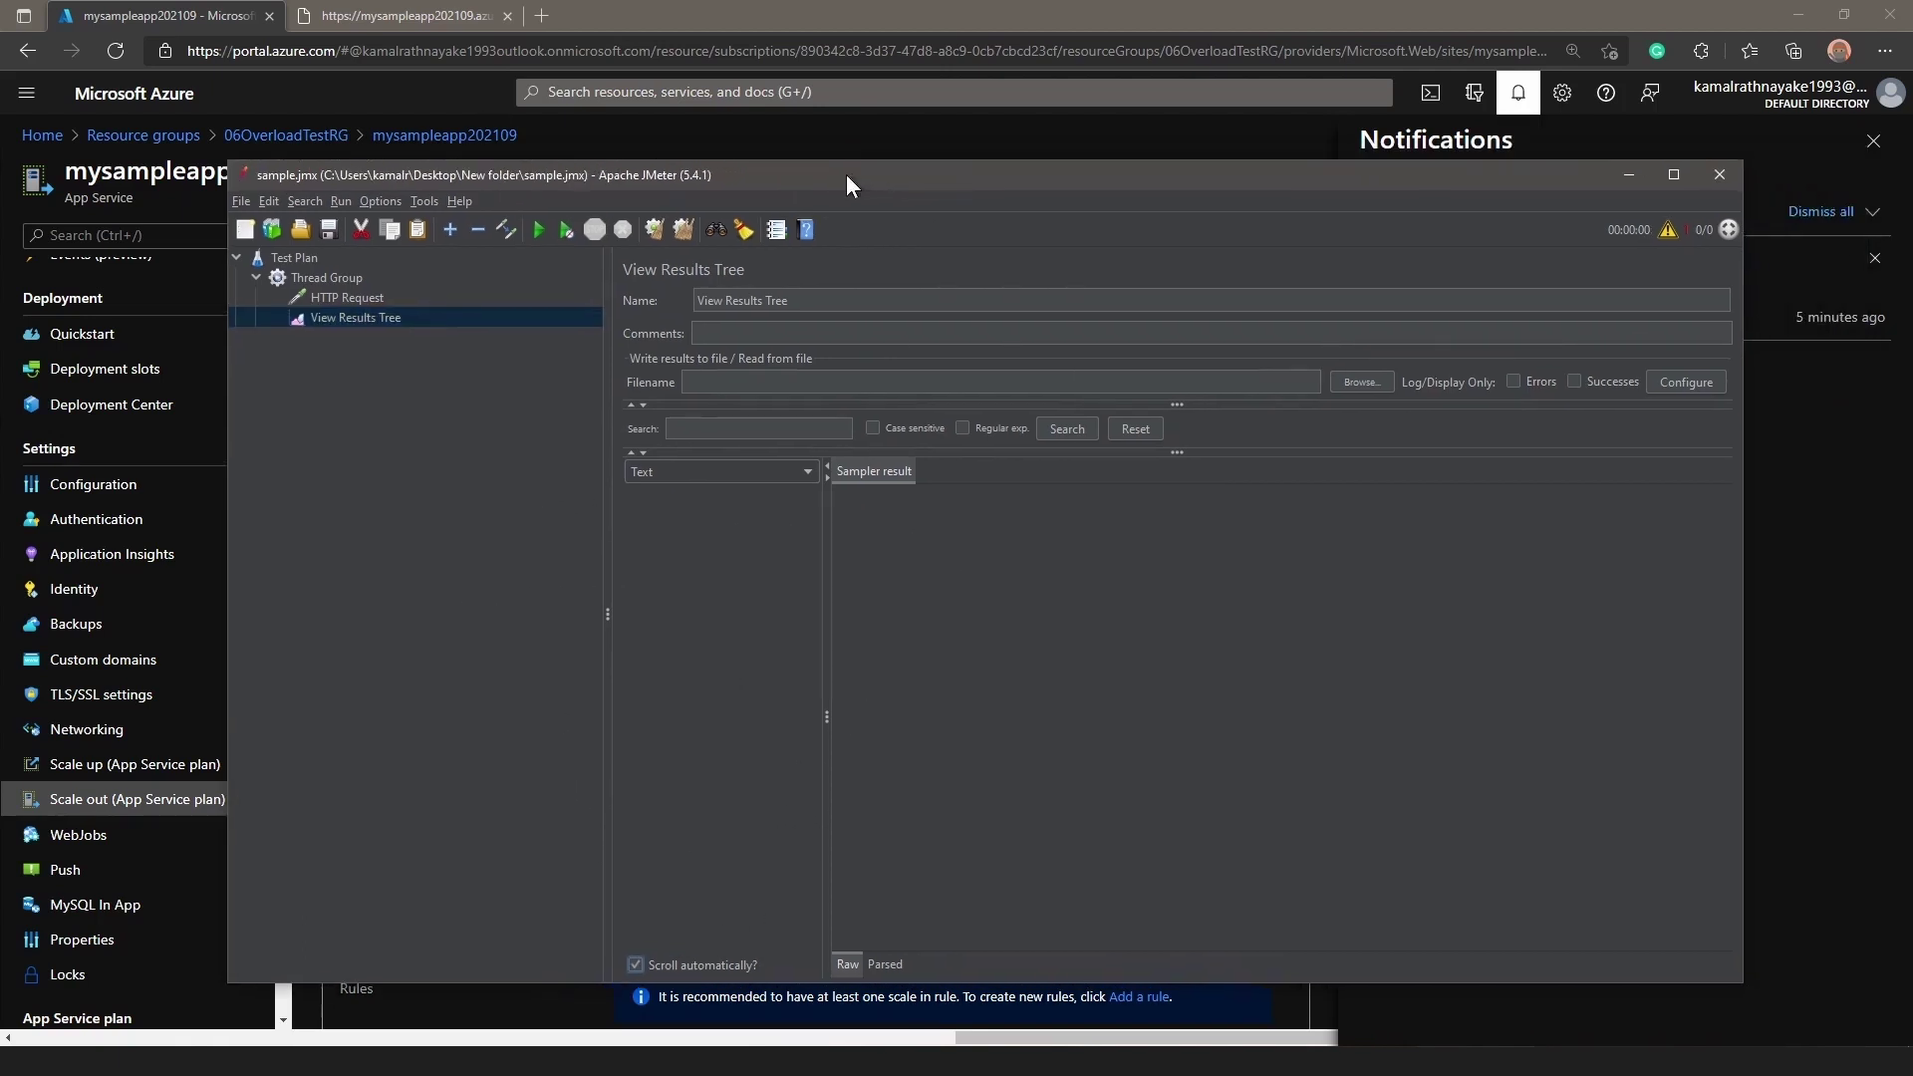
{"action": "left_click", "coordinate": [394, 280]}
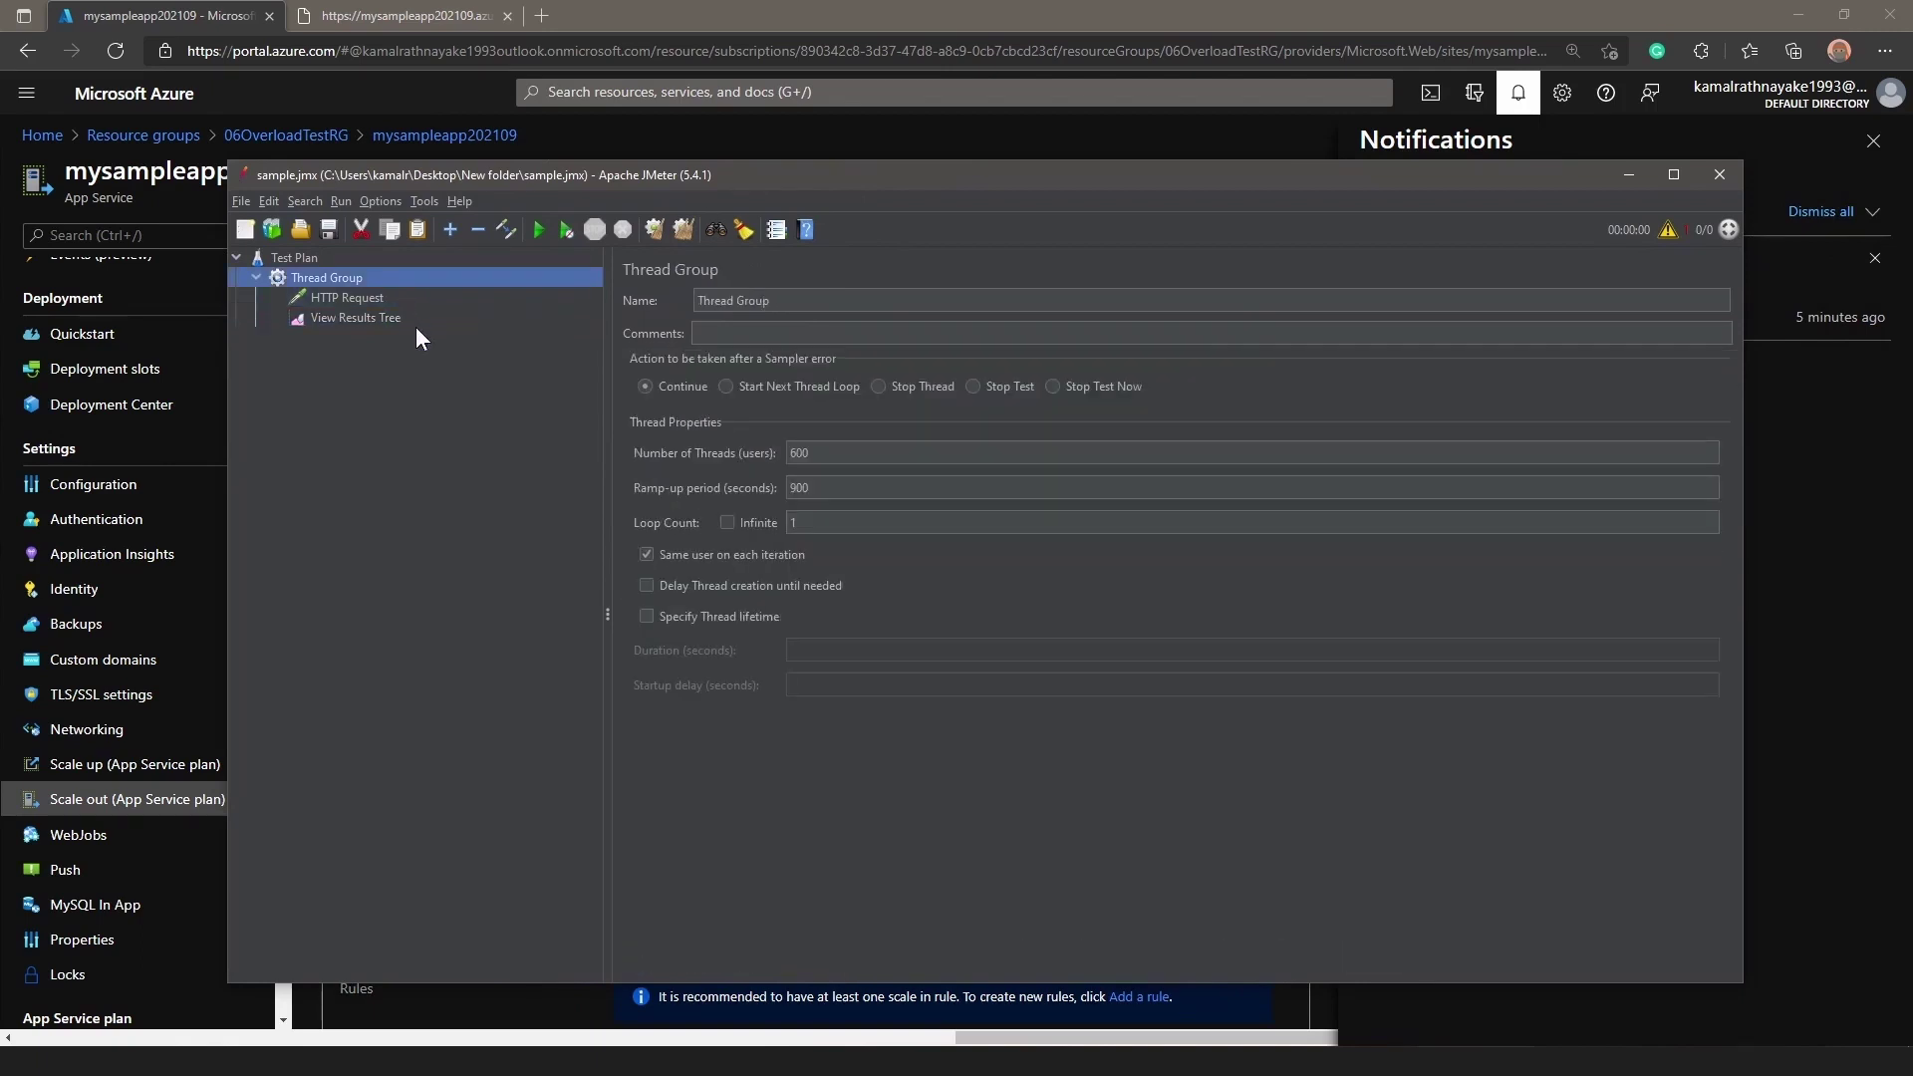
{"action": "left_click", "coordinate": [540, 225]}
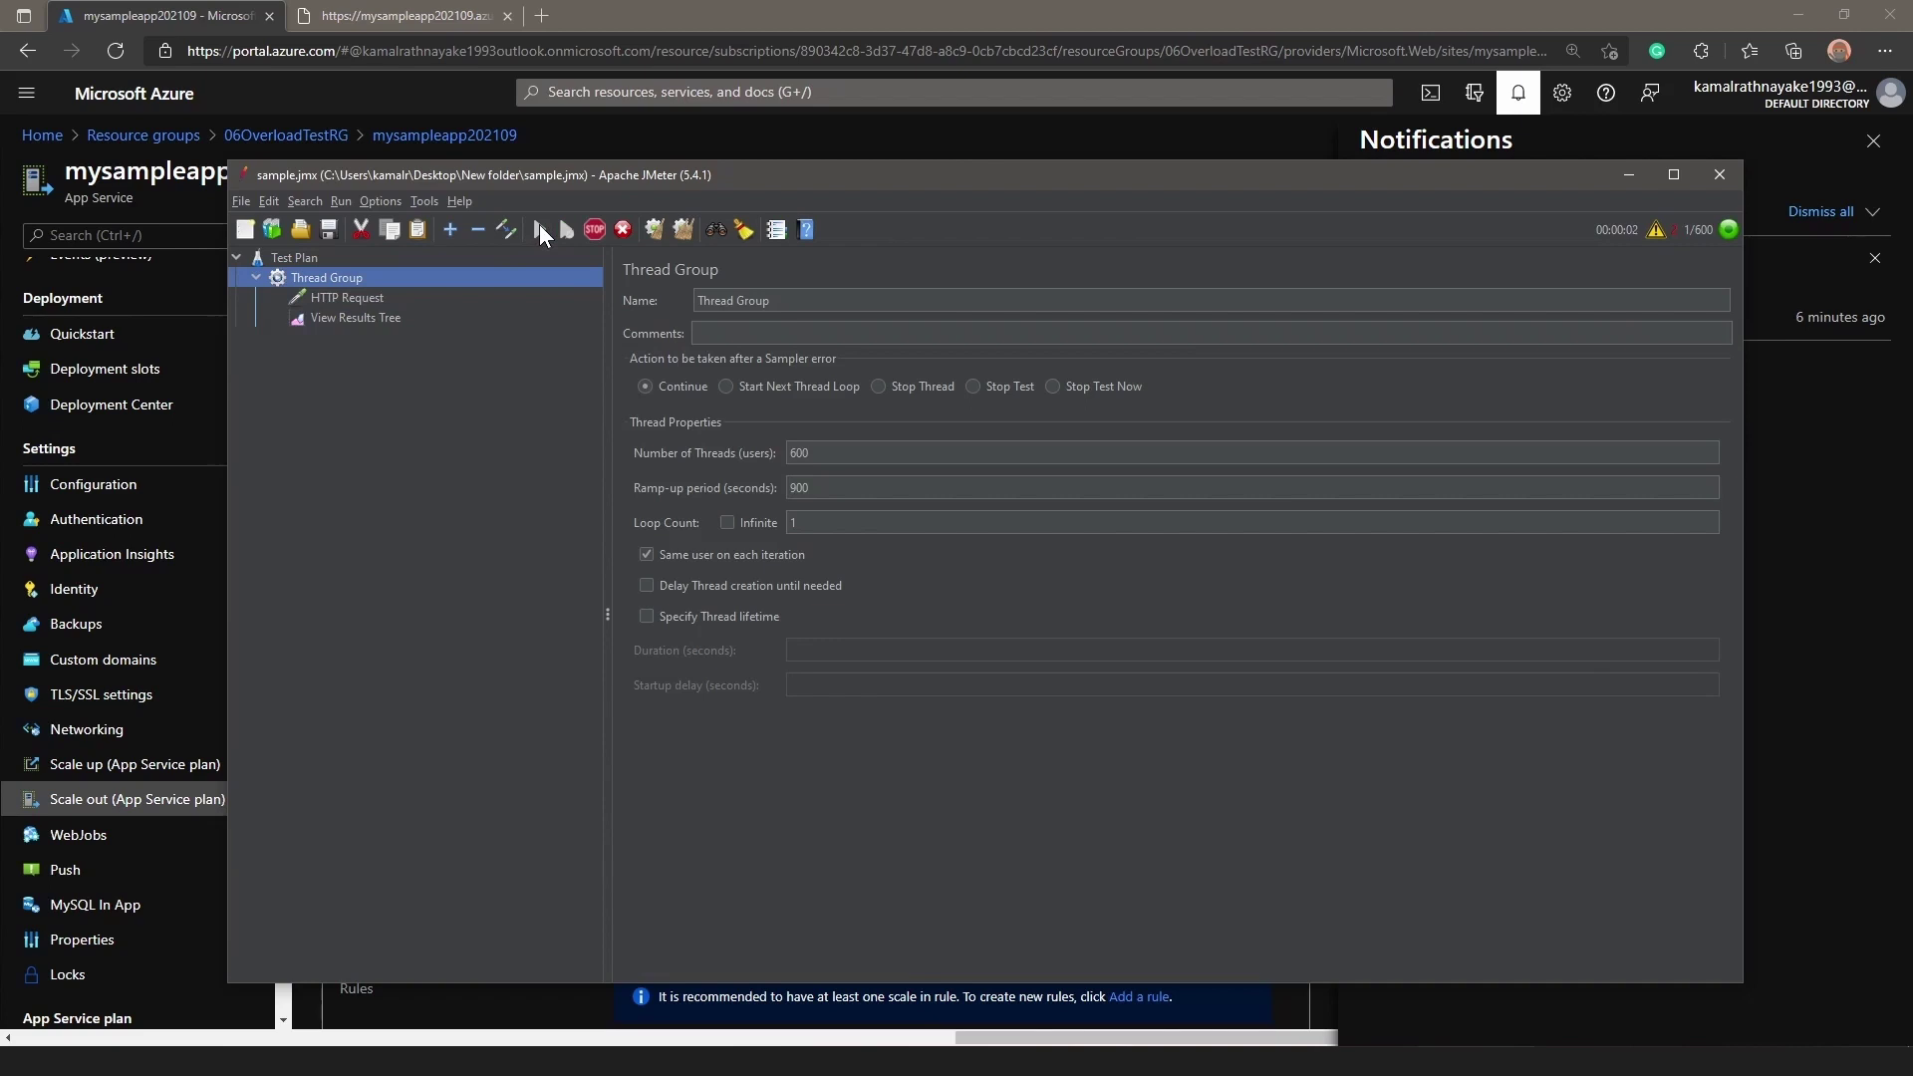
- Inspect the first HTTP Request in the View Results Tree, checking its sampler result, request and response data with the instance ID
{"action": "left_click", "coordinate": [399, 316]}
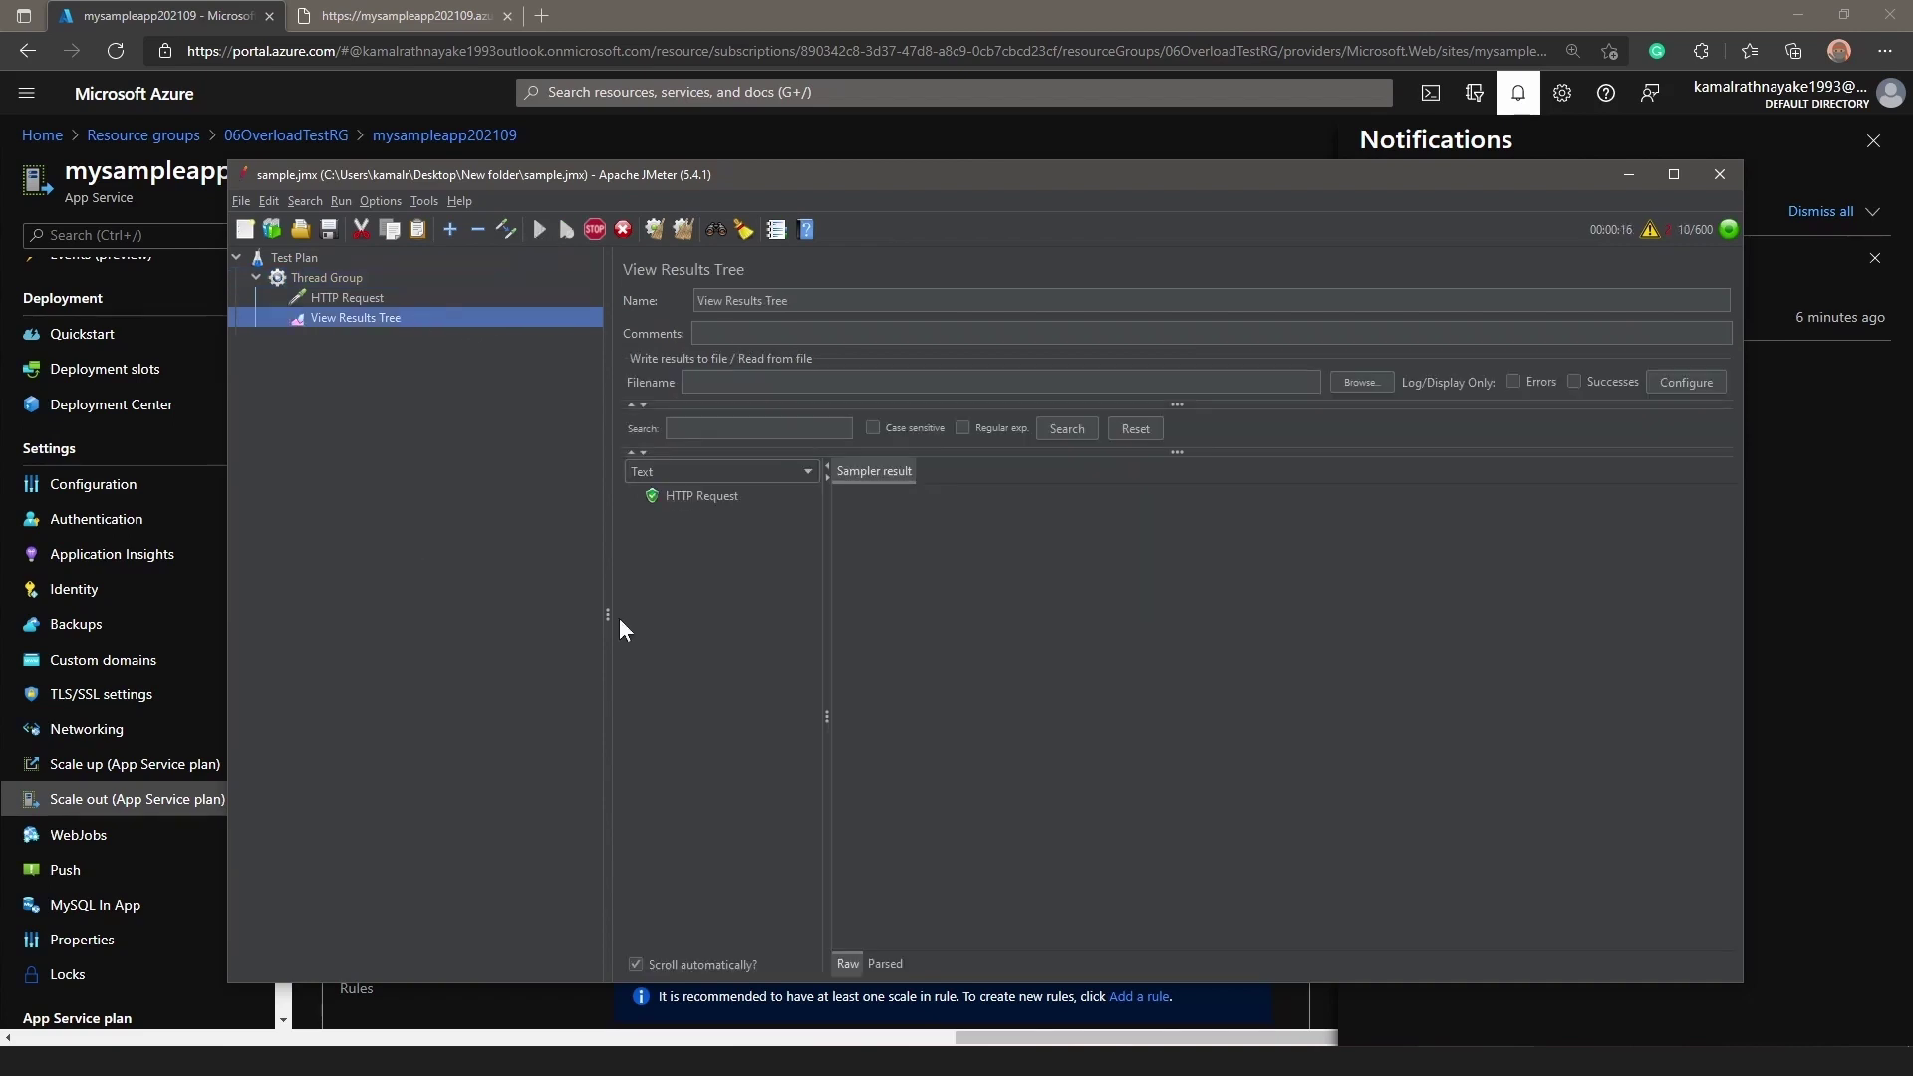
{"action": "left_click", "coordinate": [702, 503]}
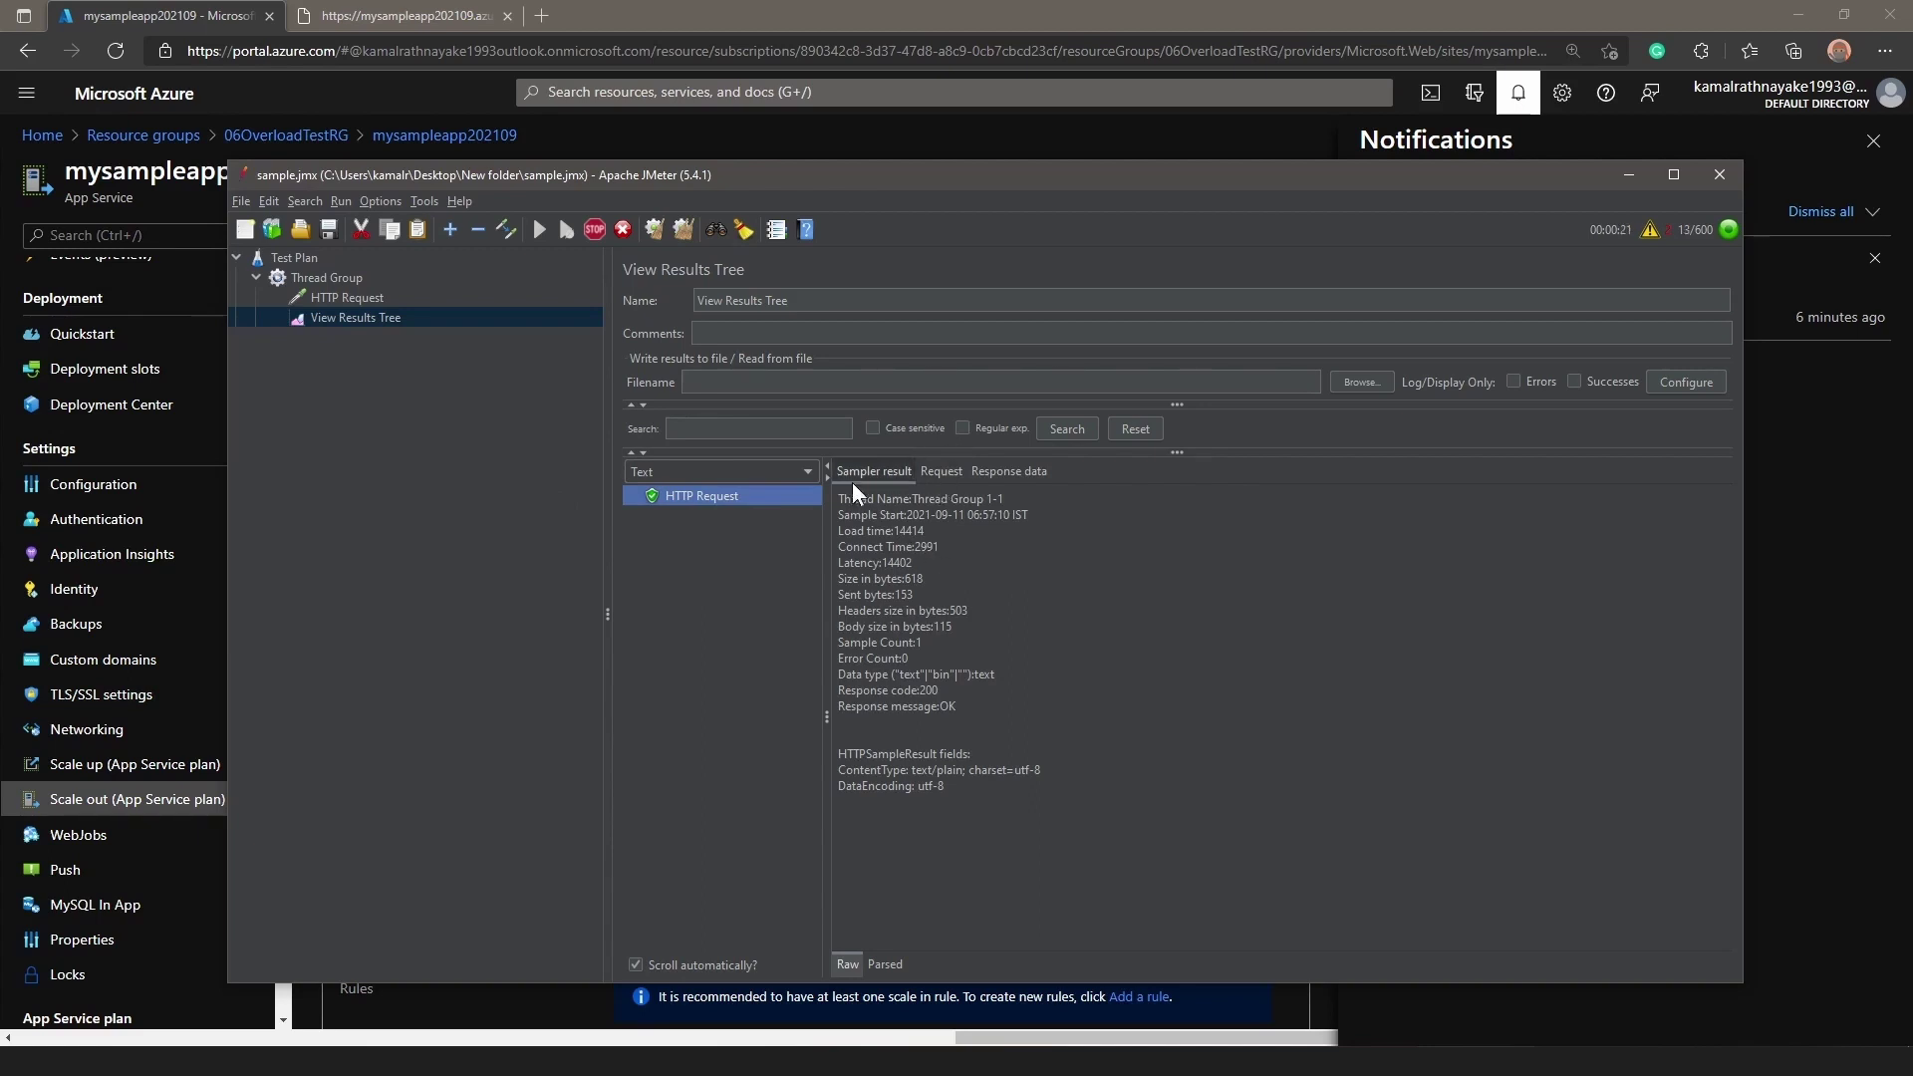
{"action": "left_click", "coordinate": [937, 472]}
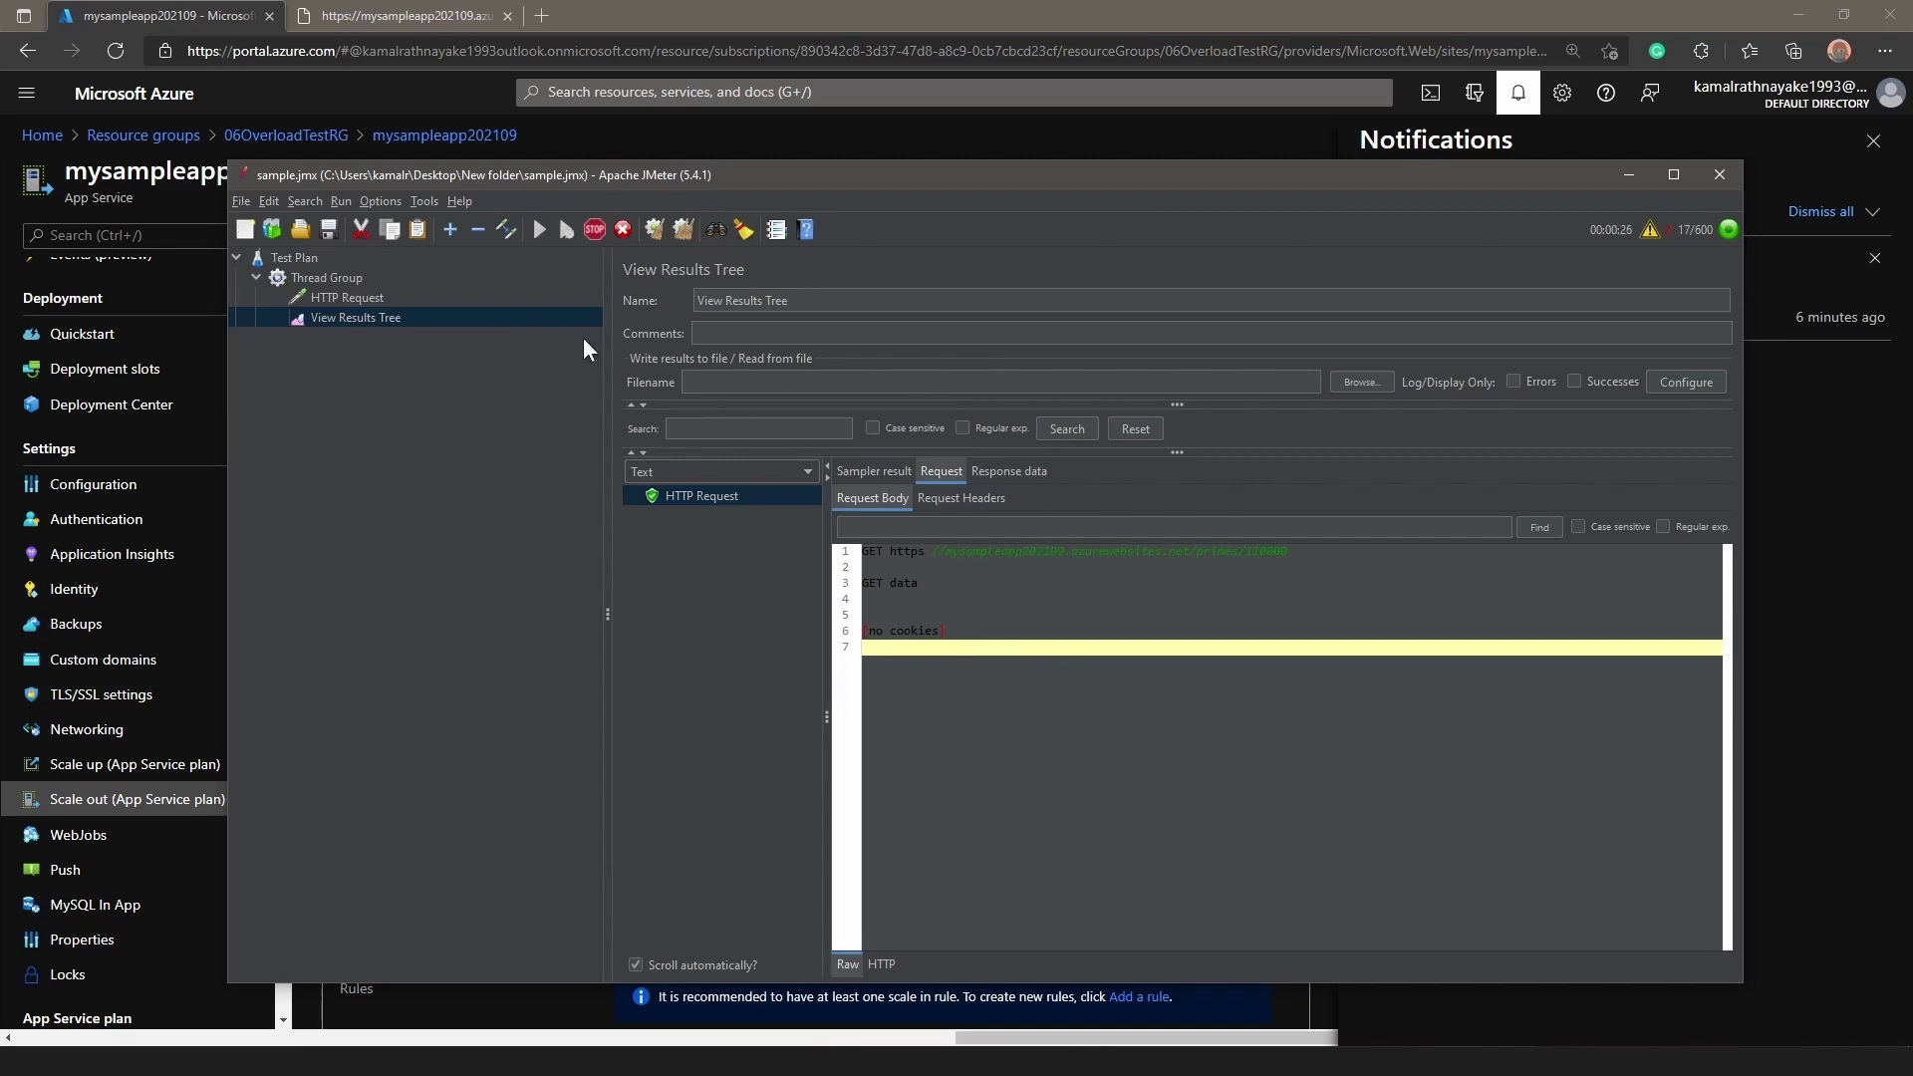
{"action": "left_click", "coordinate": [1009, 471]}
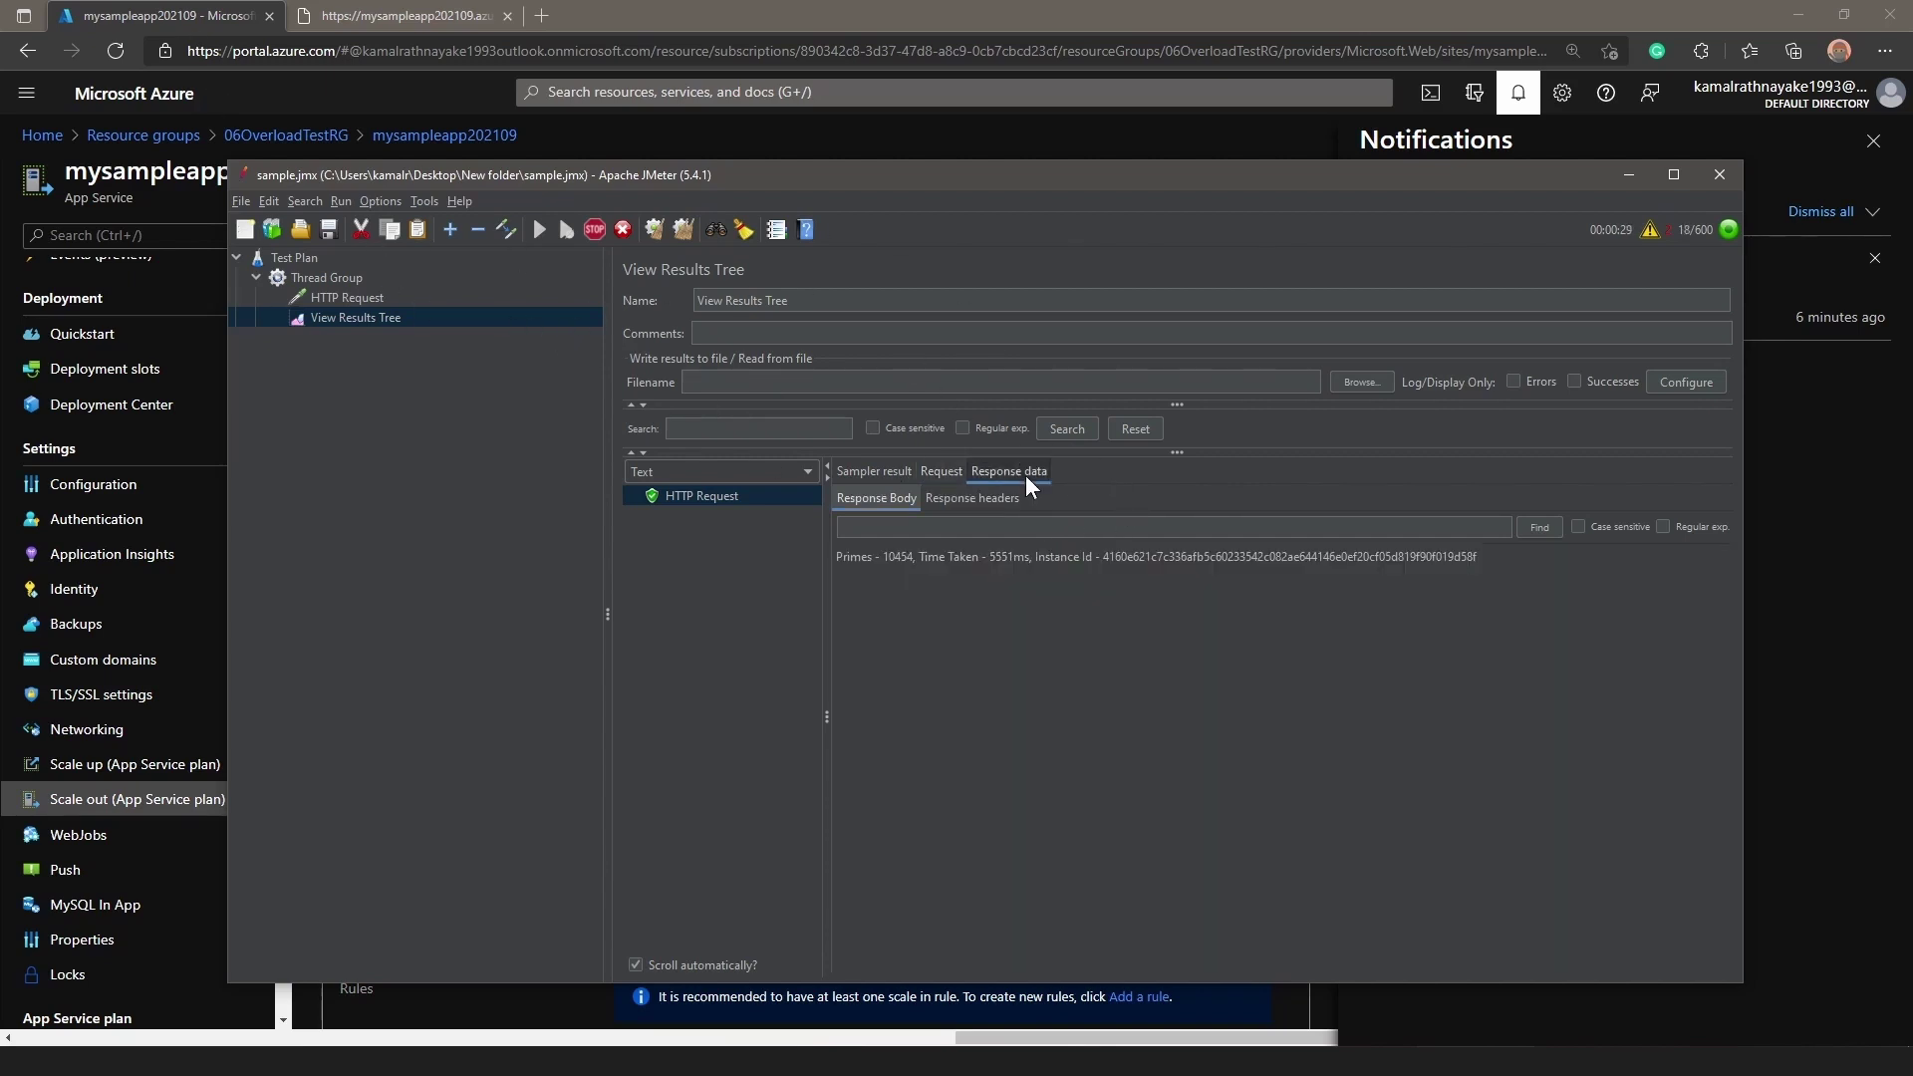
{"action": "double_click", "coordinate": [1110, 559]}
{"action": "left_click_drag", "start_coordinate": [992, 557], "coordinate": [1014, 557]}
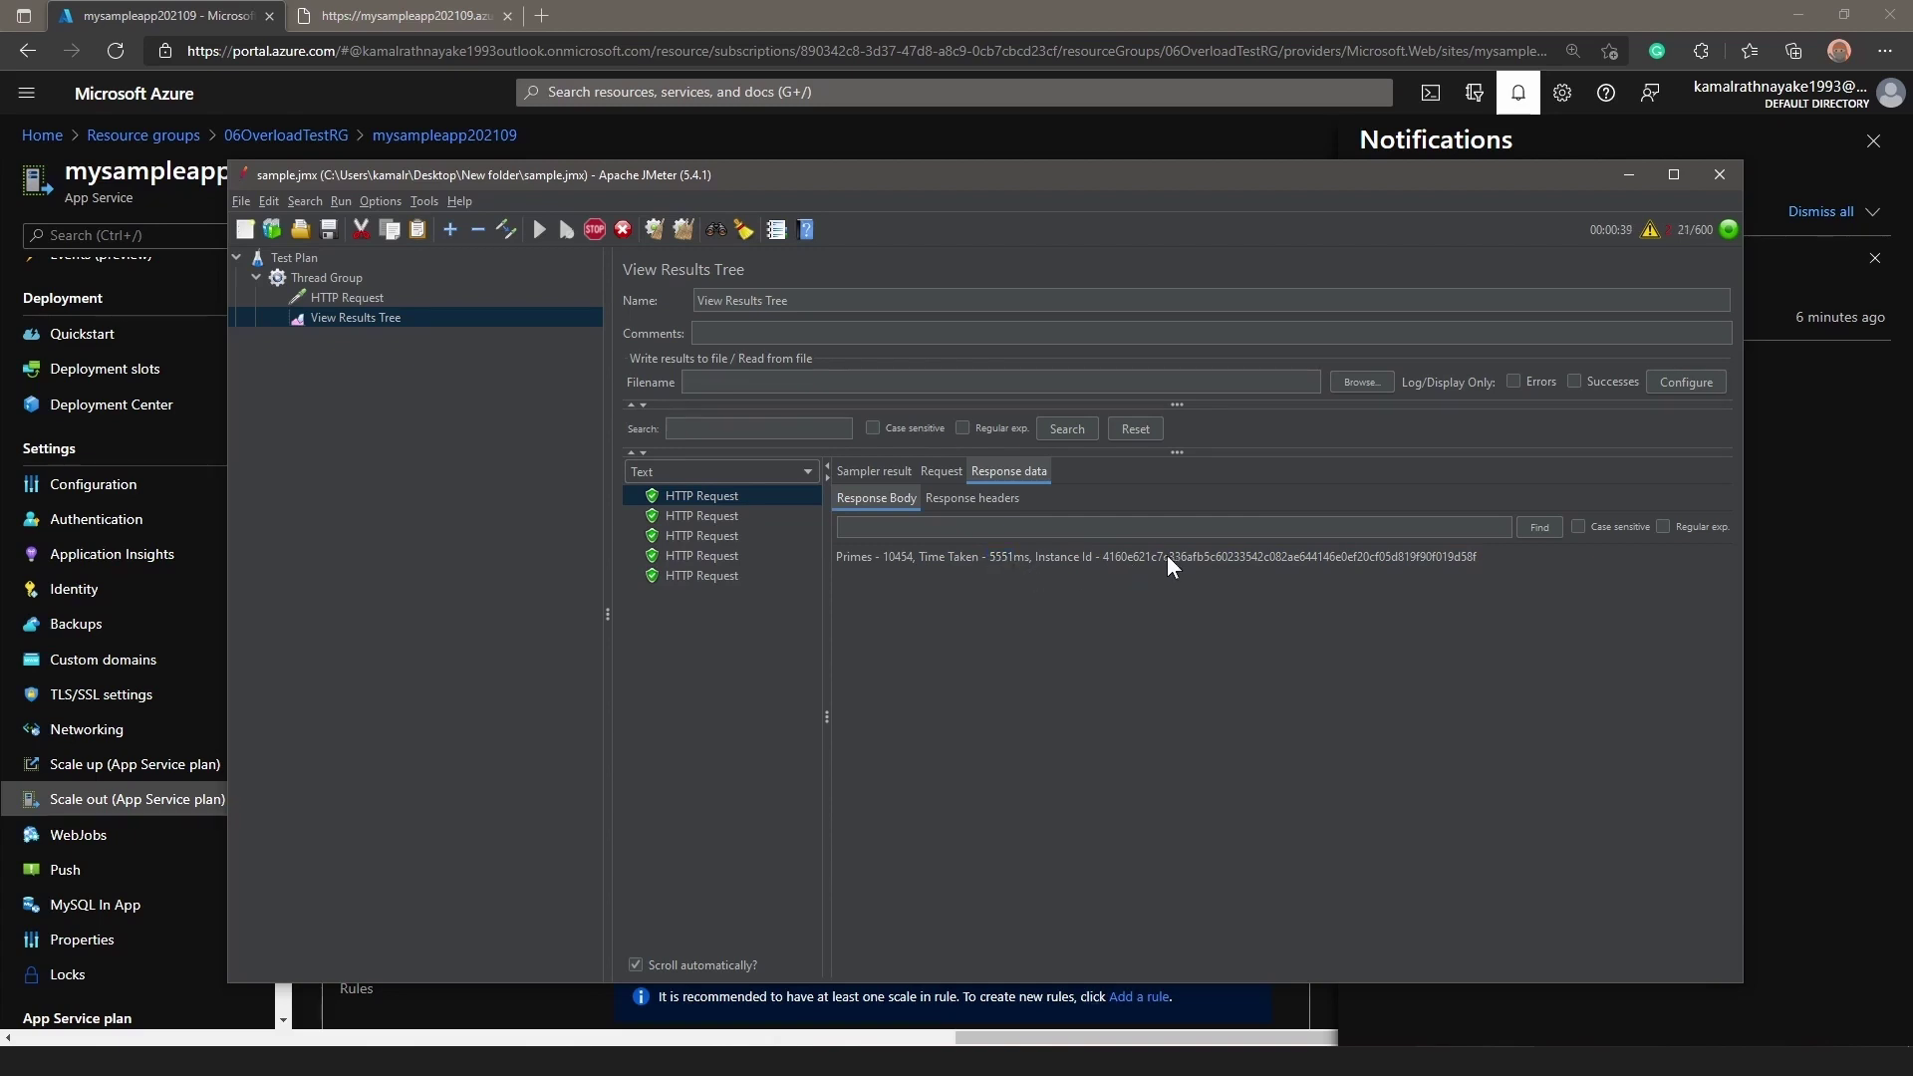
- Compare the HTTP Request path's prime limit with the app page open in the browser, and return to the View Results Tree
{"action": "left_click", "coordinate": [335, 299]}
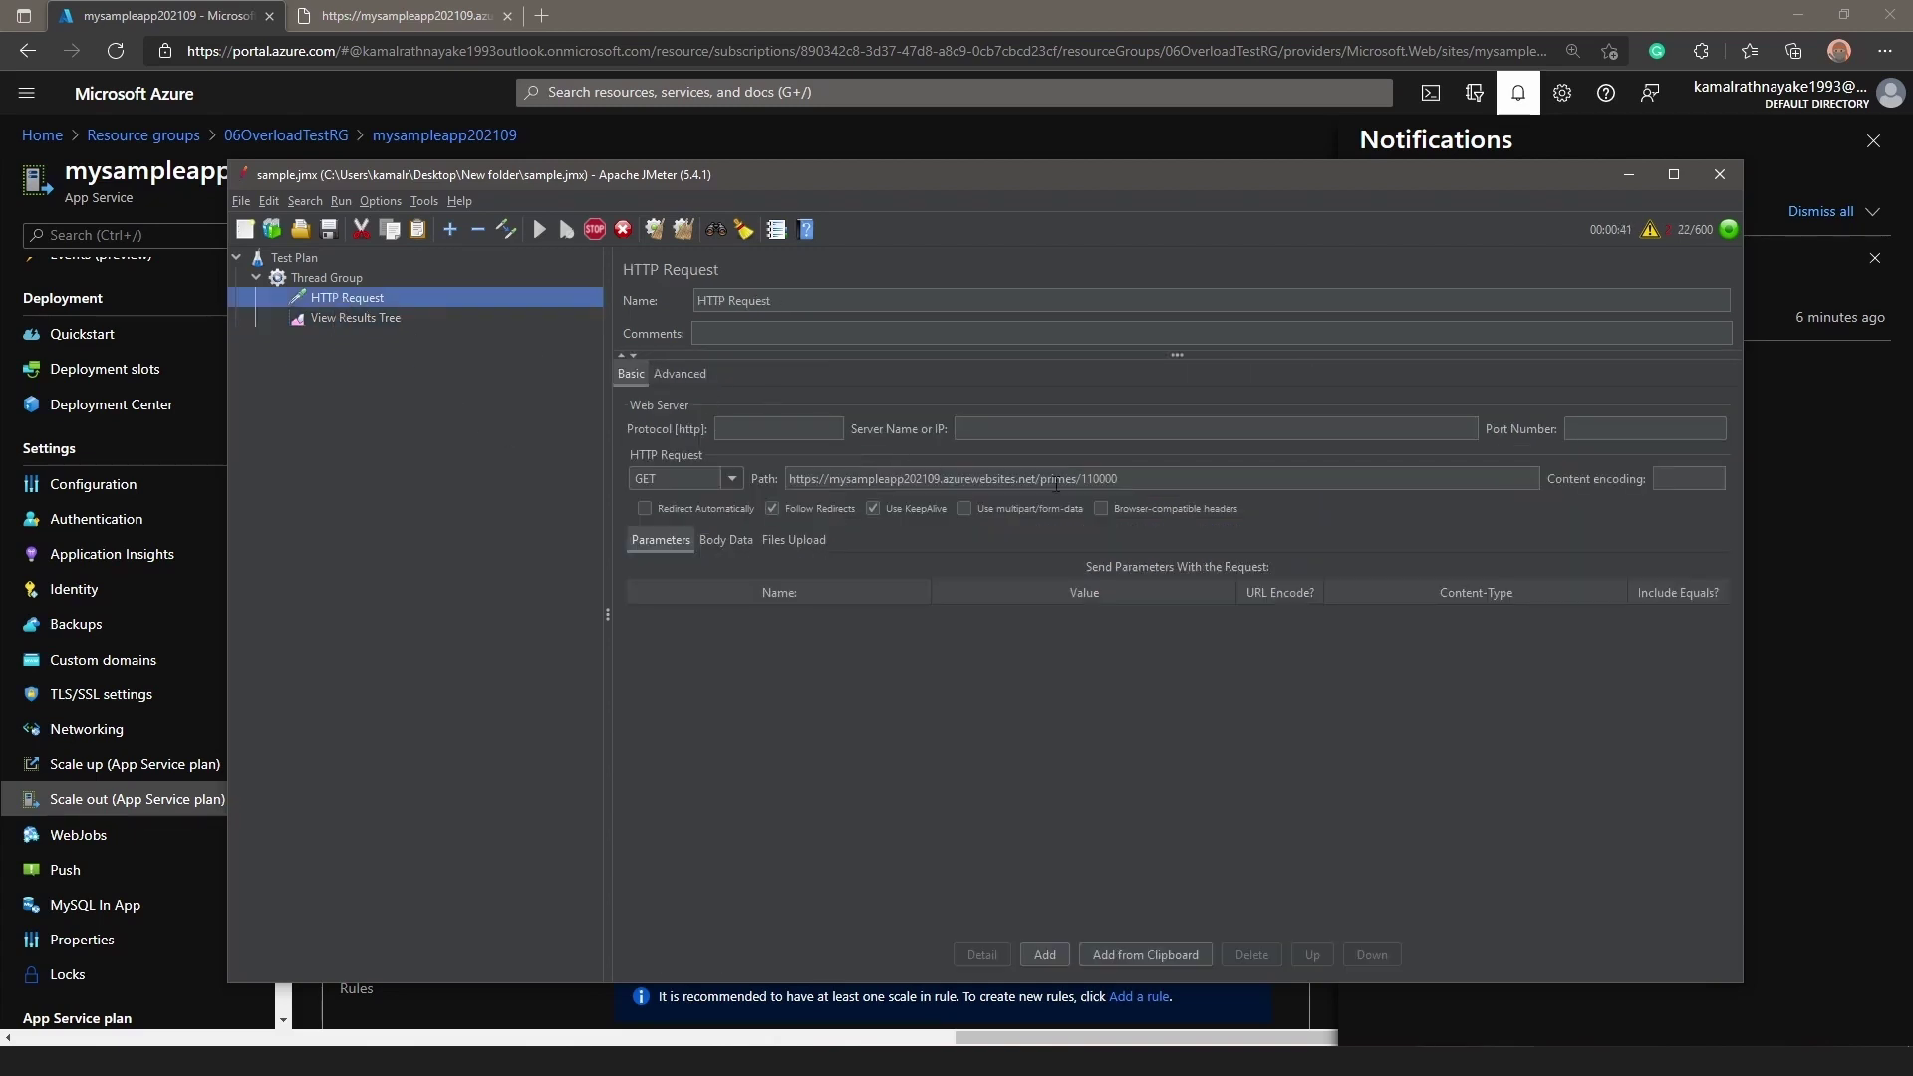
{"action": "left_click_drag", "start_coordinate": [1084, 480], "coordinate": [1136, 479]}
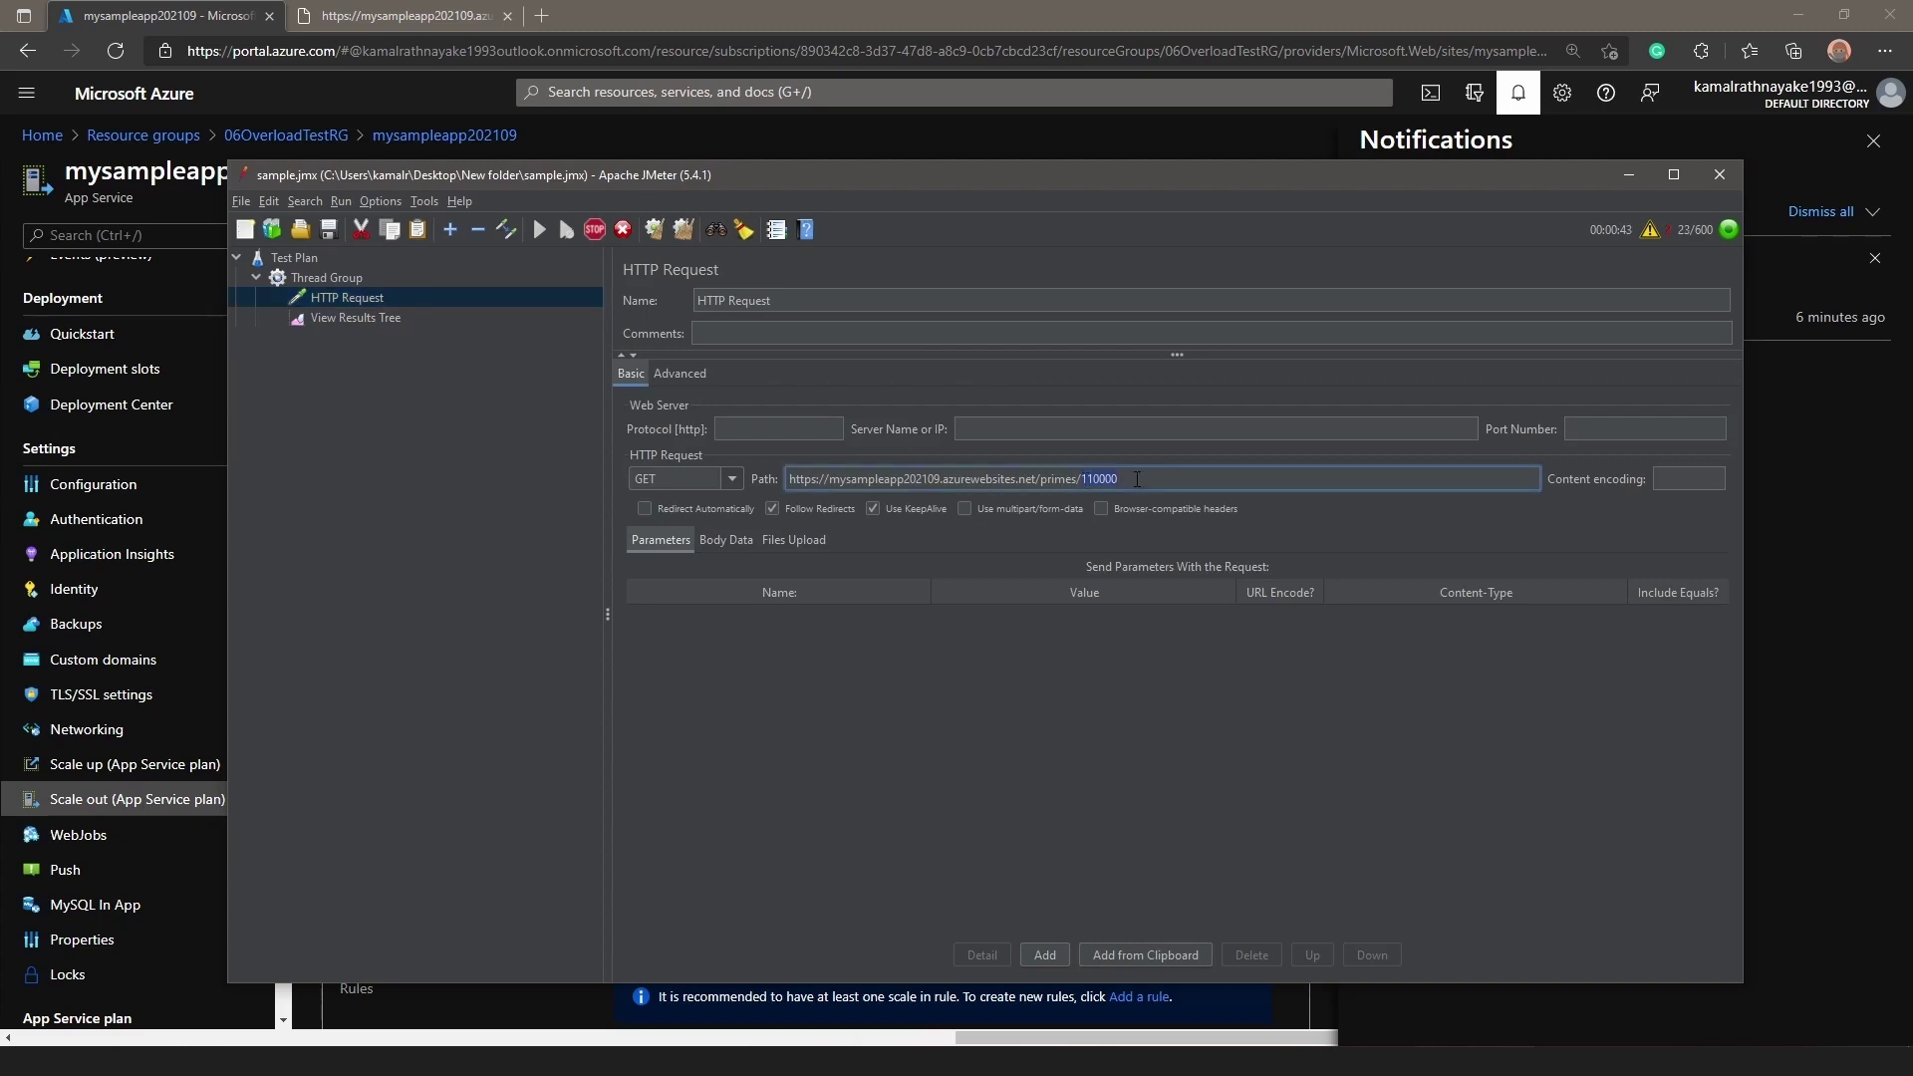
{"action": "left_click", "coordinate": [396, 15]}
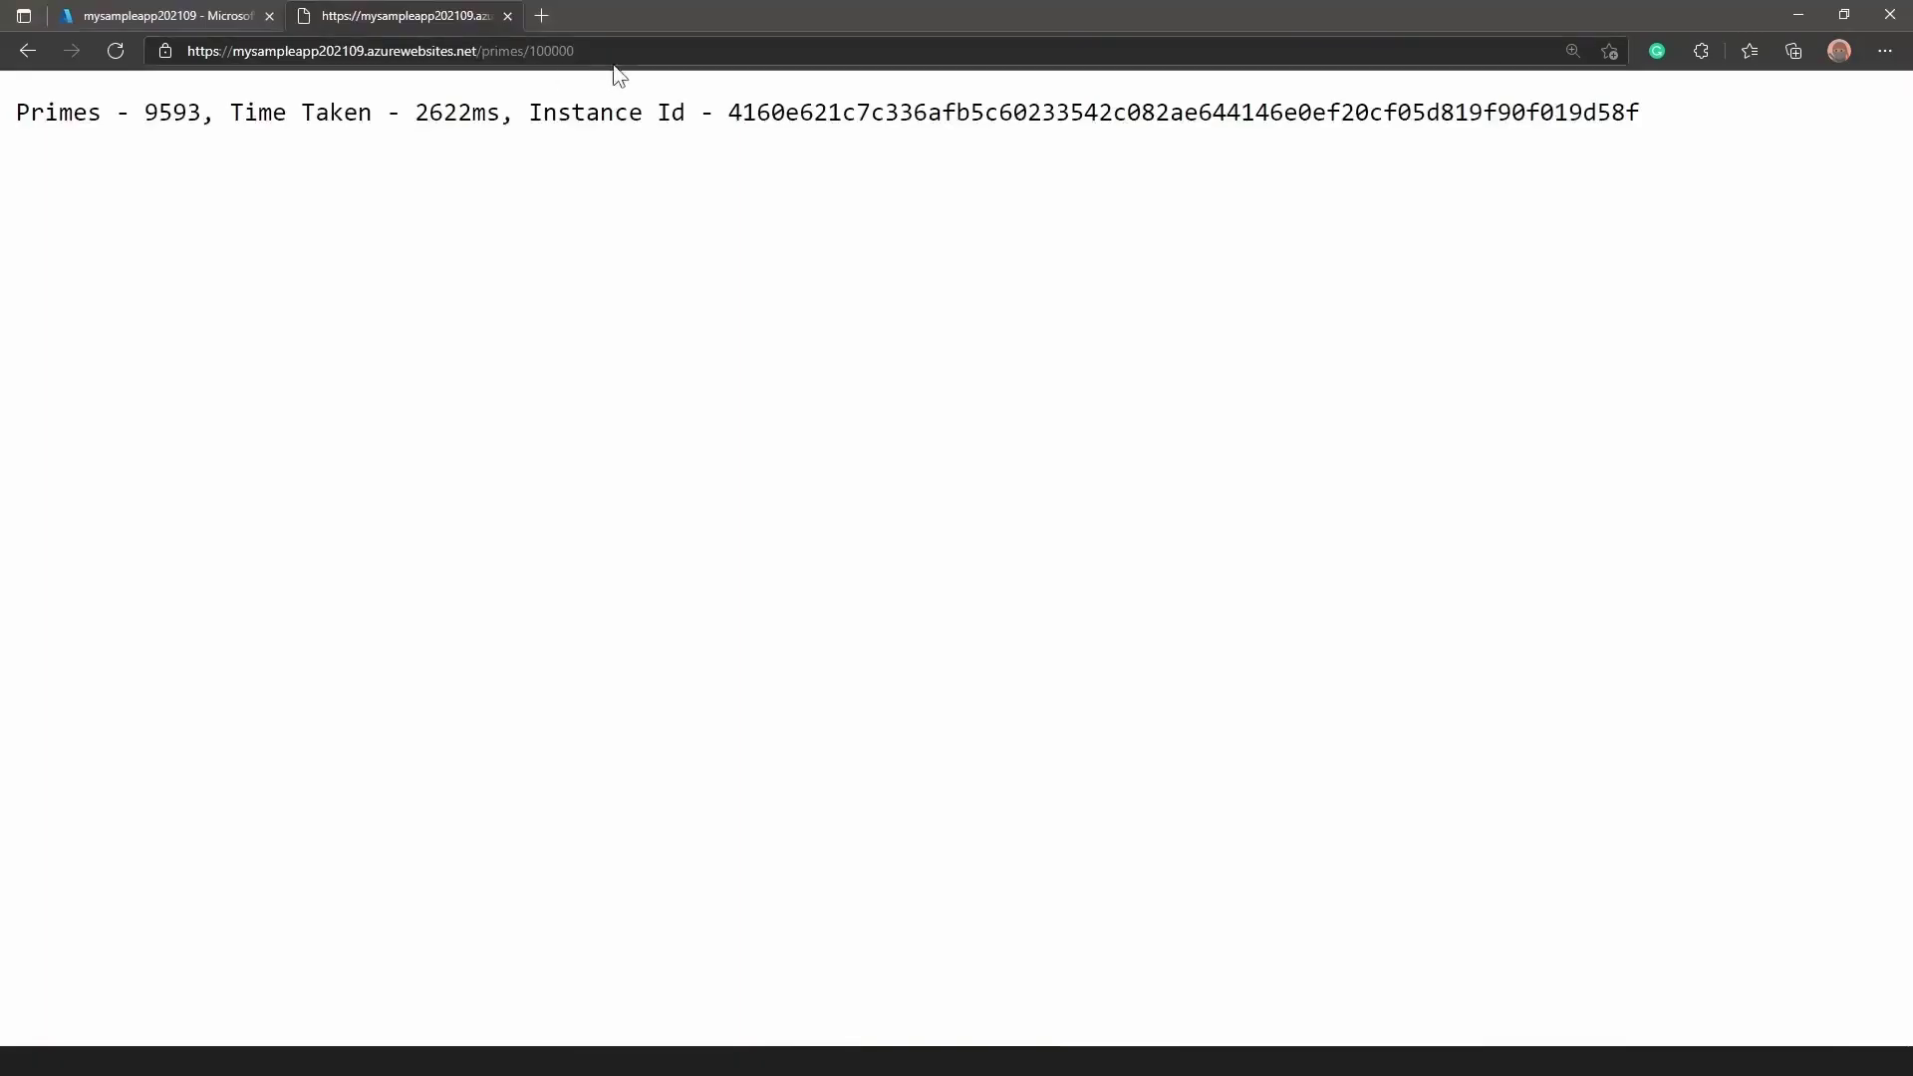
{"action": "left_click", "coordinate": [160, 15]}
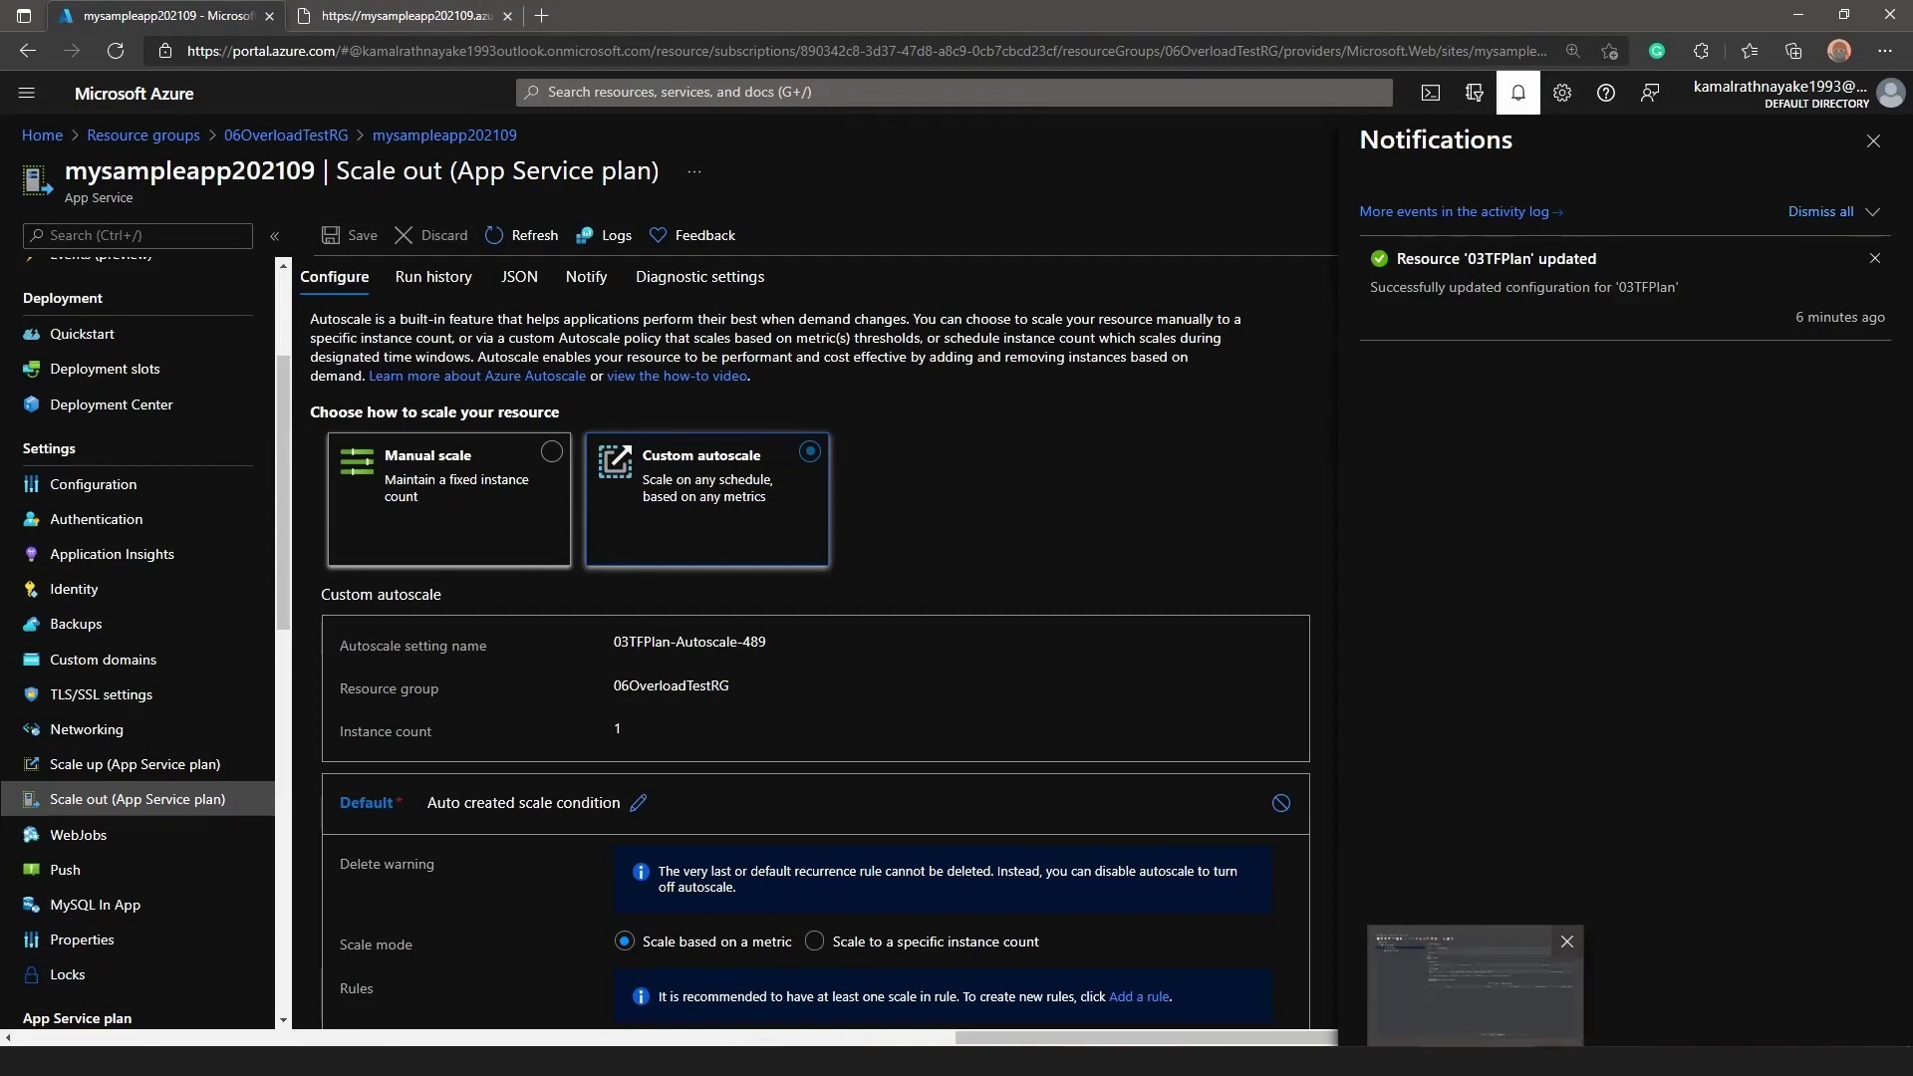
{"action": "key", "text": "alt+Tab"}
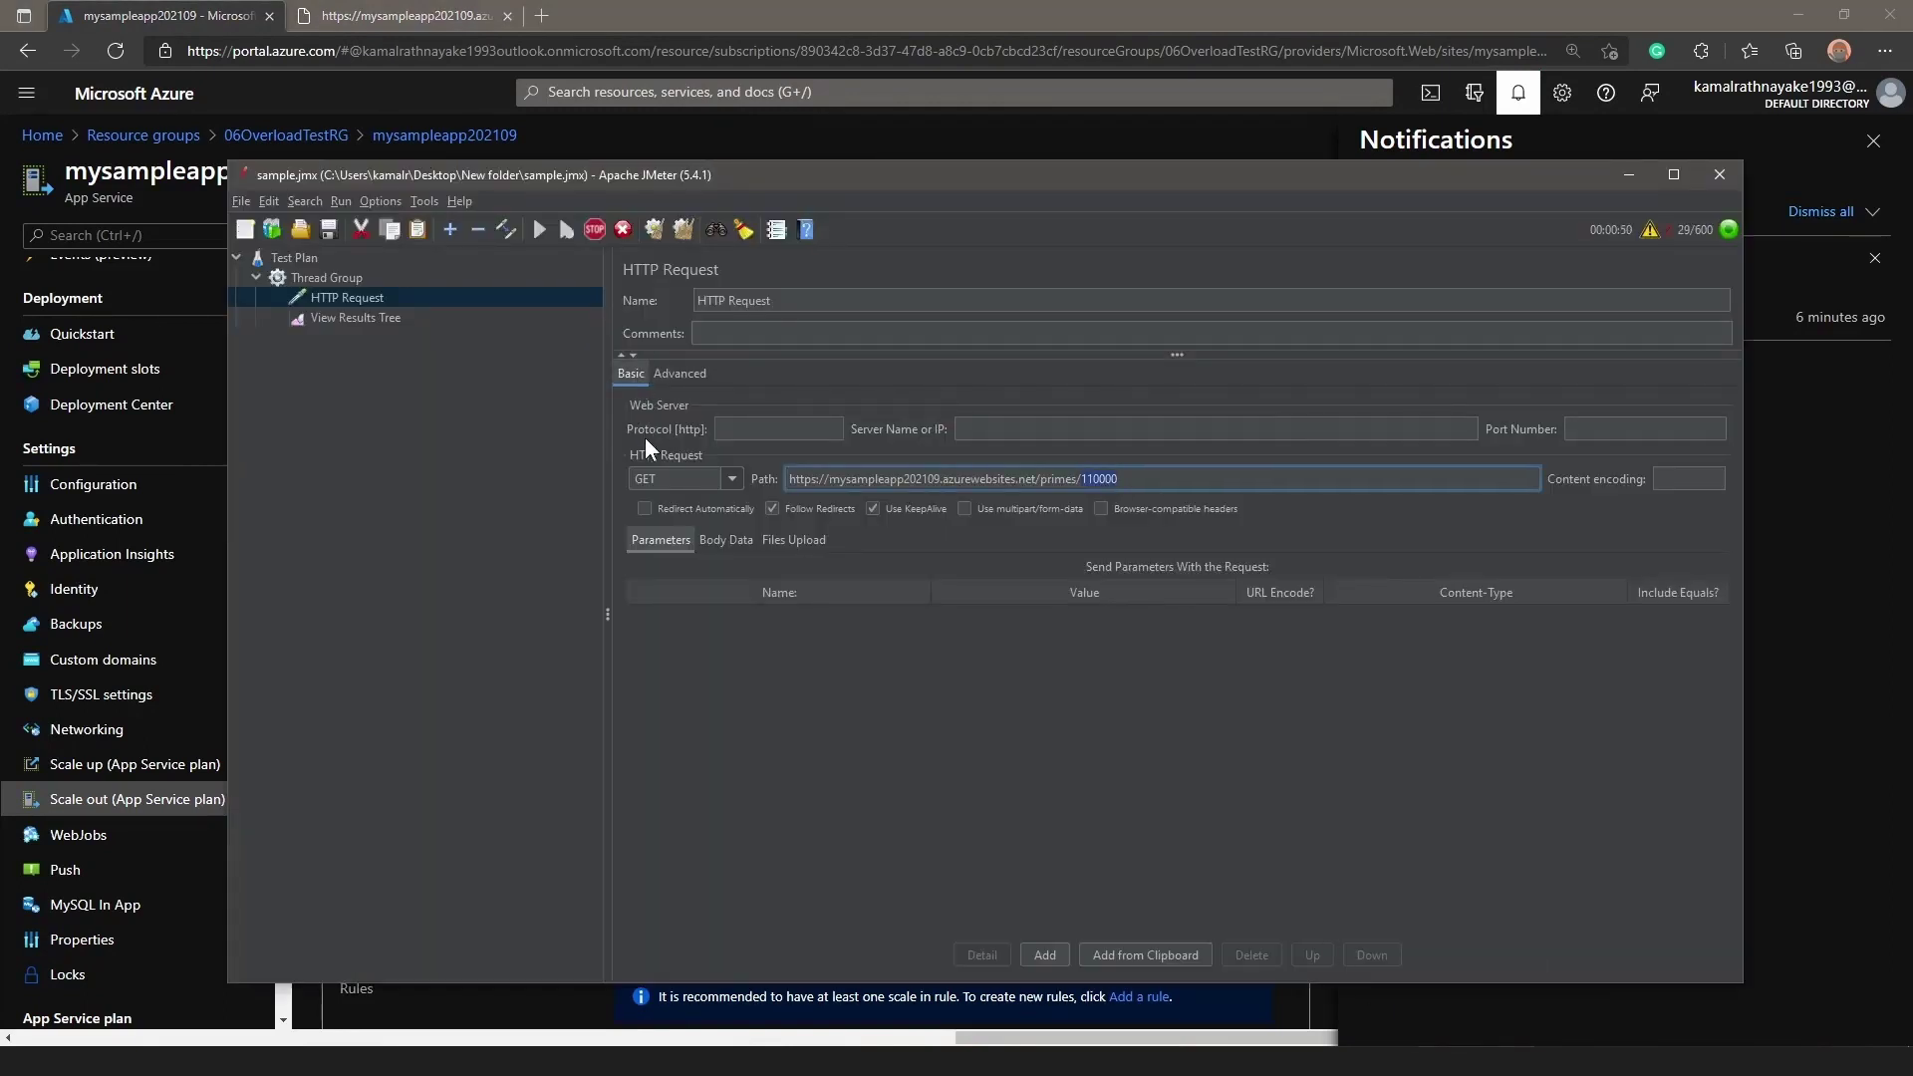
{"action": "left_click", "coordinate": [464, 316]}
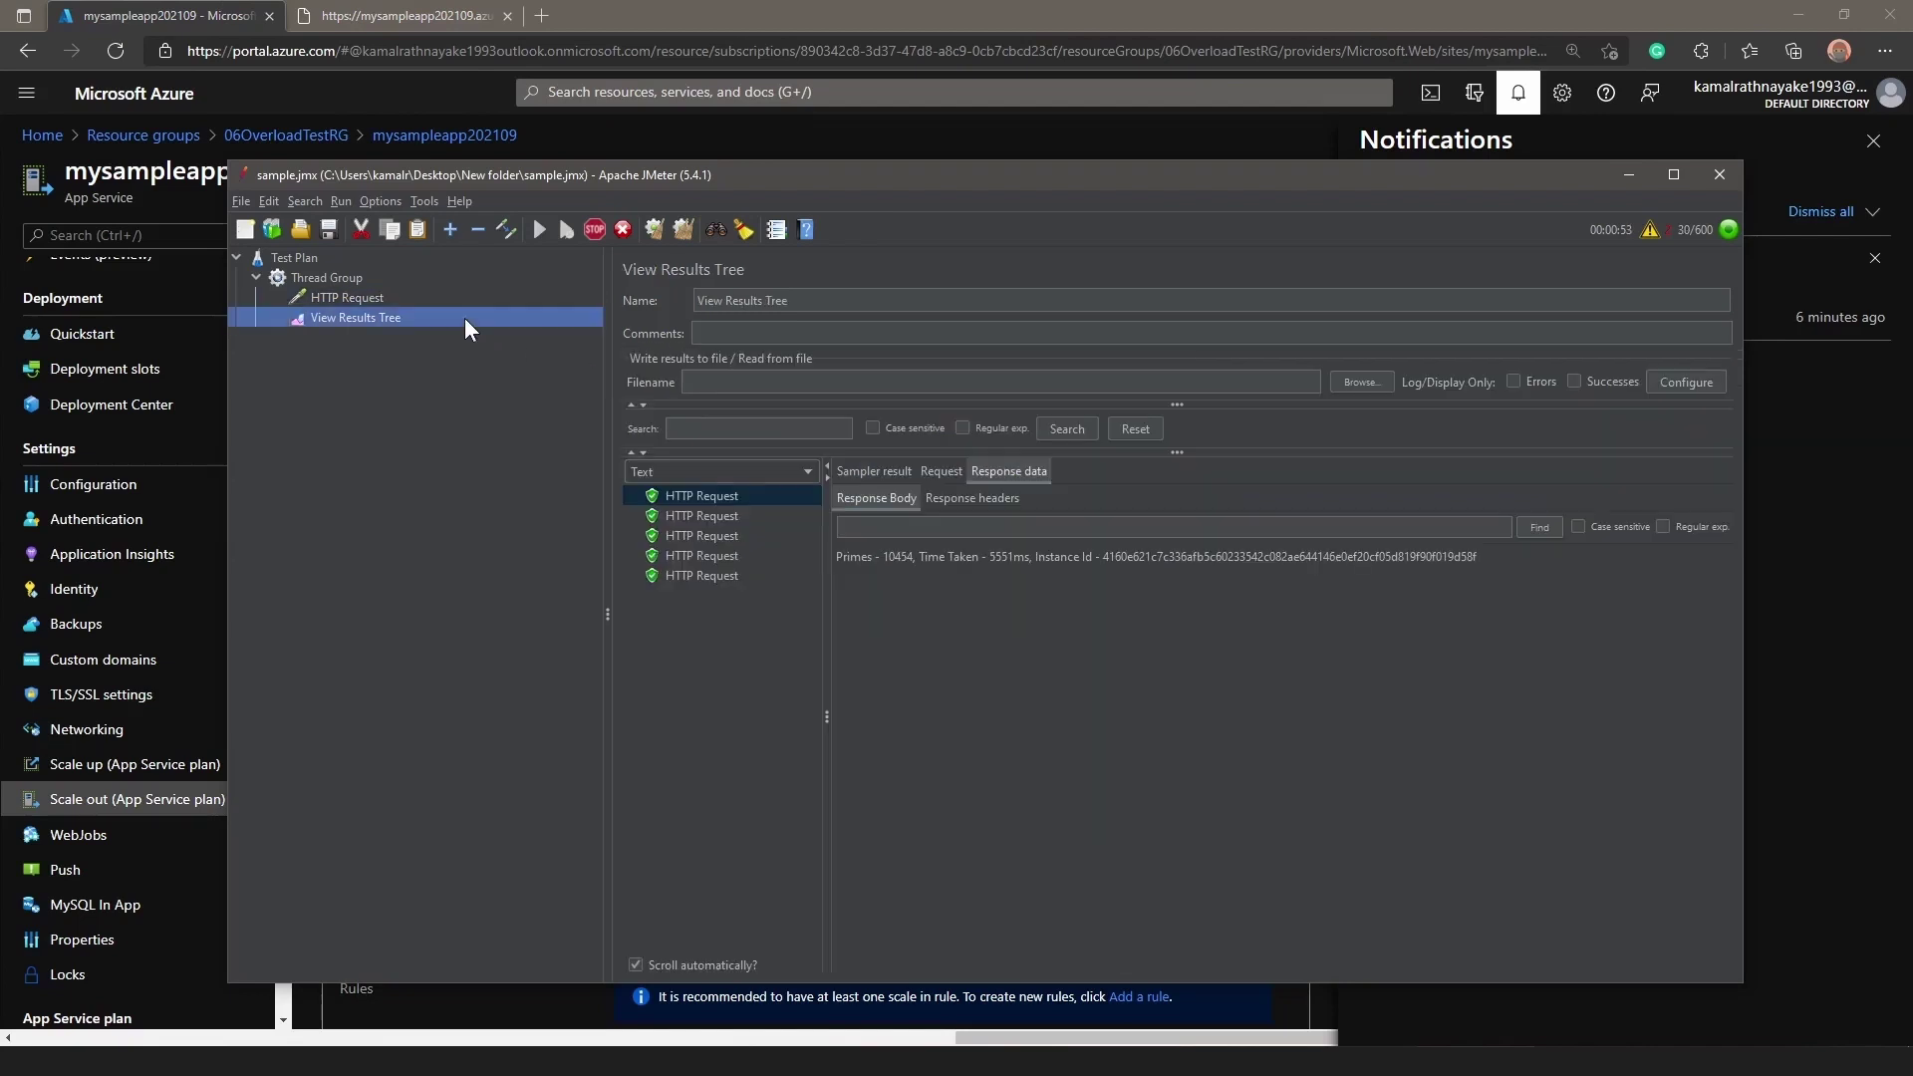
- Switch to the Azure portal, show the autoscale run history for the last 1 hour, and close the notifications
{"action": "left_click_drag", "start_coordinate": [637, 171], "coordinate": [793, 232]}
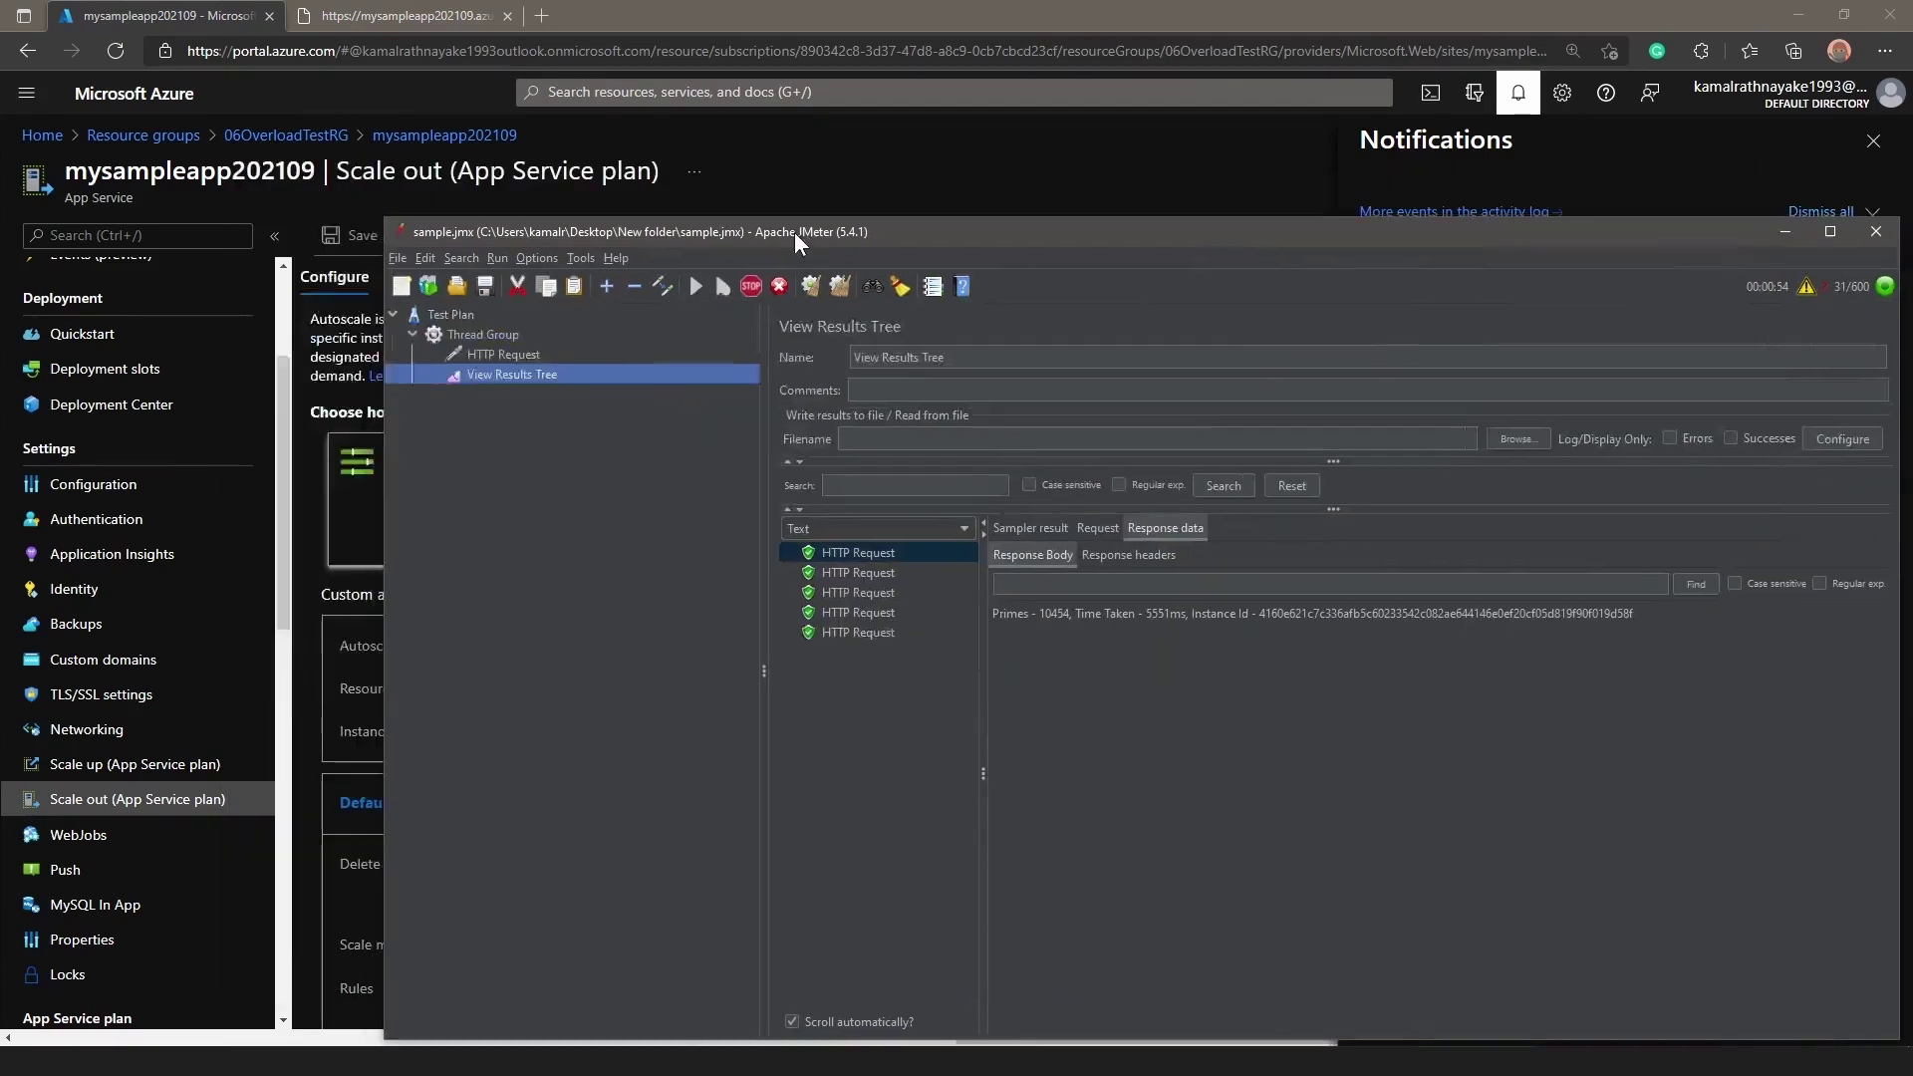
{"action": "left_click", "coordinate": [153, 26]}
{"action": "scroll", "coordinate": [111, 511], "scroll_direction": "up", "scroll_amount": 3}
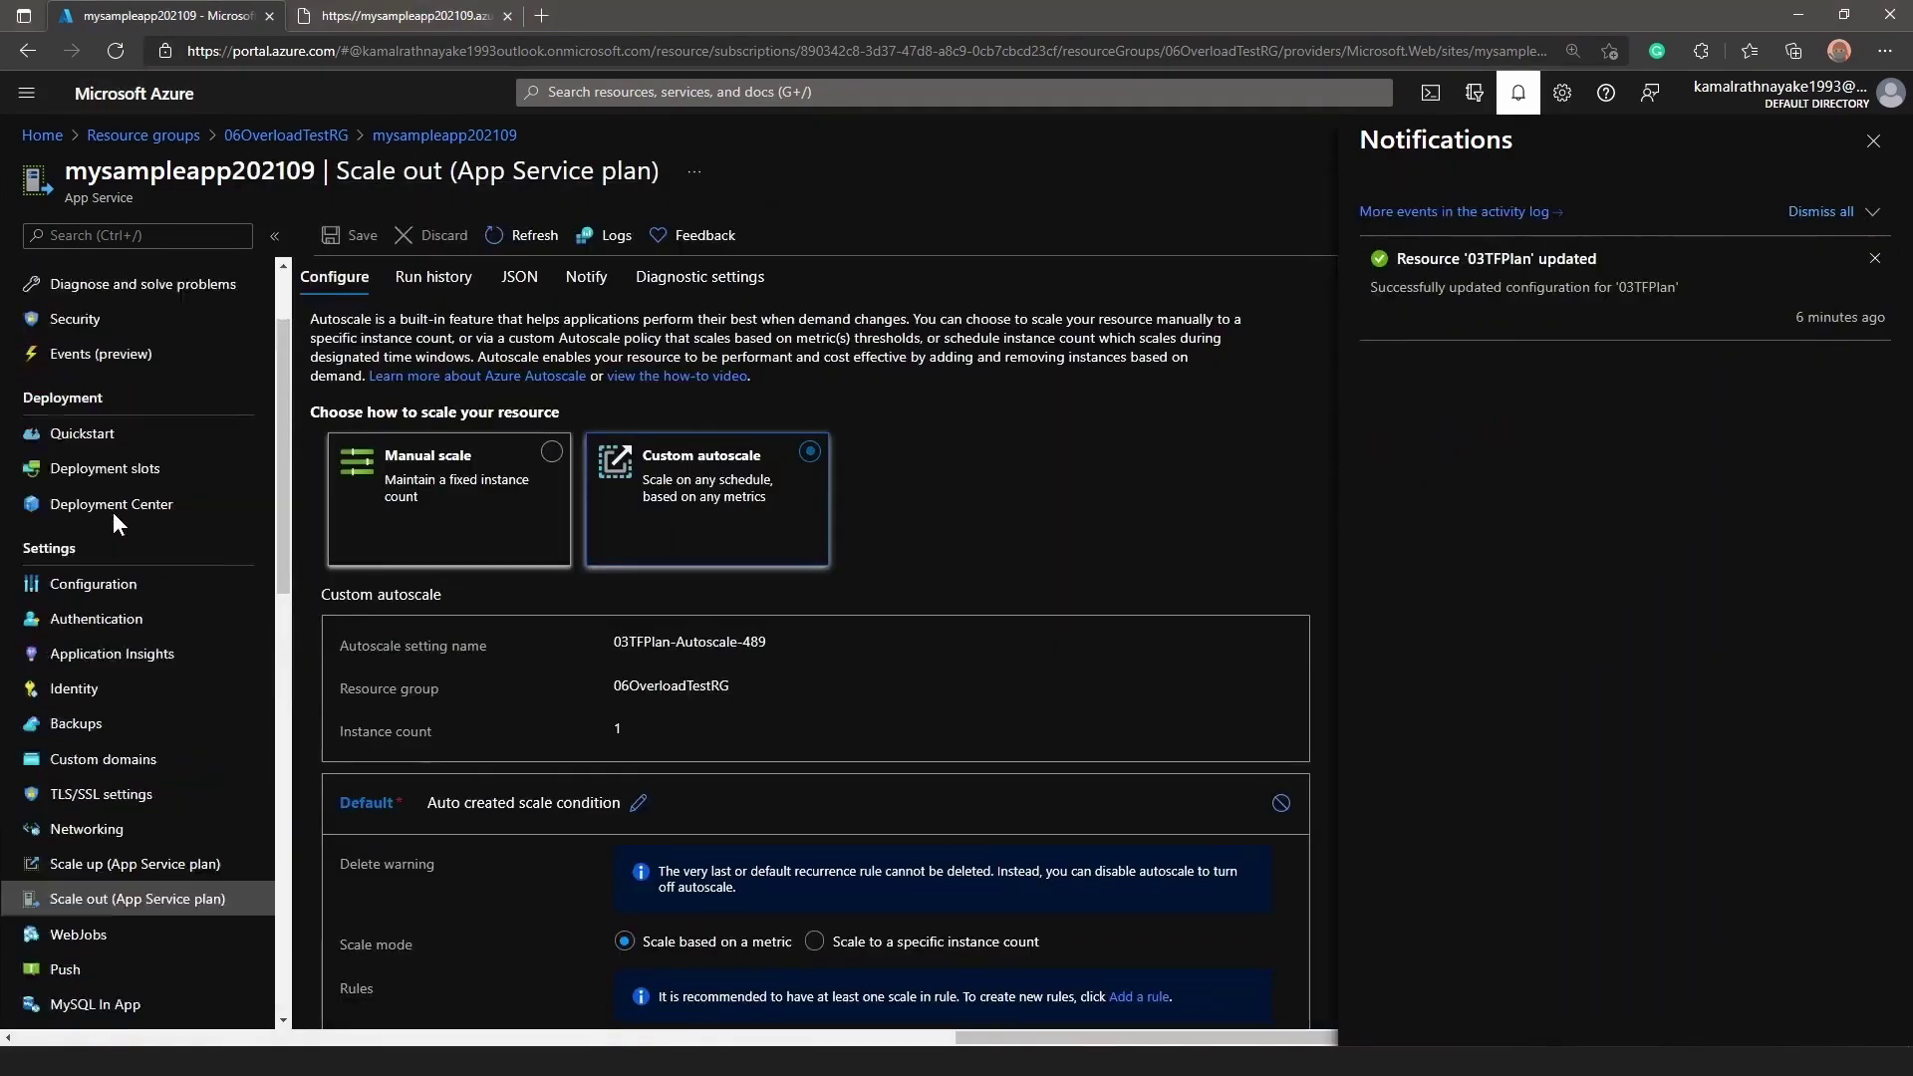
{"action": "scroll", "coordinate": [143, 856], "scroll_direction": "down", "scroll_amount": 3}
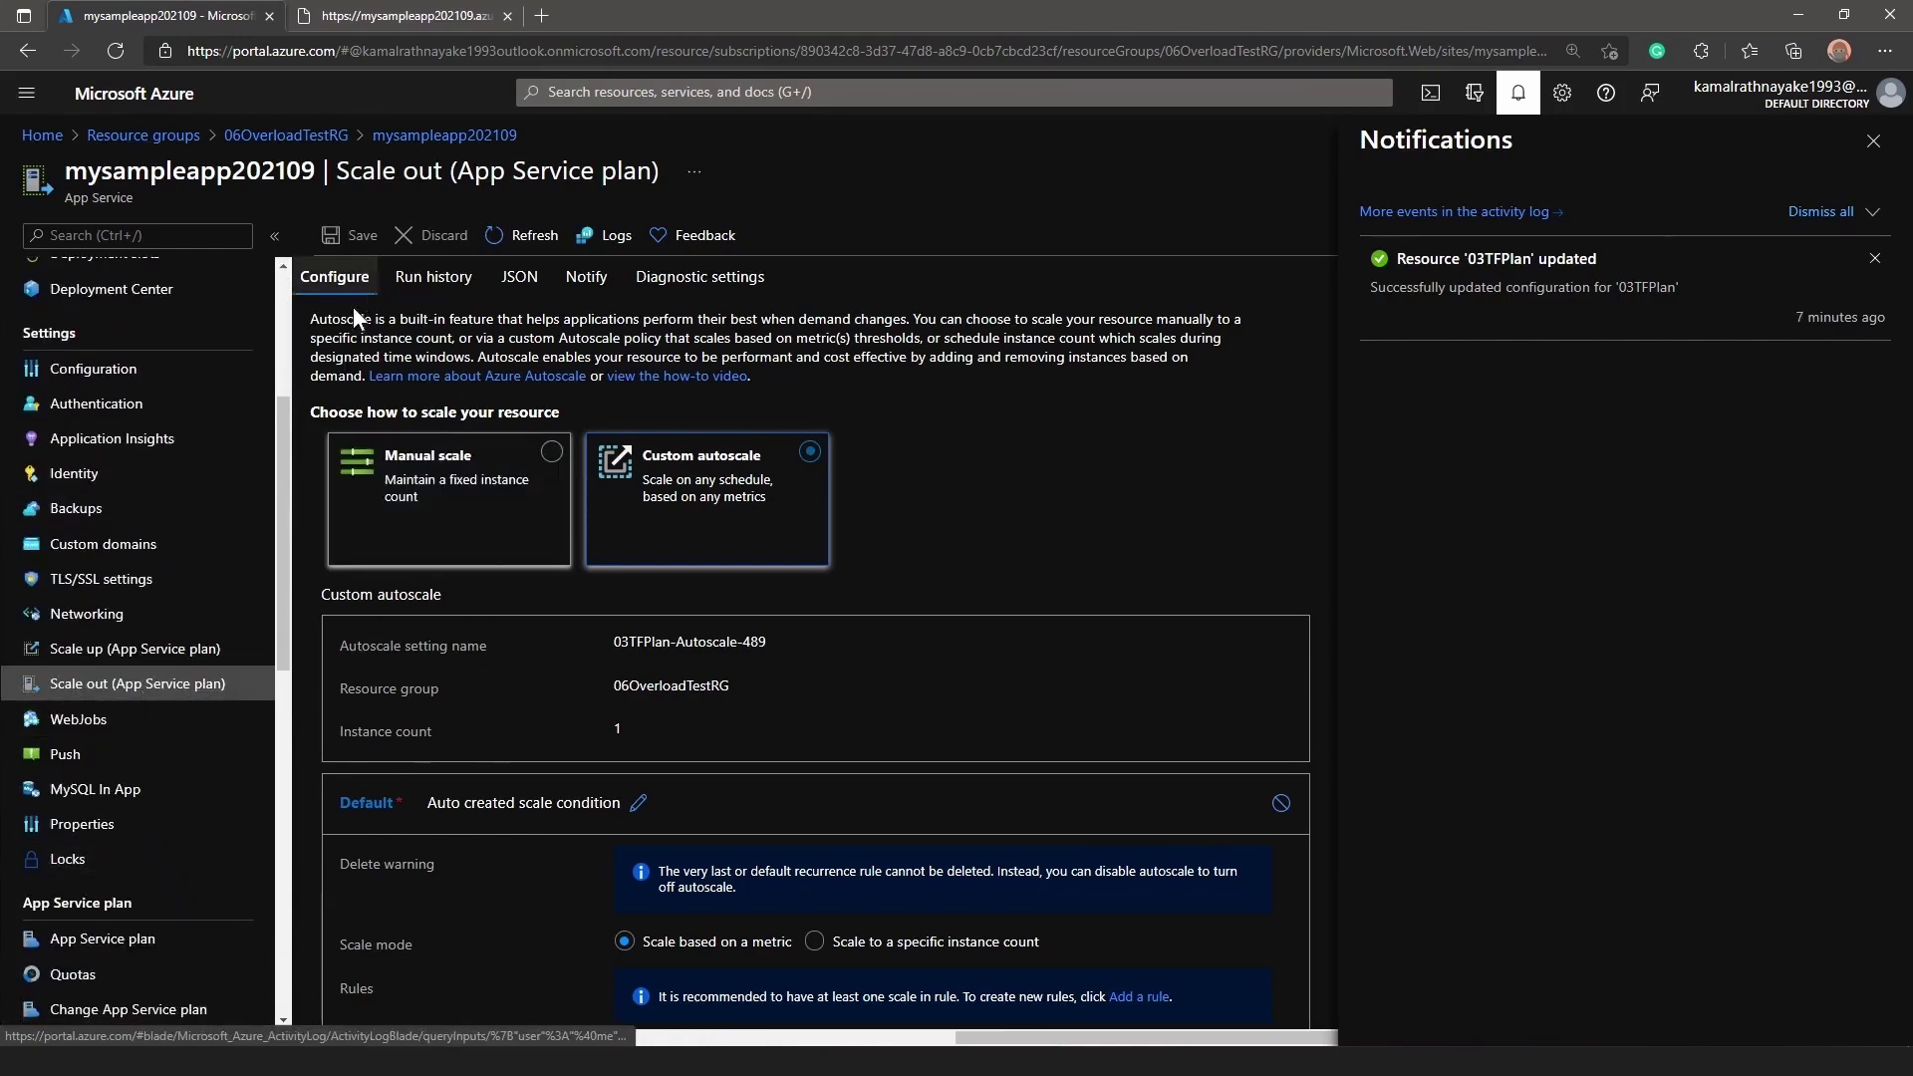
{"action": "left_click", "coordinate": [412, 289]}
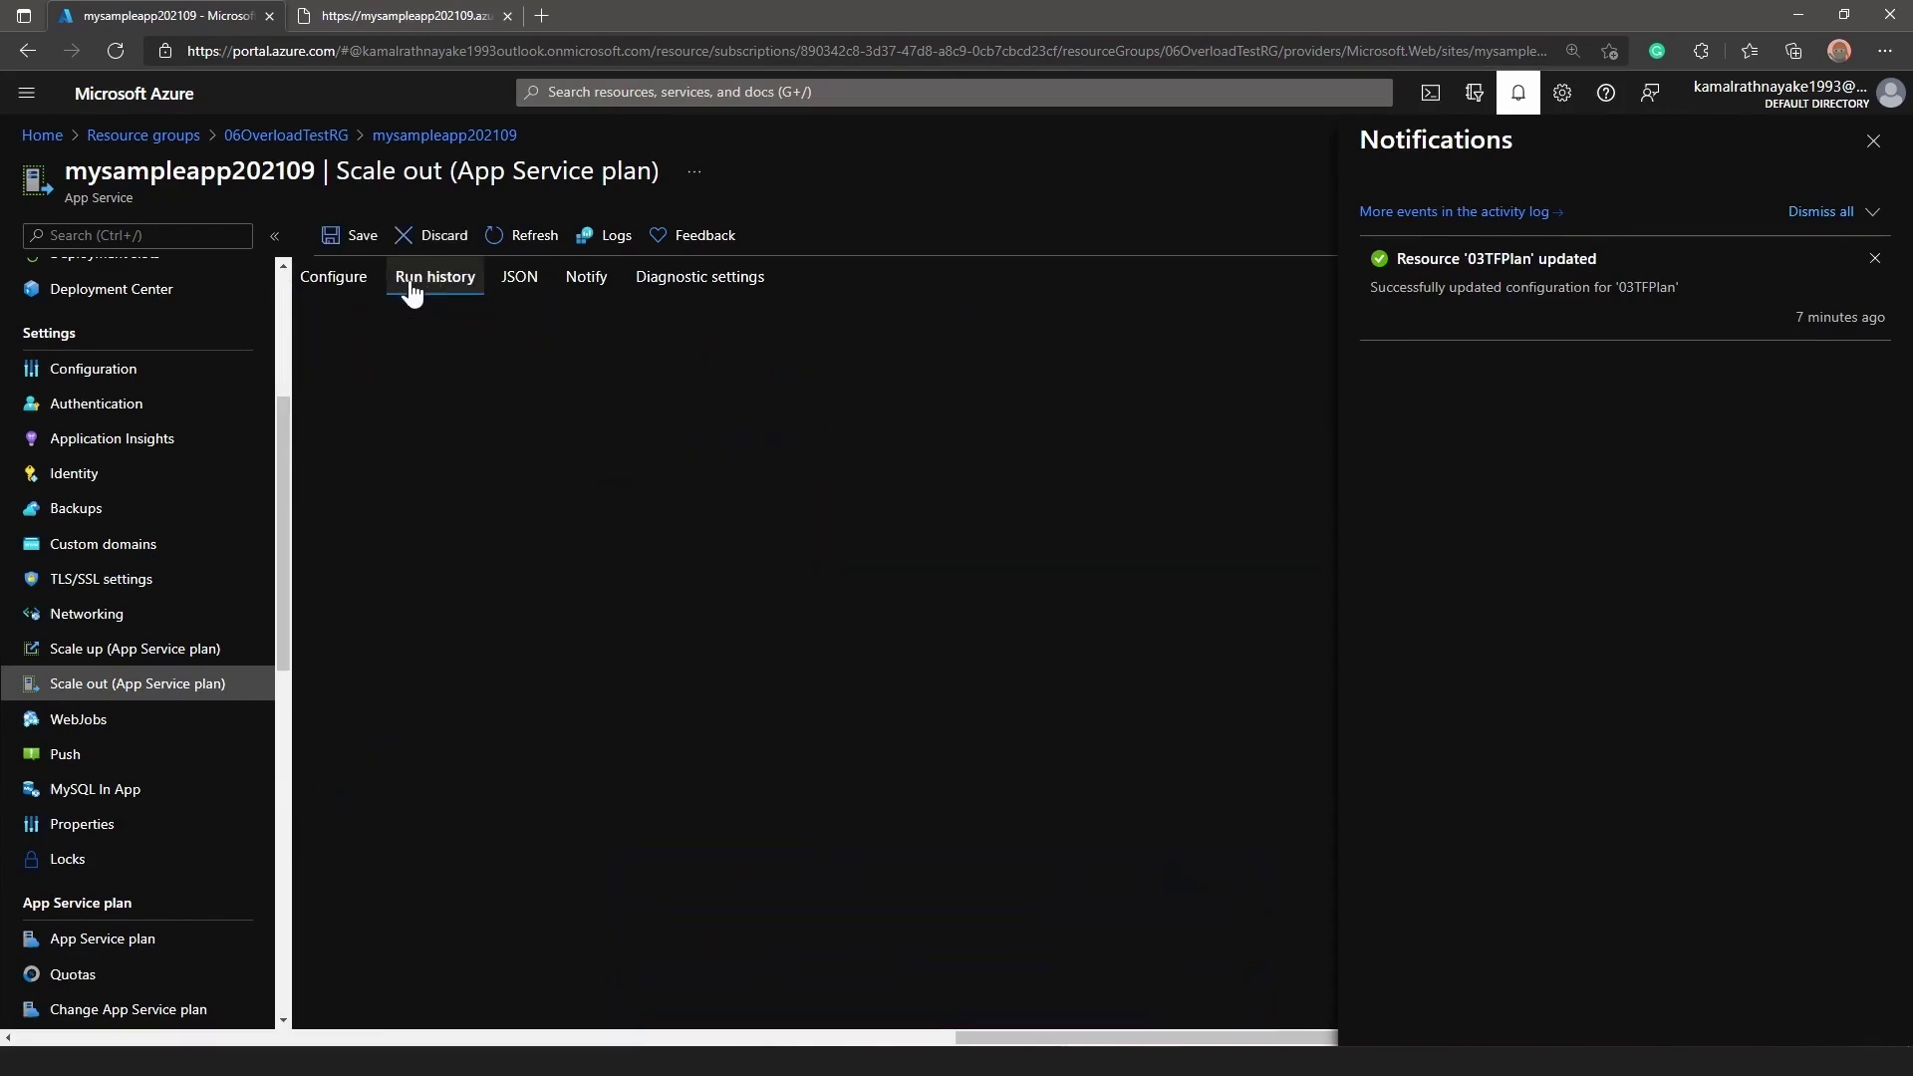
{"action": "left_click", "coordinate": [1873, 140]}
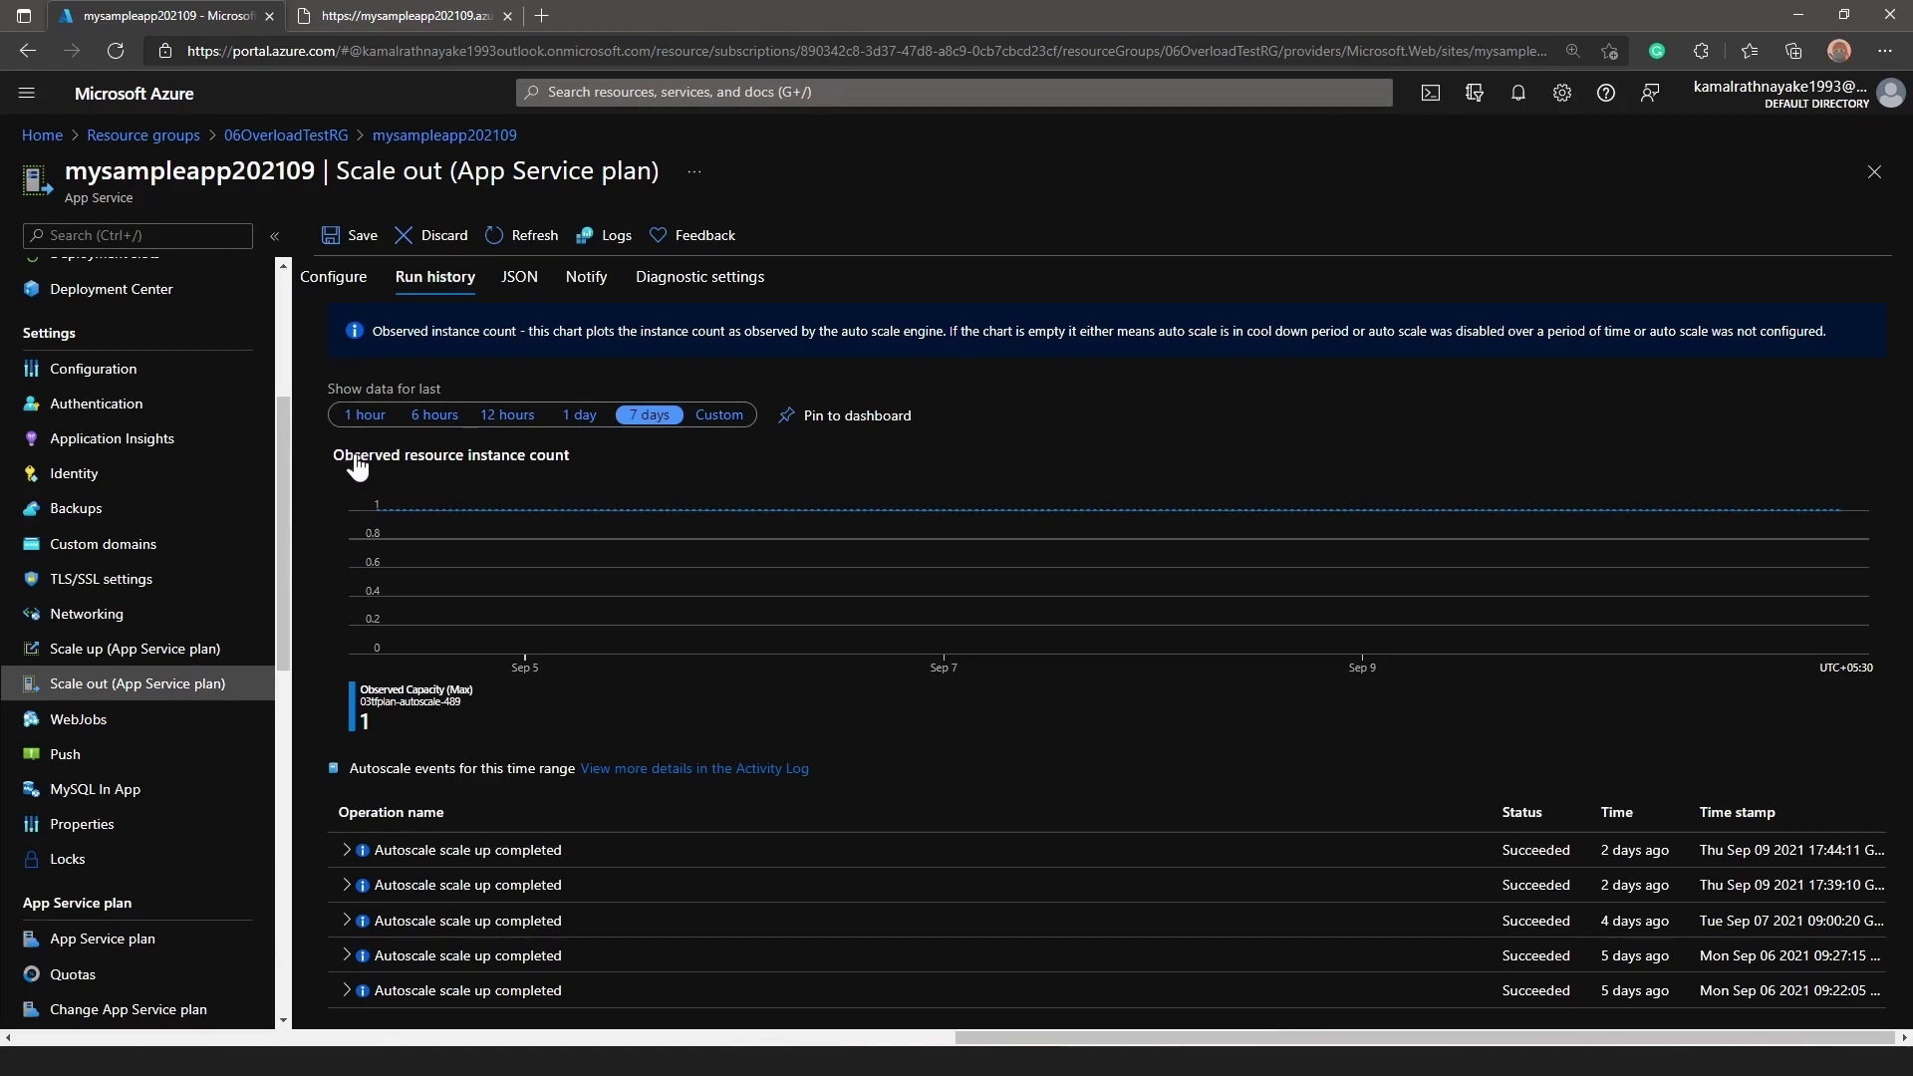
{"action": "left_click", "coordinate": [359, 416]}
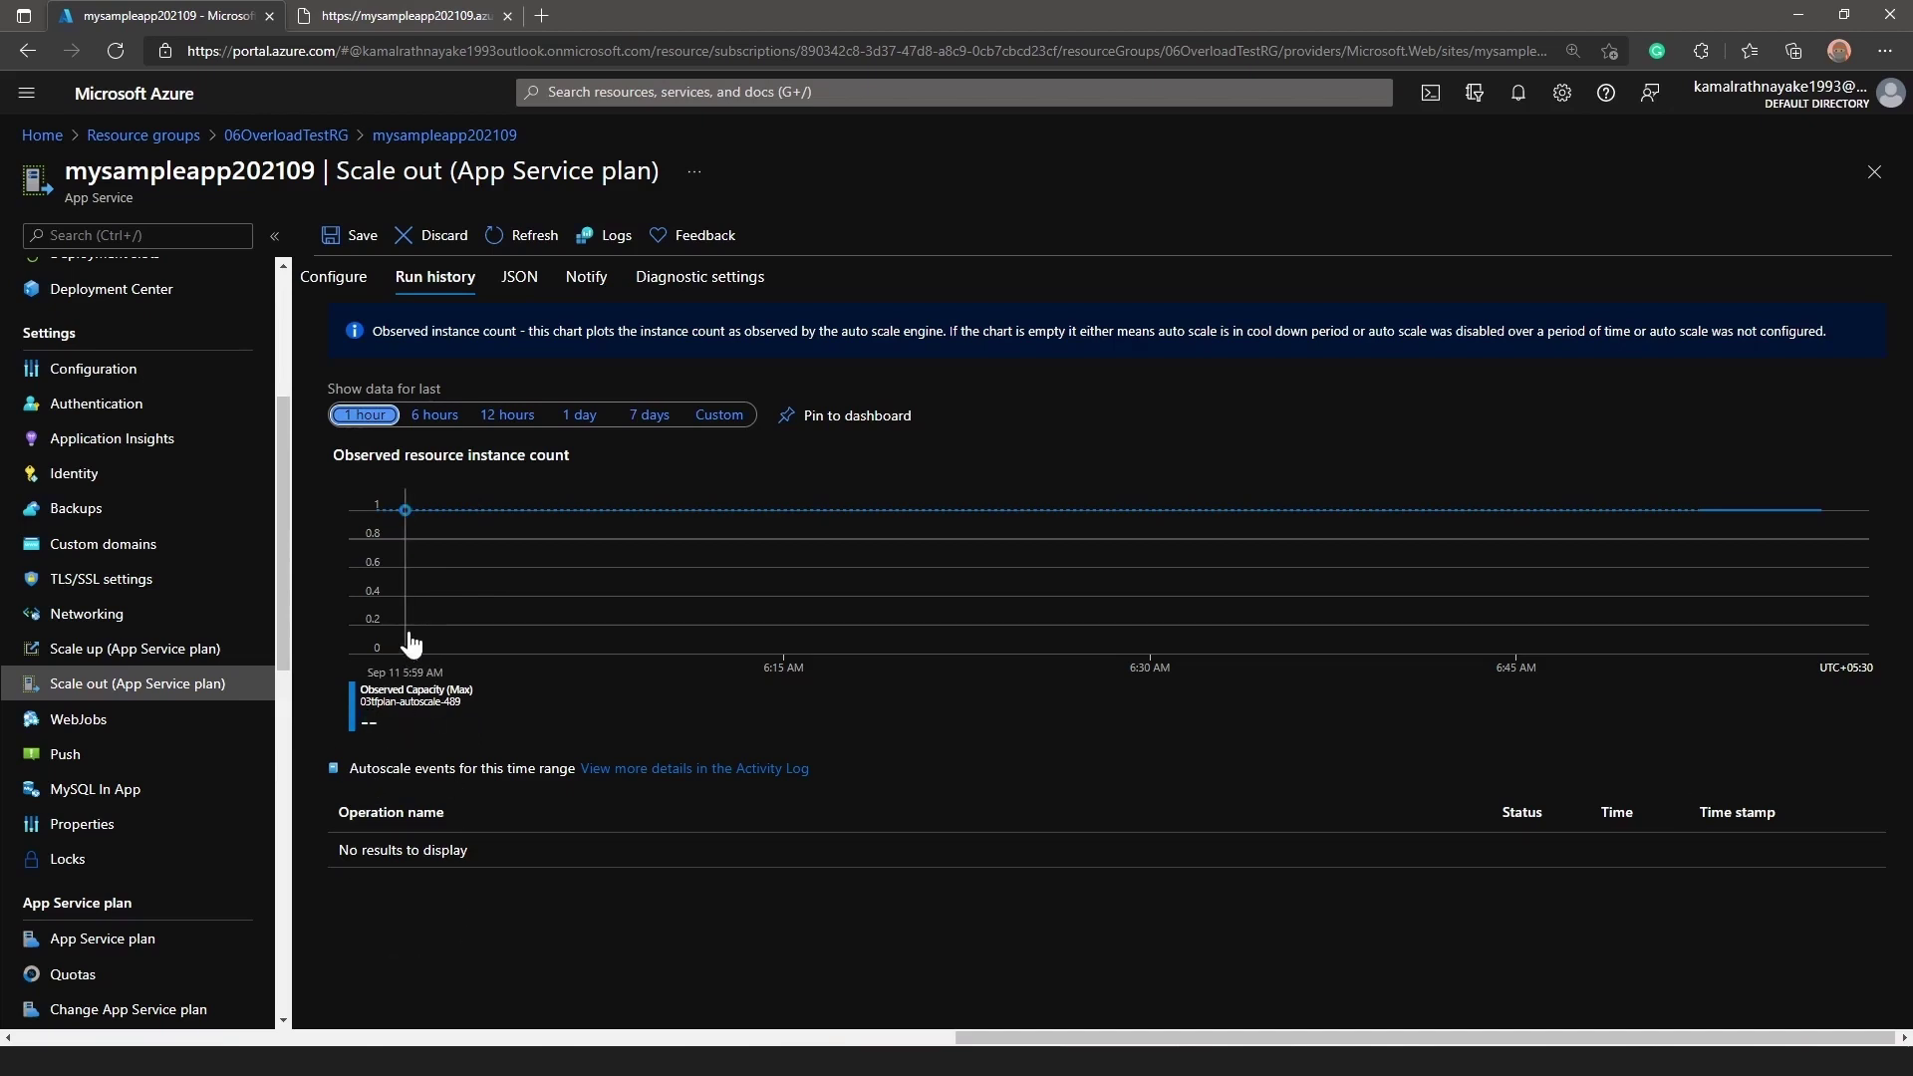
- Switch to Alarms & Clock and start the stopwatch to time the load test
{"action": "key", "text": "alt+Tab"}
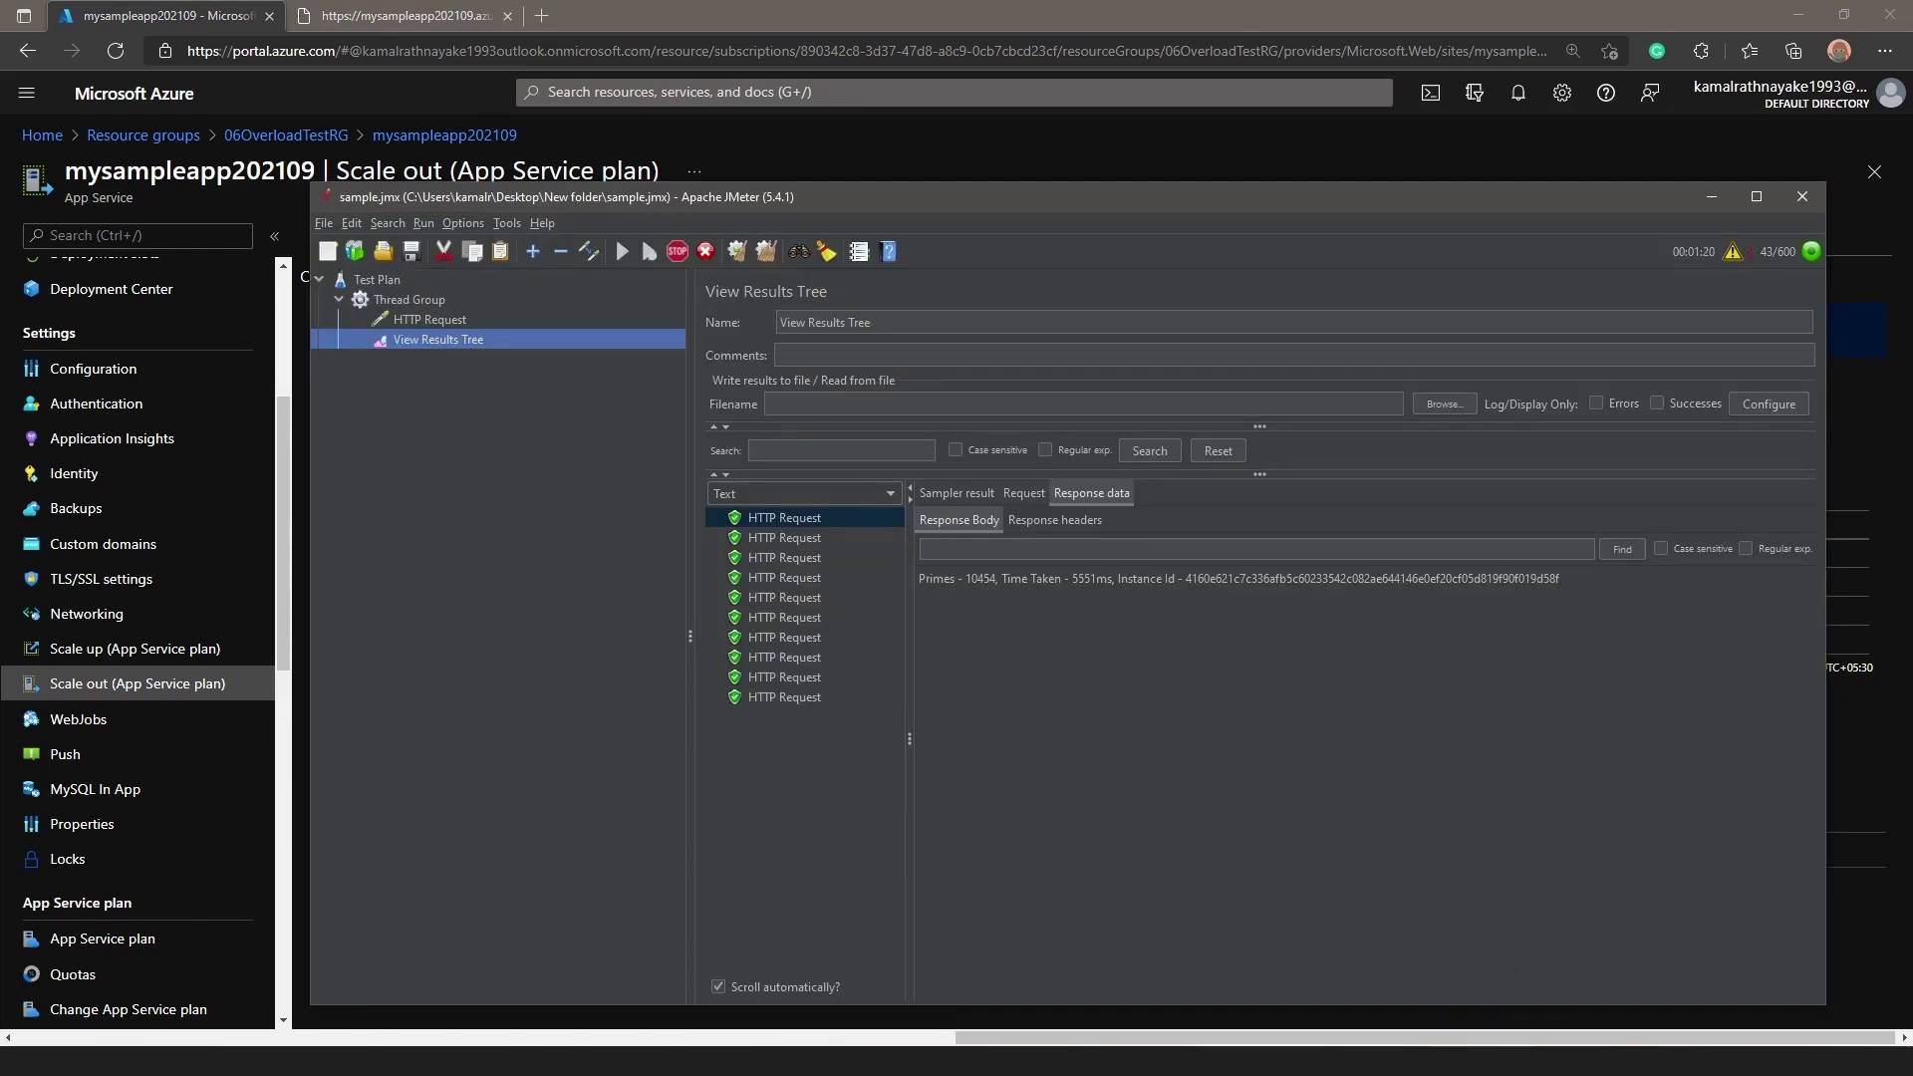
{"action": "key", "text": "alt+Tab"}
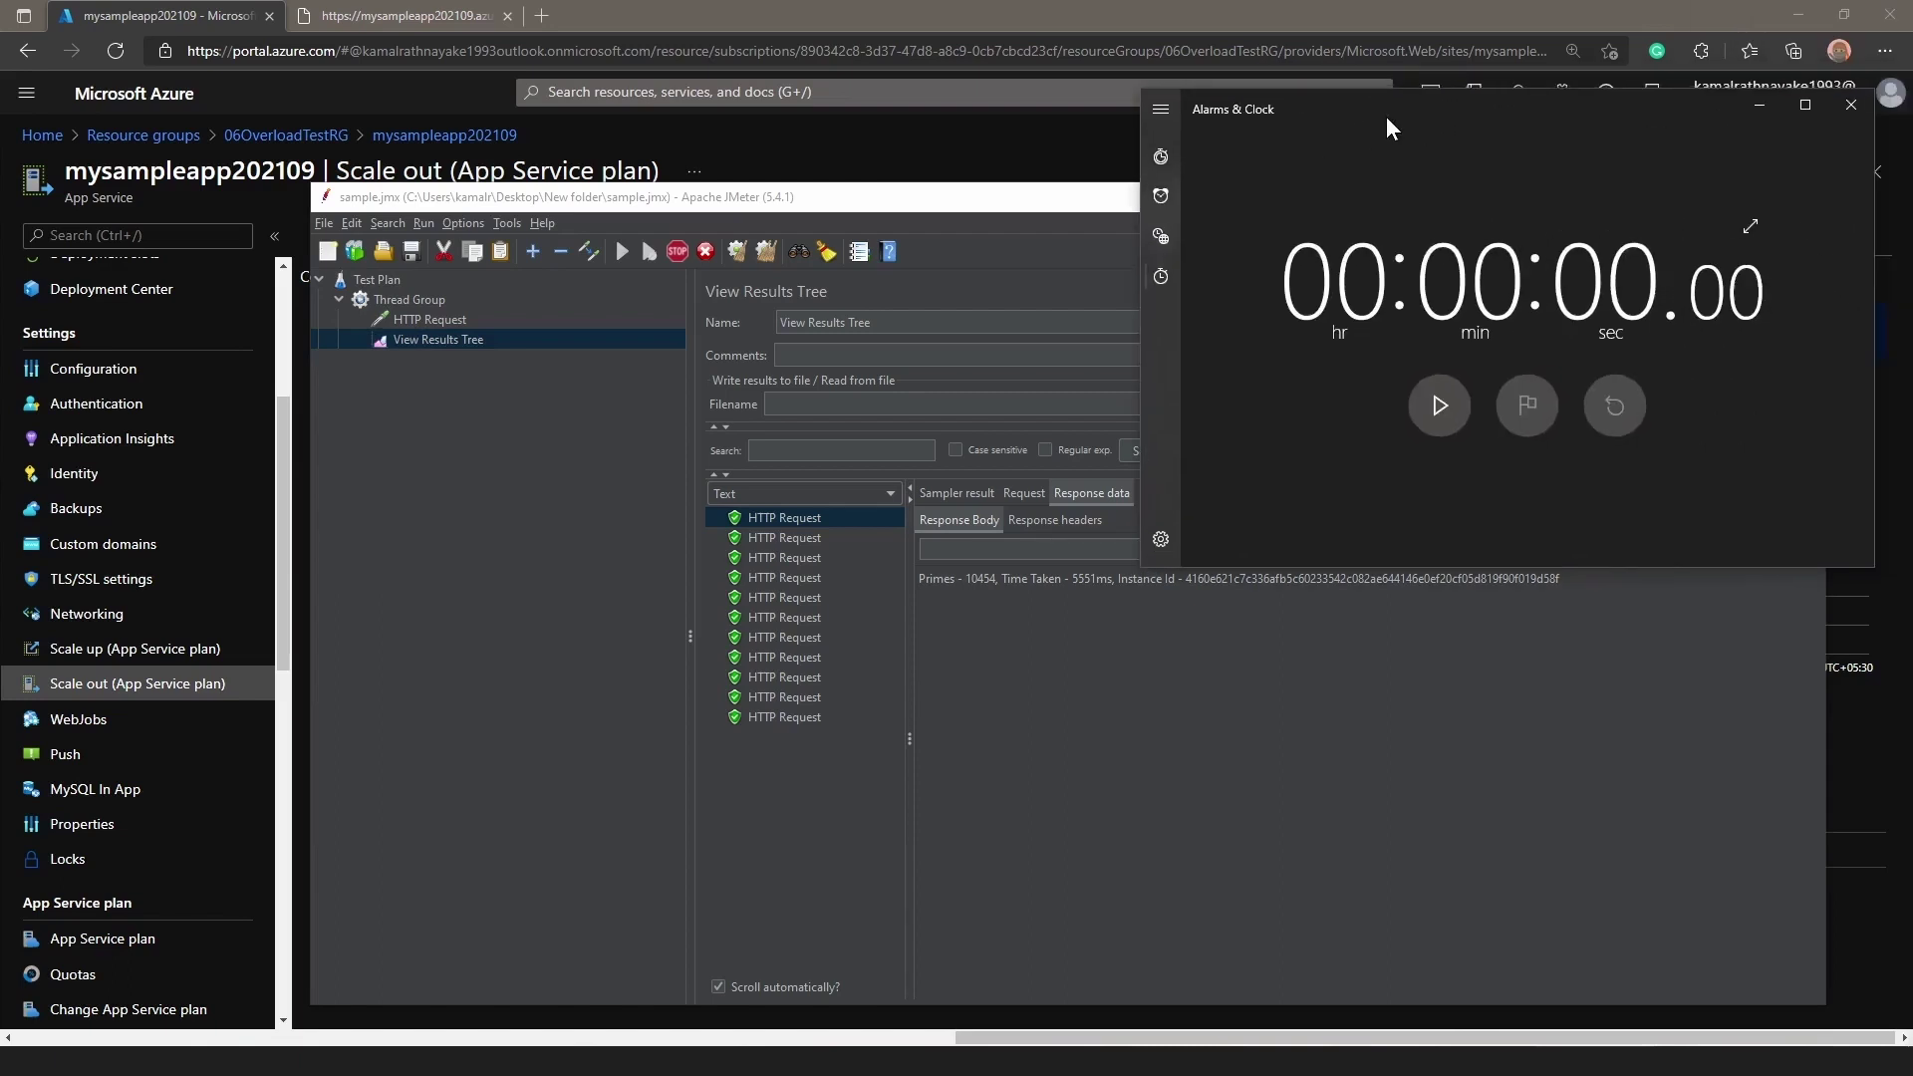
{"action": "left_click", "coordinate": [1440, 406]}
{"action": "left_click_drag", "start_coordinate": [1492, 106], "coordinate": [1518, 161]}
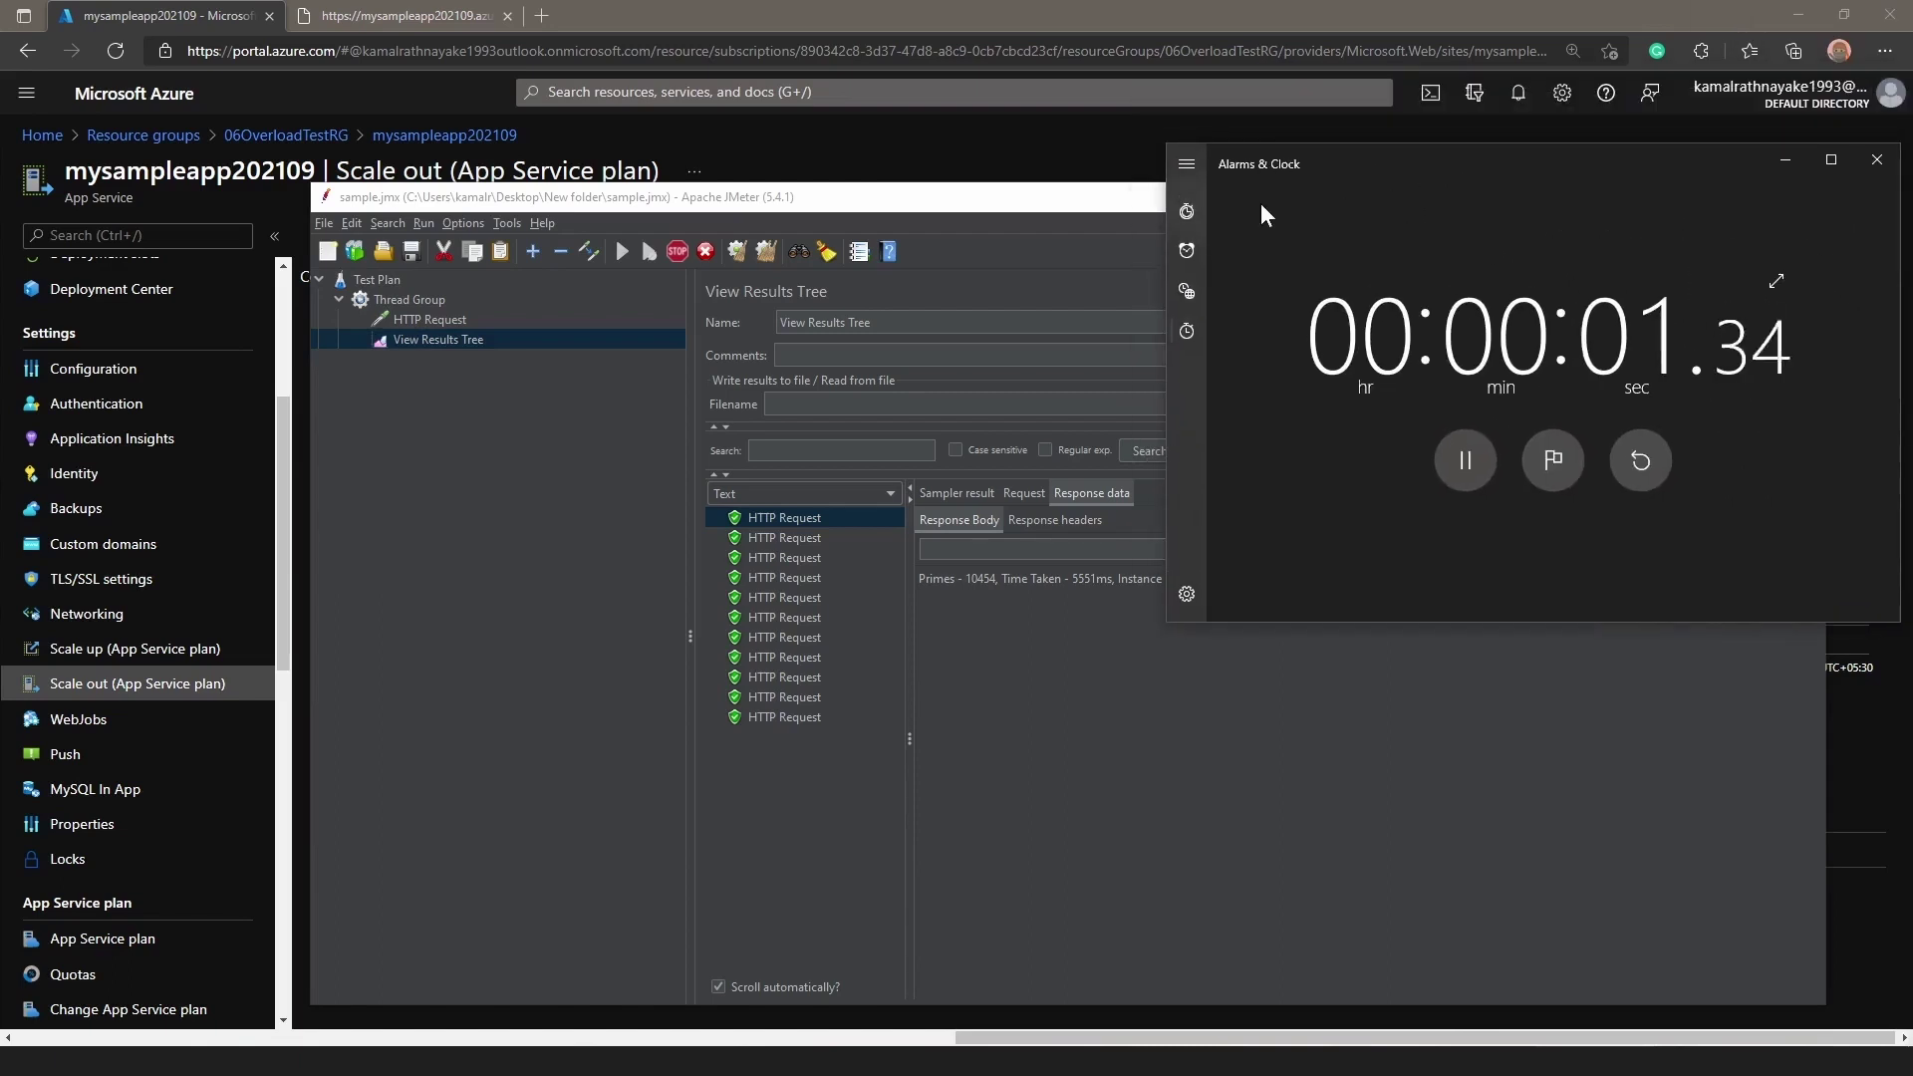
- Arrange the stopwatch and a smaller JMeter window so that the portal's run history chart stays in view
{"action": "left_click_drag", "start_coordinate": [1153, 204], "coordinate": [1001, 789]}
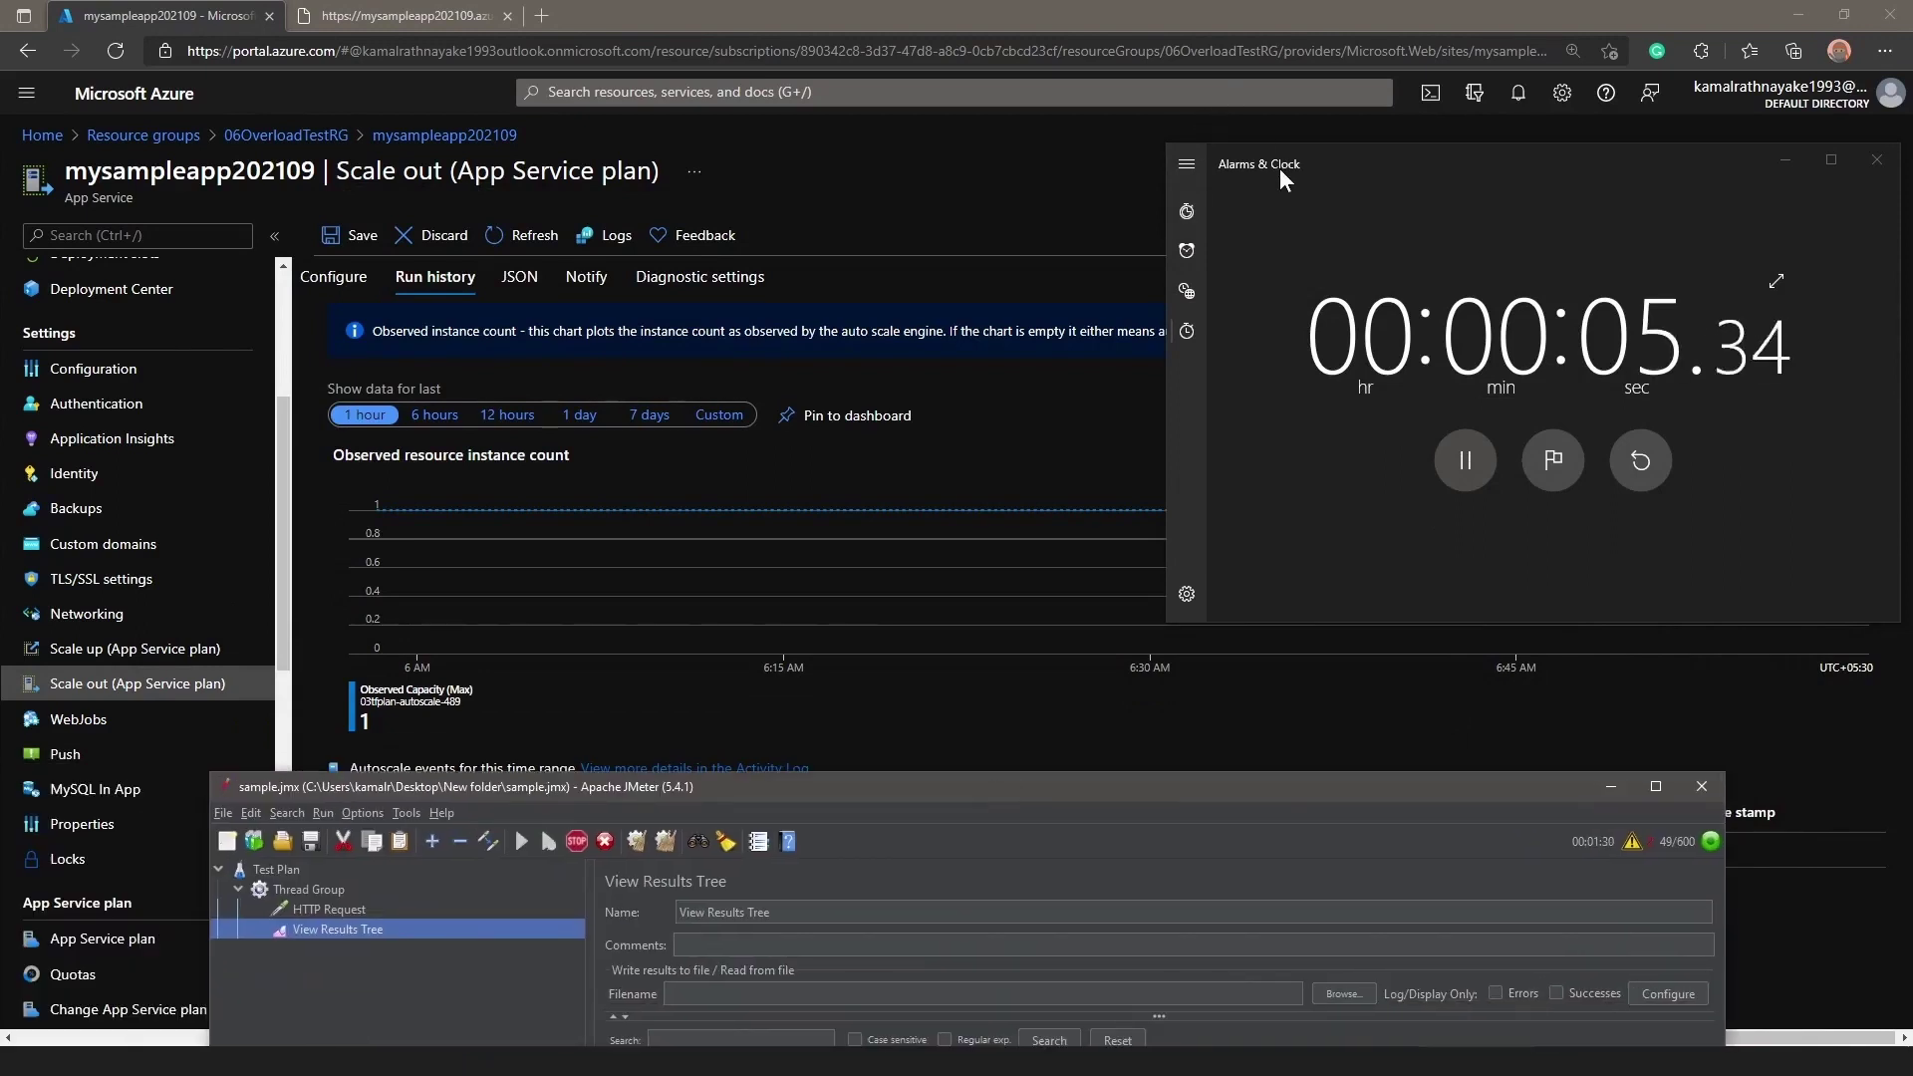
{"action": "left_click_drag", "start_coordinate": [1281, 177], "coordinate": [1215, 38]}
{"action": "left_click_drag", "start_coordinate": [283, 790], "coordinate": [1006, 263]}
{"action": "left_click_drag", "start_coordinate": [1076, 282], "coordinate": [116, 251]}
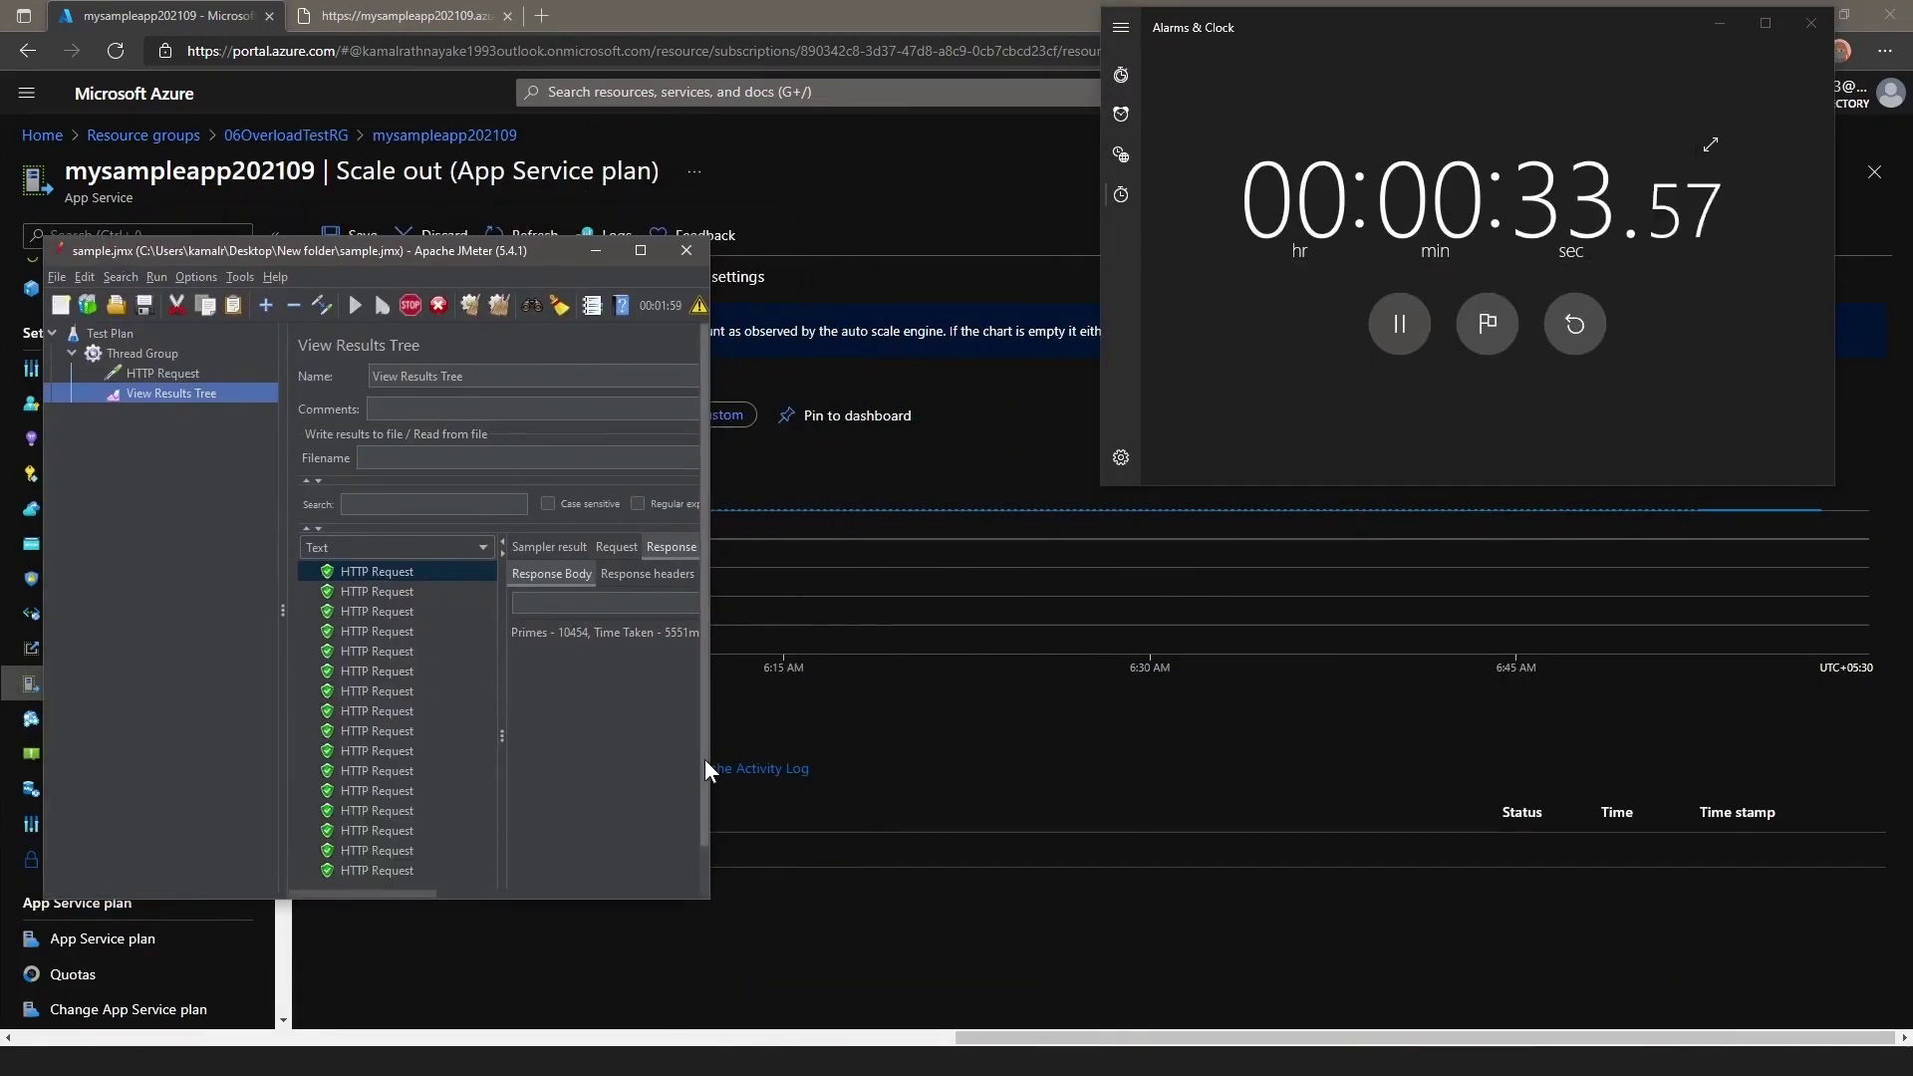
{"action": "left_click_drag", "start_coordinate": [718, 231], "coordinate": [646, 340]}
{"action": "scroll", "coordinate": [1586, 809], "scroll_direction": "down", "scroll_amount": 3}
{"action": "left_click_drag", "start_coordinate": [299, 355], "coordinate": [1502, 435]}
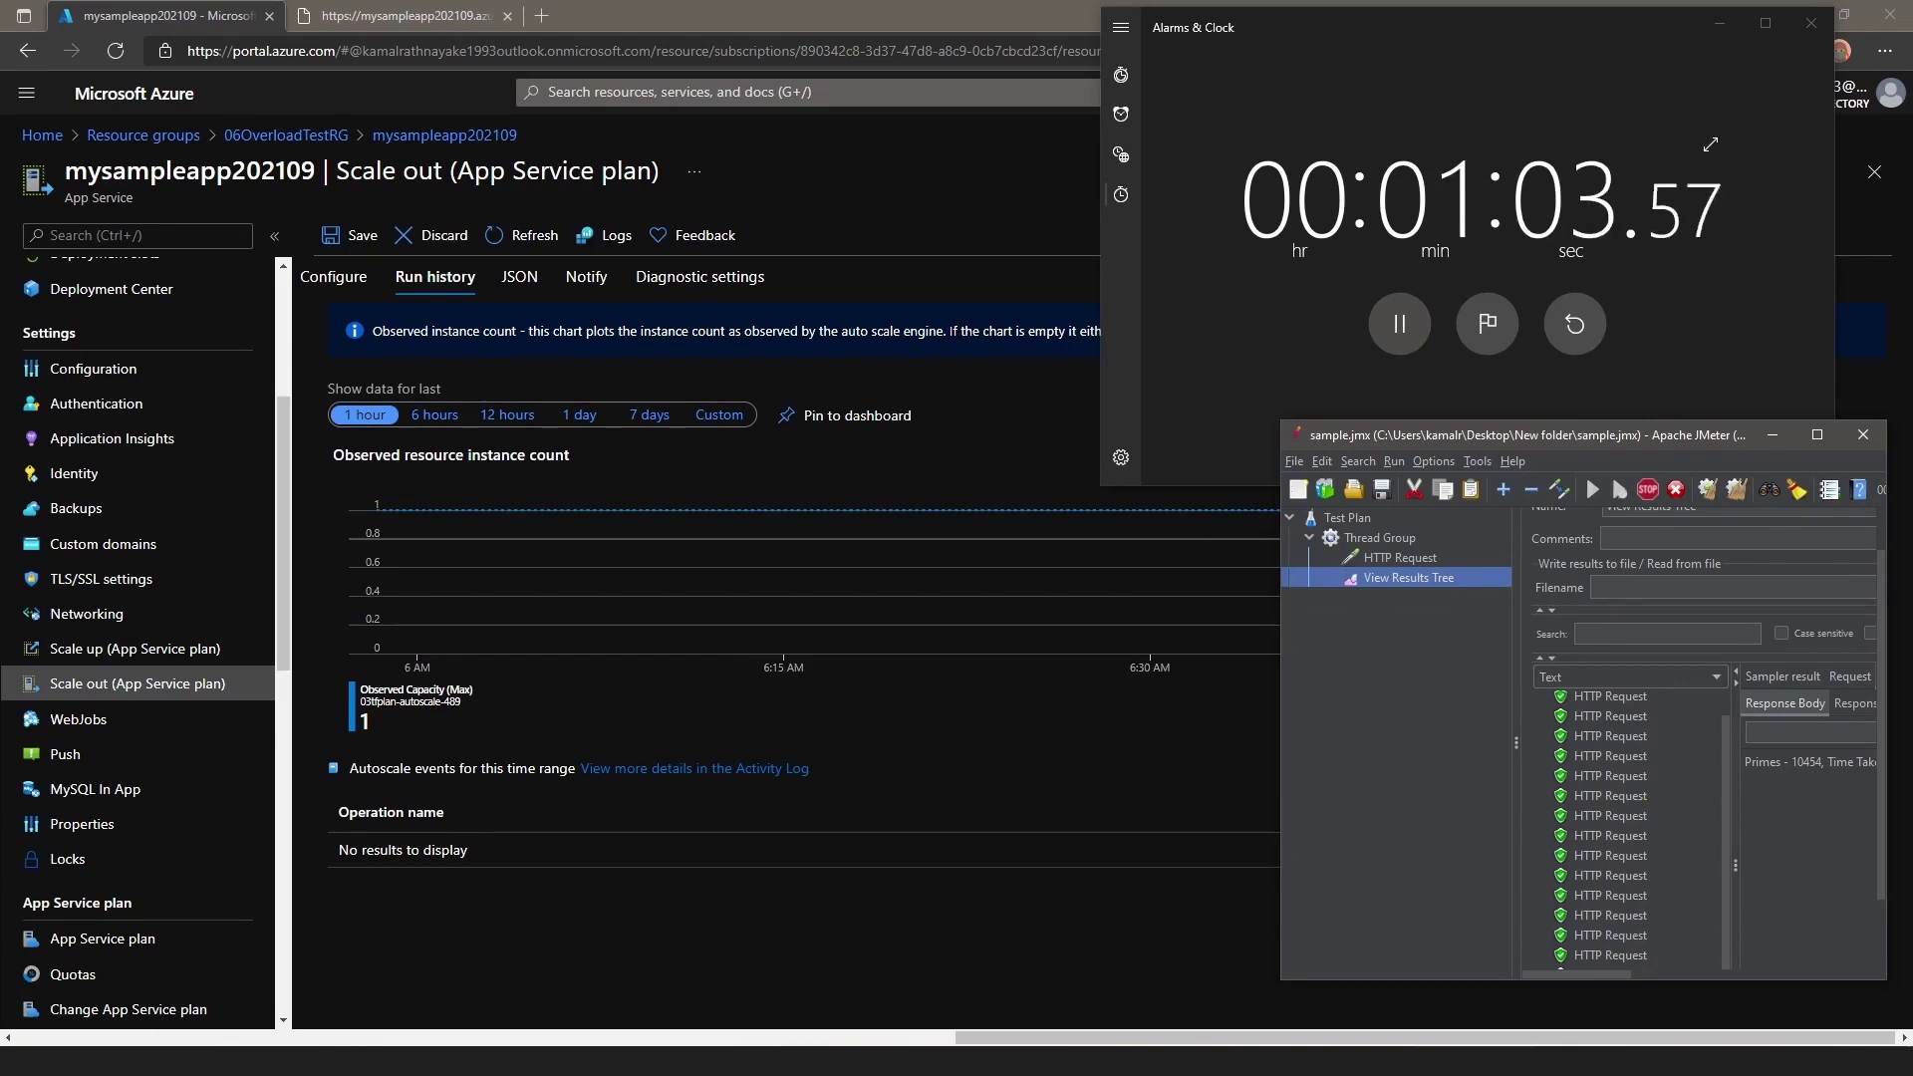
- Refresh the autoscale run history and bring JMeter back to check its latest HTTP Request results
{"action": "left_click_drag", "start_coordinate": [1100, 283], "coordinate": [1095, 283]}
{"action": "left_click", "coordinate": [520, 236]}
{"action": "left_click", "coordinate": [1435, 1061]}
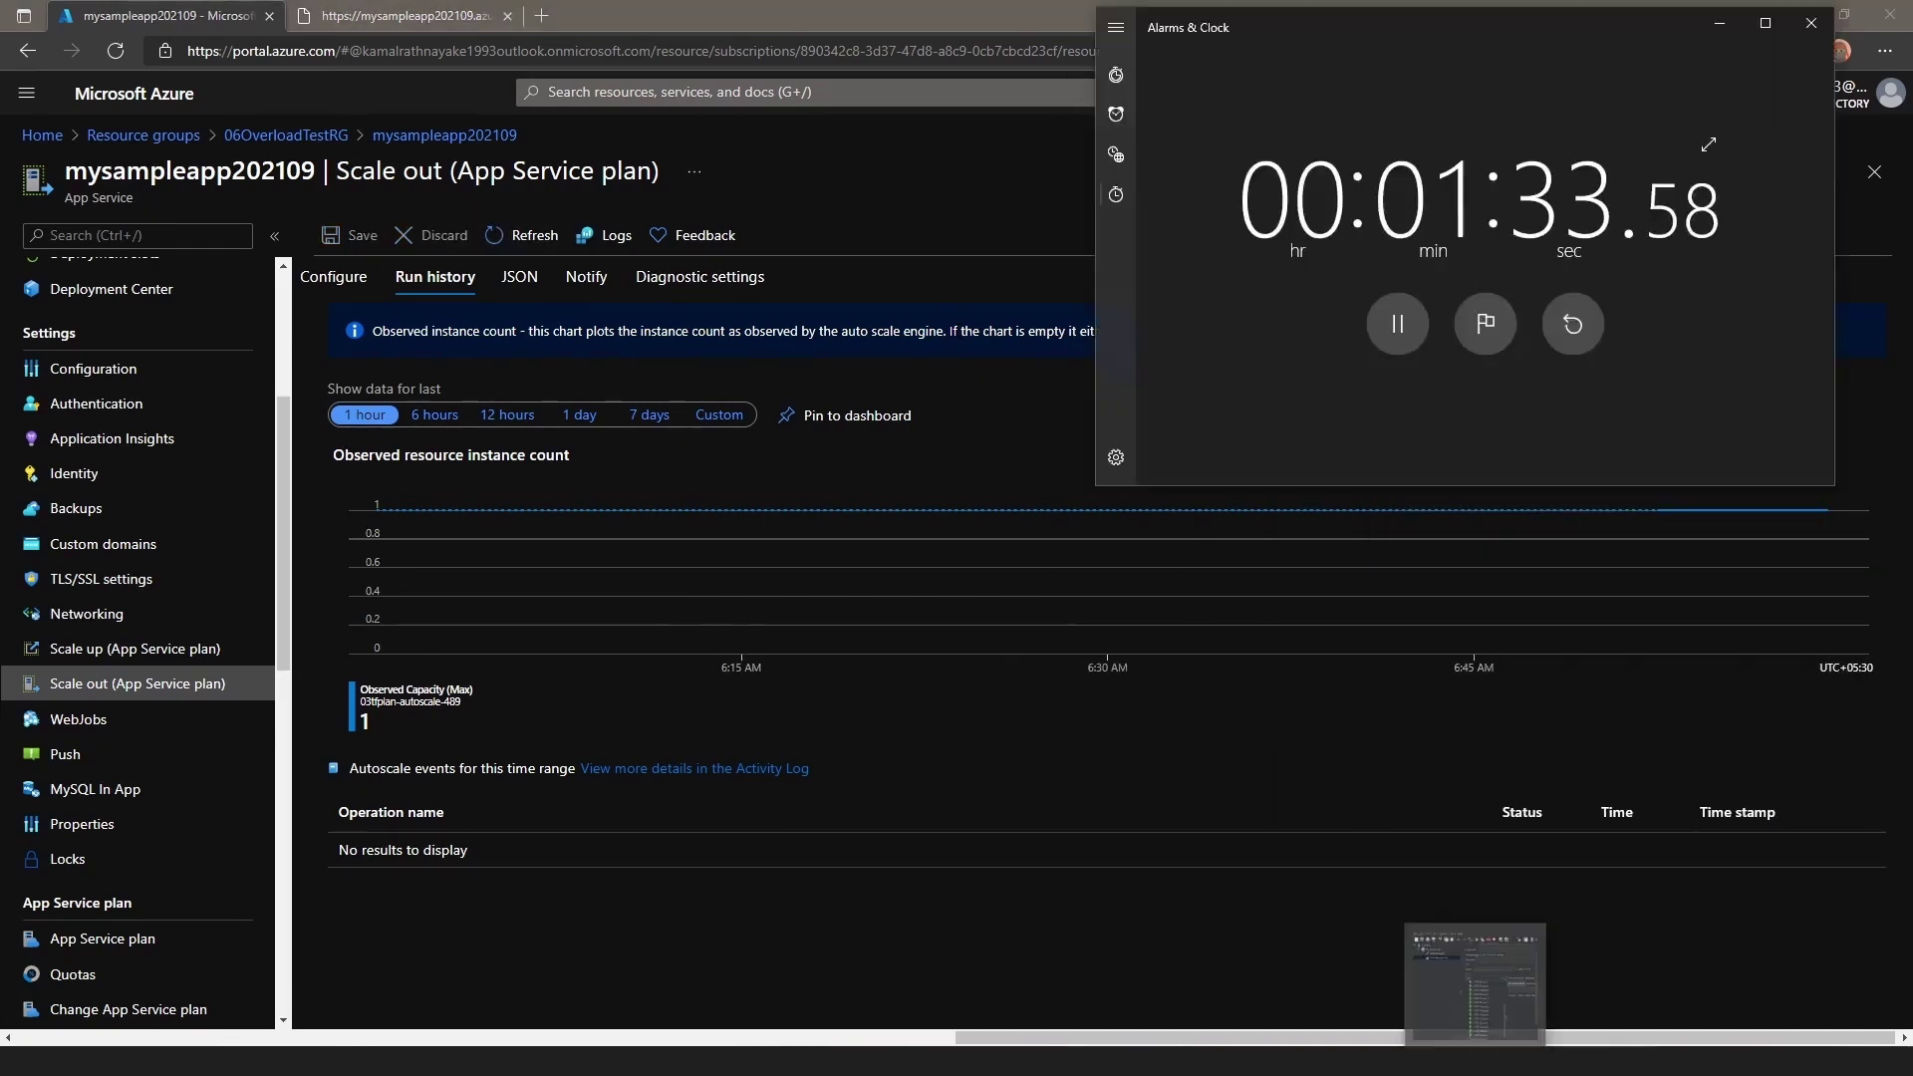
{"action": "left_click", "coordinate": [1477, 1060]}
{"action": "scroll", "coordinate": [1723, 936], "scroll_direction": "down", "scroll_amount": 3}
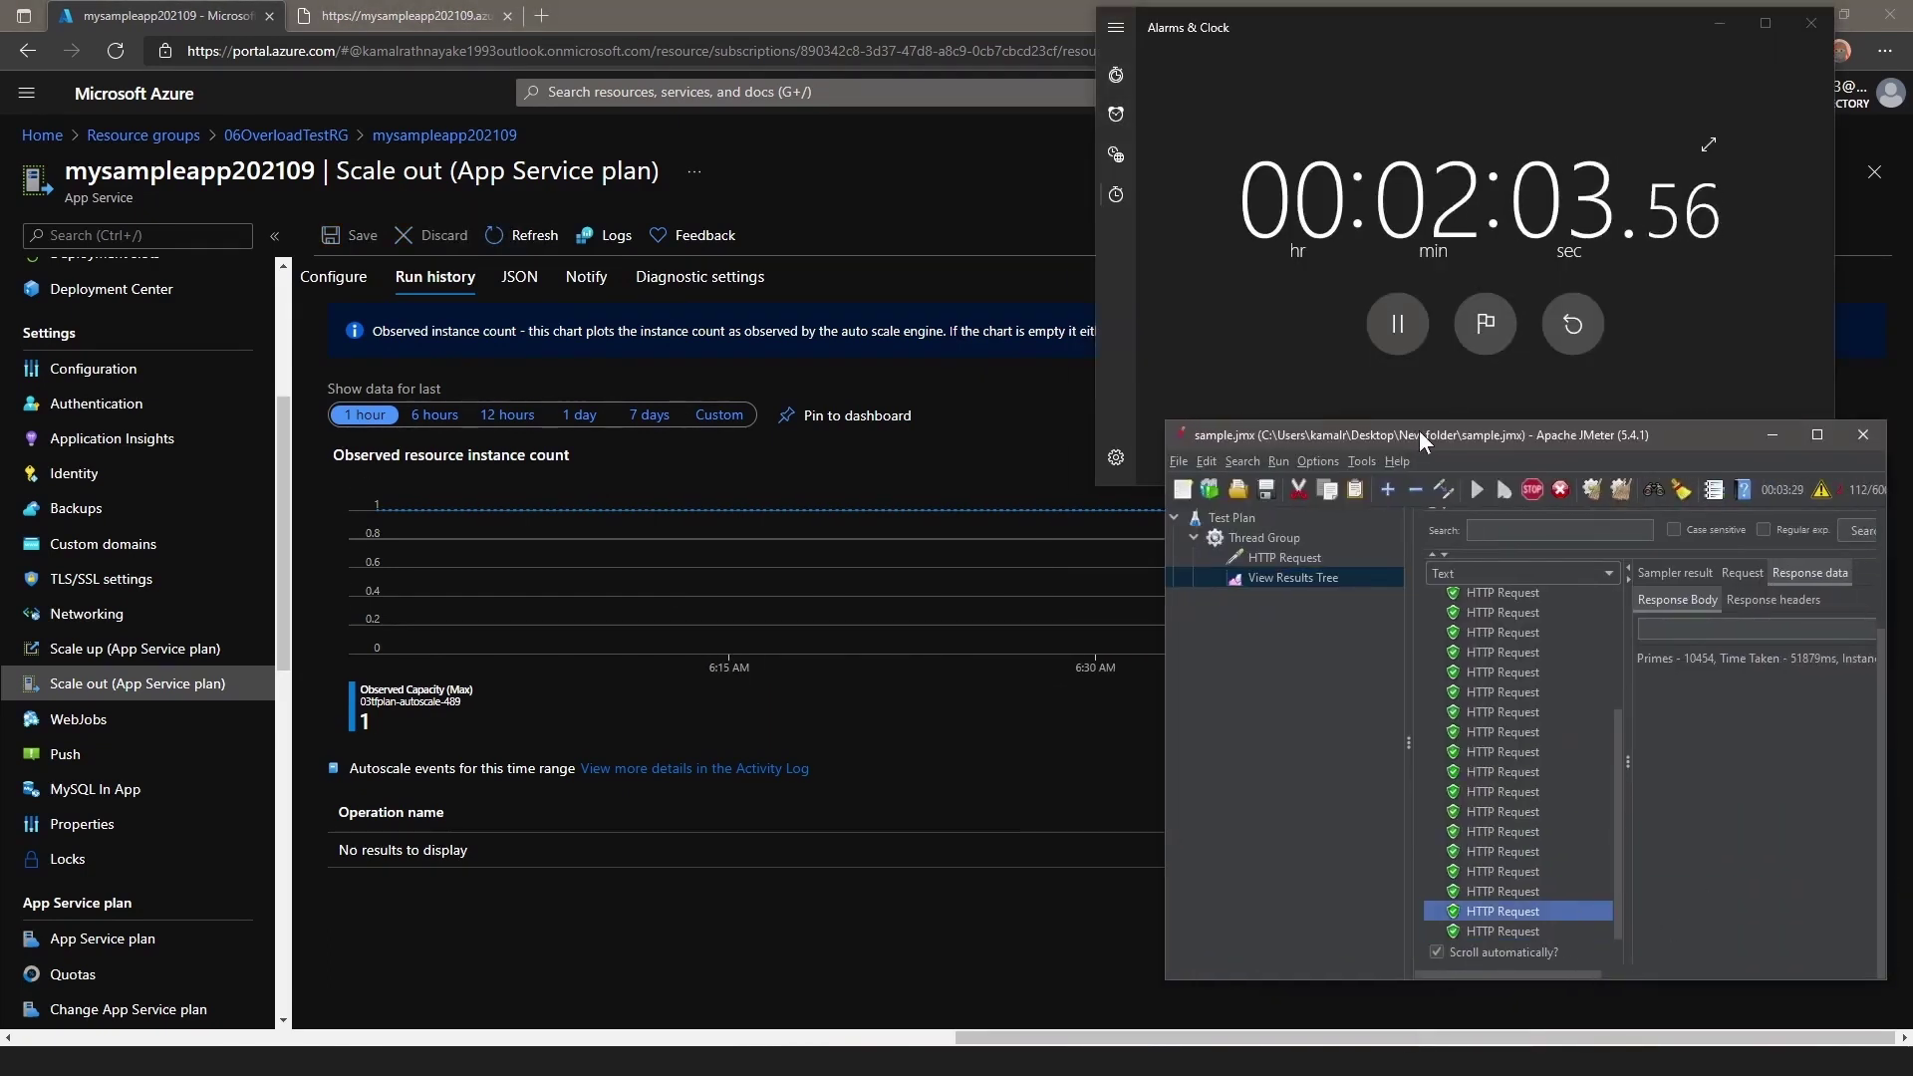
- Move and resize the JMeter and stopwatch windows above the instance count chart to leave it uncovered
{"action": "left_click_drag", "start_coordinate": [1418, 434], "coordinate": [295, 37]}
{"action": "left_click_drag", "start_coordinate": [767, 583], "coordinate": [767, 398]}
{"action": "left_click_drag", "start_coordinate": [1097, 299], "coordinate": [1408, 299]}
{"action": "left_click_drag", "start_coordinate": [1522, 33], "coordinate": [1271, 20]}
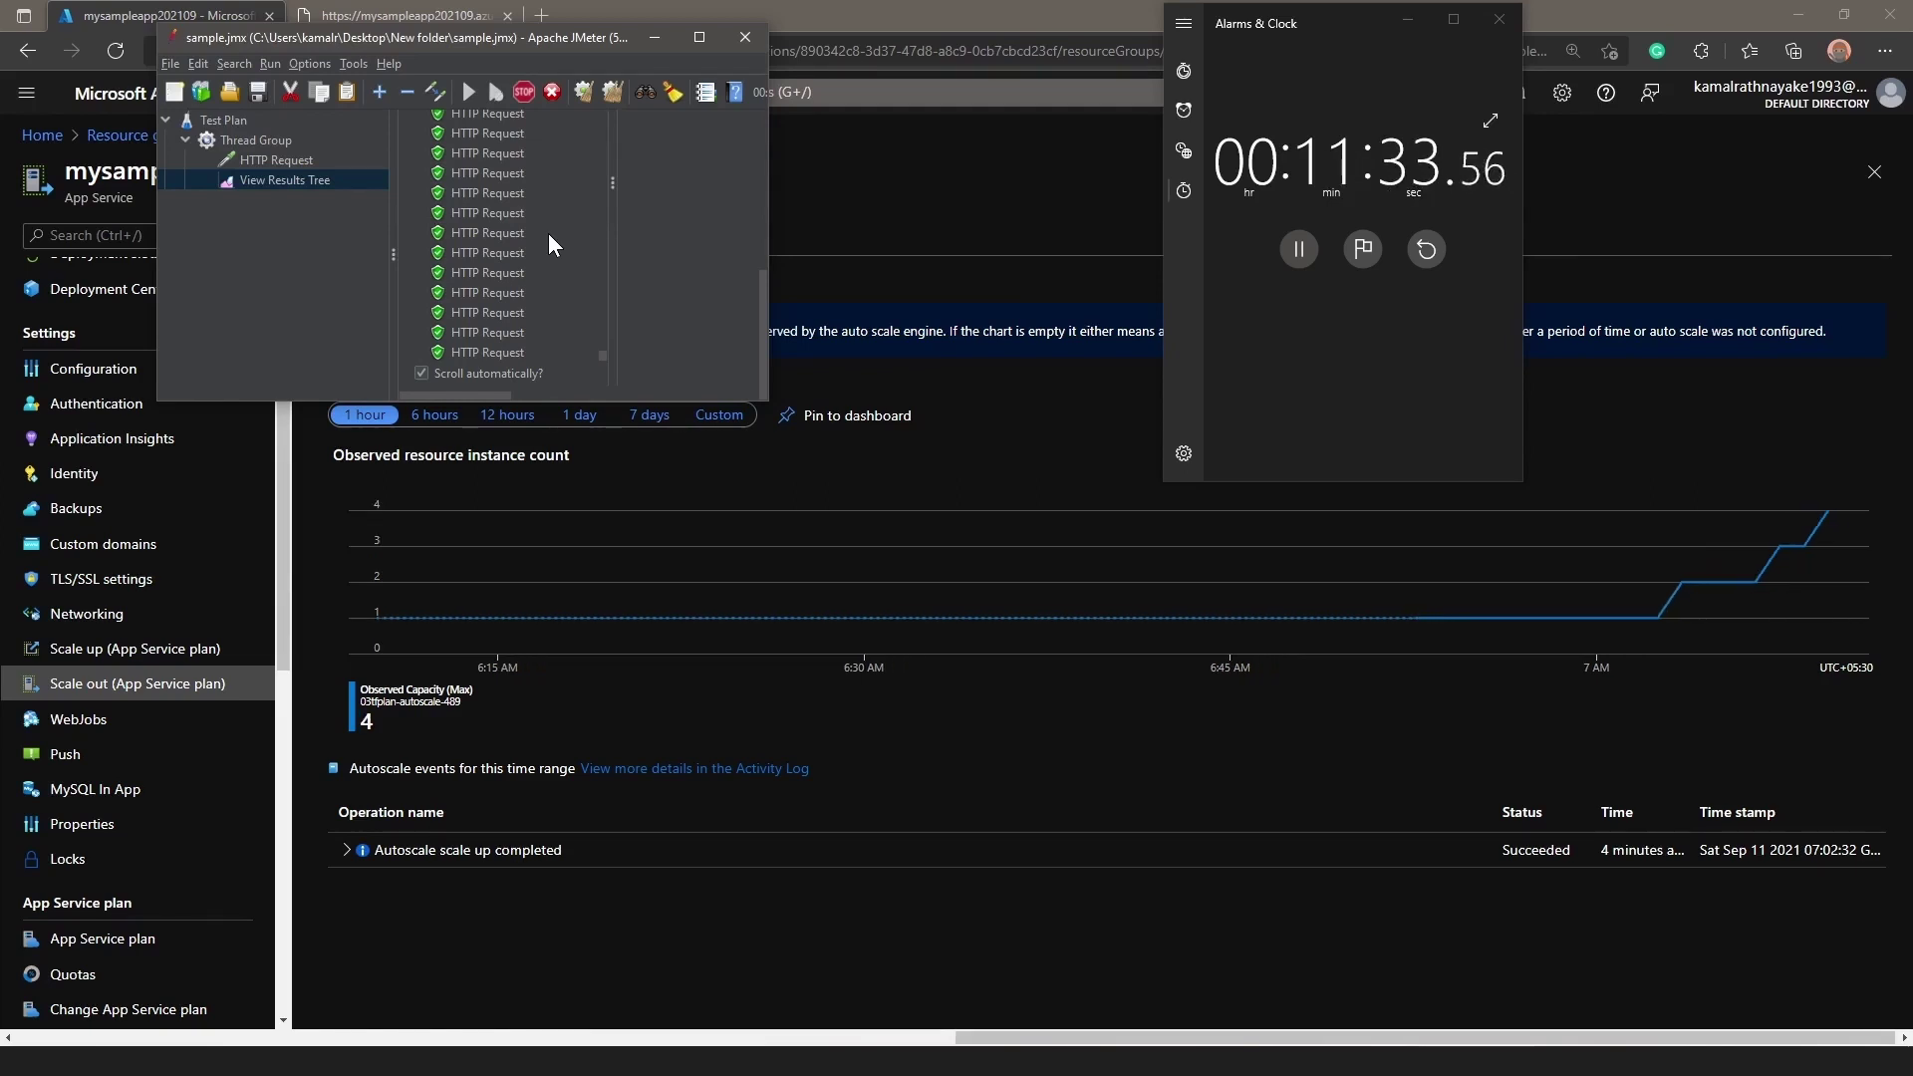
{"action": "left_click_drag", "start_coordinate": [767, 400], "coordinate": [974, 419]}
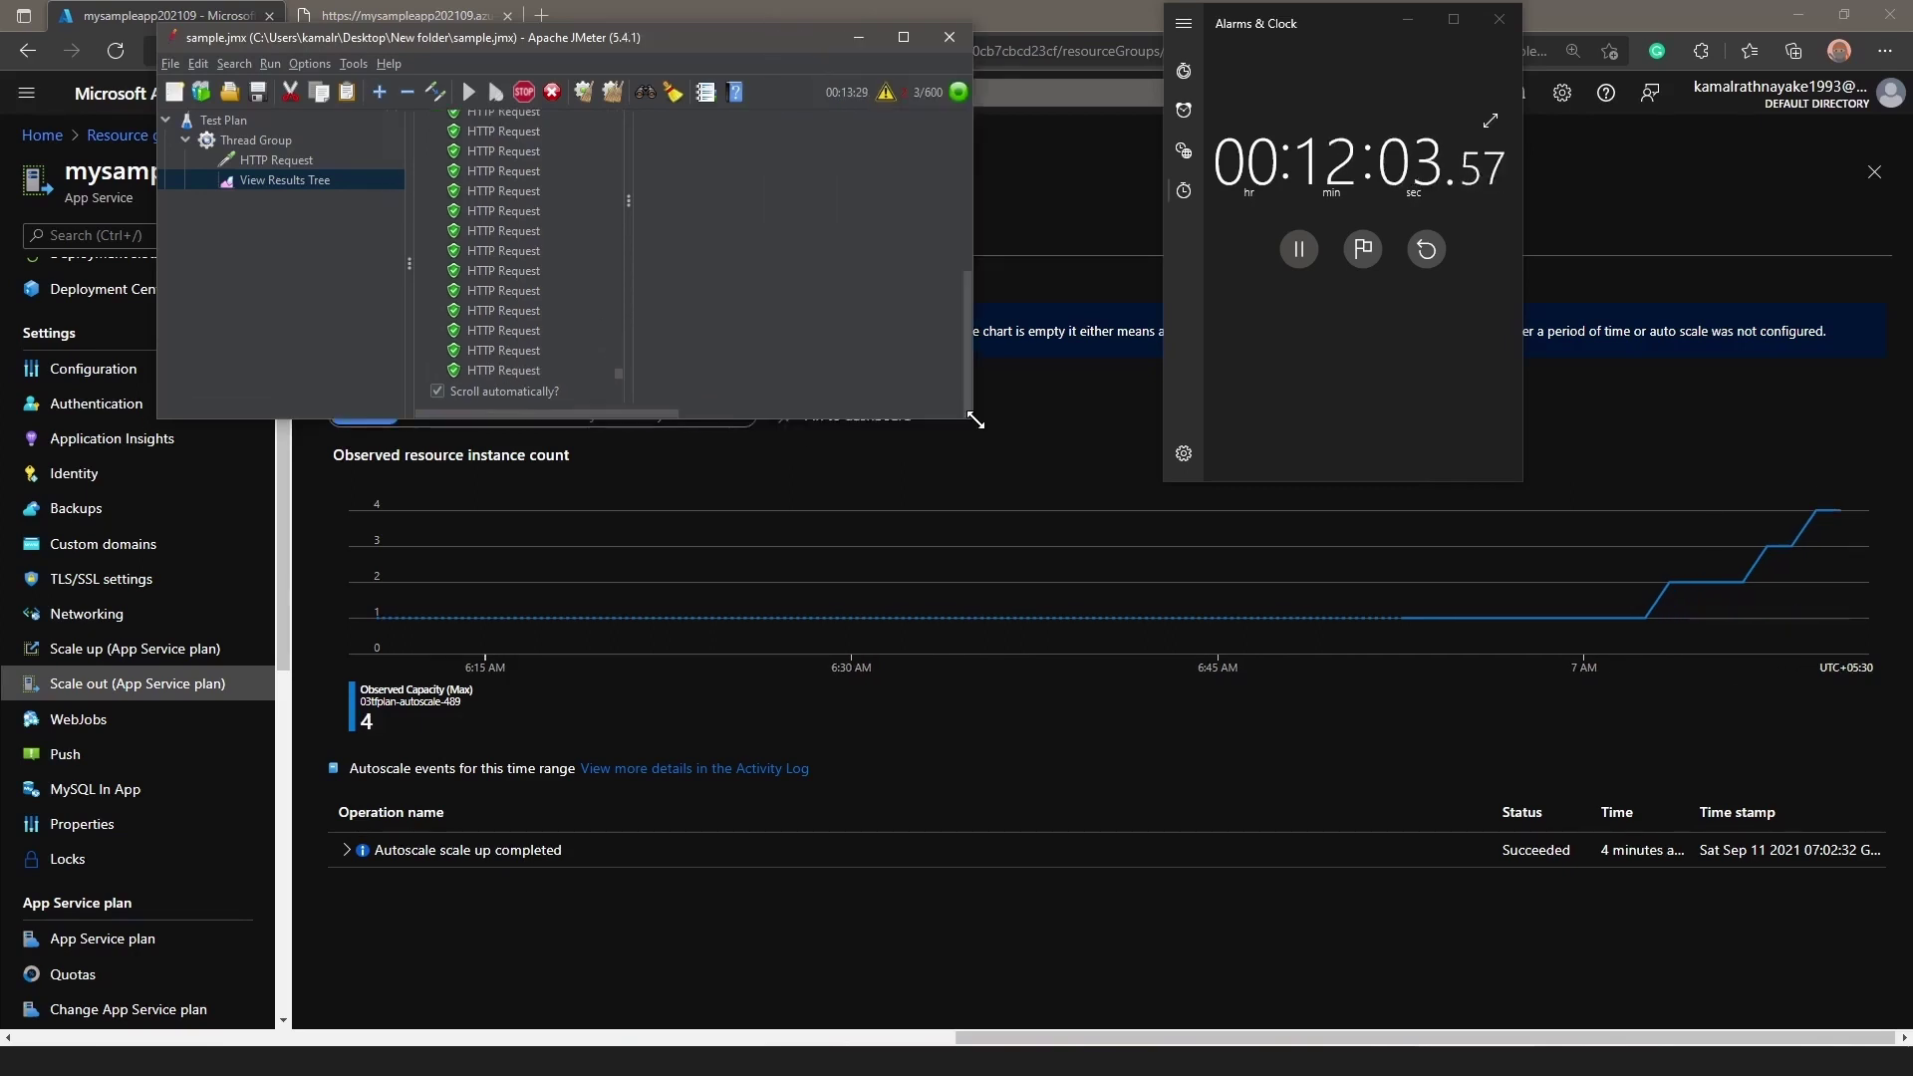
- Refresh the autoscale run history to load the latest scale events and pause the stopwatch
{"action": "left_click", "coordinate": [531, 235]}
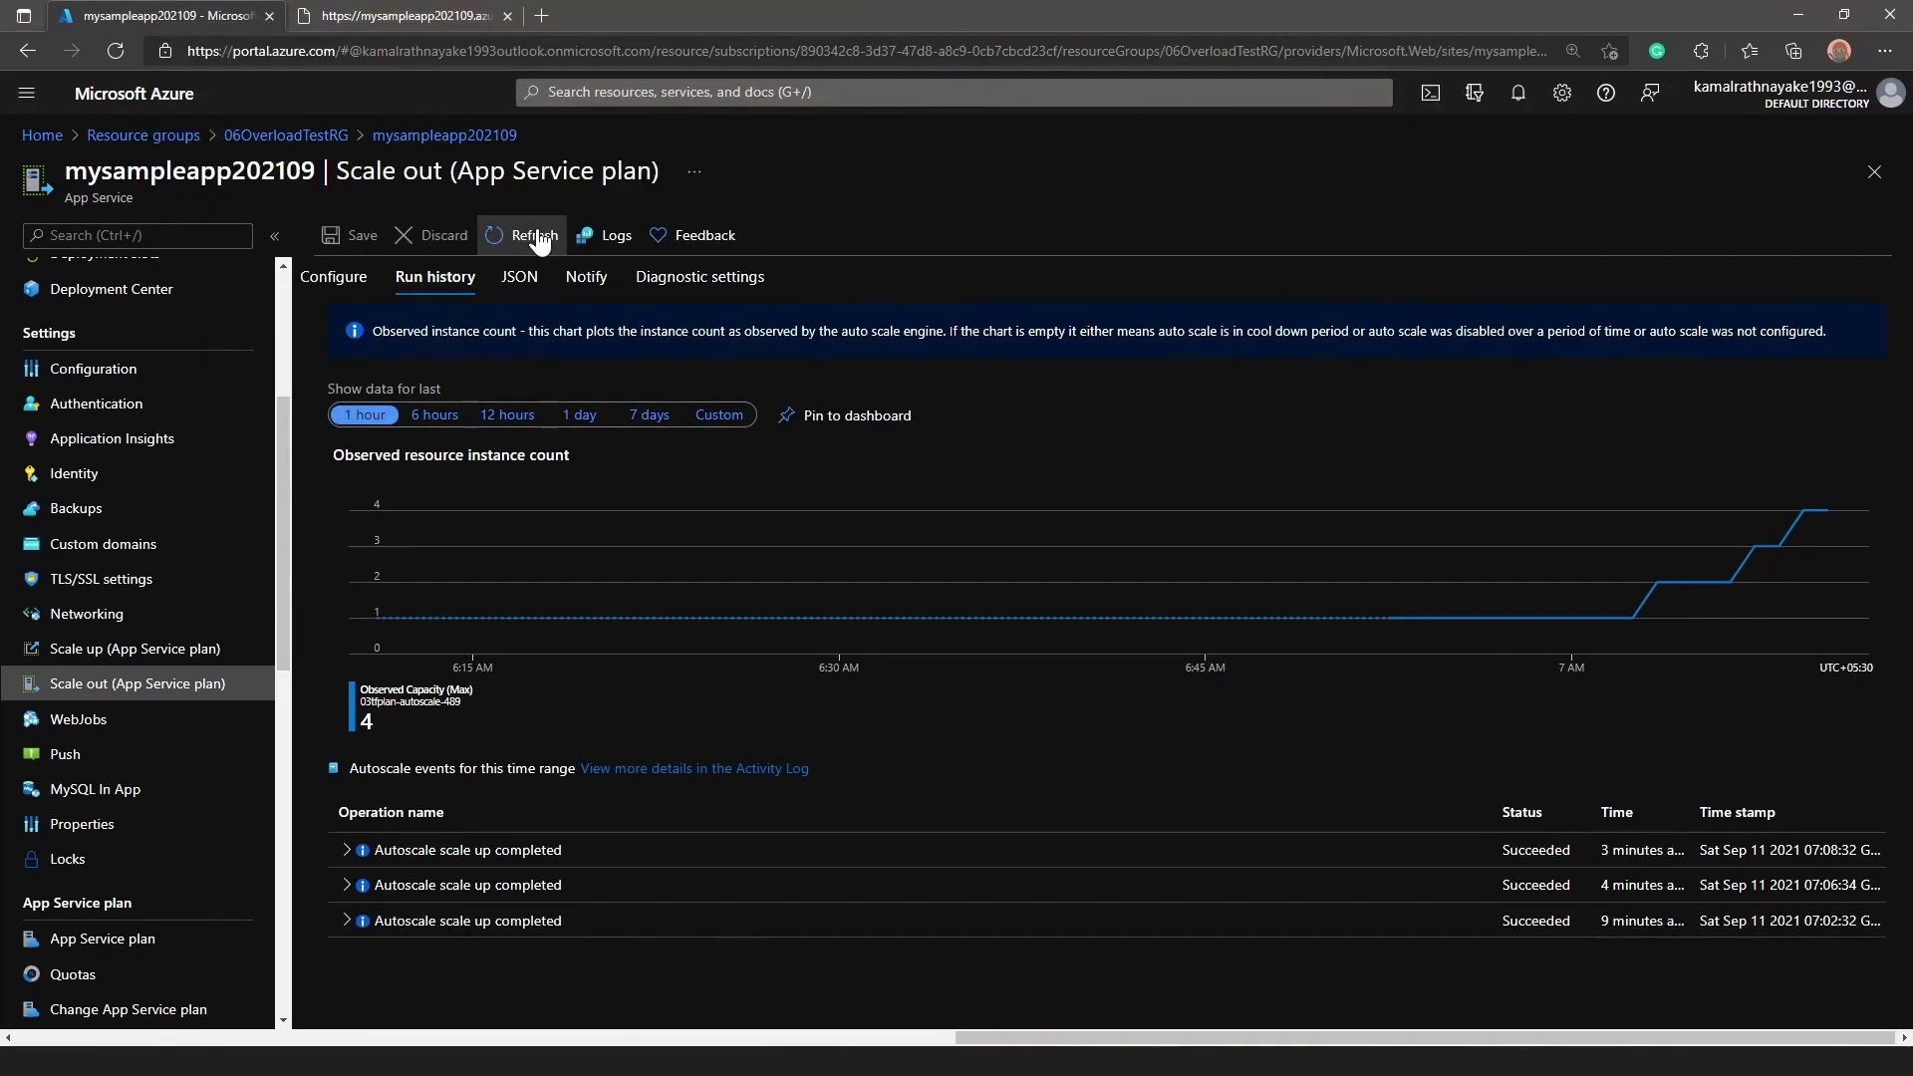
{"action": "left_click", "coordinate": [1298, 248]}
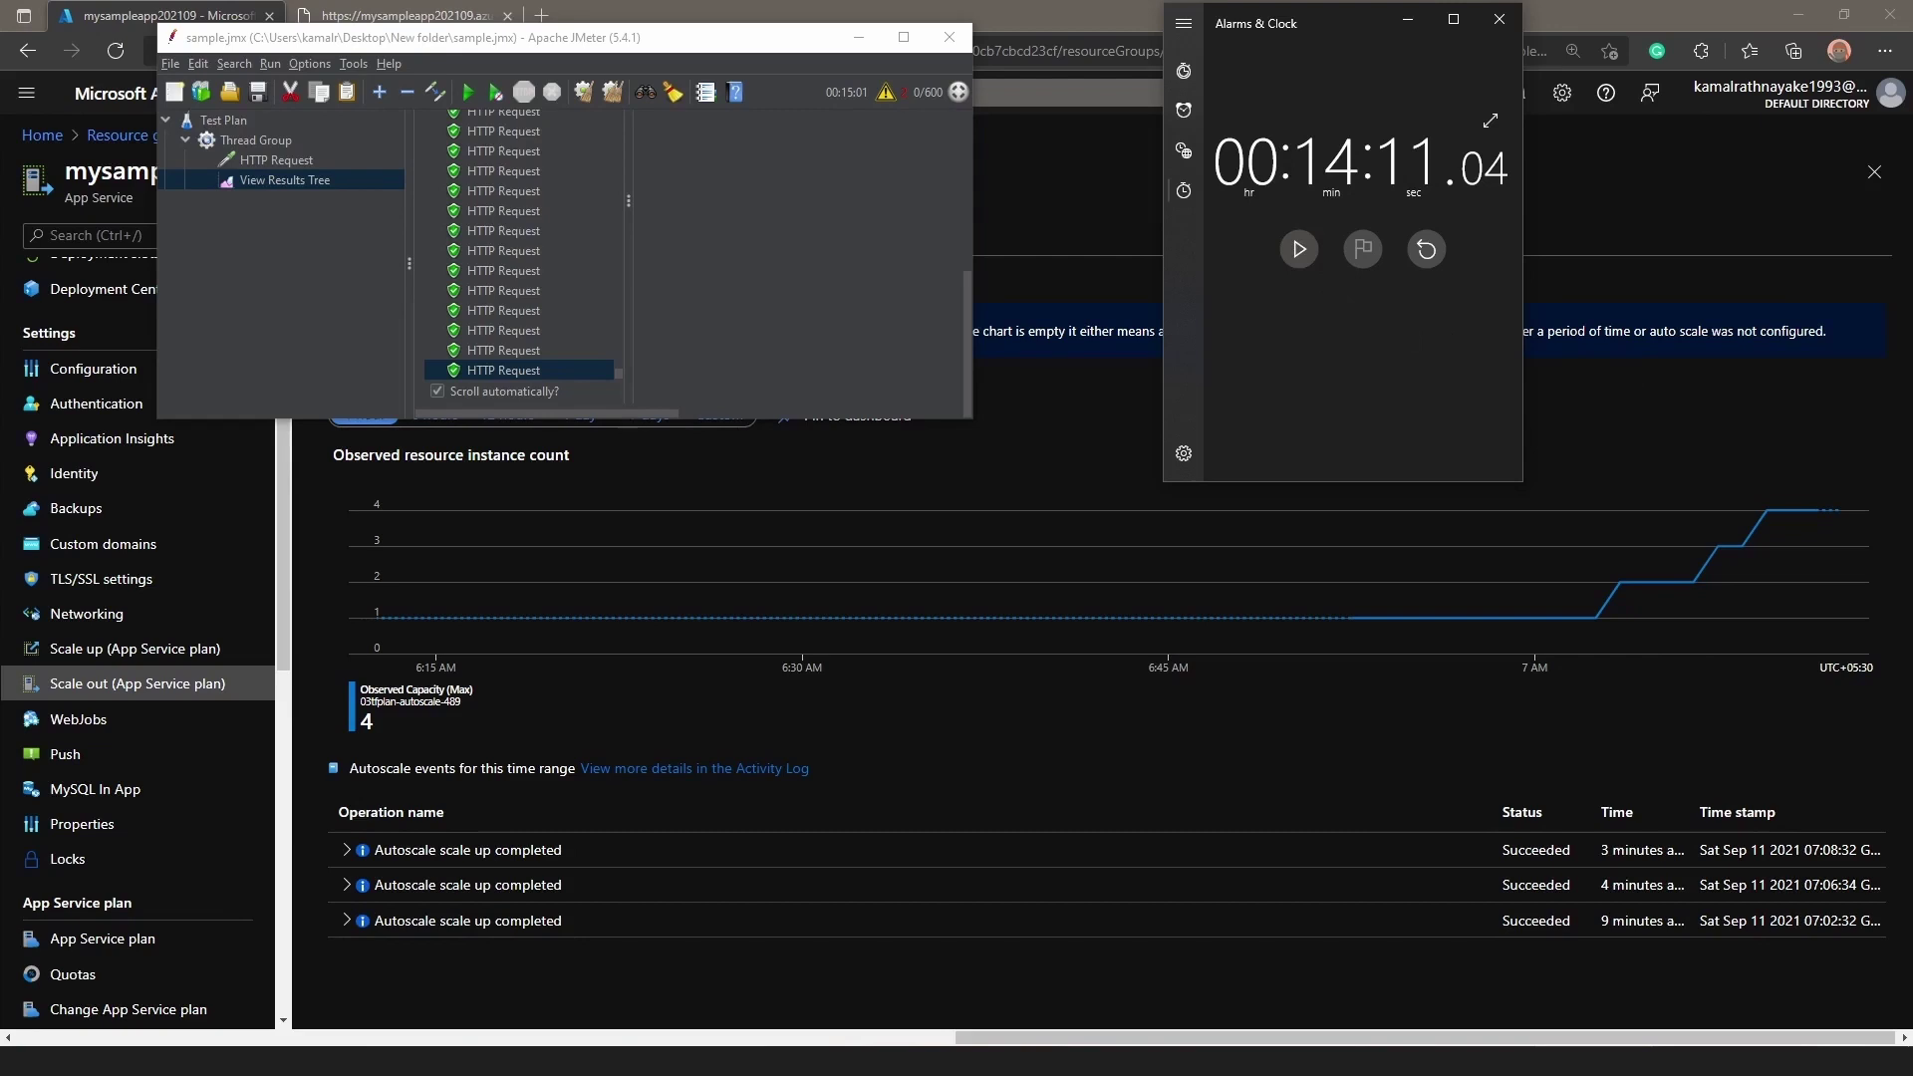
- Review the earlier HTTP Request results in JMeter's View Results Tree, going back from the latest successes to the failed requests
{"action": "left_click_drag", "start_coordinate": [419, 36], "coordinate": [476, 48]}
{"action": "left_click", "coordinate": [1644, 396]}
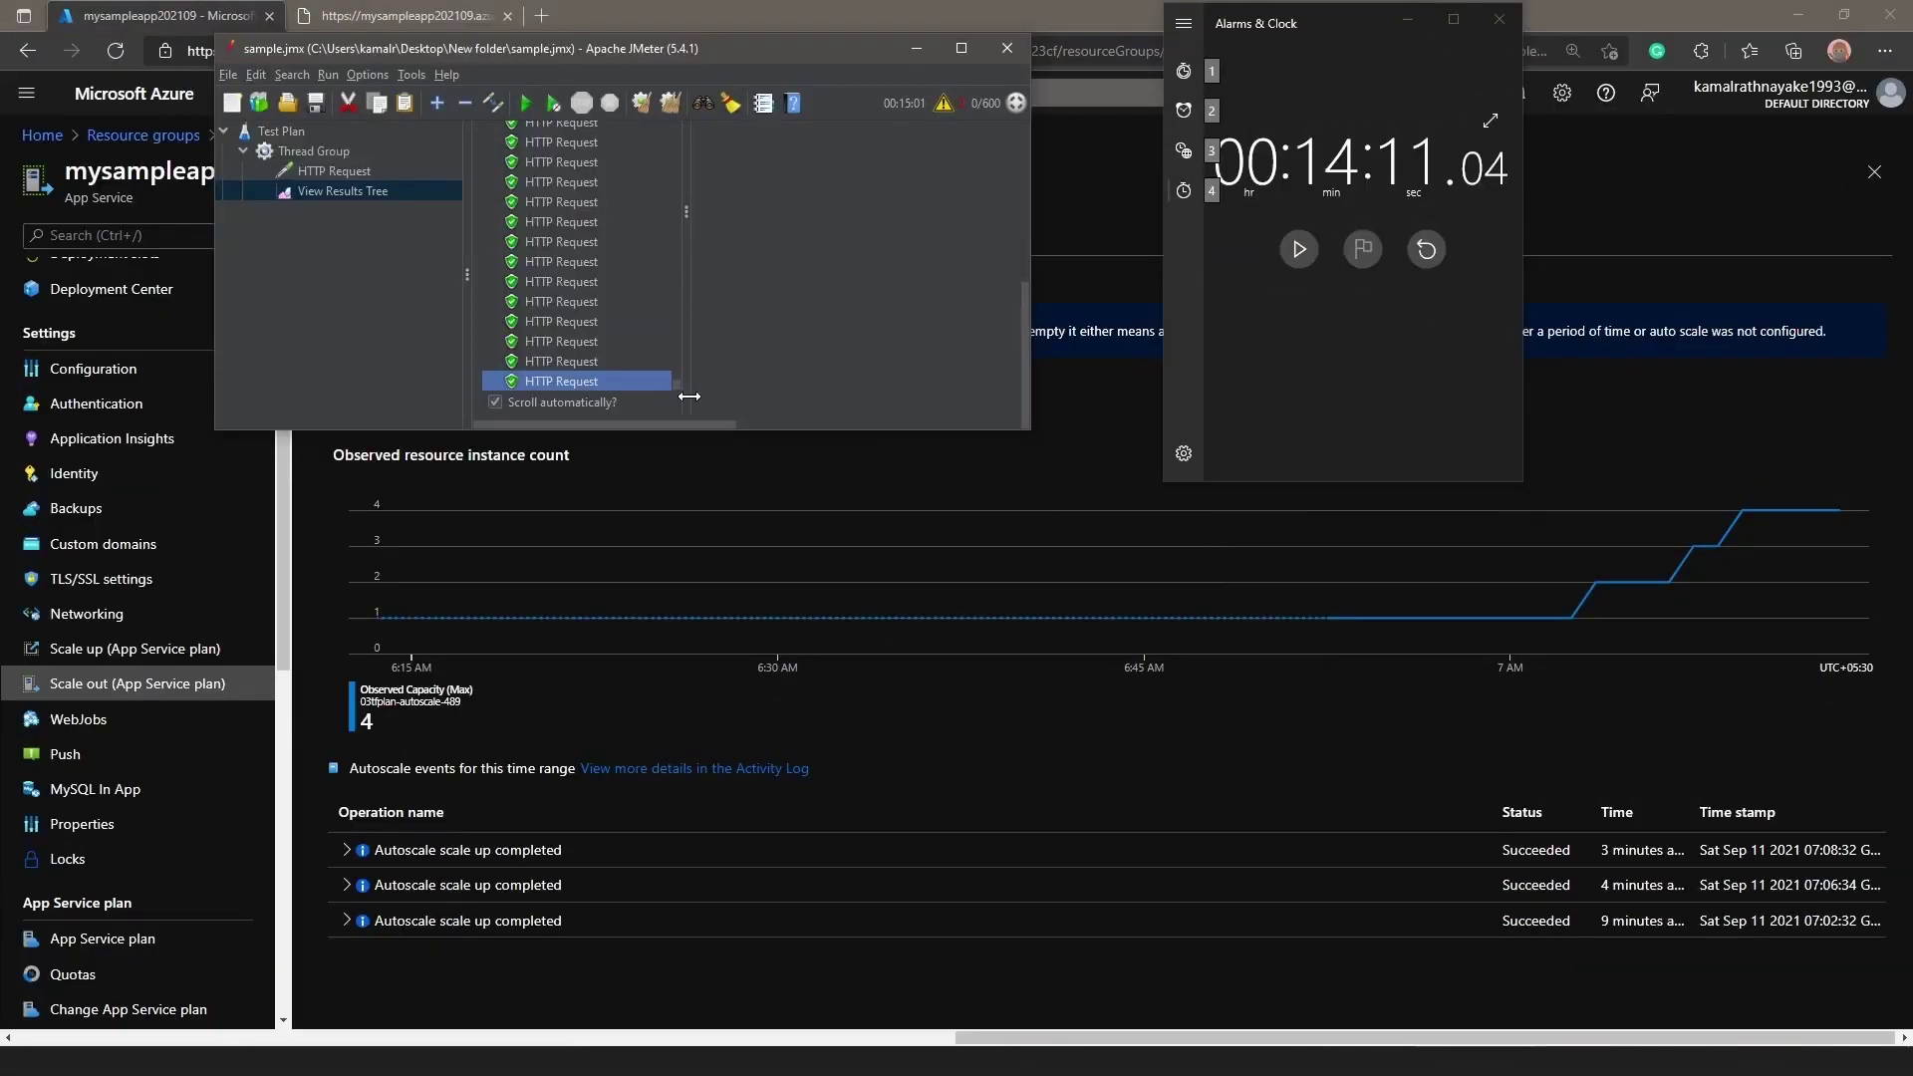
{"action": "left_click", "coordinate": [578, 320]}
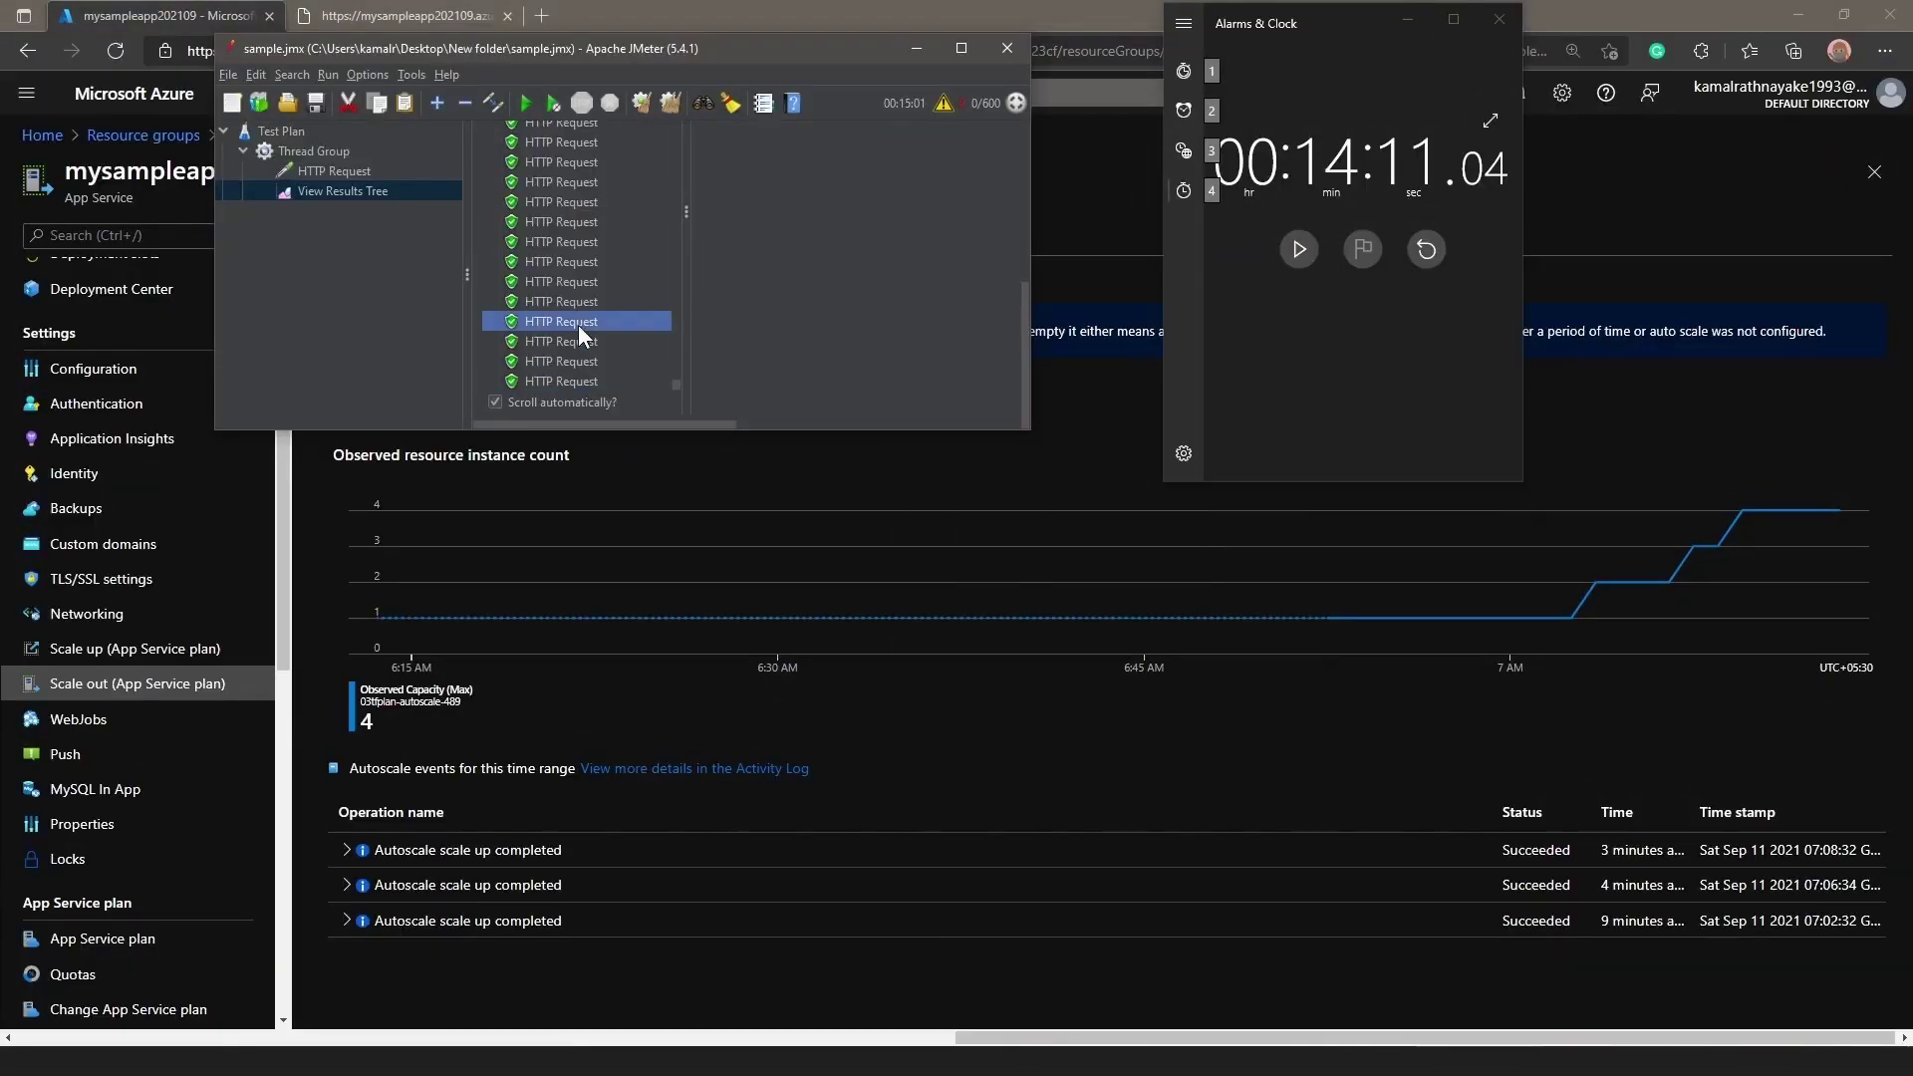
{"action": "scroll", "coordinate": [623, 365], "scroll_direction": "up", "scroll_amount": 5}
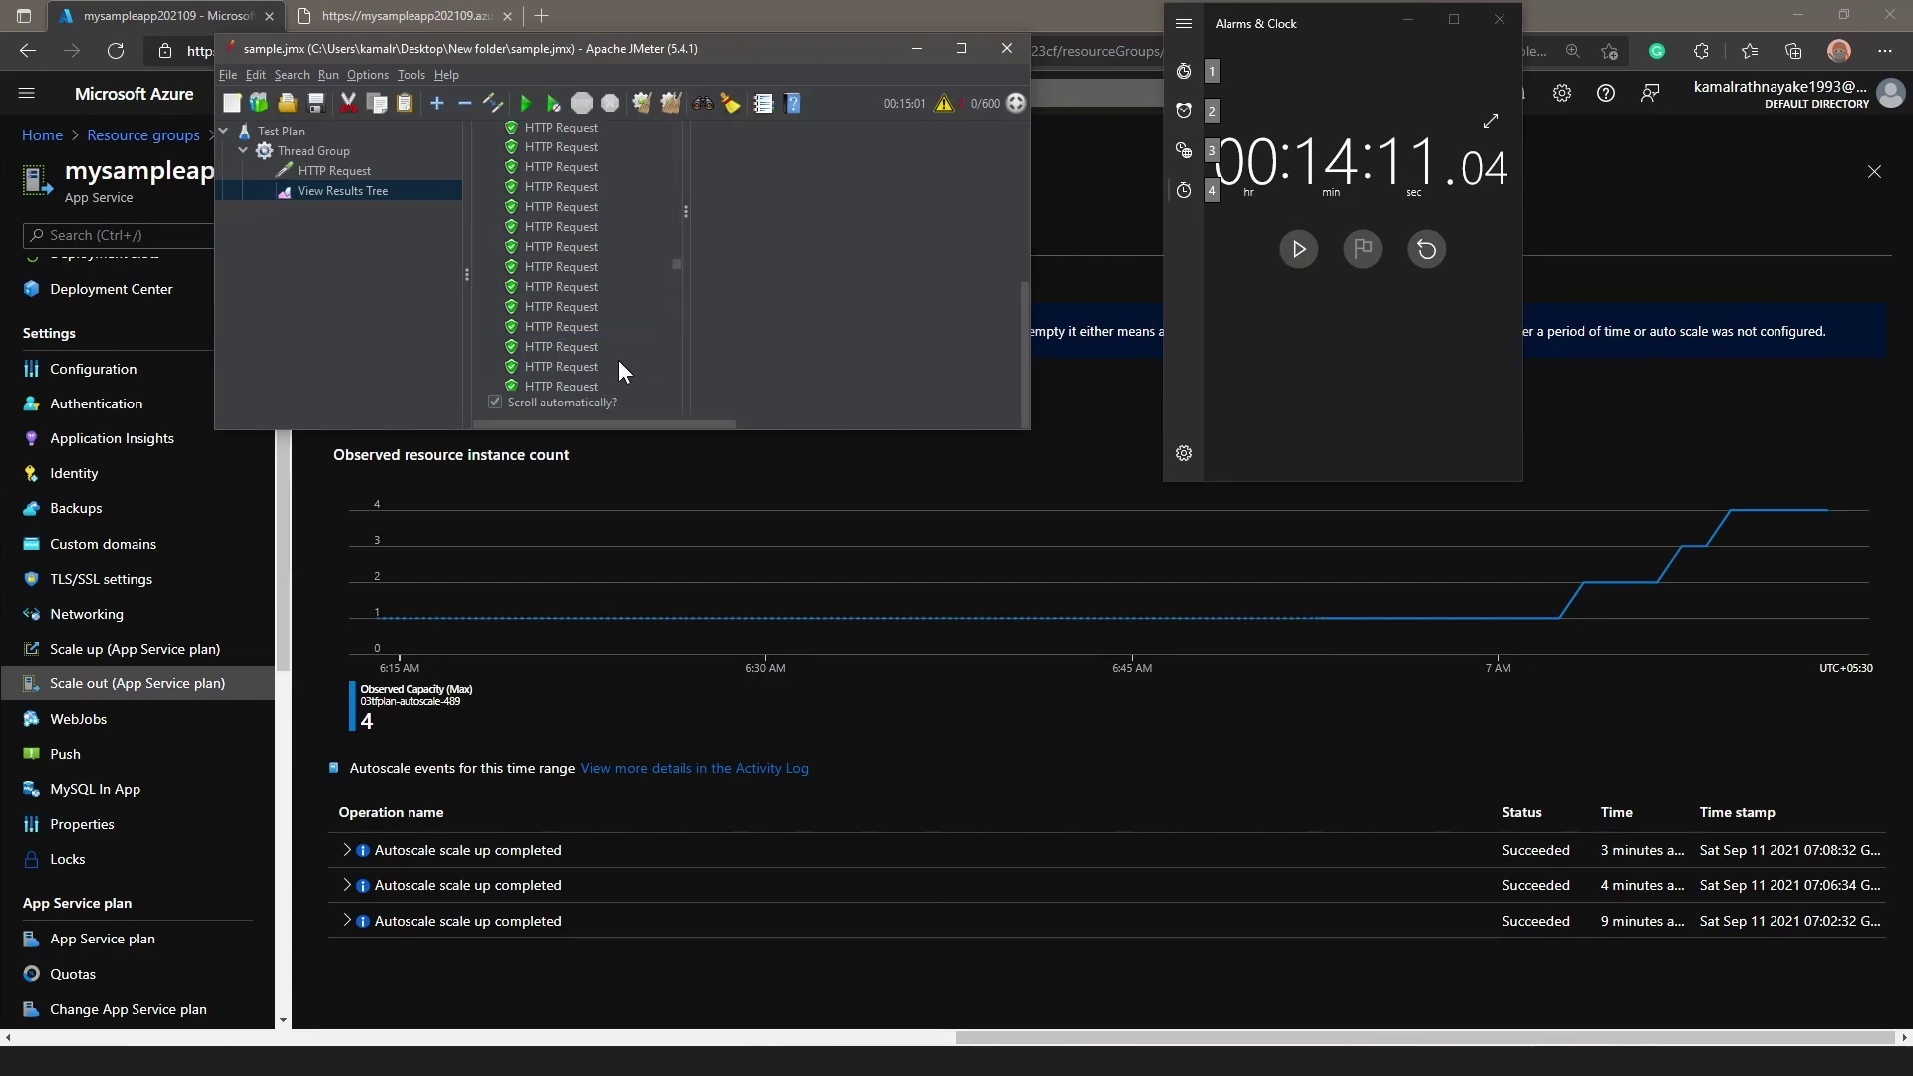
{"action": "scroll", "coordinate": [619, 365], "scroll_direction": "up", "scroll_amount": 10}
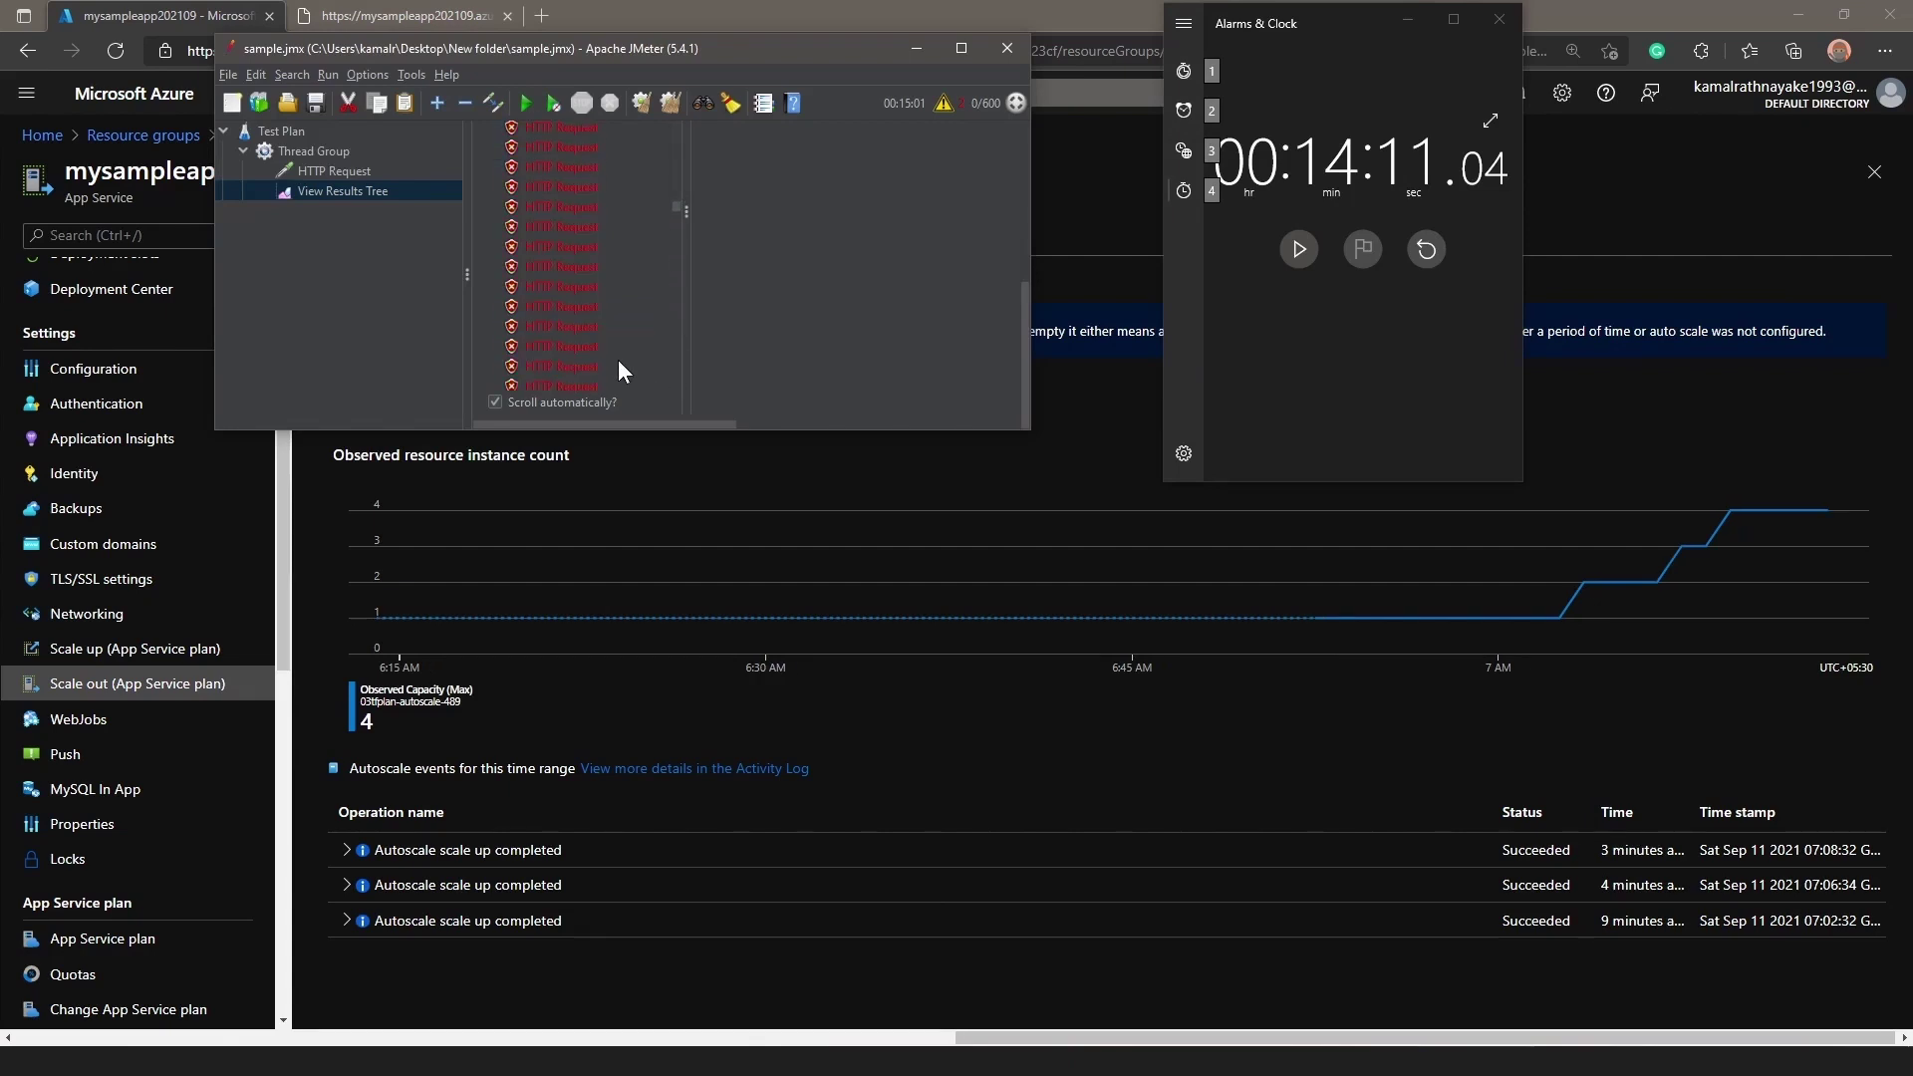
{"action": "scroll", "coordinate": [618, 362], "scroll_direction": "up", "scroll_amount": 10}
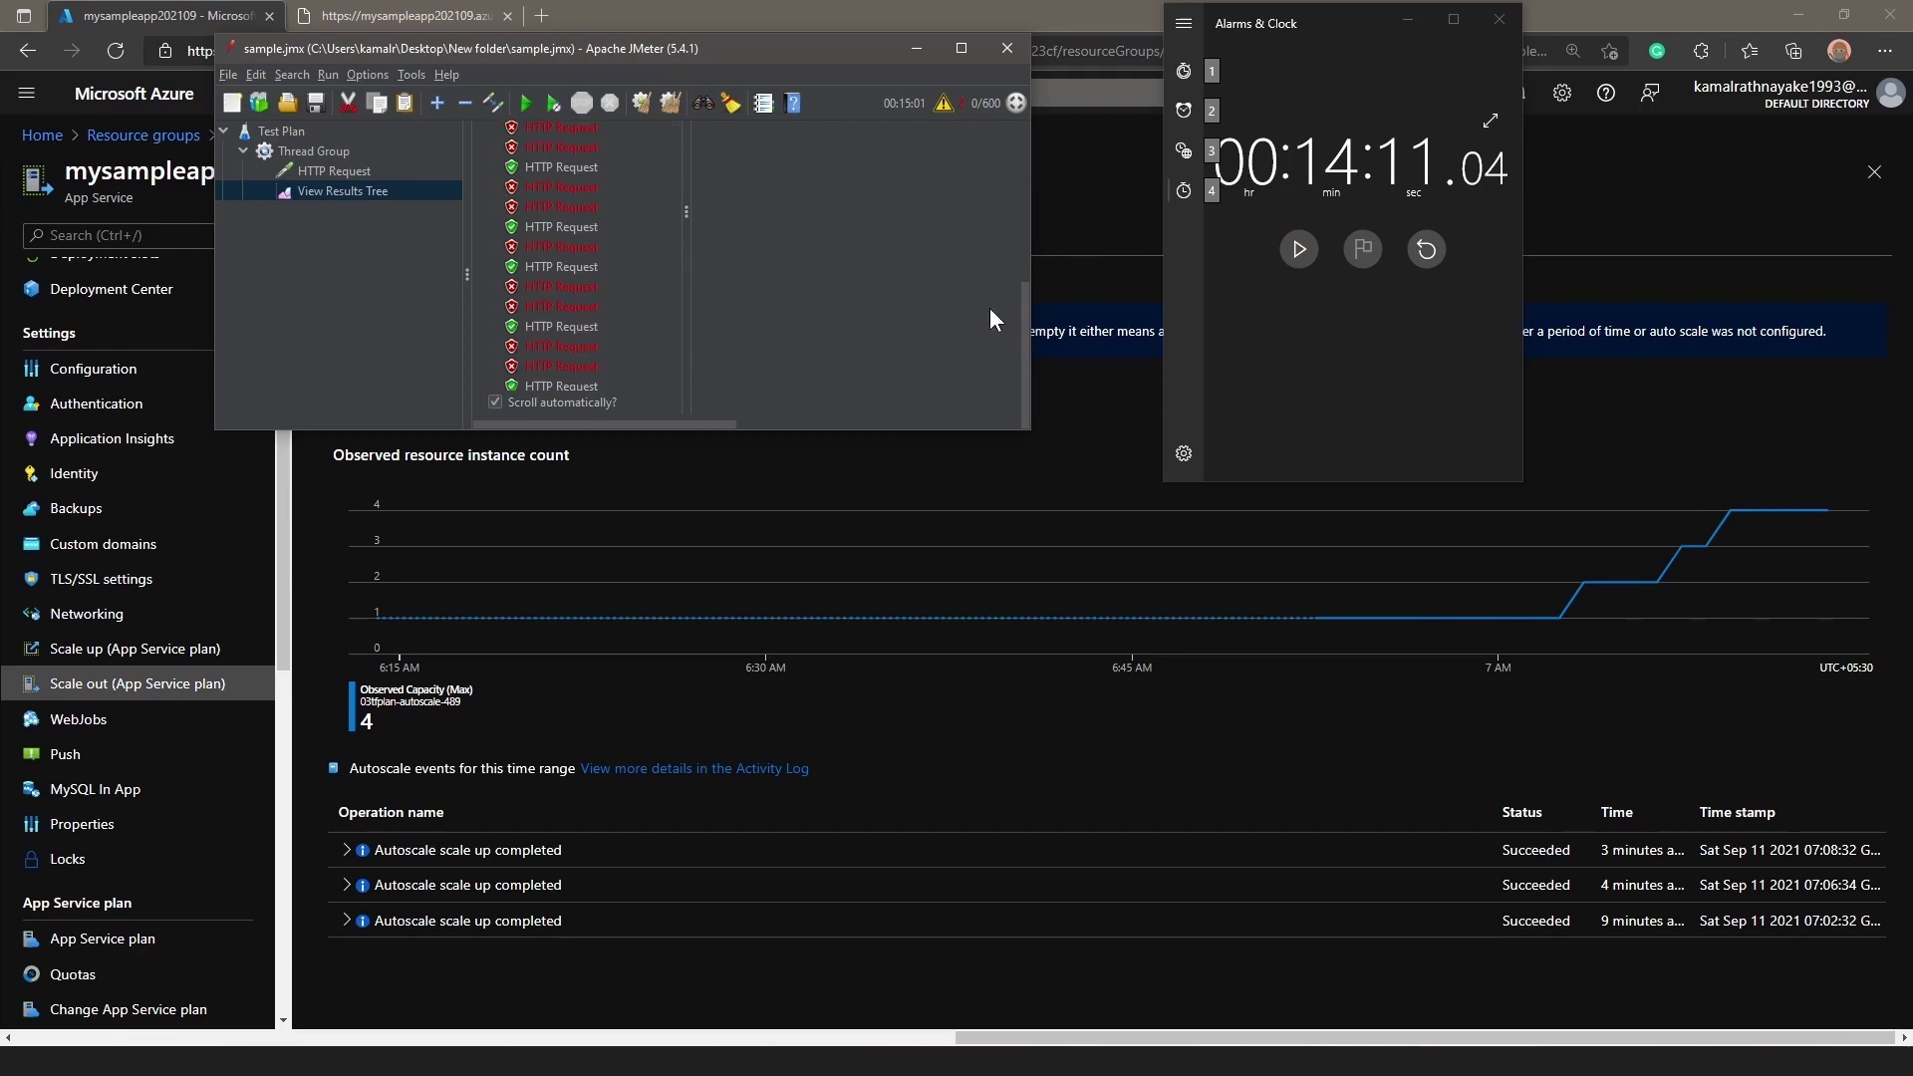
- Enlarge the JMeter window and inspect the response bodies of the latest HTTP Request results for their instance IDs
{"action": "left_click_drag", "start_coordinate": [1029, 429], "coordinate": [1034, 633]}
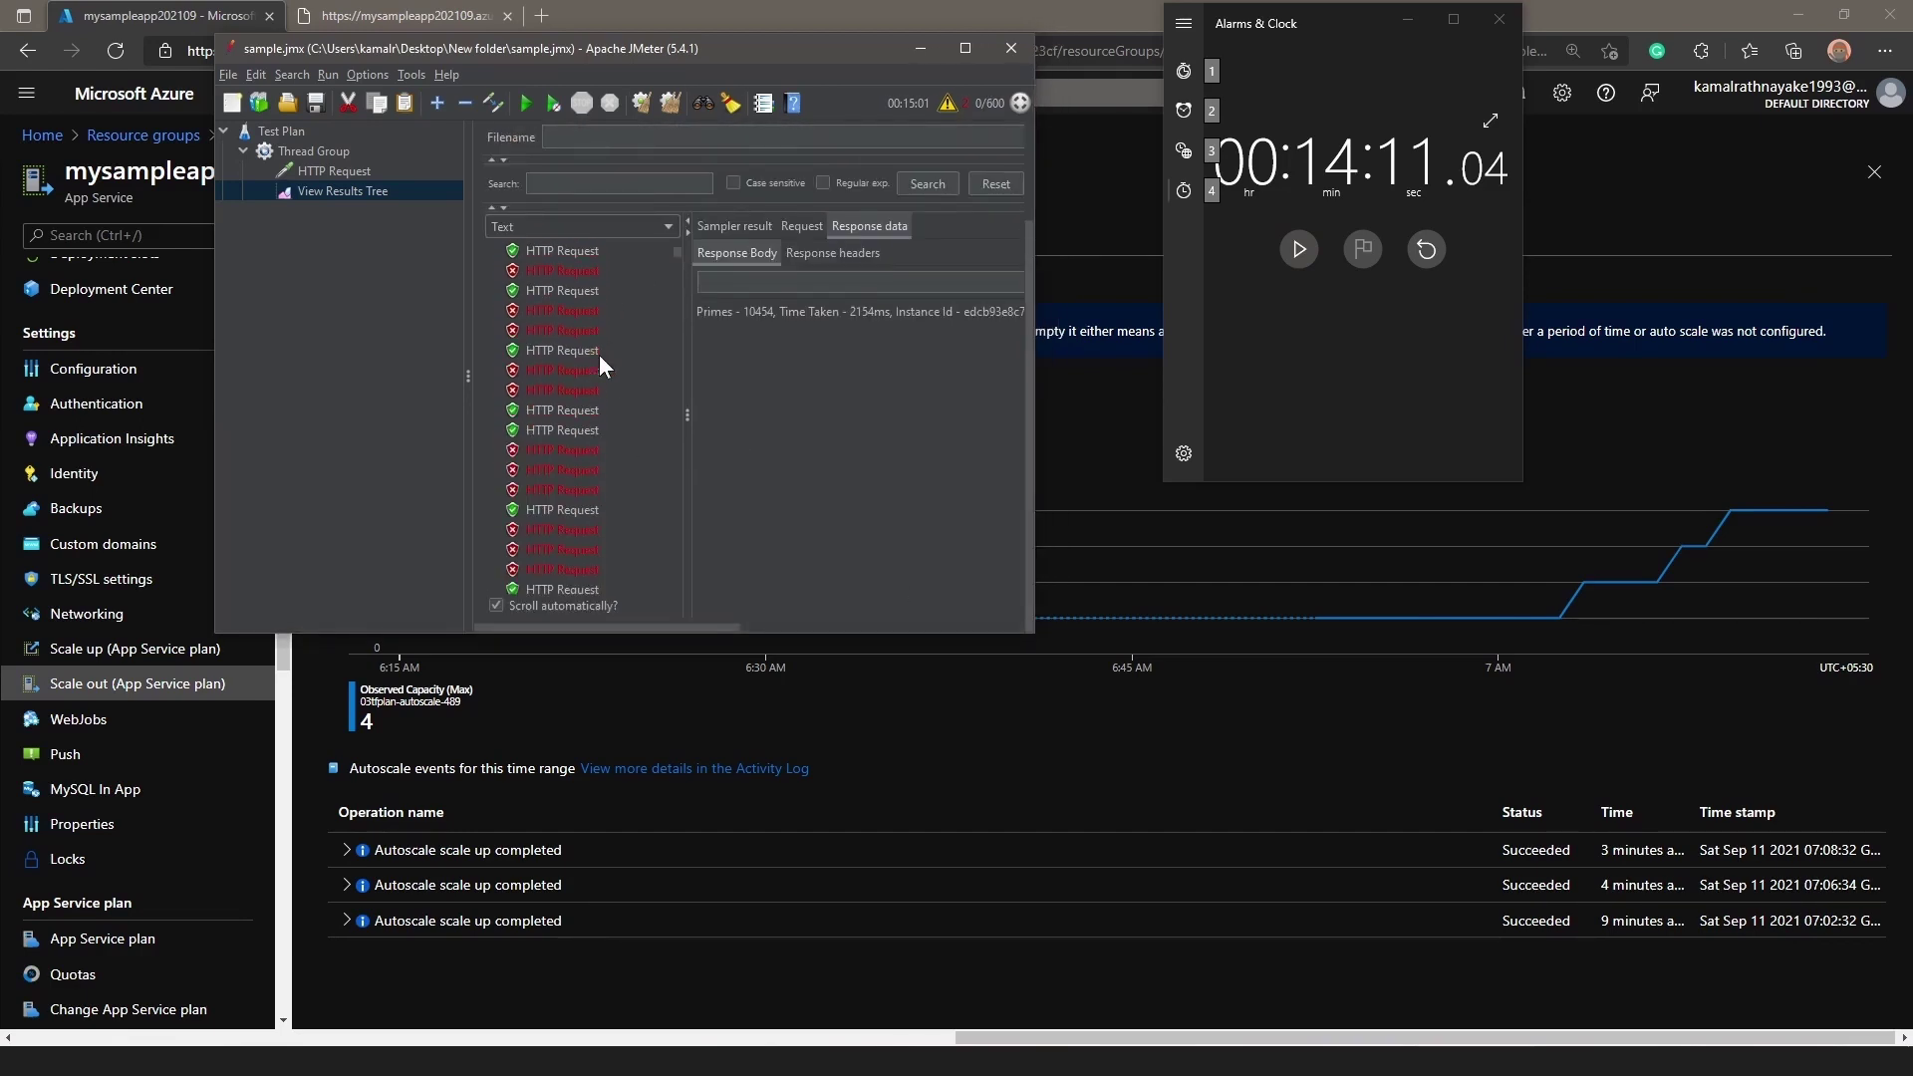
{"action": "scroll", "coordinate": [601, 339], "scroll_direction": "down", "scroll_amount": 3}
{"action": "left_click_drag", "start_coordinate": [680, 273], "coordinate": [671, 594]}
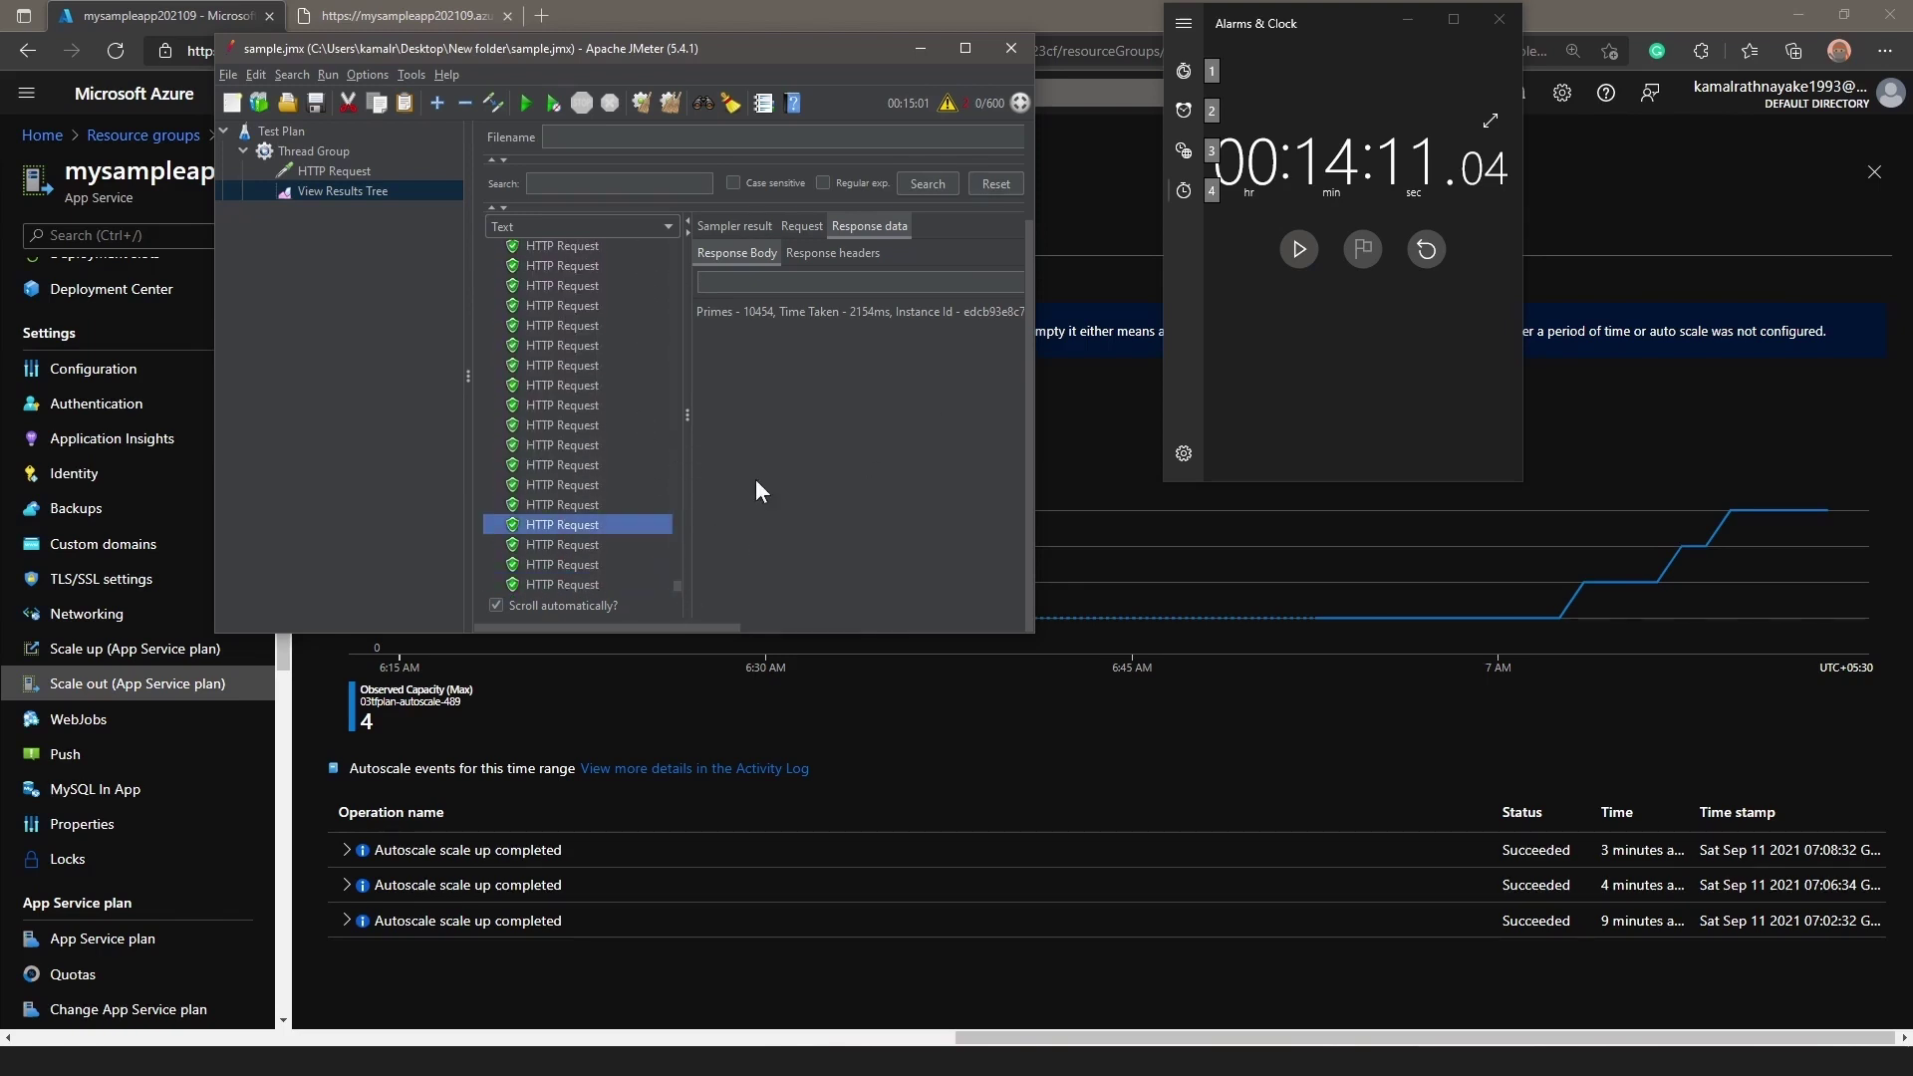
{"action": "left_click", "coordinate": [566, 488]}
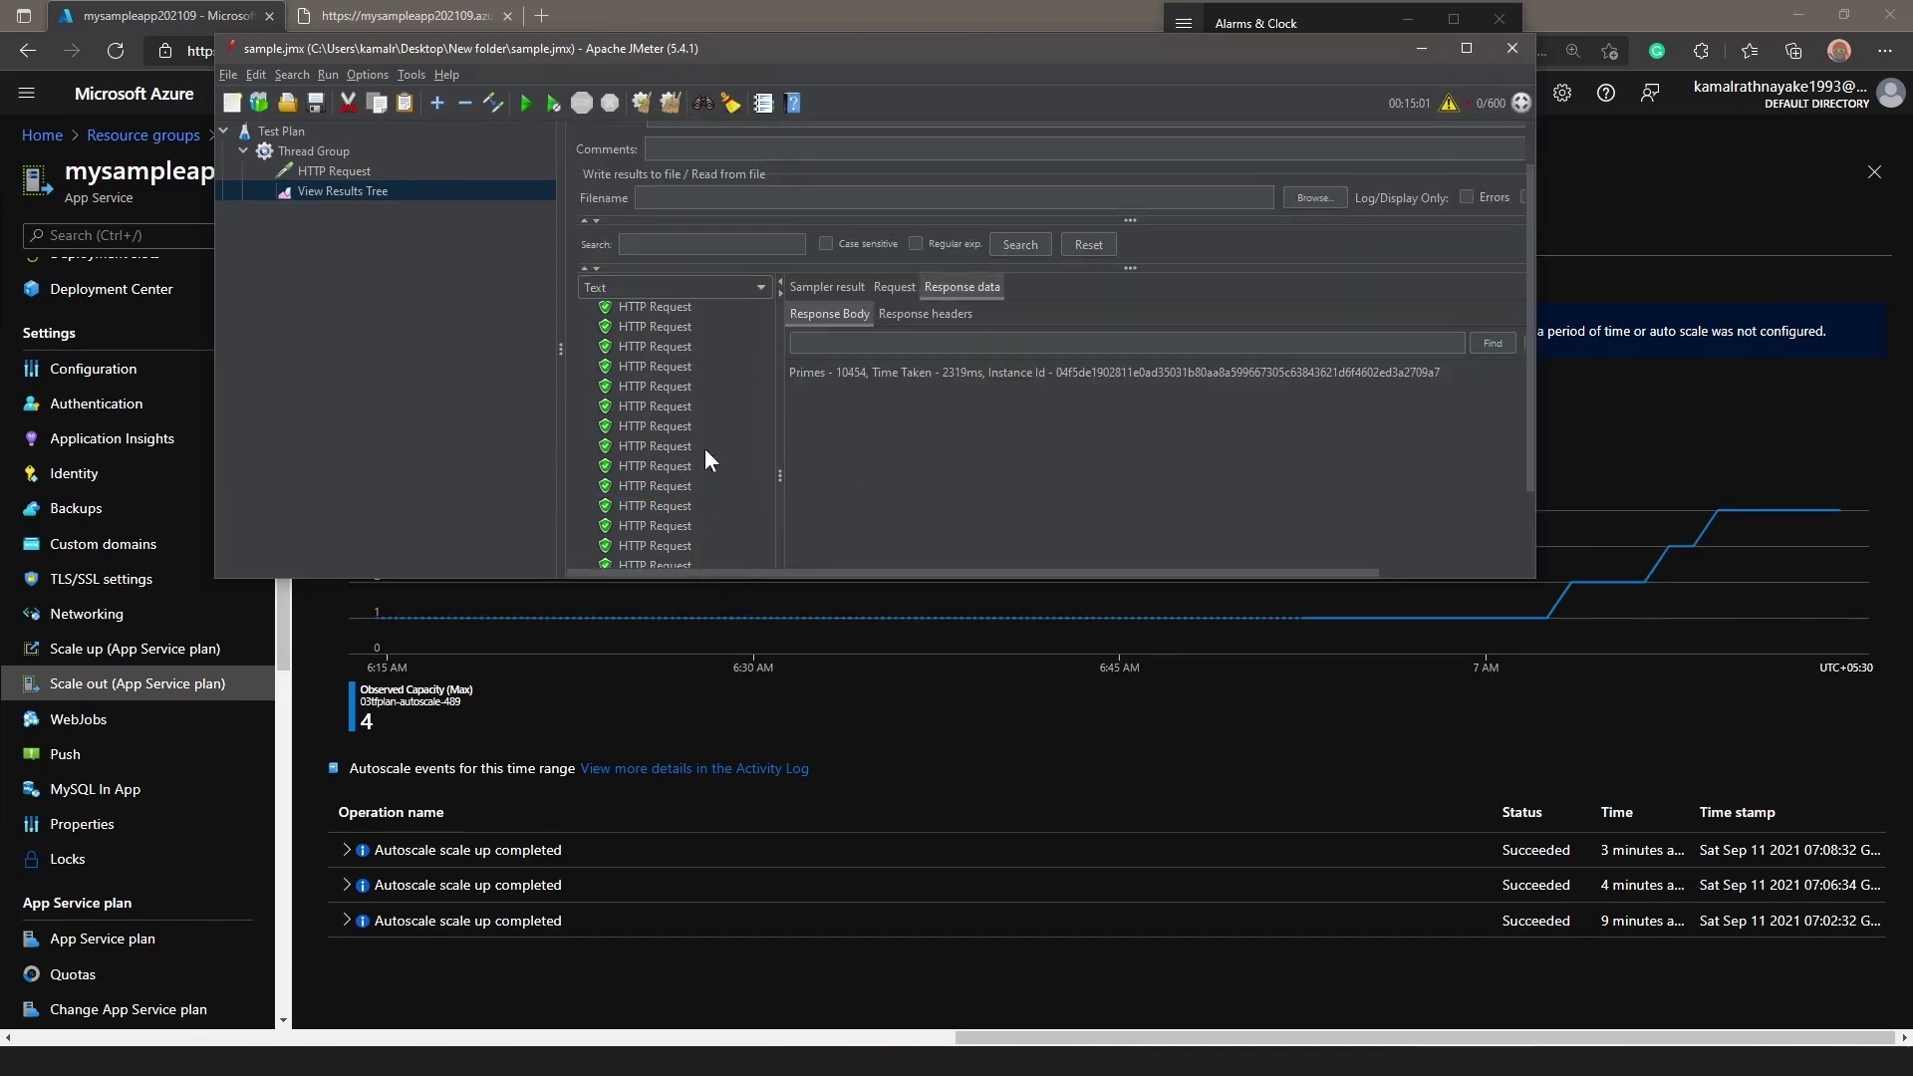
{"action": "left_click_drag", "start_coordinate": [837, 579], "coordinate": [837, 843]}
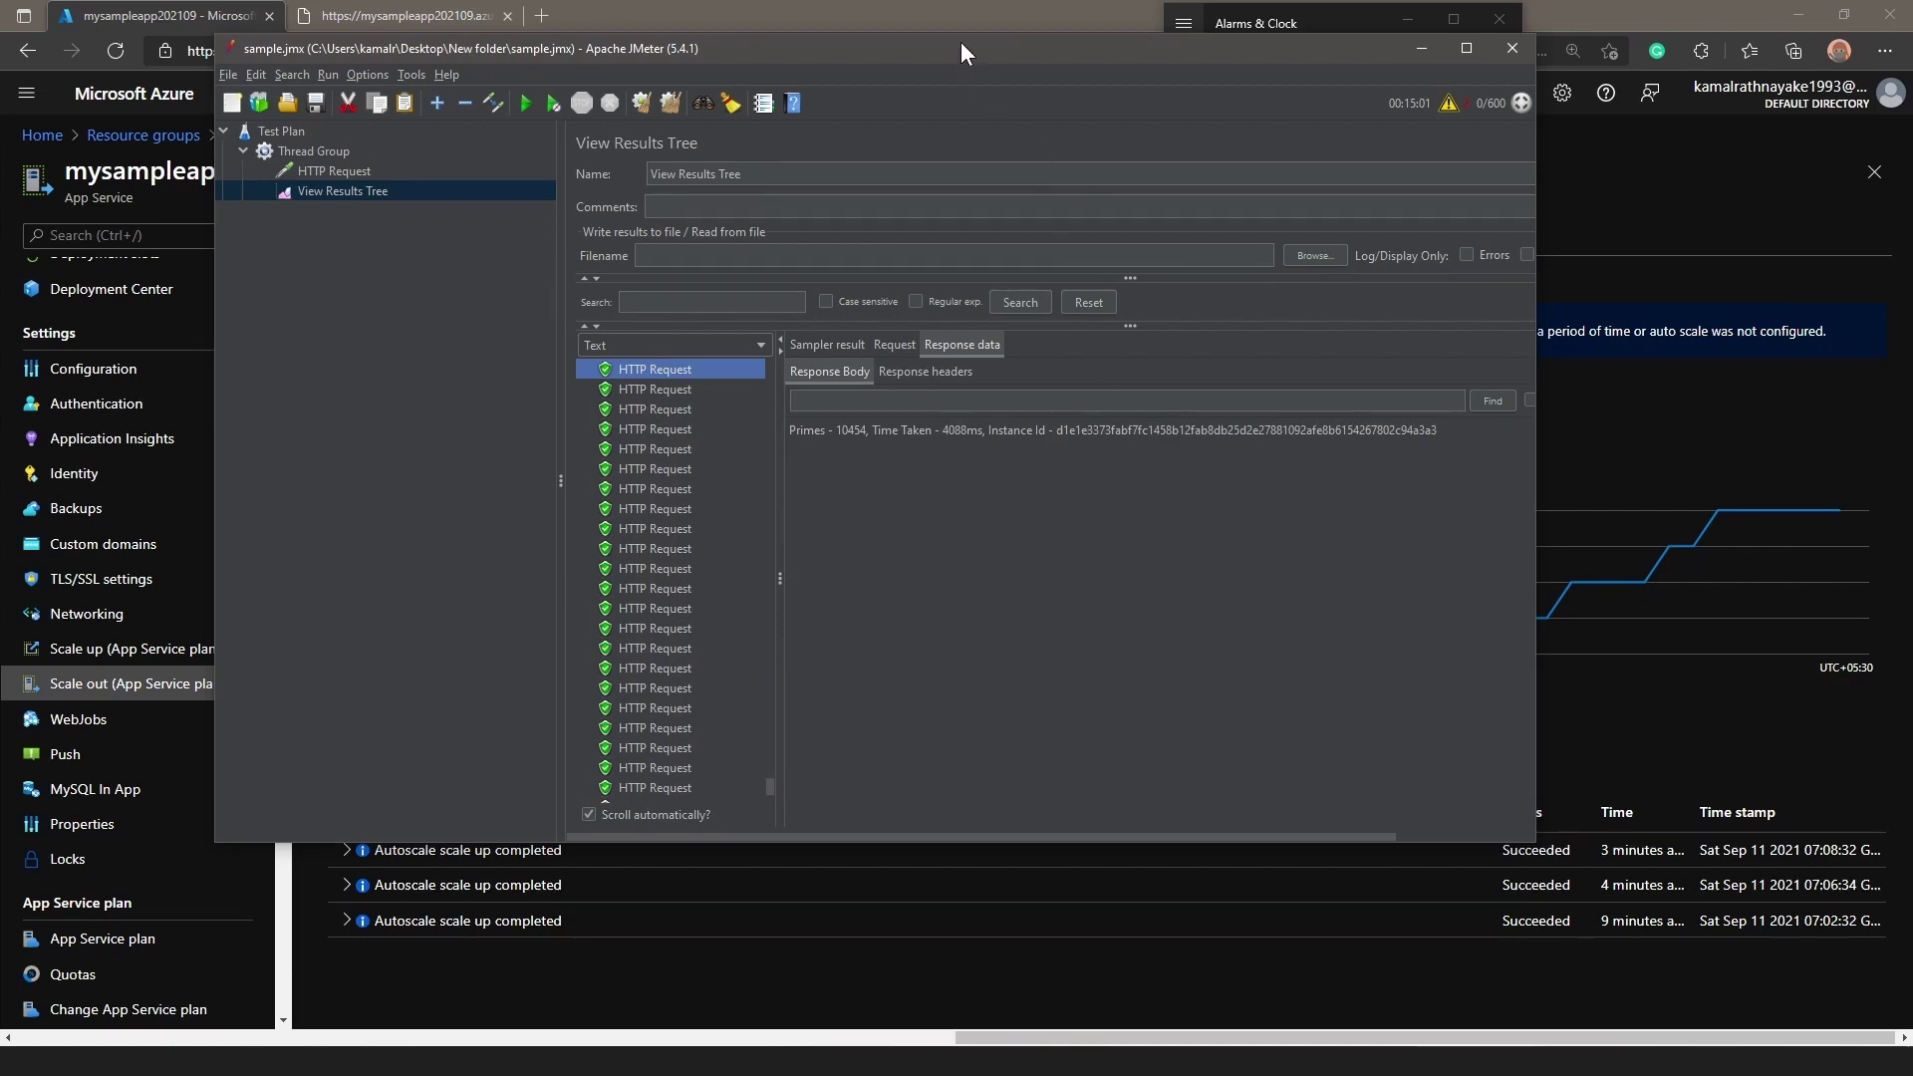
- Switch back to the Azure portal and open the CPU Percentage metric chart of the app's 03TFPlan App Service plan
{"action": "left_click_drag", "start_coordinate": [960, 52], "coordinate": [1054, 162]}
{"action": "left_click", "coordinate": [109, 10]}
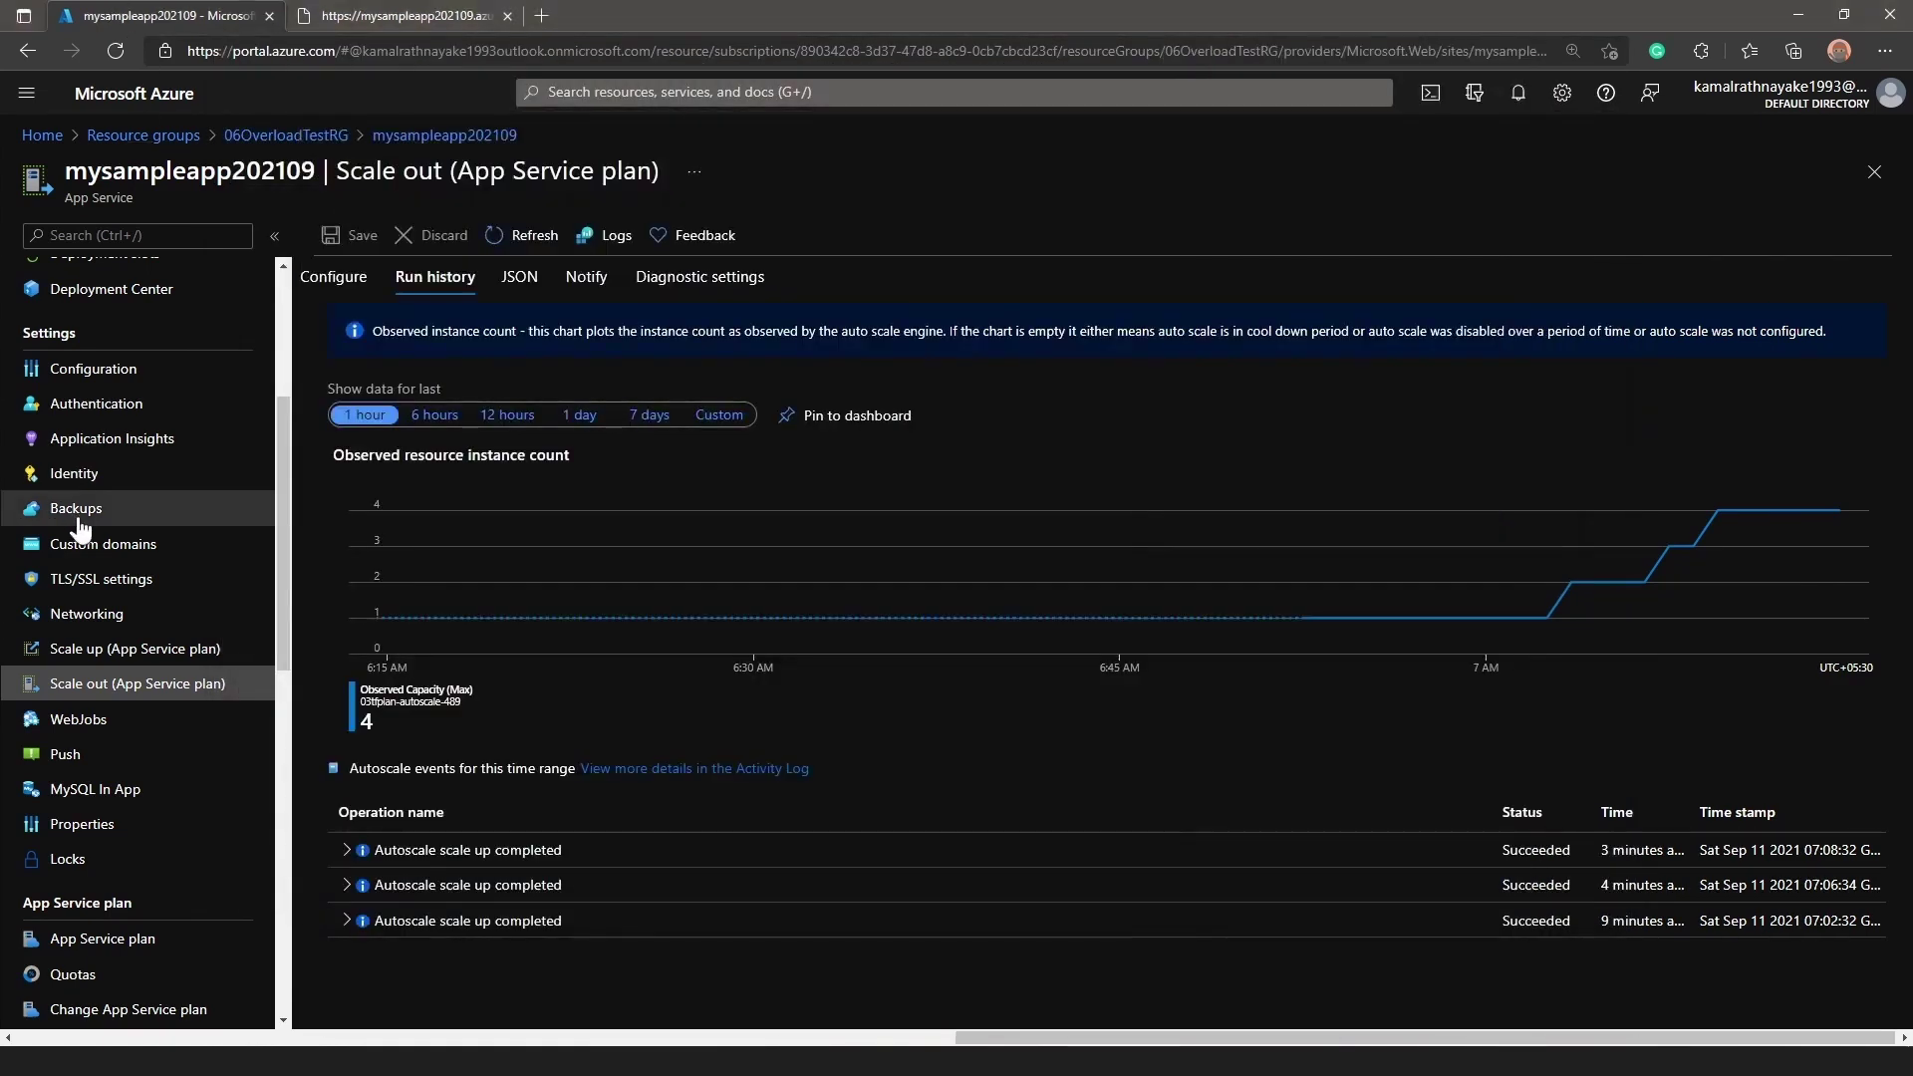
{"action": "scroll", "coordinate": [76, 516], "scroll_direction": "up", "scroll_amount": 4}
{"action": "left_click", "coordinate": [124, 283]}
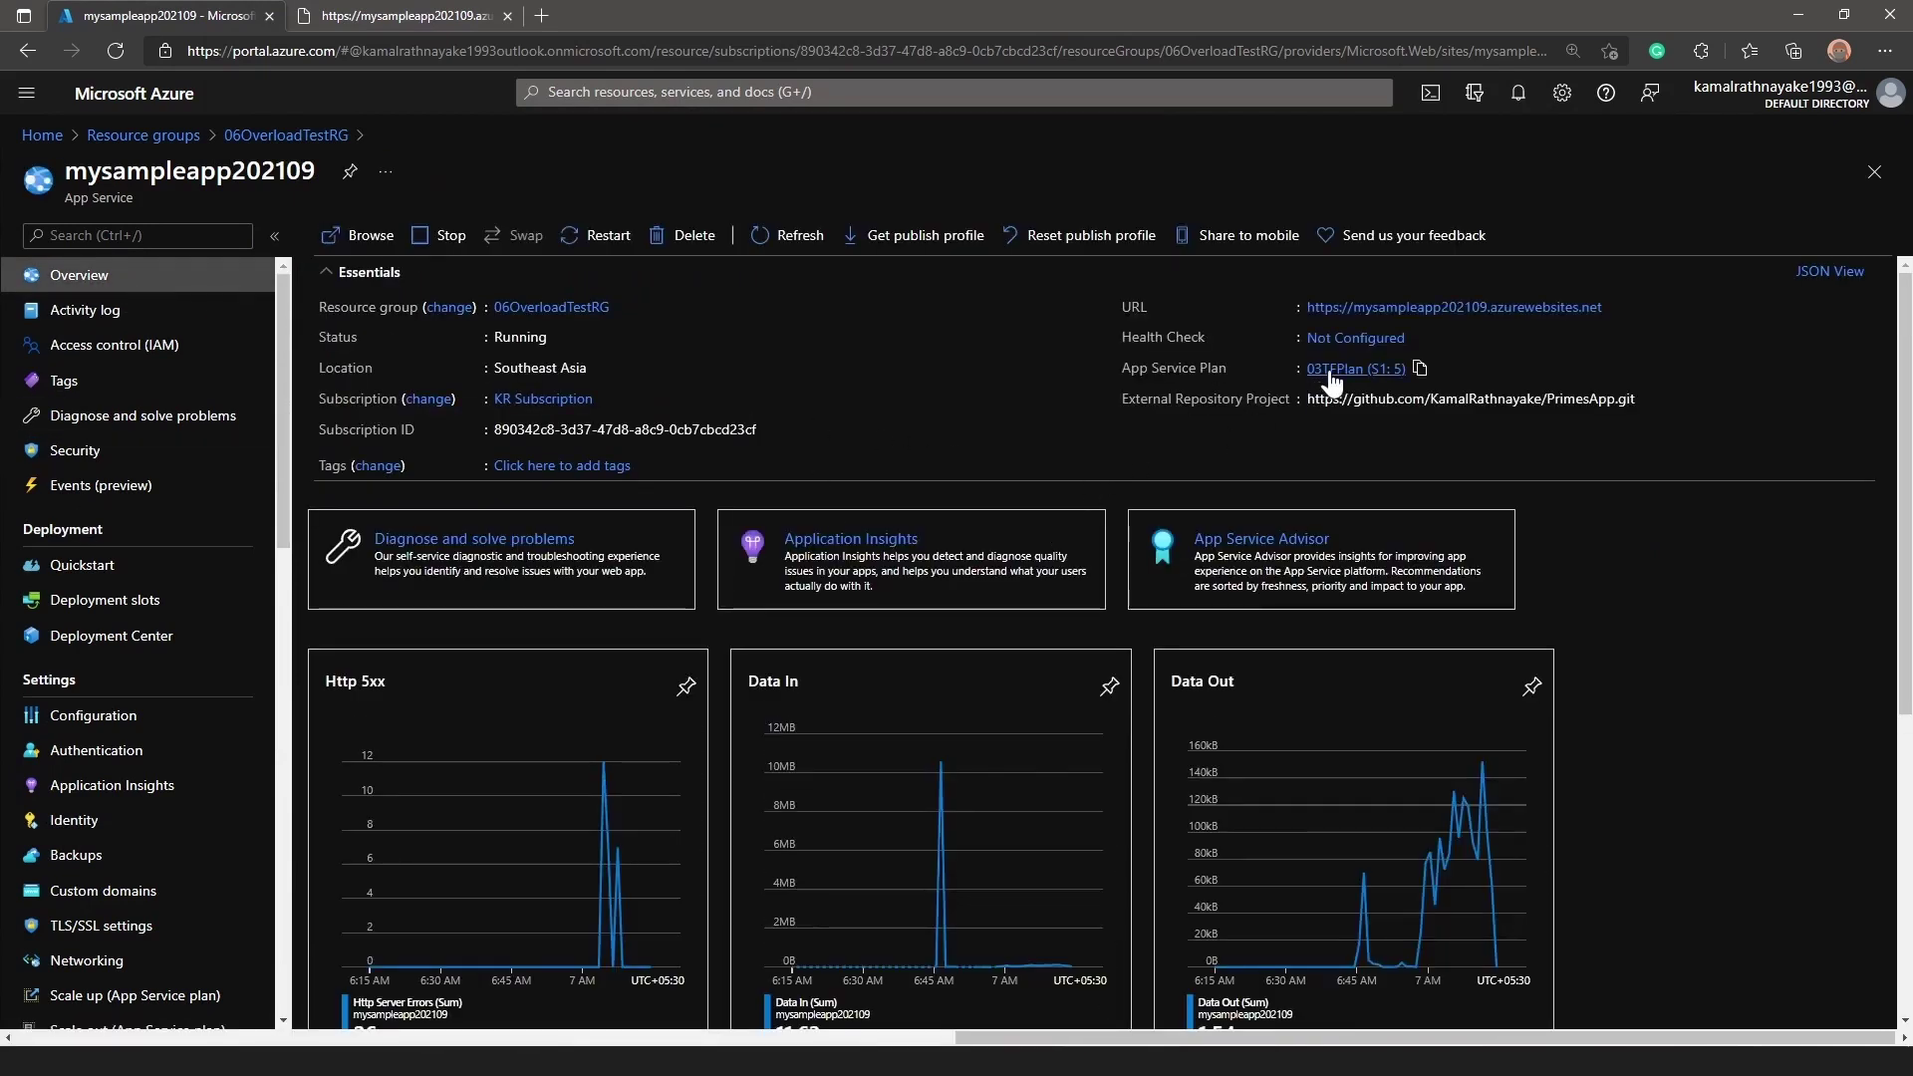
{"action": "left_click", "coordinate": [1331, 371]}
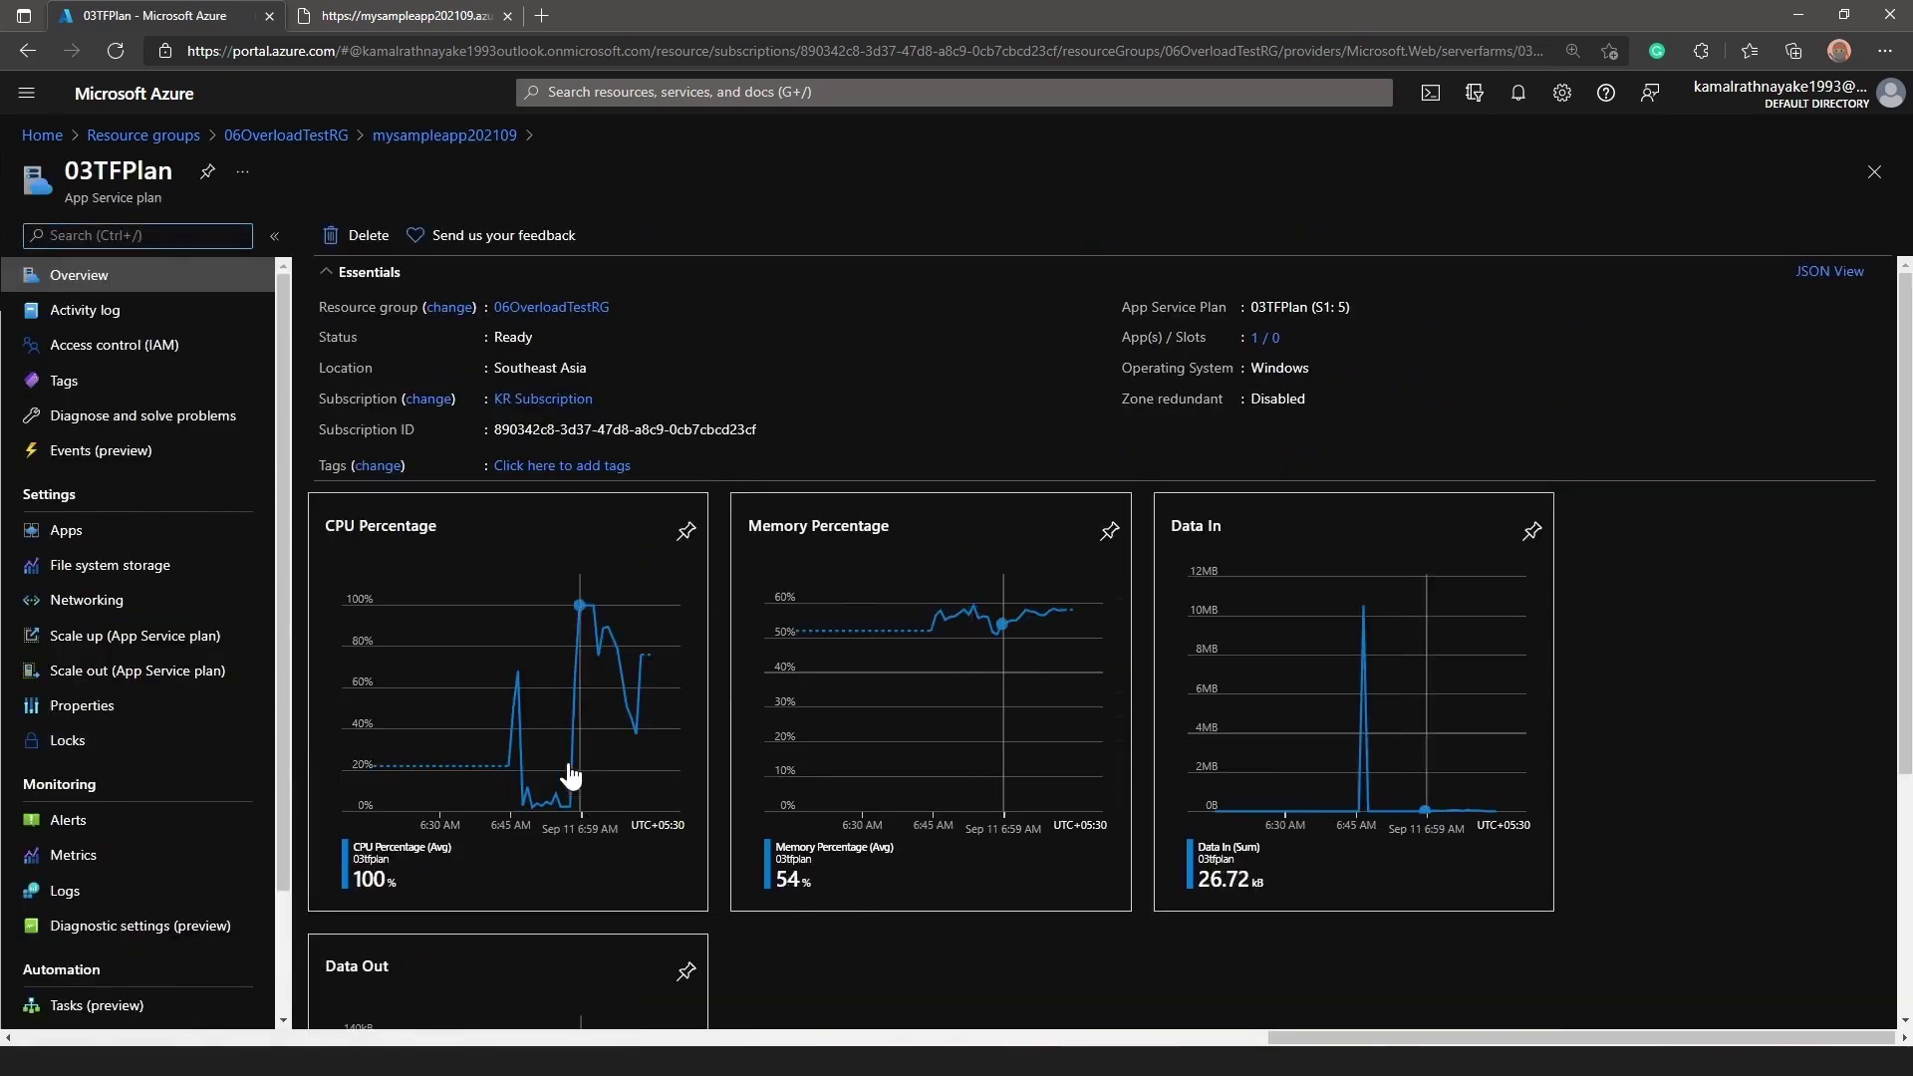
{"action": "left_click", "coordinate": [548, 745]}
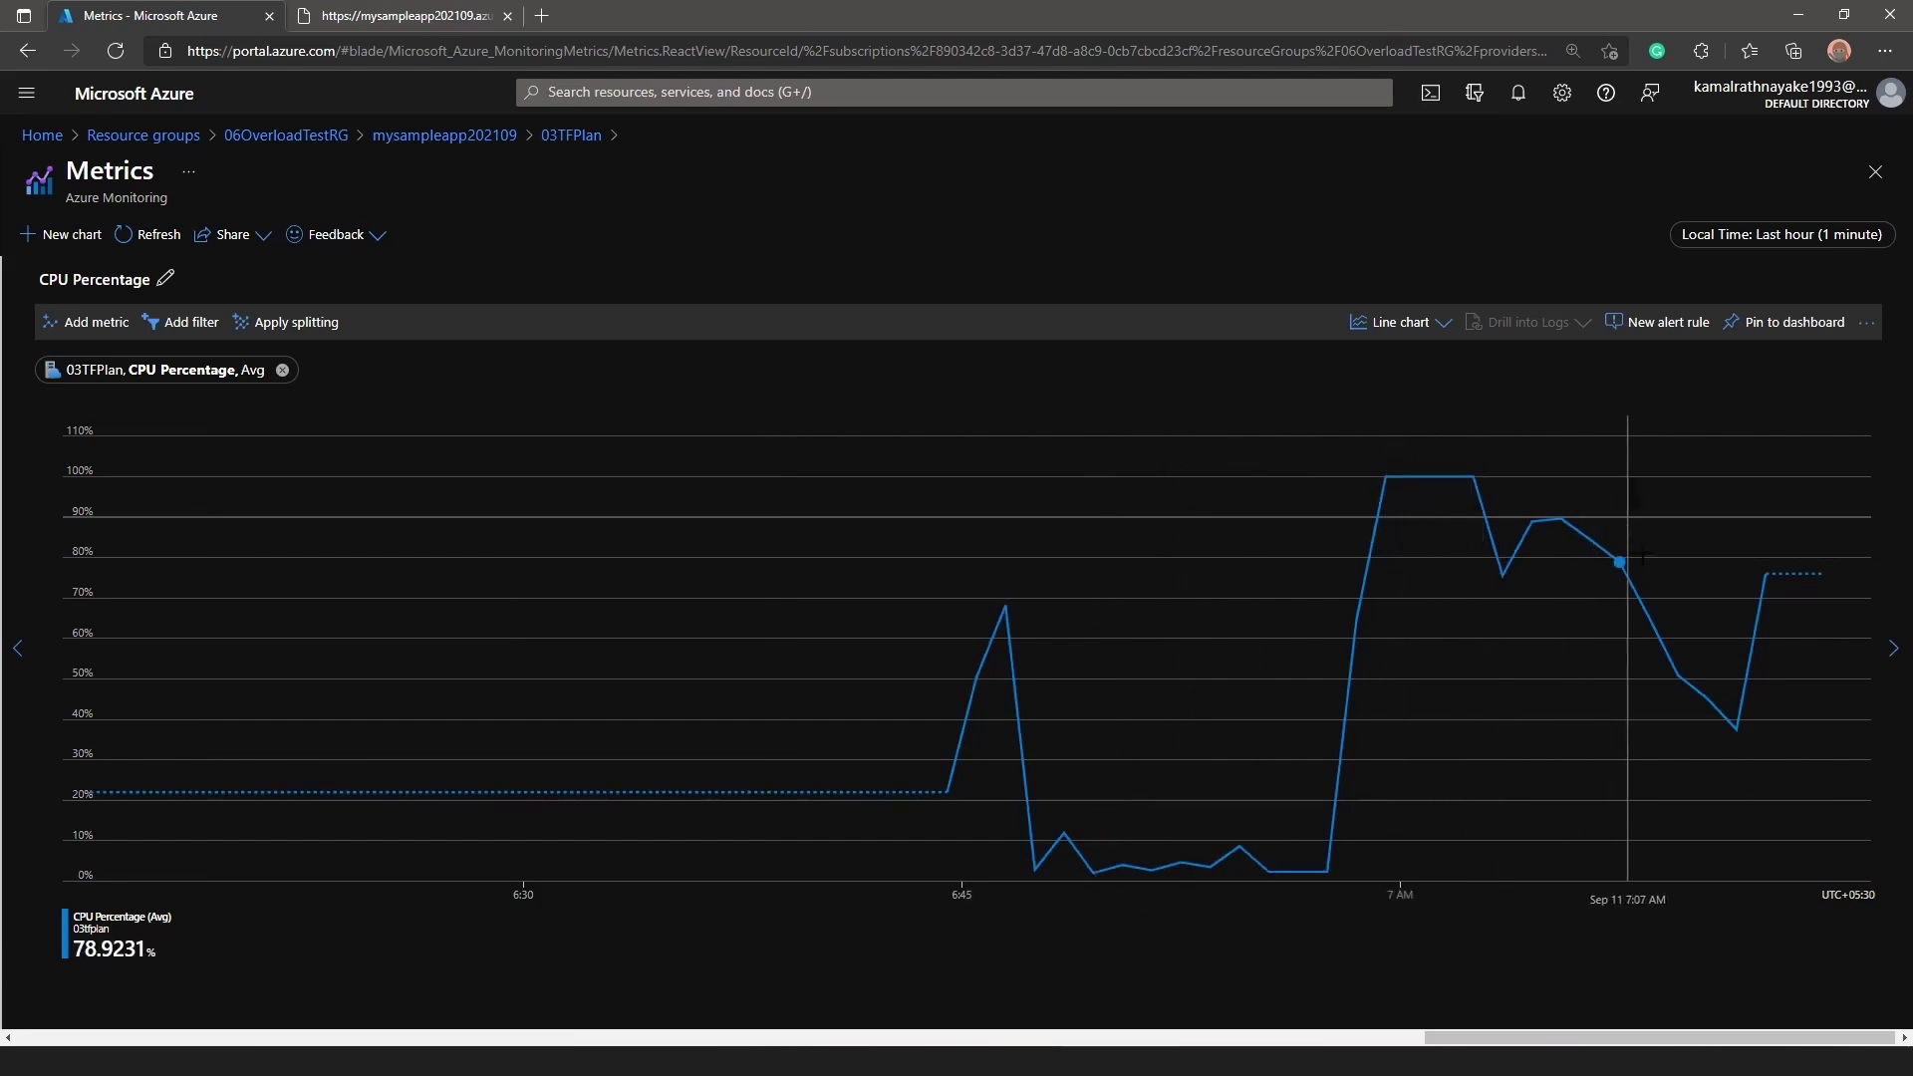
- Return to mysampleapp202109's scale-out run history, show the last 1 hour and refresh the autoscale events
{"action": "left_click", "coordinate": [396, 137]}
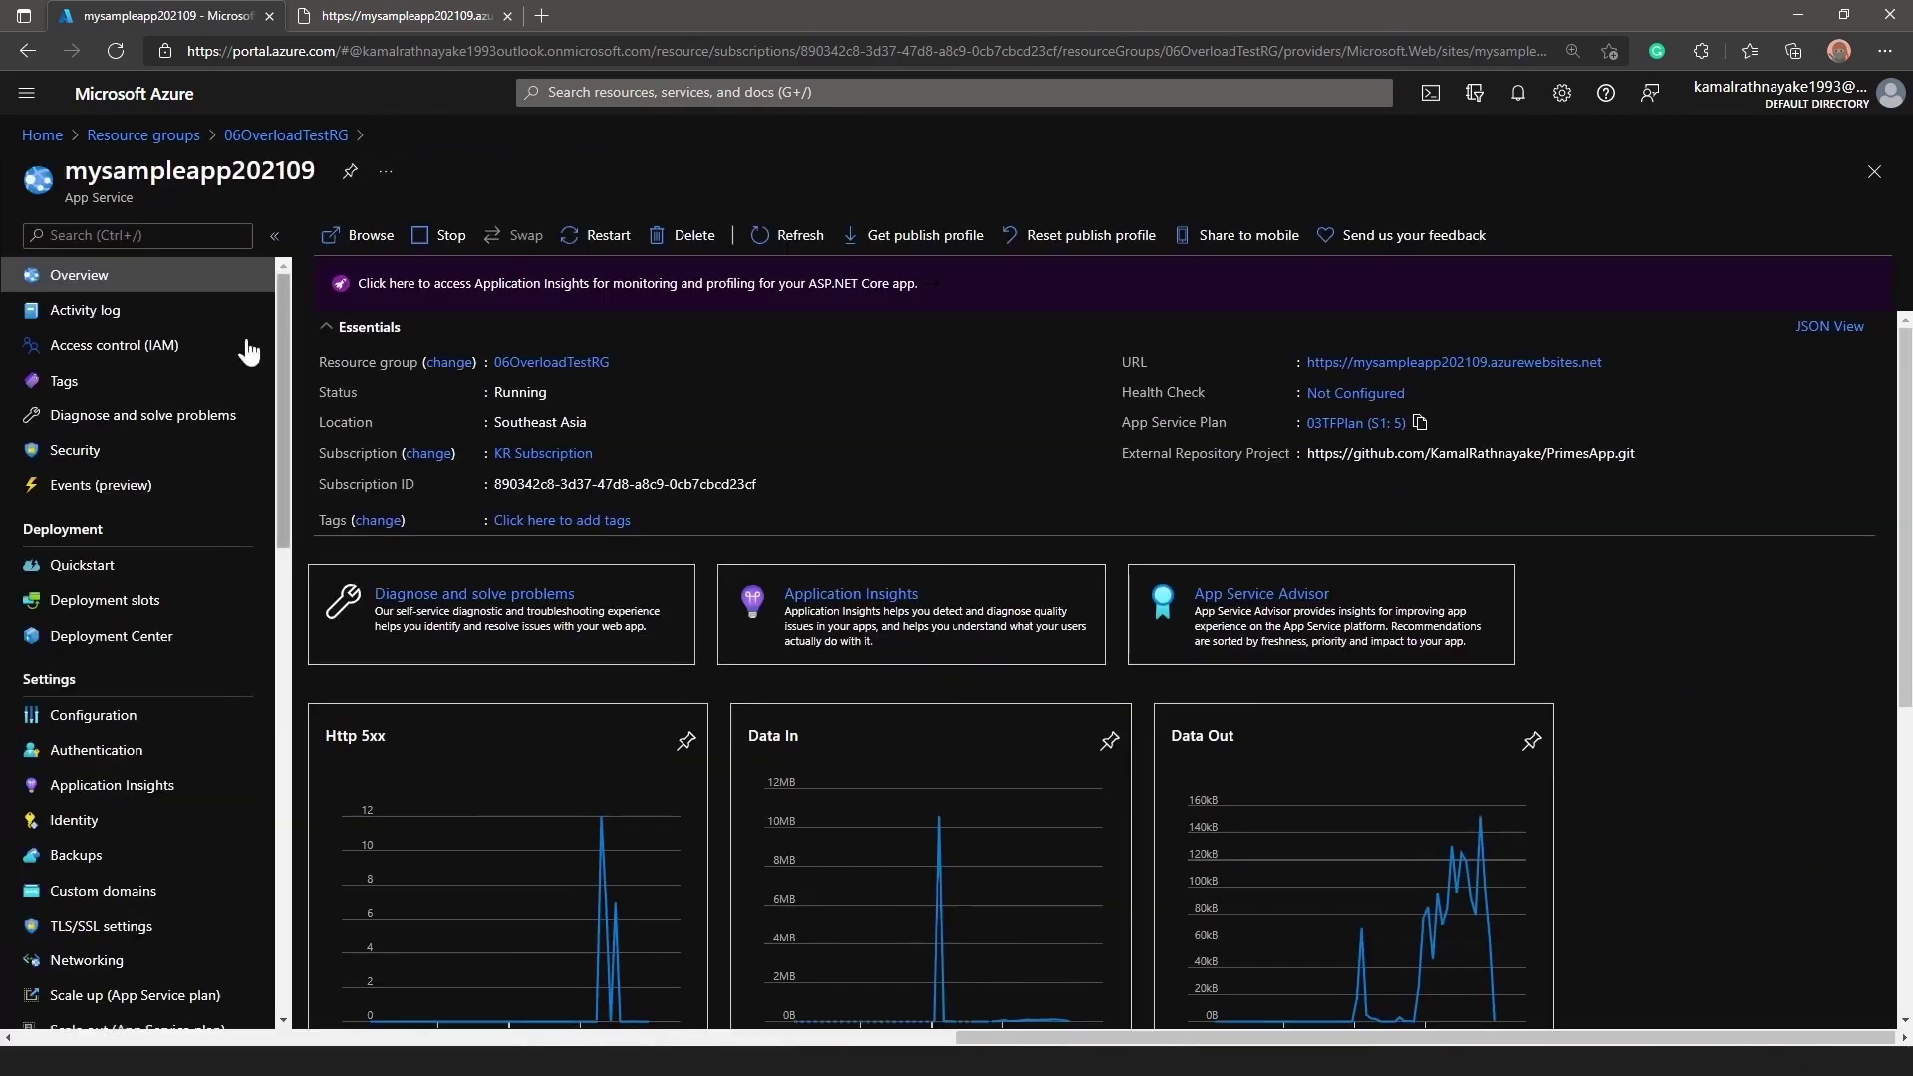
{"action": "scroll", "coordinate": [149, 937], "scroll_direction": "down", "scroll_amount": 2}
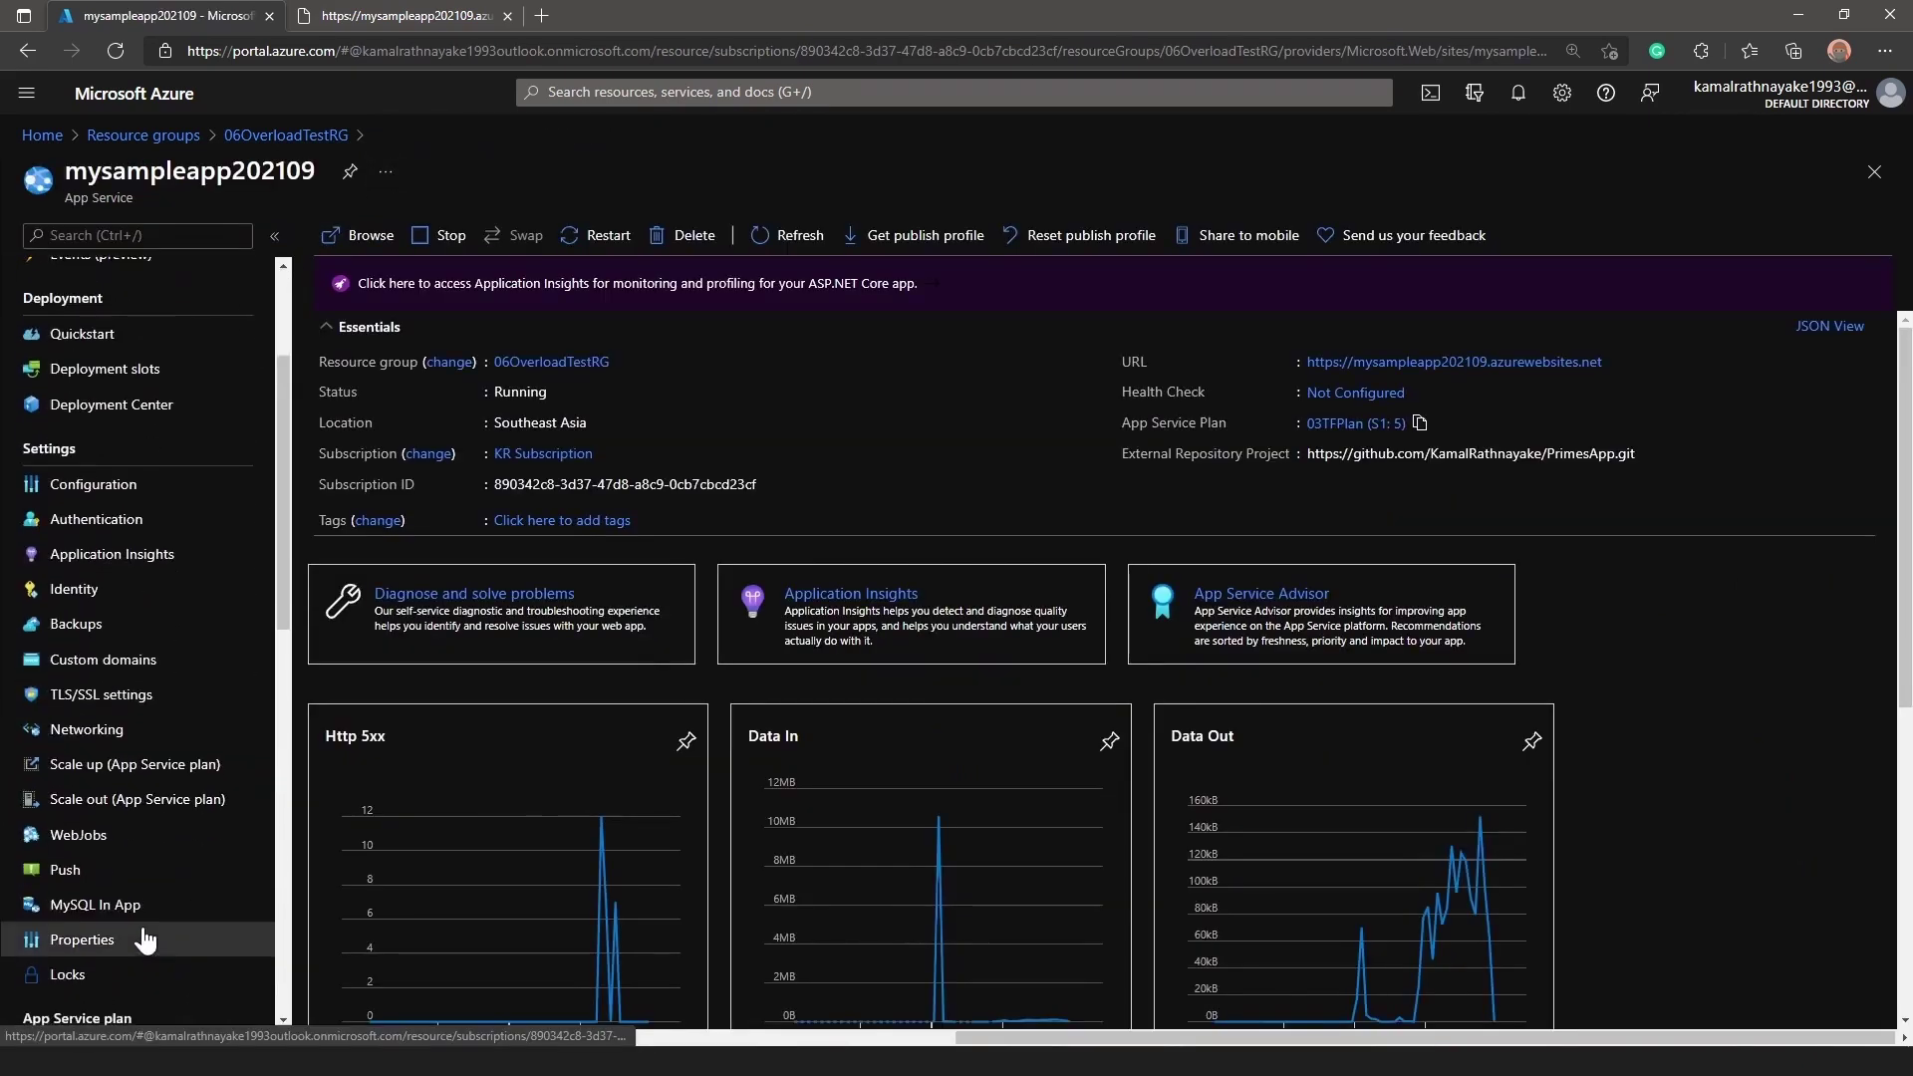
{"action": "left_click", "coordinate": [148, 800]}
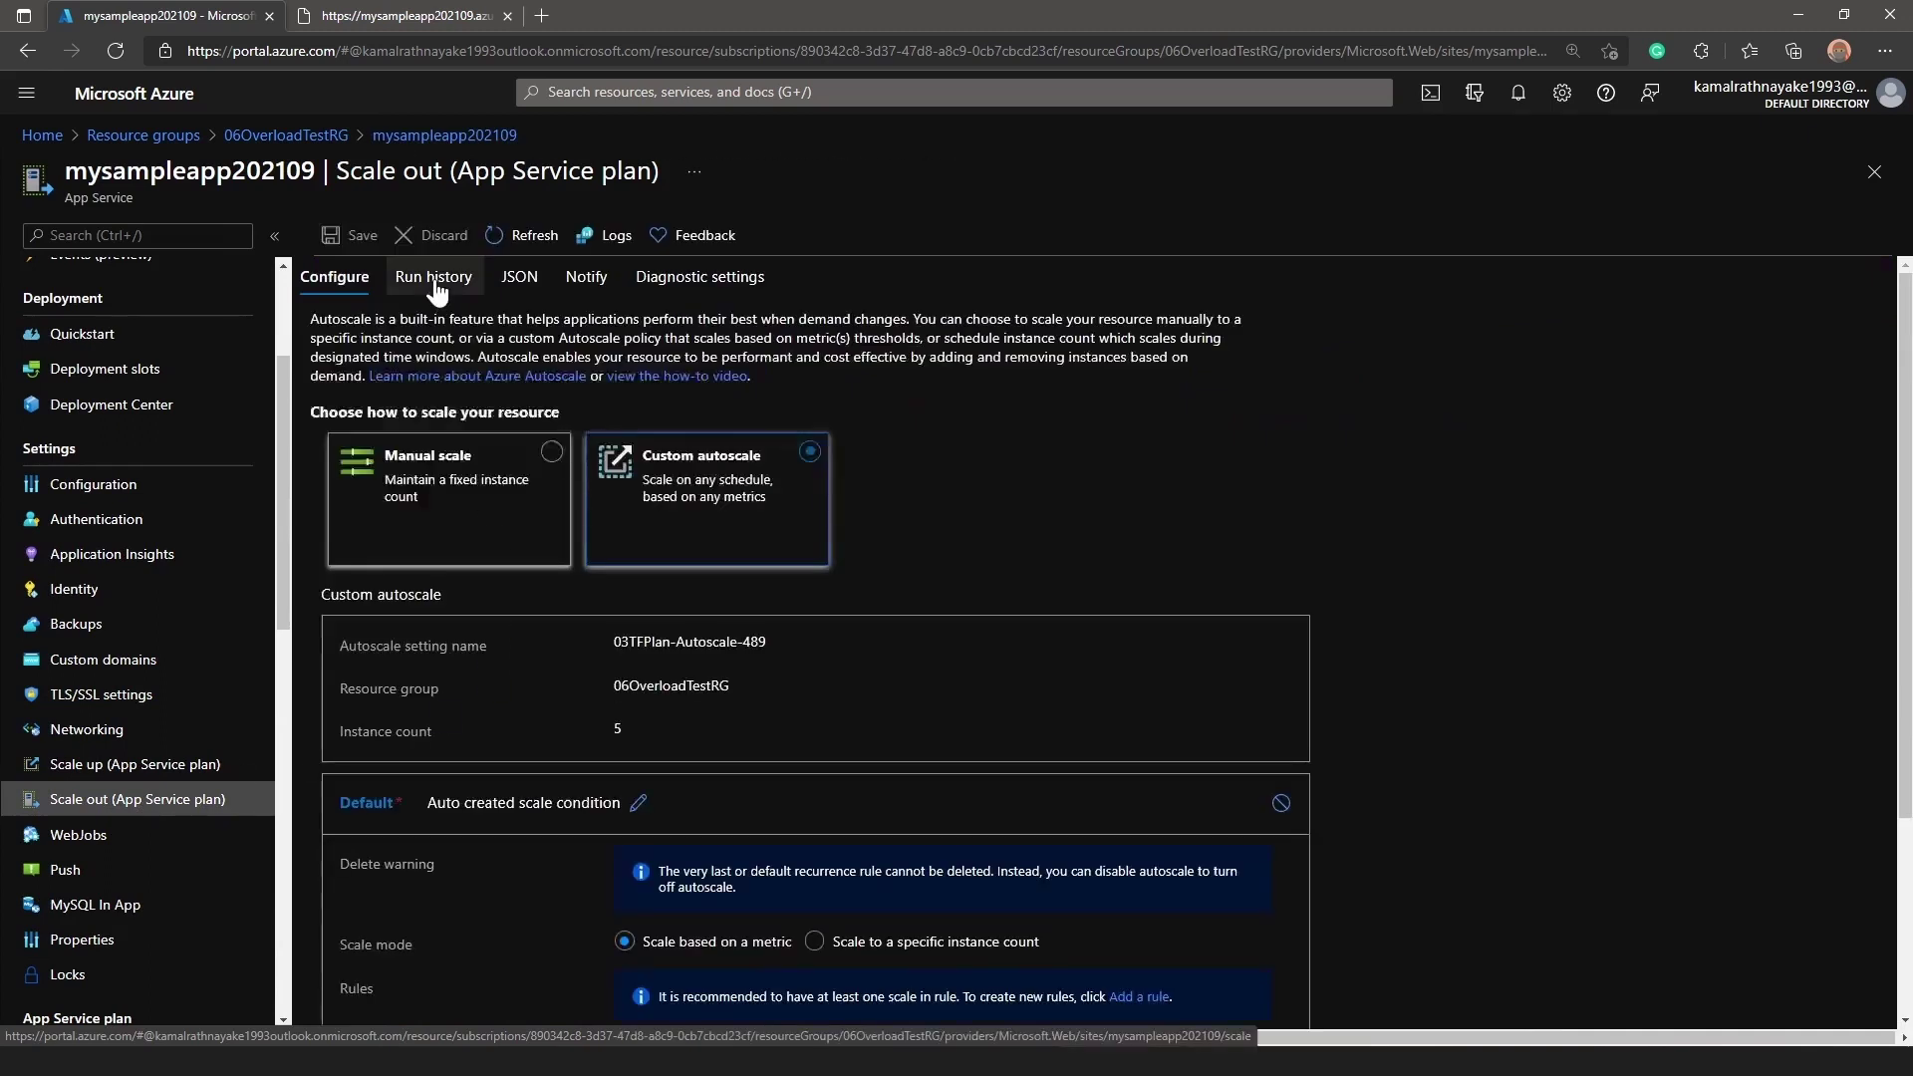
{"action": "left_click", "coordinate": [435, 284]}
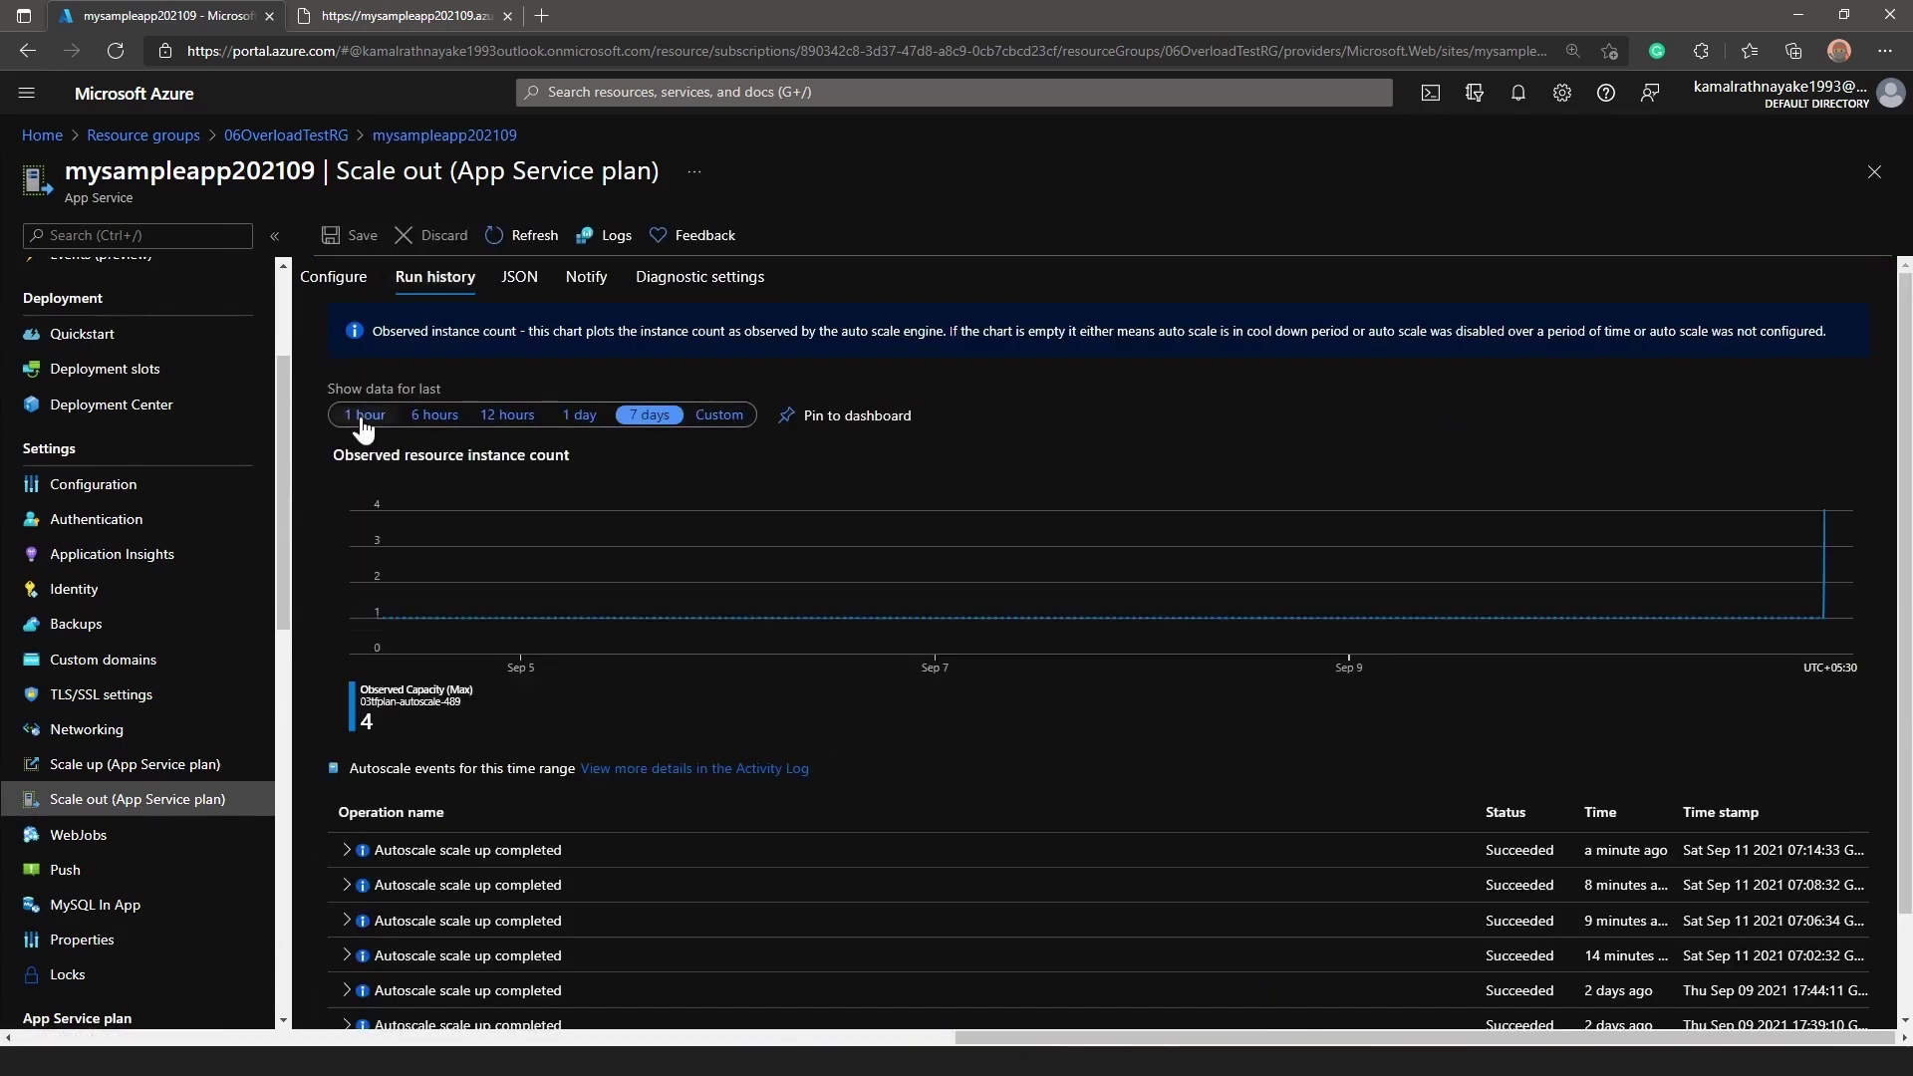
{"action": "left_click", "coordinate": [365, 414]}
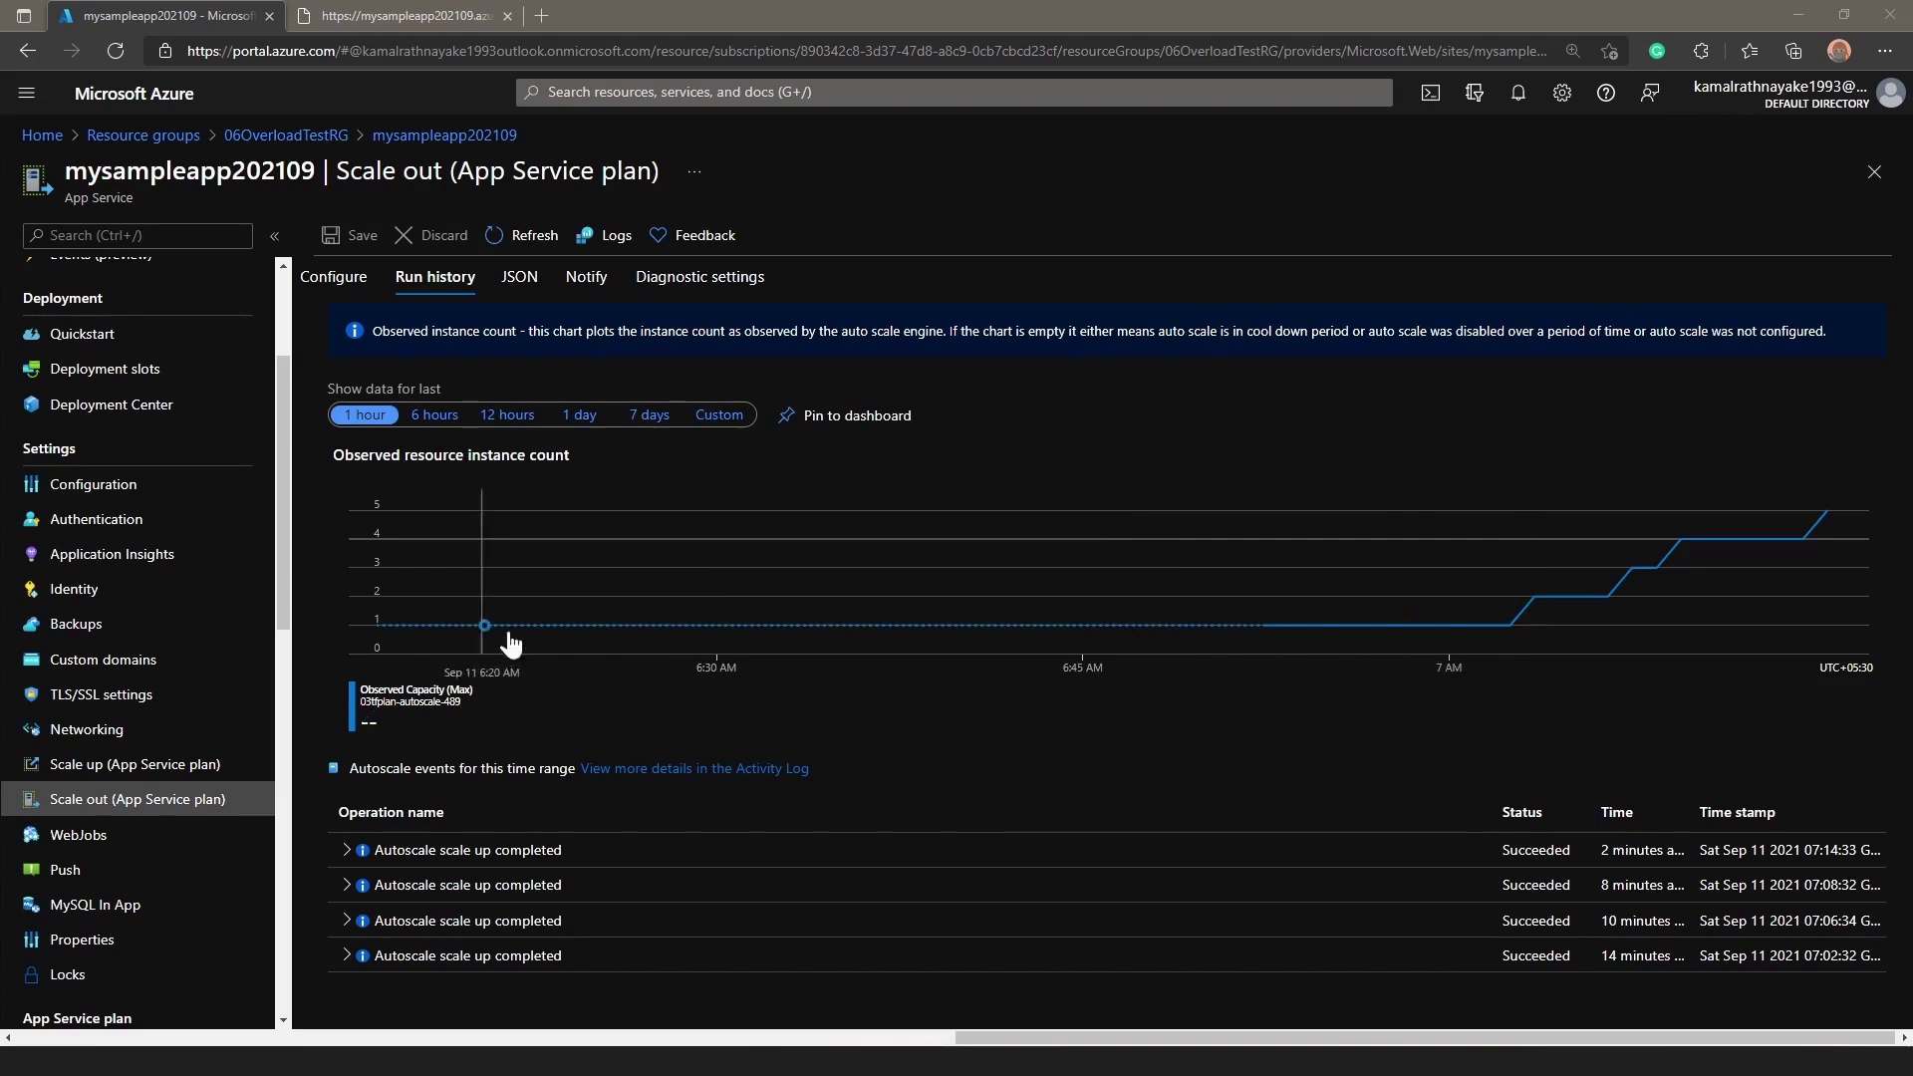
{"action": "left_click", "coordinate": [518, 236]}
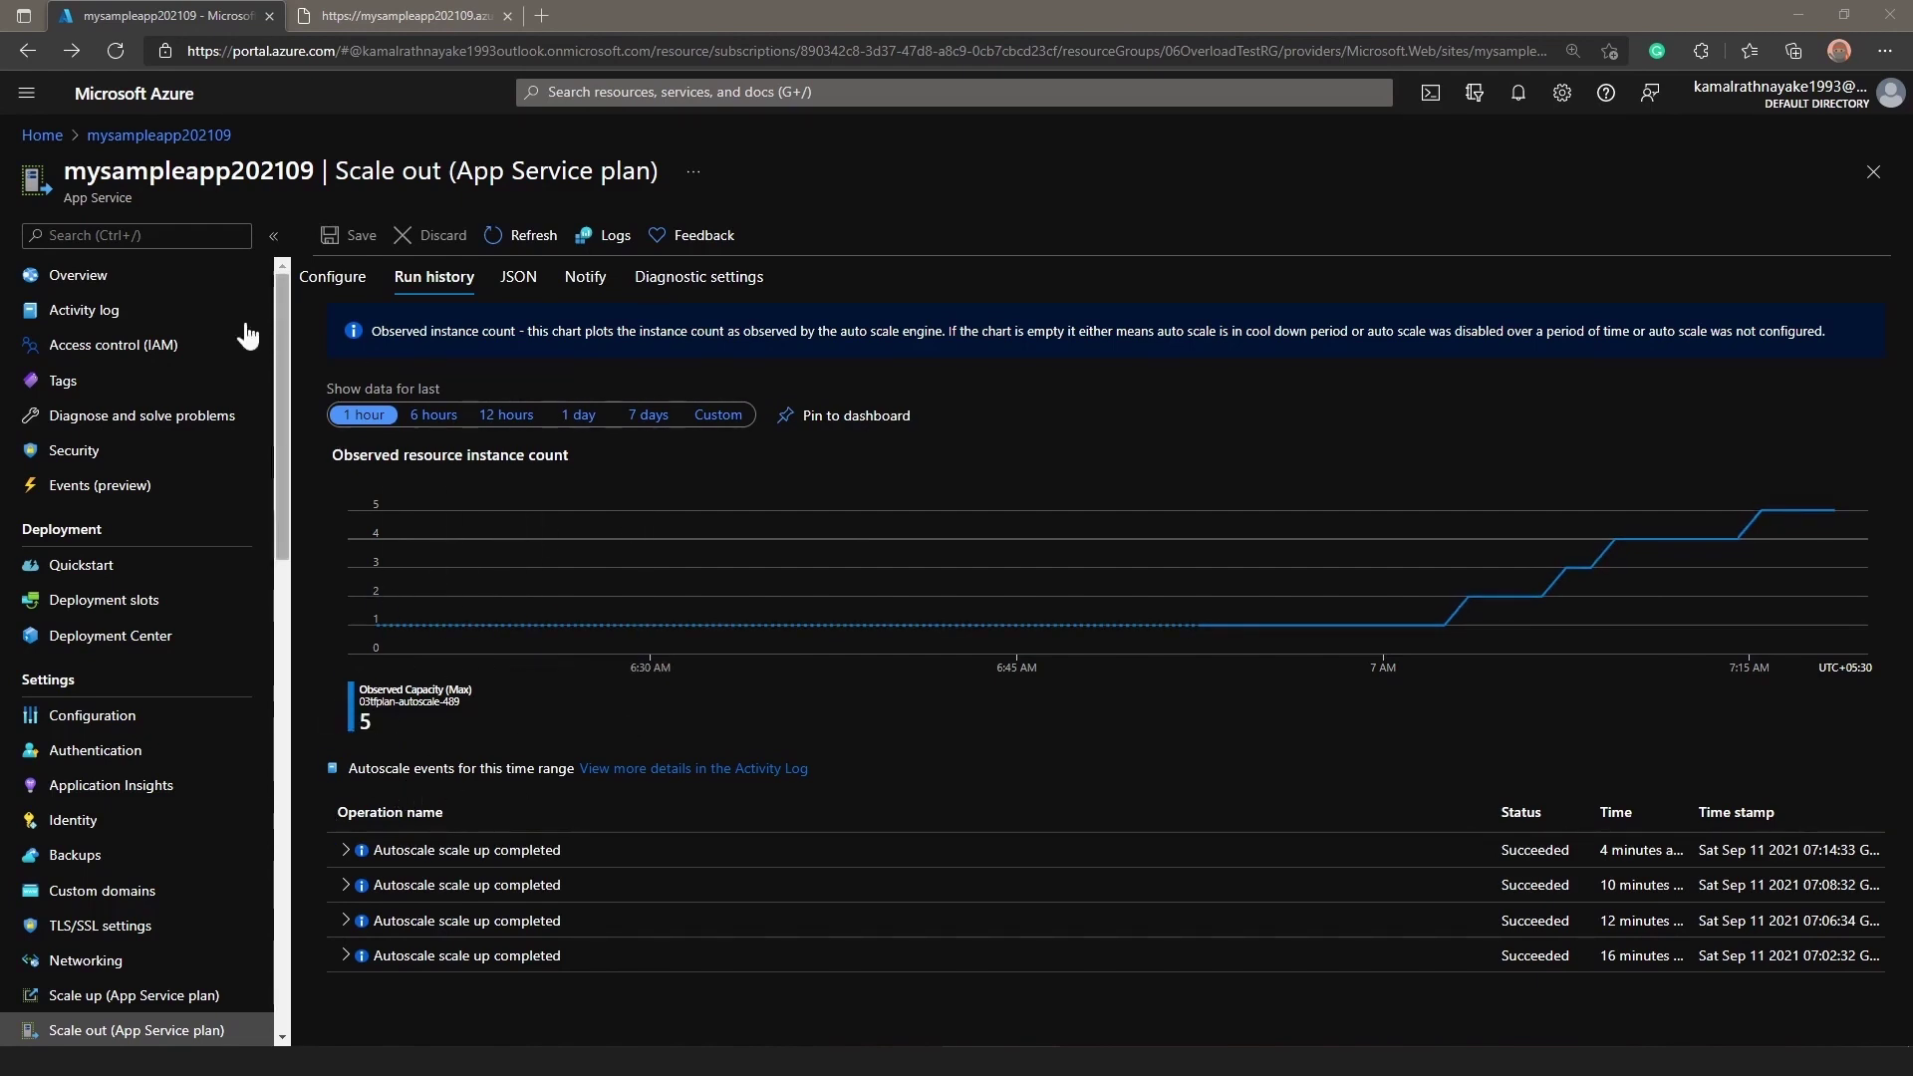
- Delete the app's resource group 06OverloadTestRG with all its resources, entering the group name as confirmation
{"action": "left_click", "coordinate": [159, 136]}
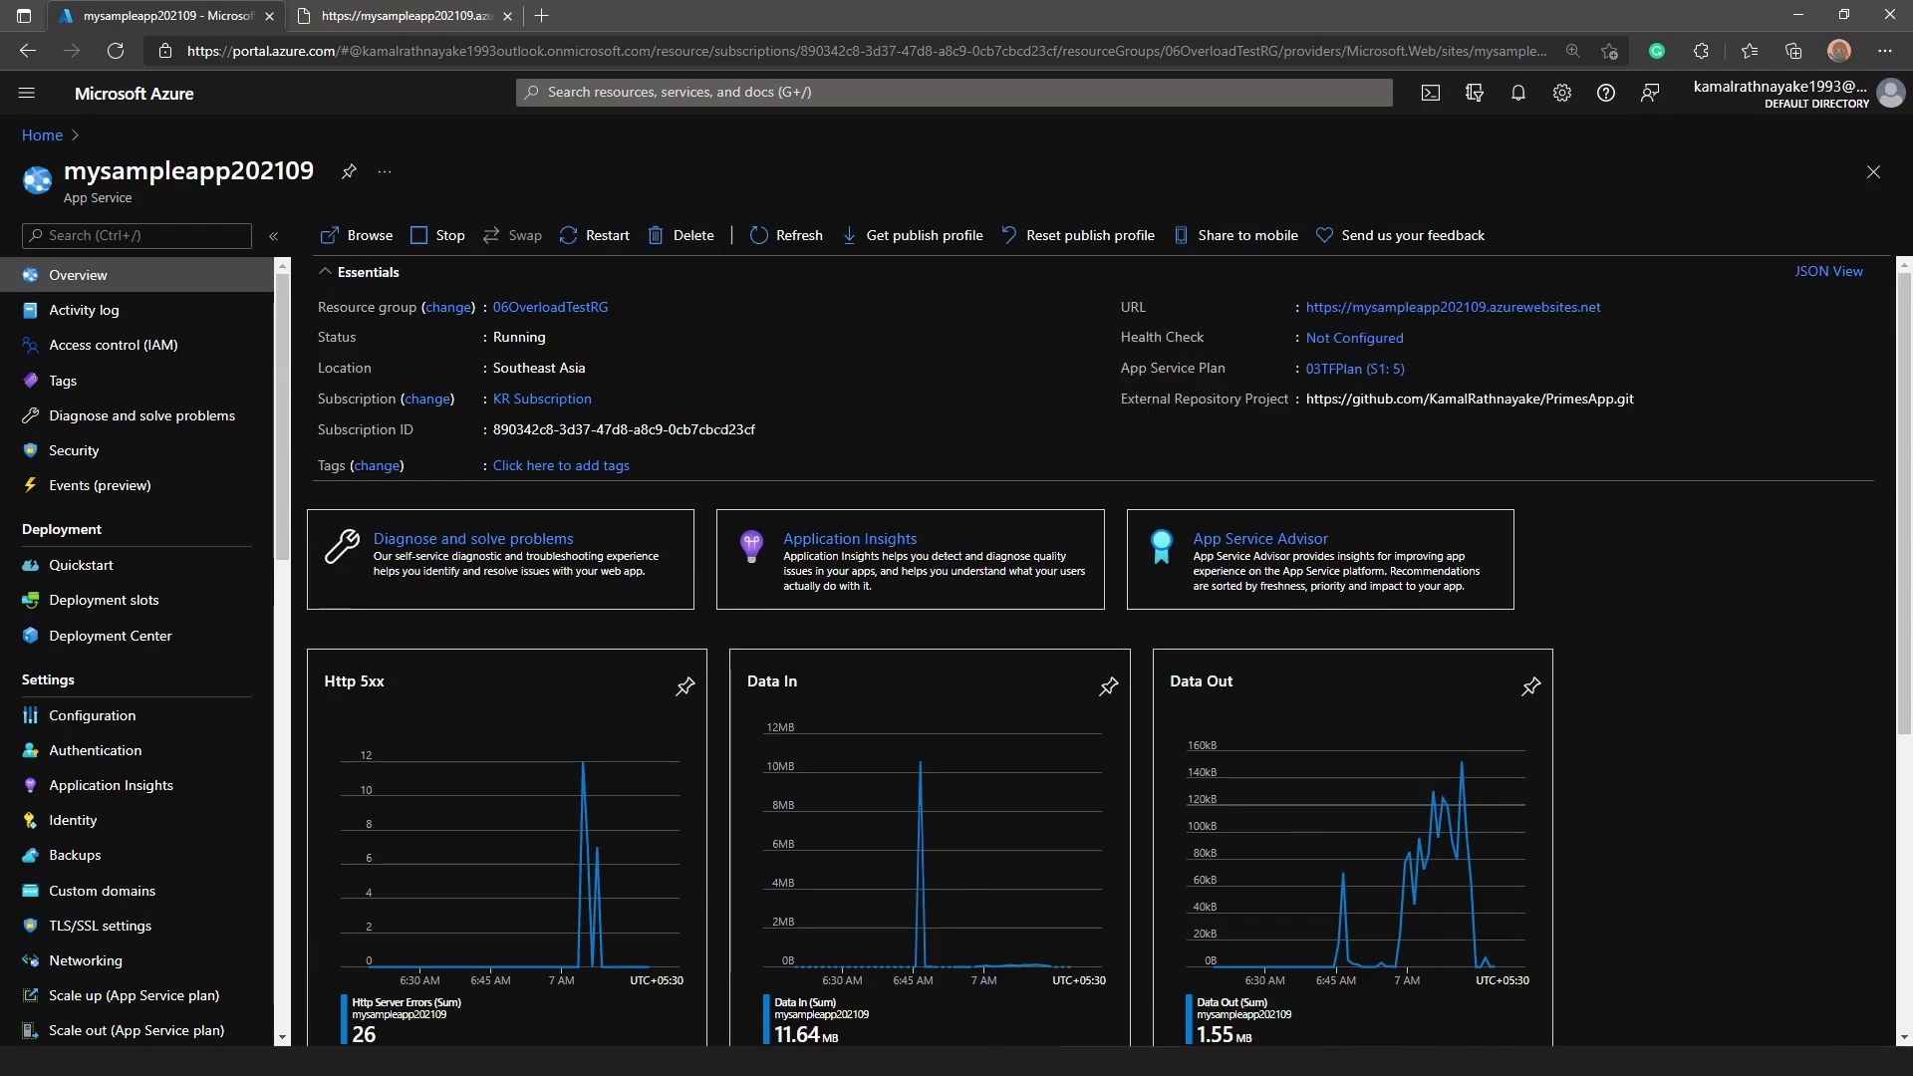
{"action": "left_click", "coordinate": [536, 307]}
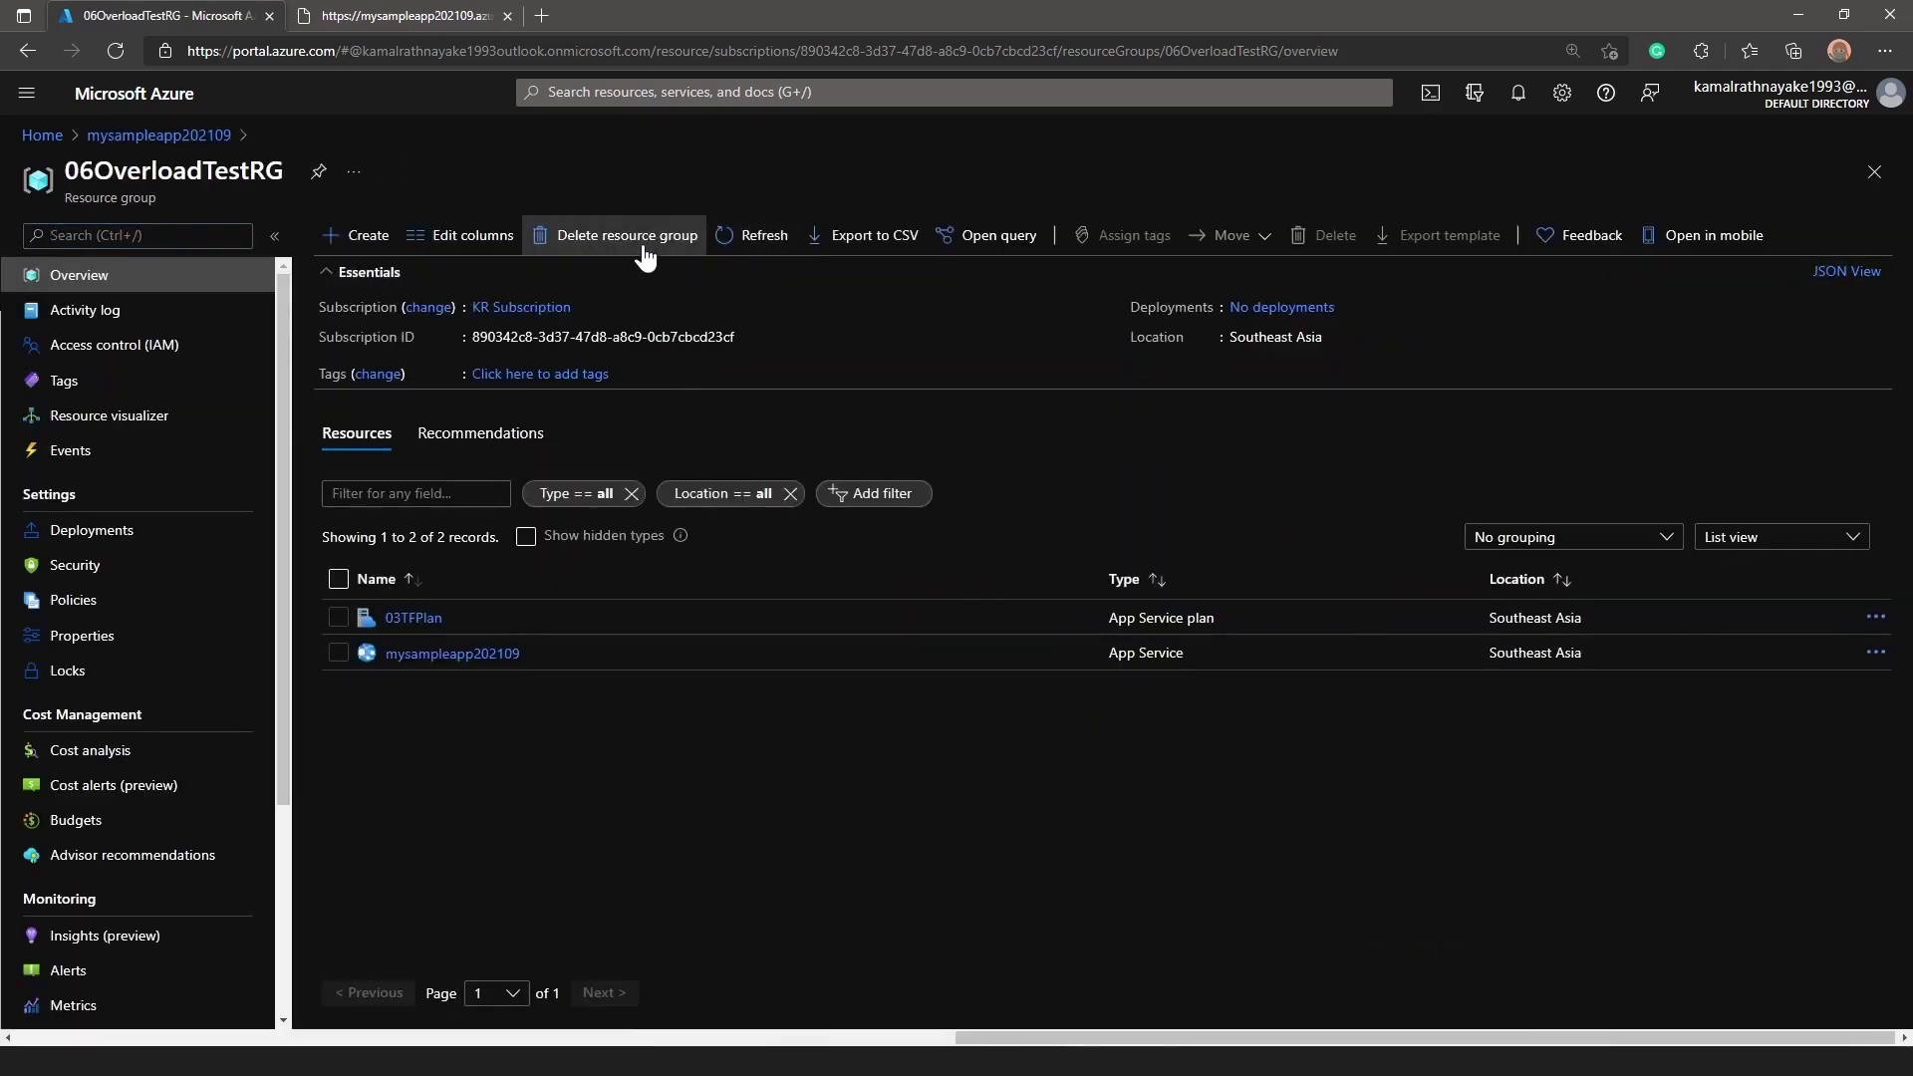
{"action": "left_click", "coordinate": [627, 235]}
{"action": "double_click", "coordinate": [1590, 217]}
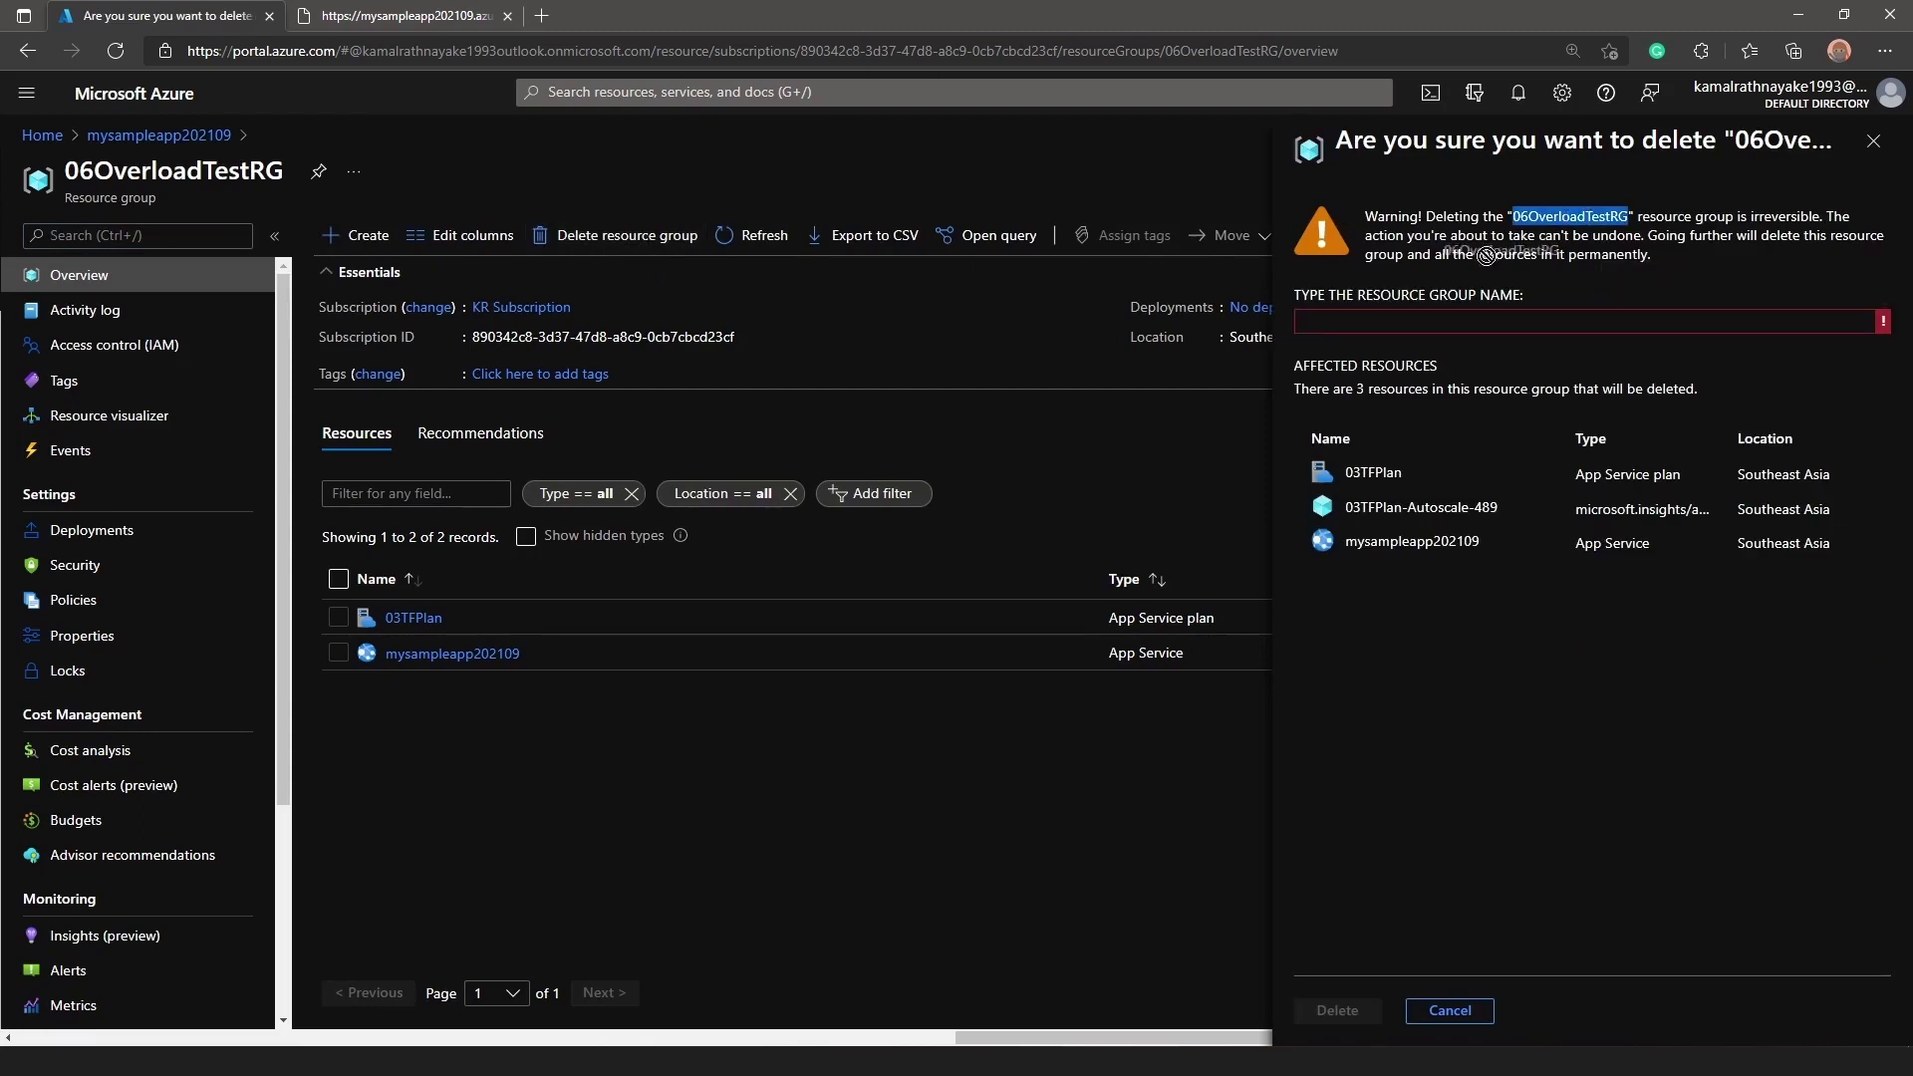
{"action": "left_click_drag", "start_coordinate": [1401, 319], "coordinate": [1403, 321]}
{"action": "left_click", "coordinate": [1337, 1010]}
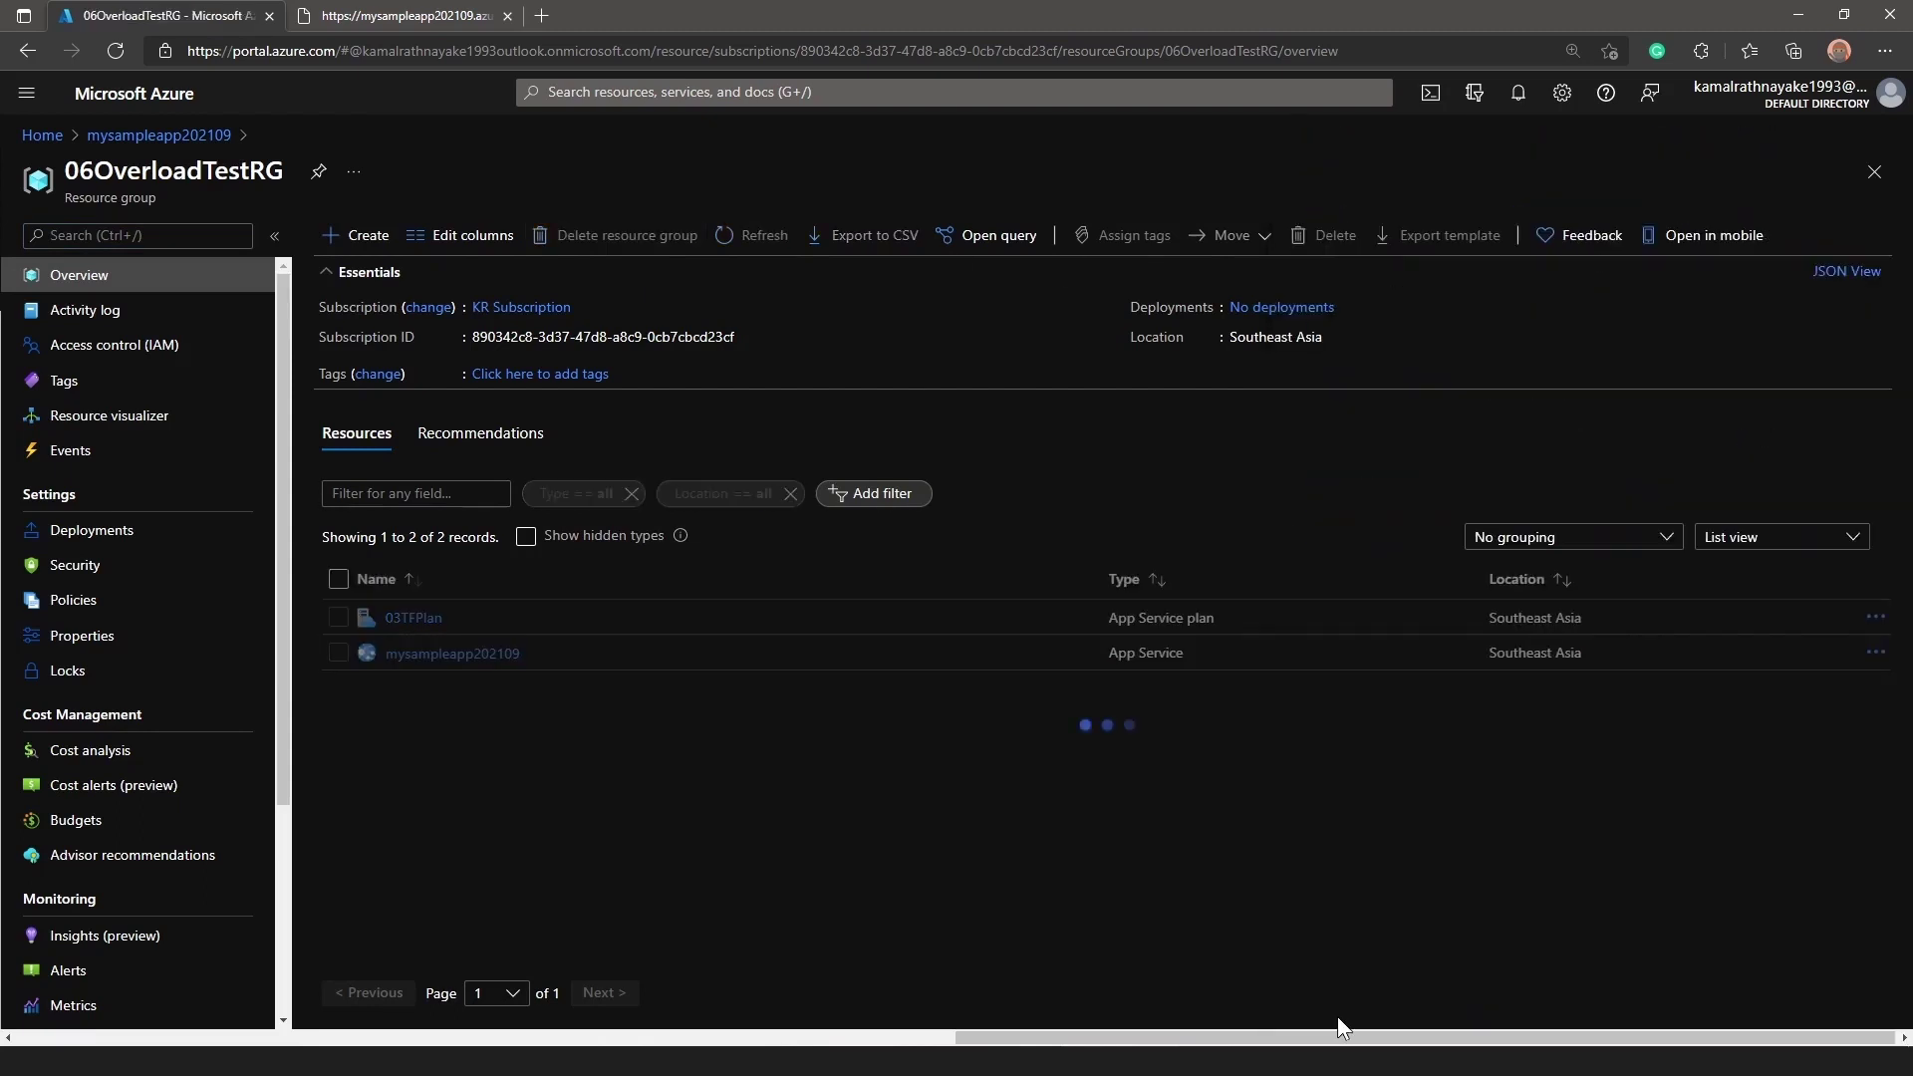